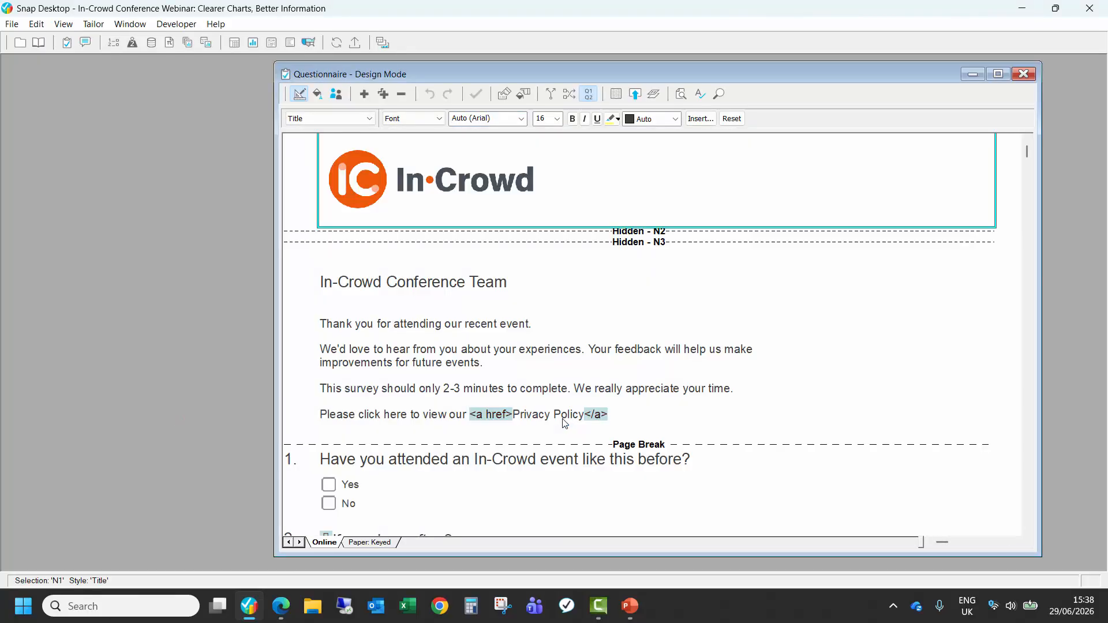
# Step: Publish the online questionnaire as preview only and advance past its introduction page
pyautogui.click(636, 96)
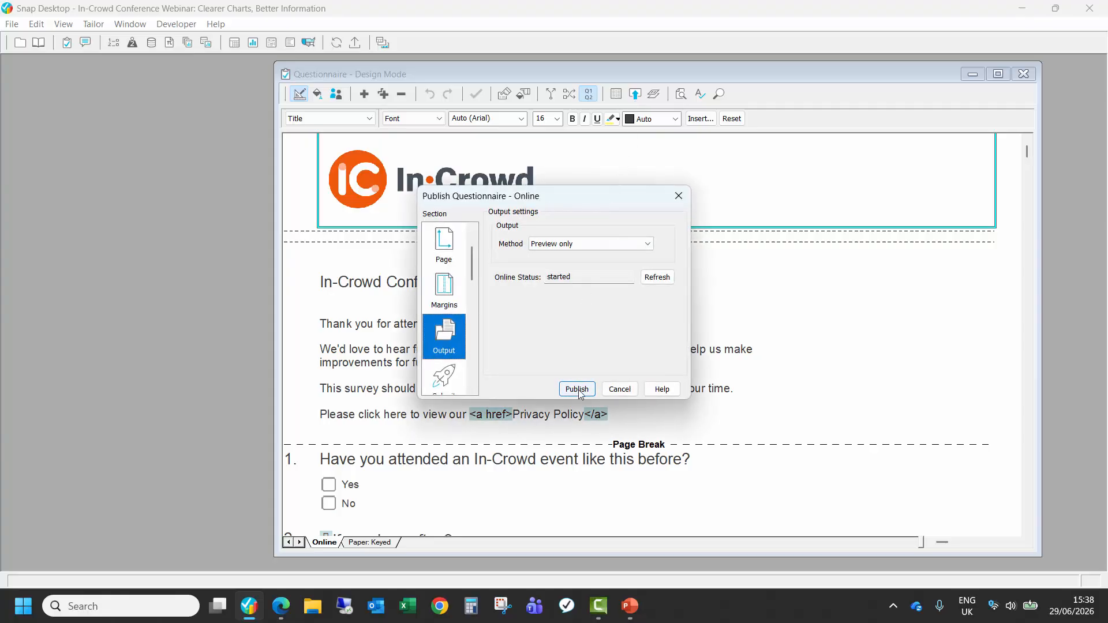
pyautogui.click(576, 390)
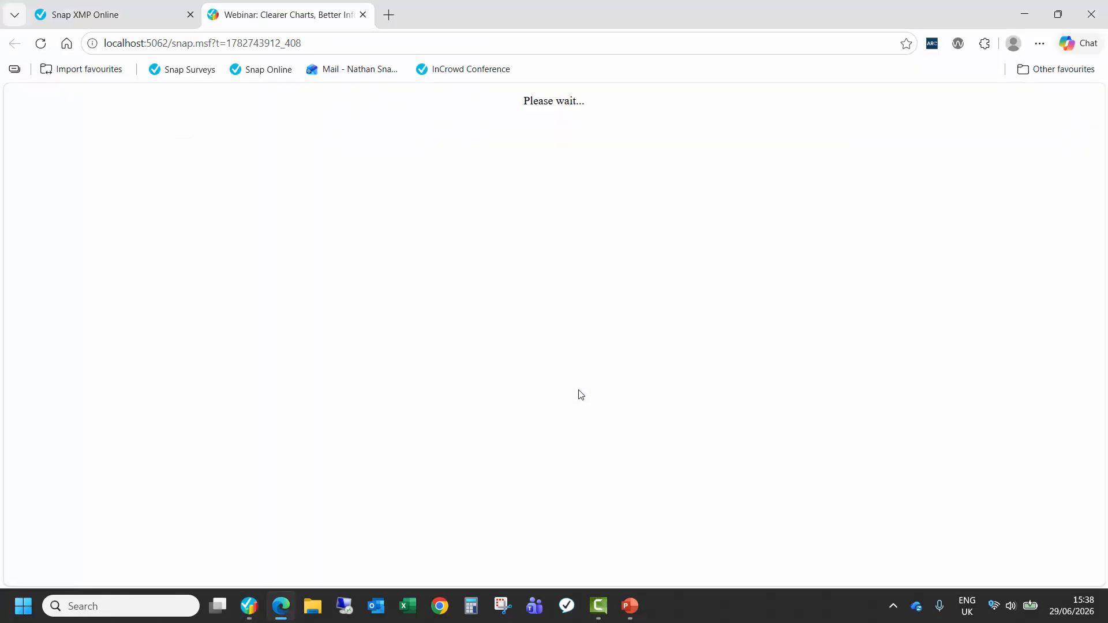
pyautogui.click(597, 434)
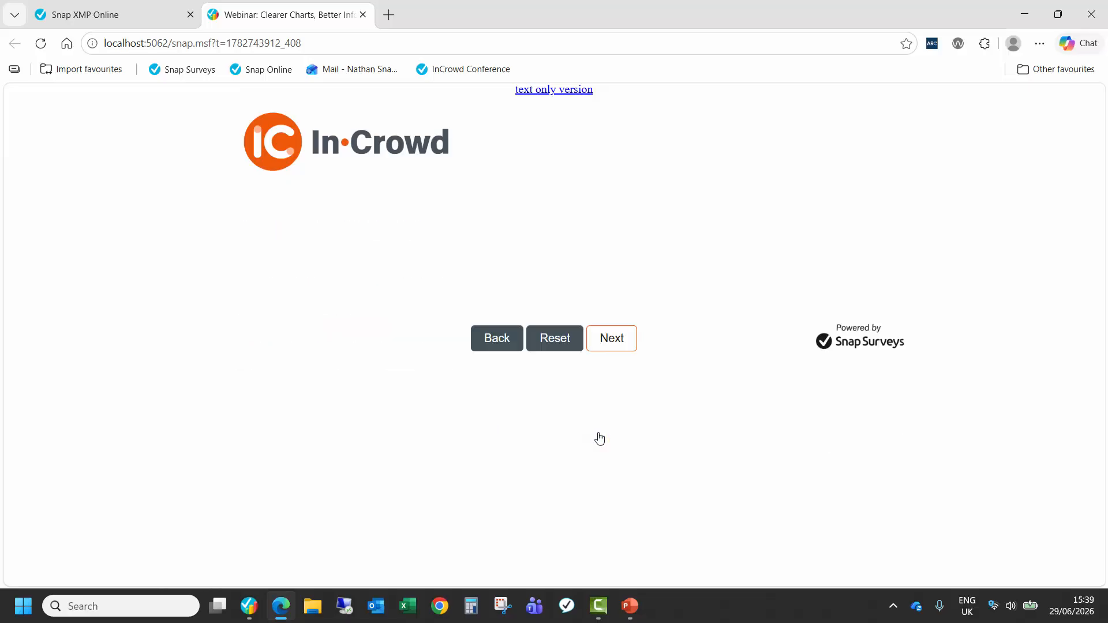
# Step: Answer Yes to having attended before and Monthly for how often, and continue to the next survey page
pyautogui.click(247, 251)
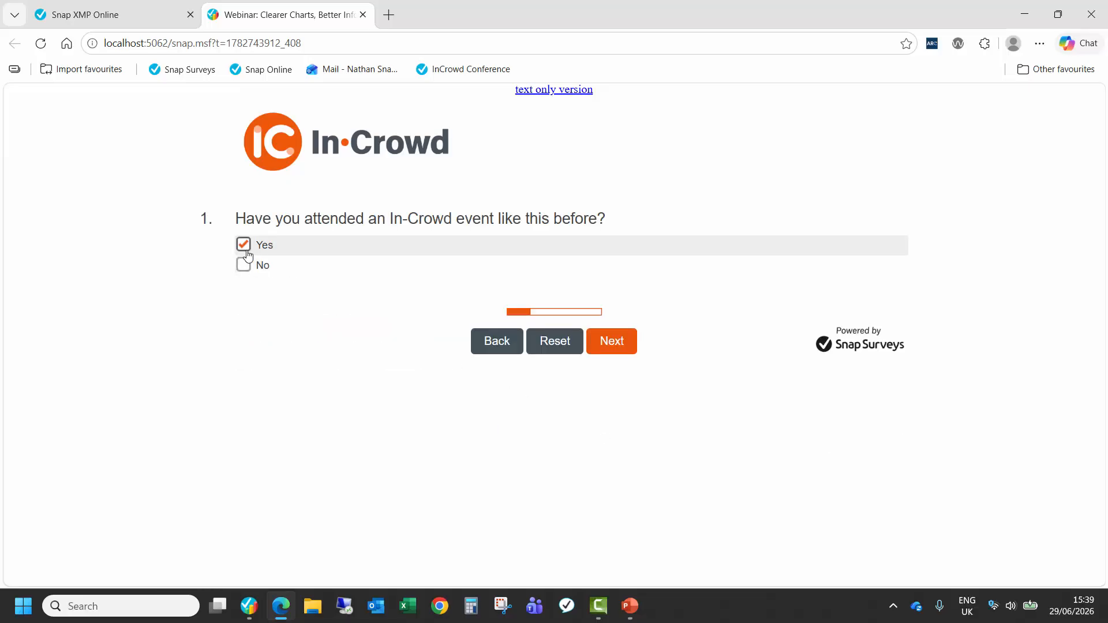
pyautogui.click(243, 266)
pyautogui.click(243, 250)
pyautogui.click(244, 328)
pyautogui.click(242, 350)
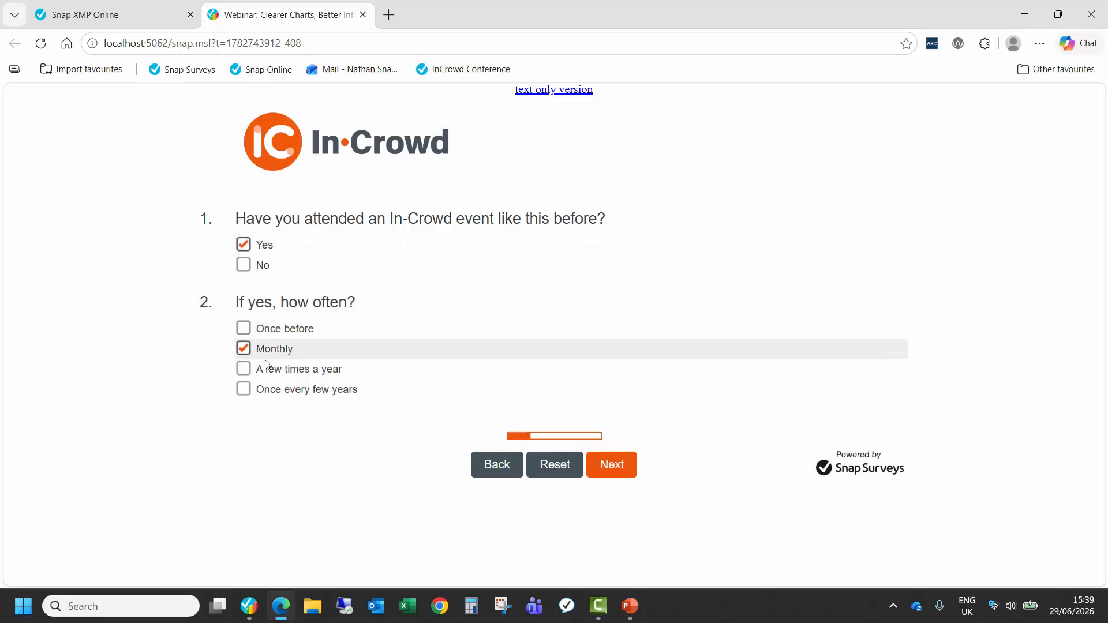
pyautogui.click(598, 465)
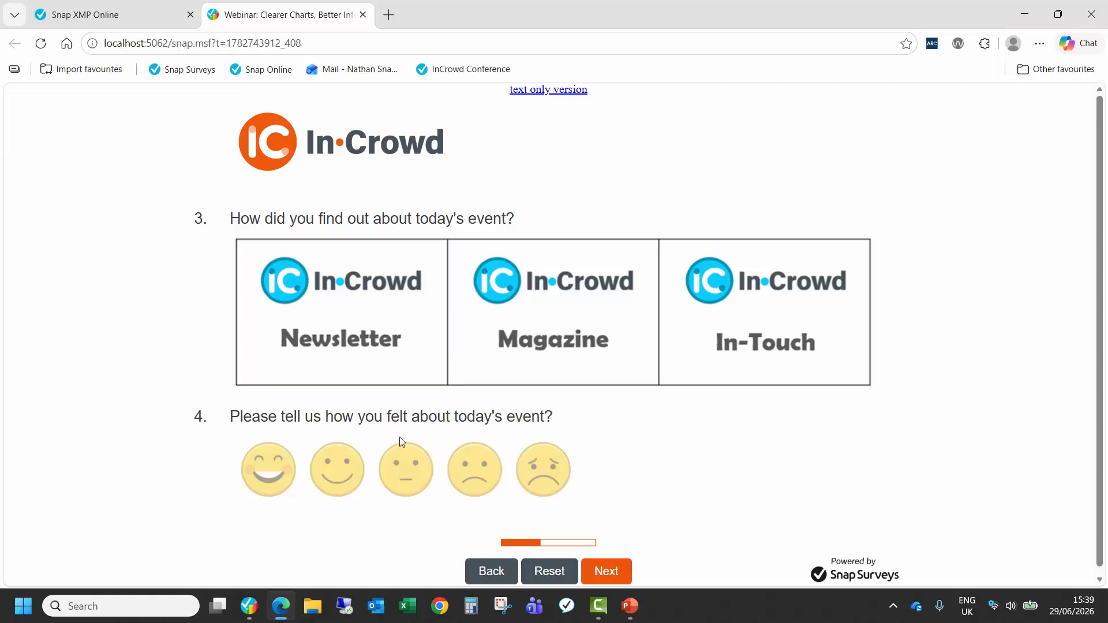
# Step: Choose Newsletter and In-Touch for question 3, pick the saddest face for question 4, and continue to the next page
pyautogui.click(392, 363)
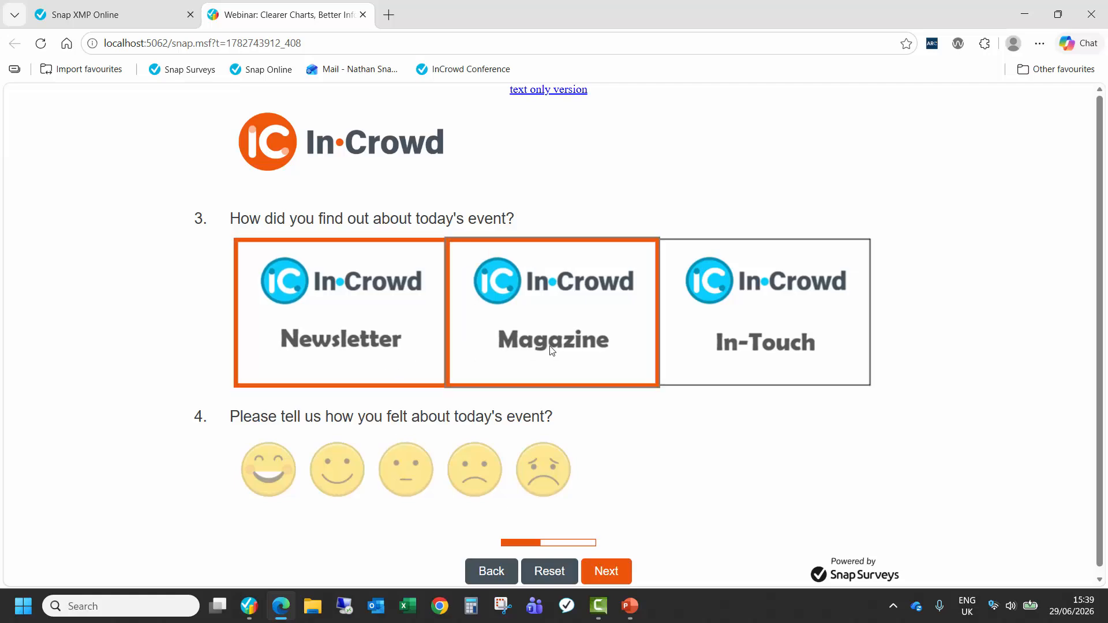
pyautogui.click(698, 349)
pyautogui.click(572, 350)
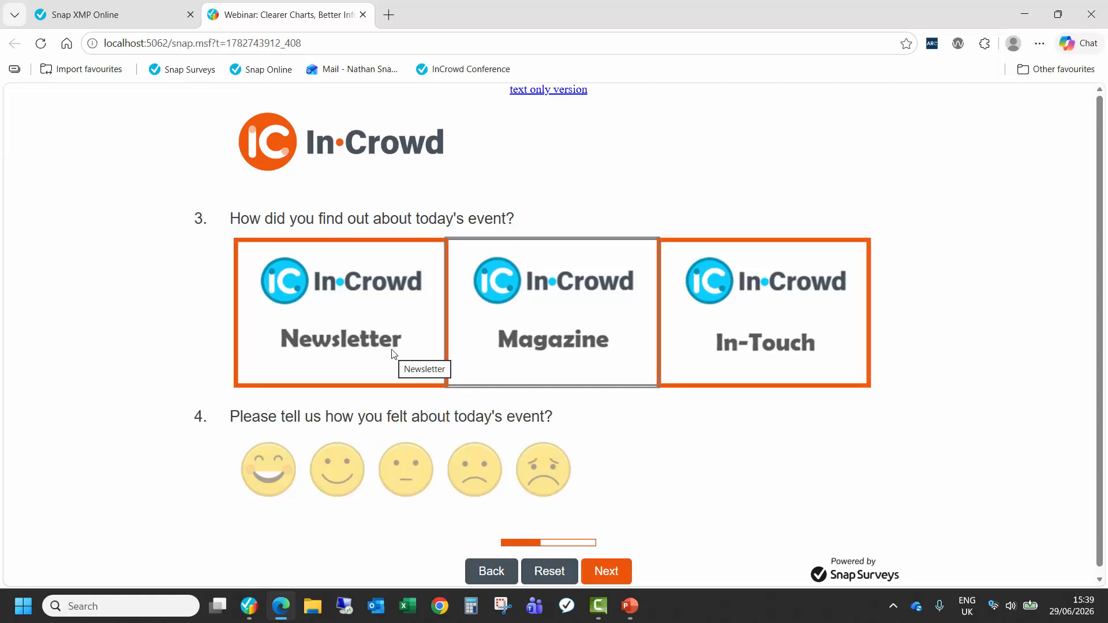
pyautogui.click(549, 468)
pyautogui.click(619, 573)
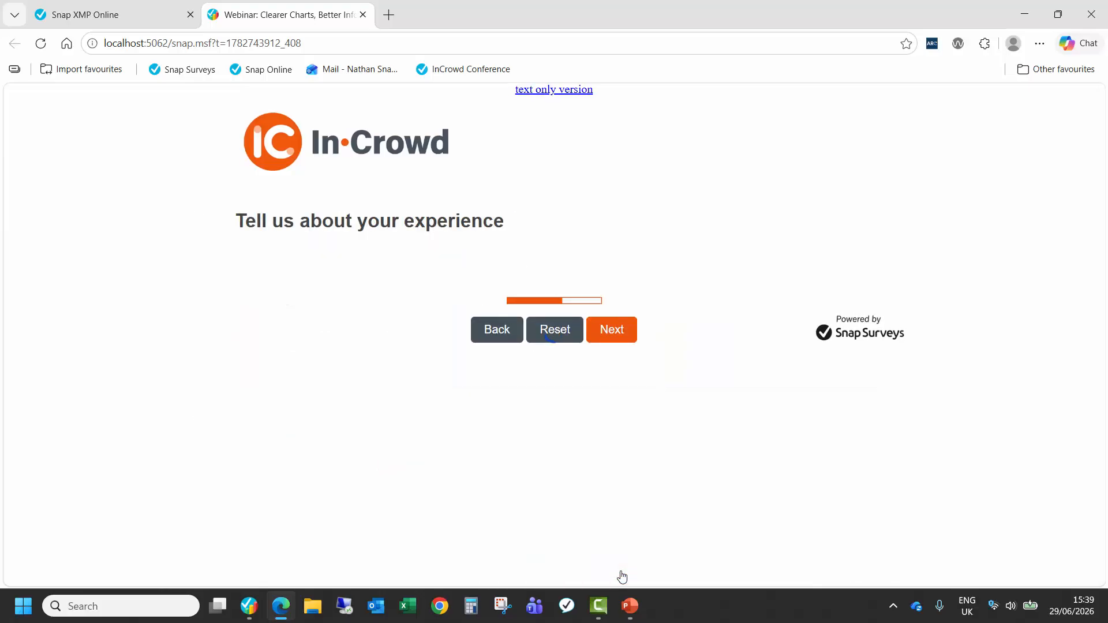
# Step: Rate Speakers Poor, Workshops Very Good, Networking Opportunities Poor and Venue Good, and continue to the next page
pyautogui.scroll(-1, 617, 545)
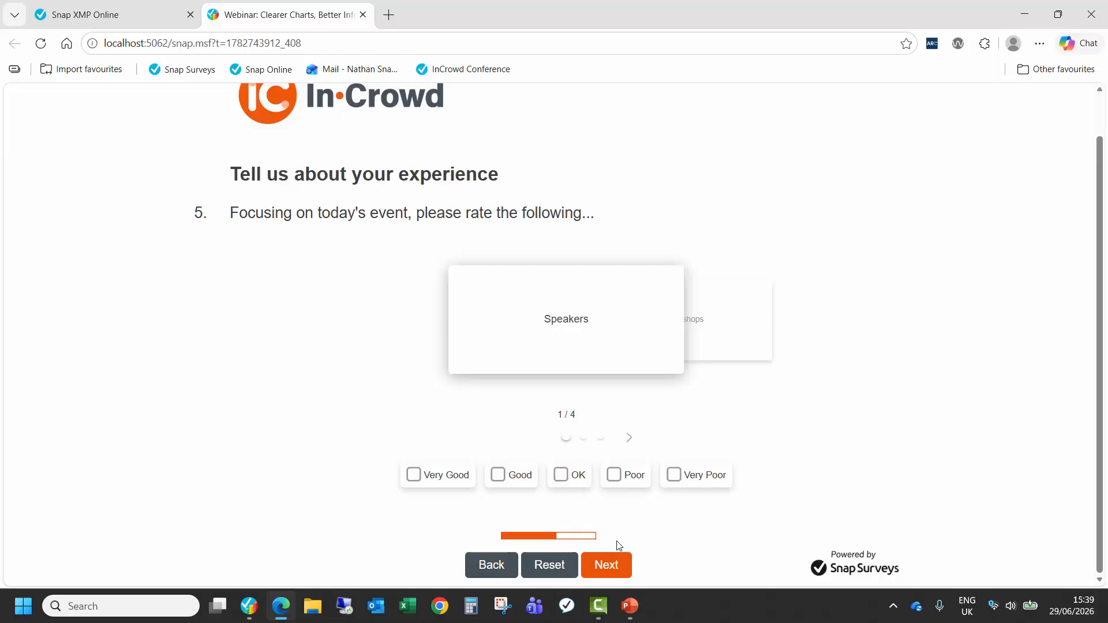
pyautogui.click(619, 484)
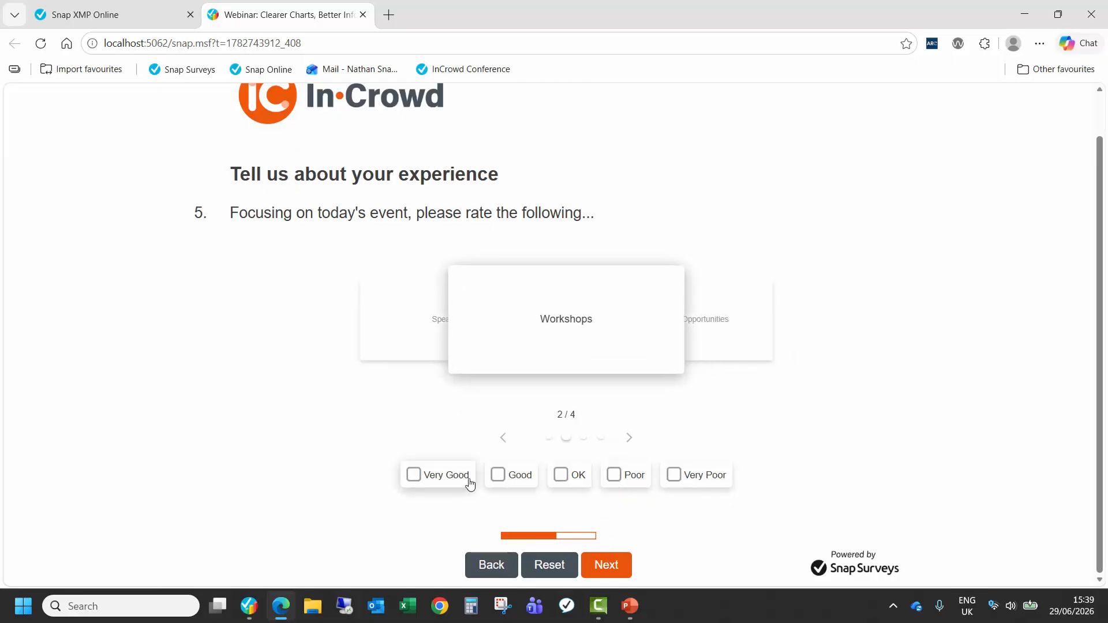
pyautogui.click(469, 484)
pyautogui.click(641, 480)
pyautogui.click(523, 484)
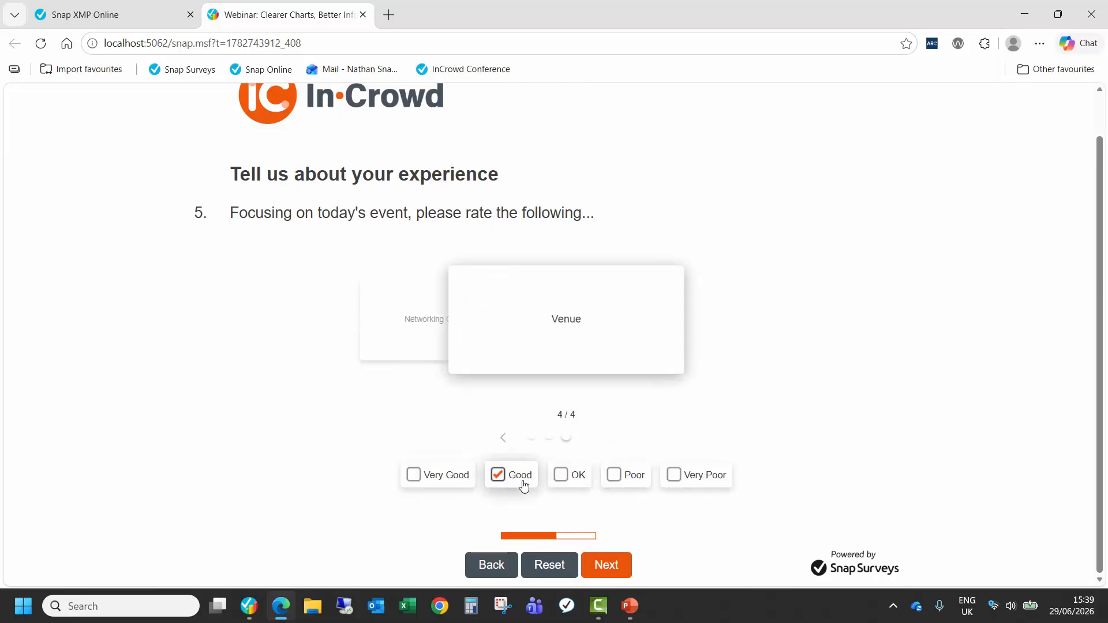
pyautogui.click(606, 564)
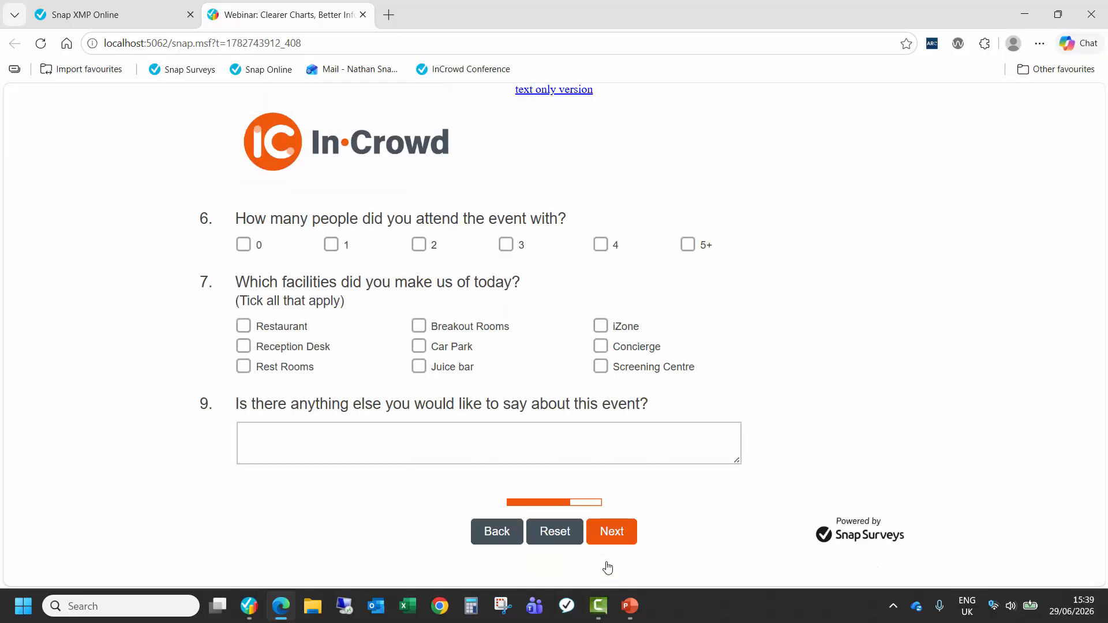
# Step: Tick Breakout Rooms, Reception Desk, Rest Rooms and iZone as facilities used, and continue to the next page
pyautogui.click(455, 330)
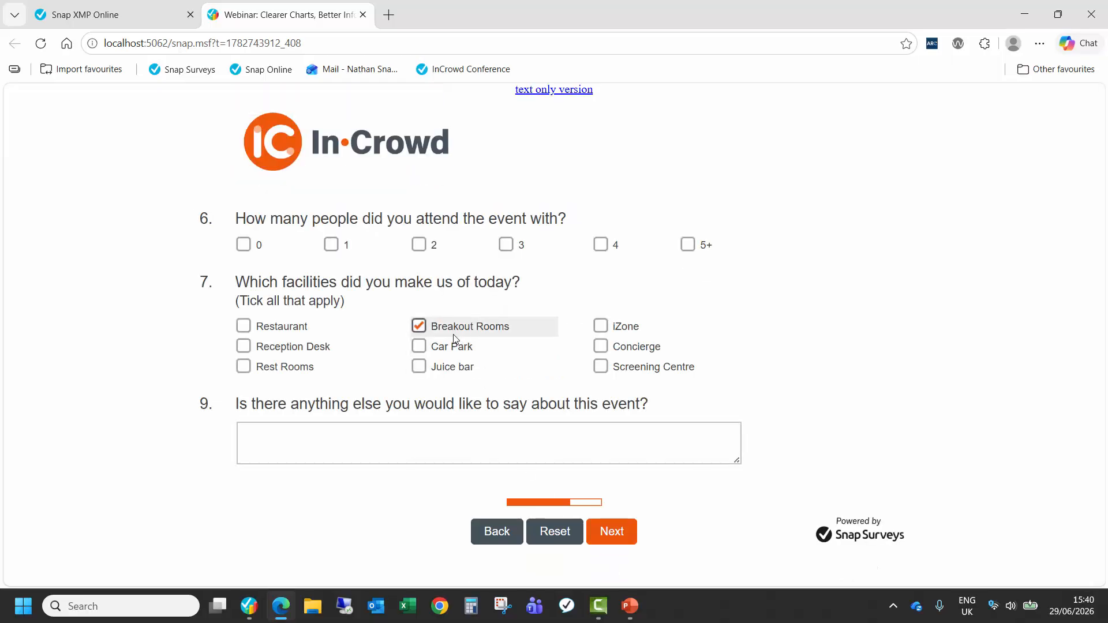
pyautogui.click(316, 349)
pyautogui.click(305, 368)
pyautogui.click(610, 328)
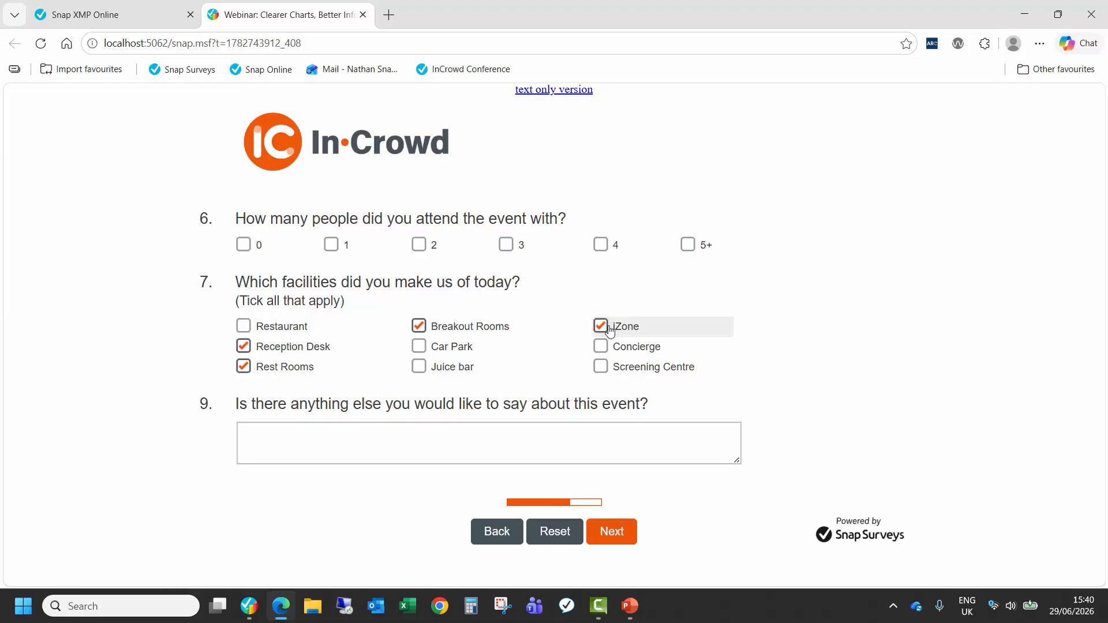
pyautogui.click(594, 530)
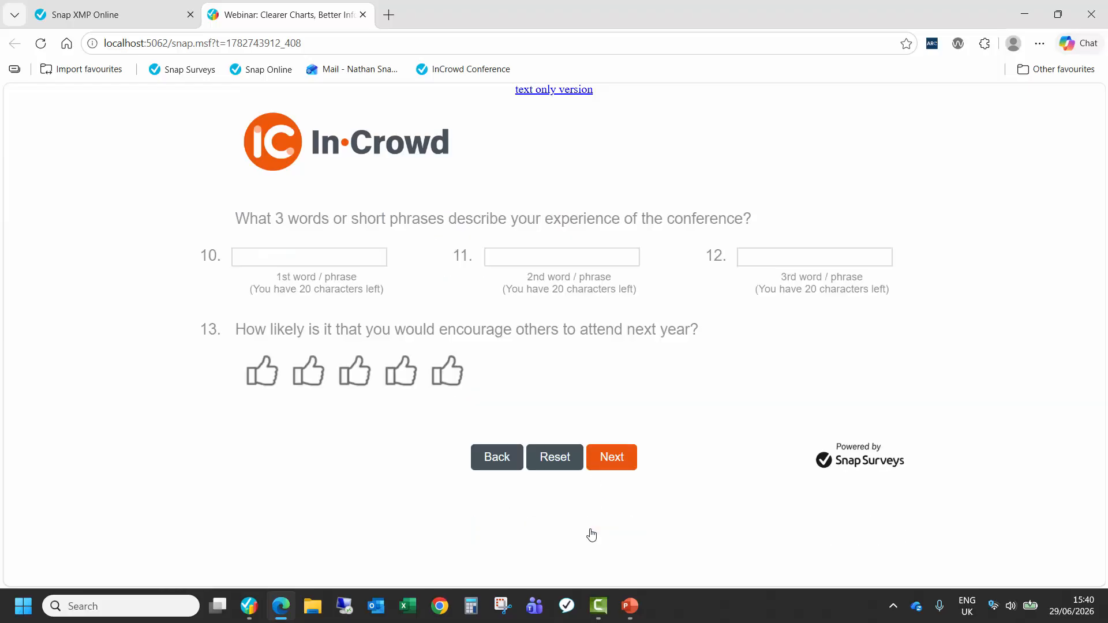
# Step: Rate the likelihood of encouraging others to attend at five thumbs and continue to the next page
pyautogui.click(404, 374)
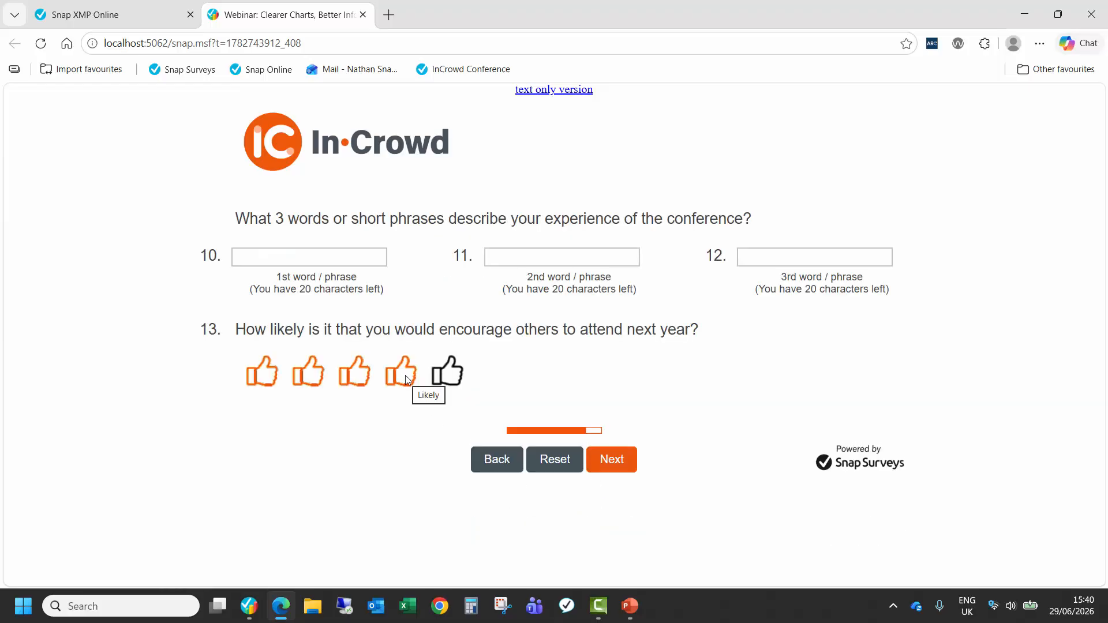
pyautogui.click(442, 372)
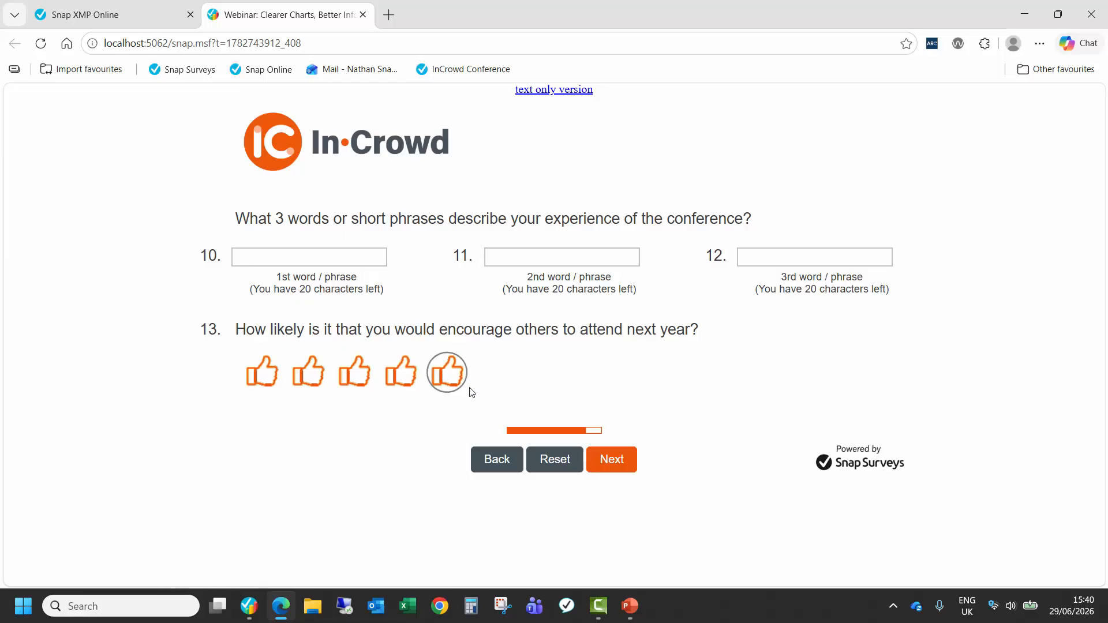
pyautogui.click(616, 462)
# Step: Select Manchester as the venue, 46-55 as the age group and June as the month attended
pyautogui.scroll(-2, 619, 468)
pyautogui.scroll(1, 619, 468)
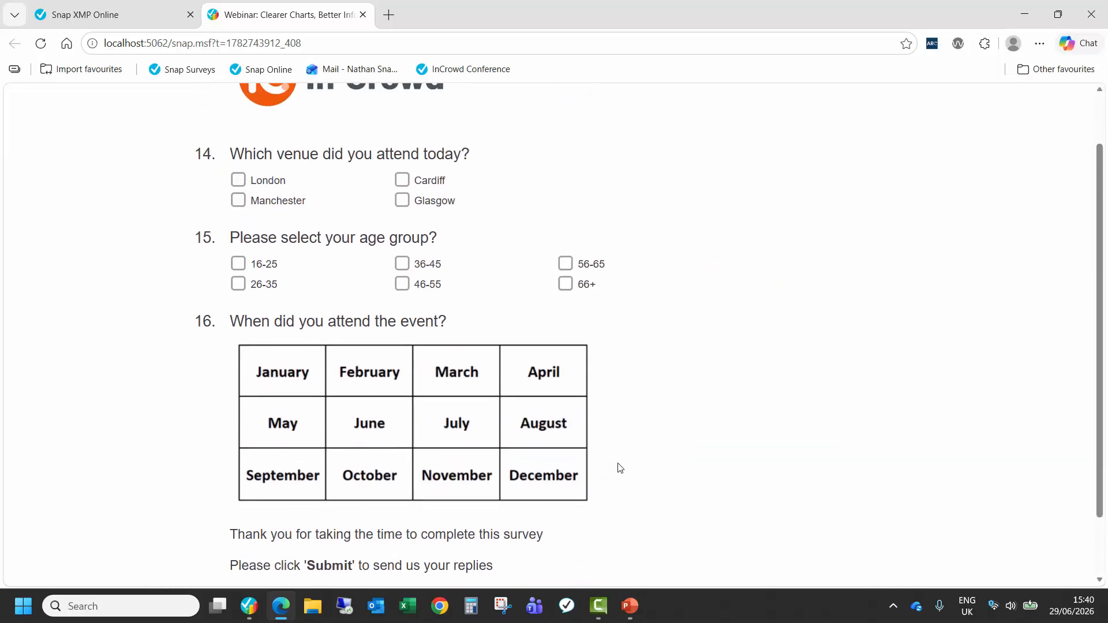
pyautogui.click(236, 264)
pyautogui.click(399, 283)
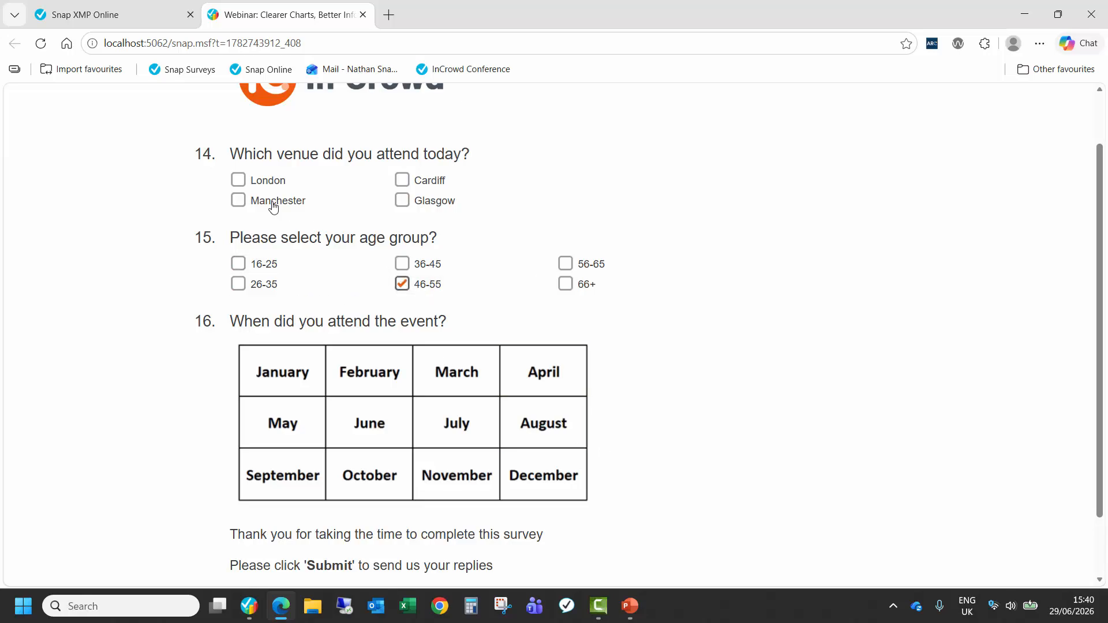
pyautogui.click(264, 182)
pyautogui.click(264, 208)
pyautogui.scroll(-1, 307, 287)
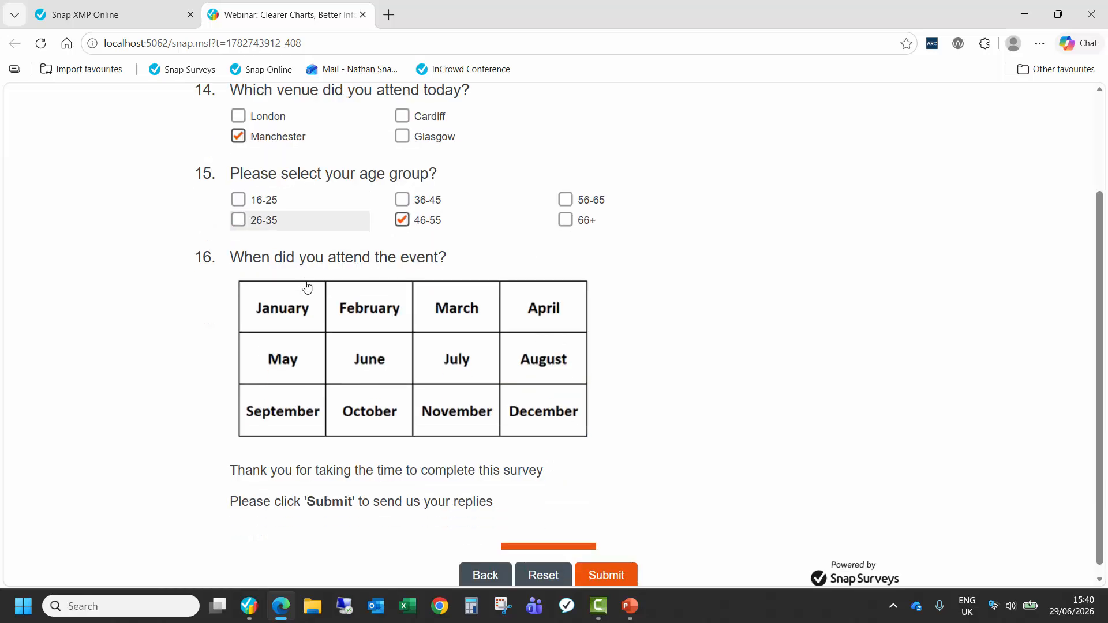
pyautogui.click(382, 348)
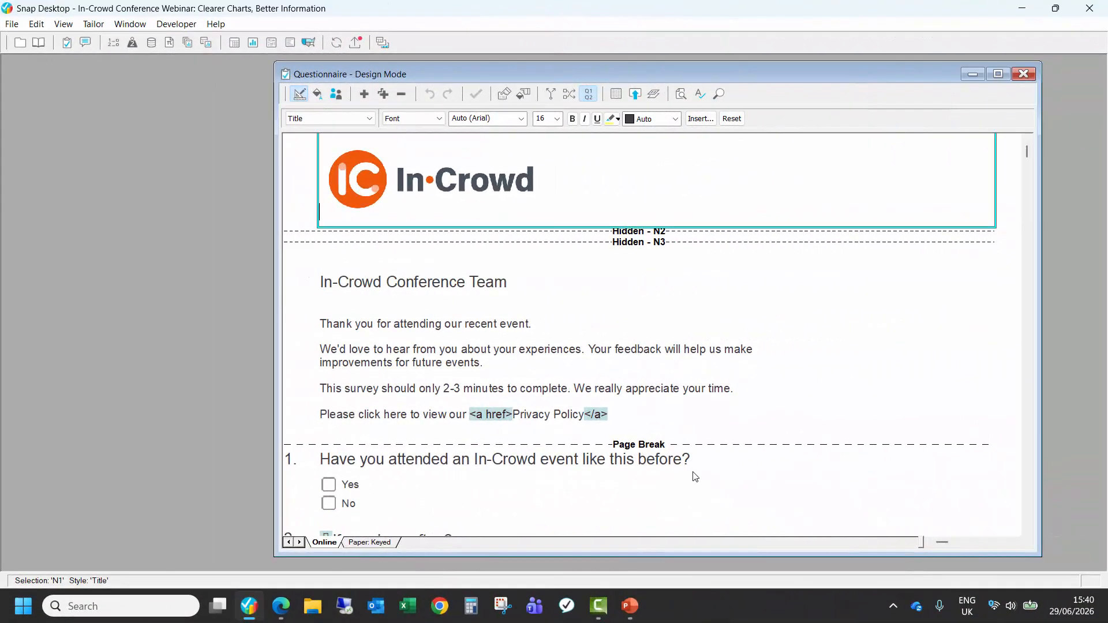
# Step: Close the questionnaire and review the full list of survey variables, closing that list too
pyautogui.click(1023, 76)
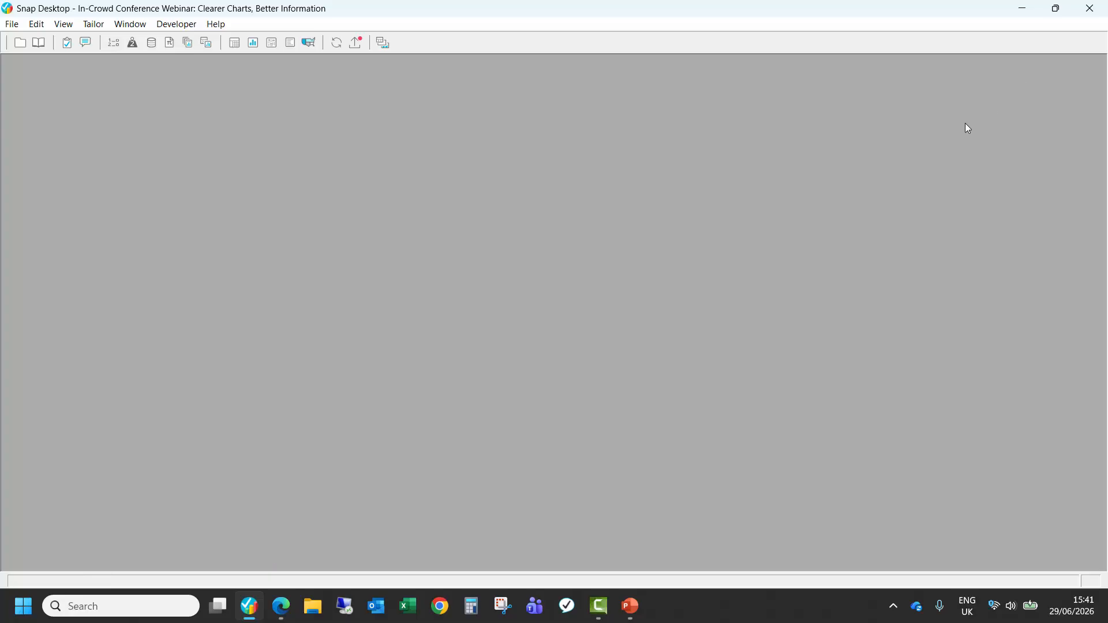
pyautogui.click(122, 46)
pyautogui.scroll(-7, 128, 268)
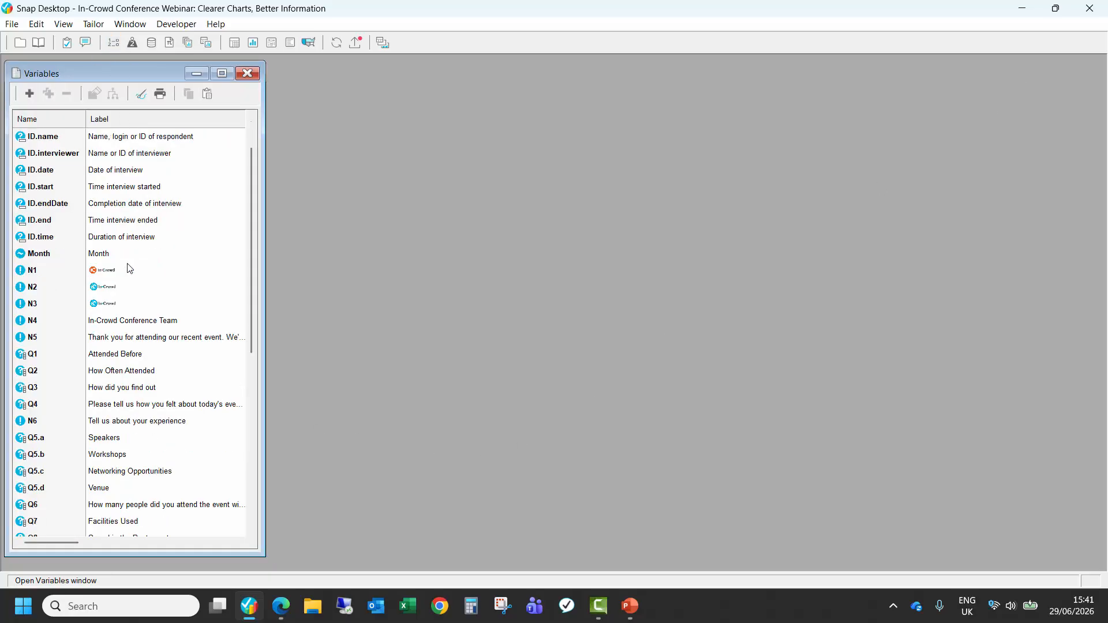
pyautogui.scroll(-1, 128, 268)
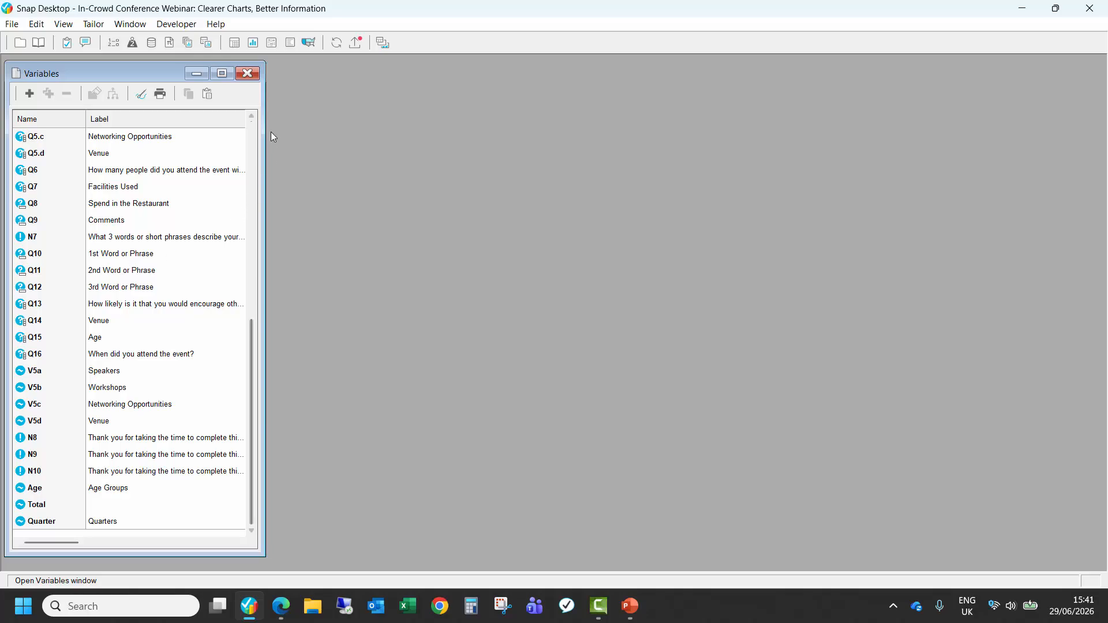
pyautogui.click(251, 76)
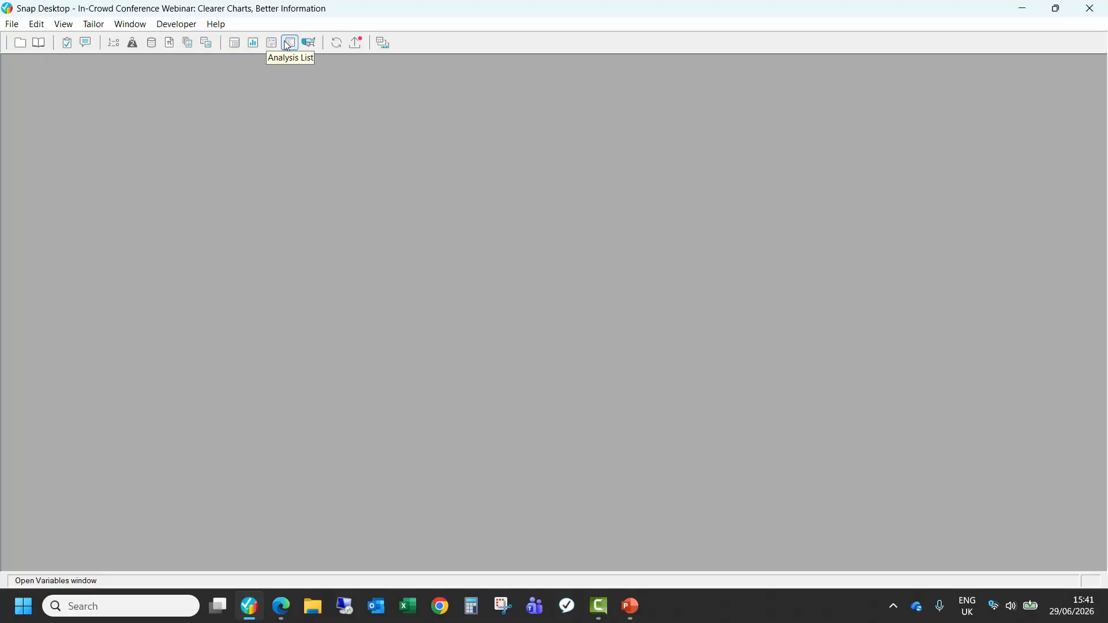
# Step: Start a new chart analysis, place its definition dialog beside the Analysis window, and view the list of chart styles
pyautogui.click(251, 47)
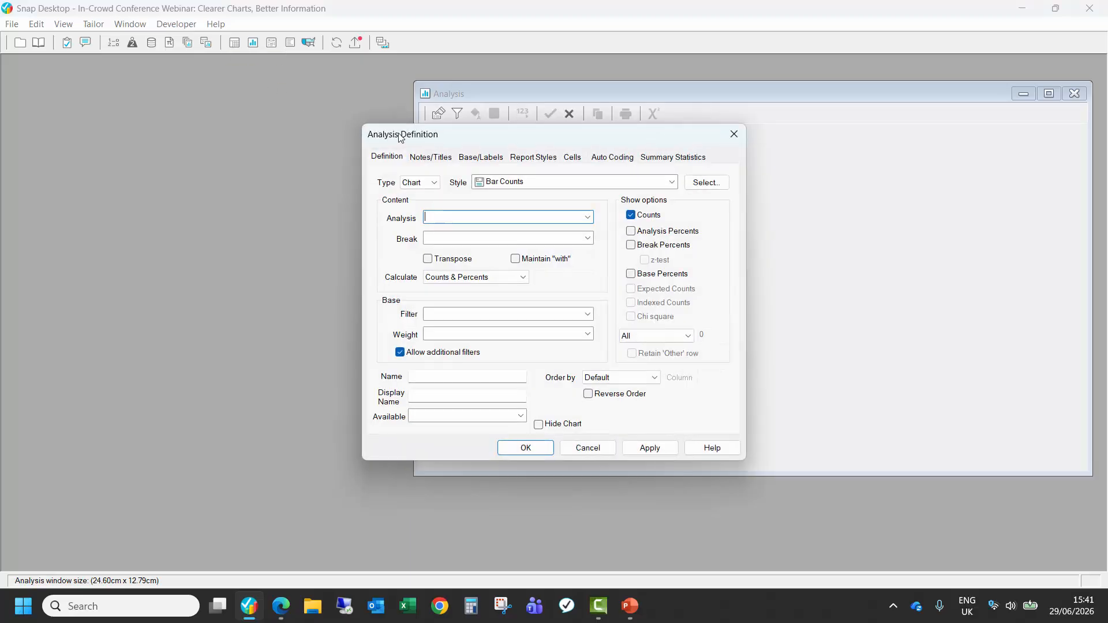
pyautogui.moveTo(425, 136); pyautogui.dragTo(99, 97)
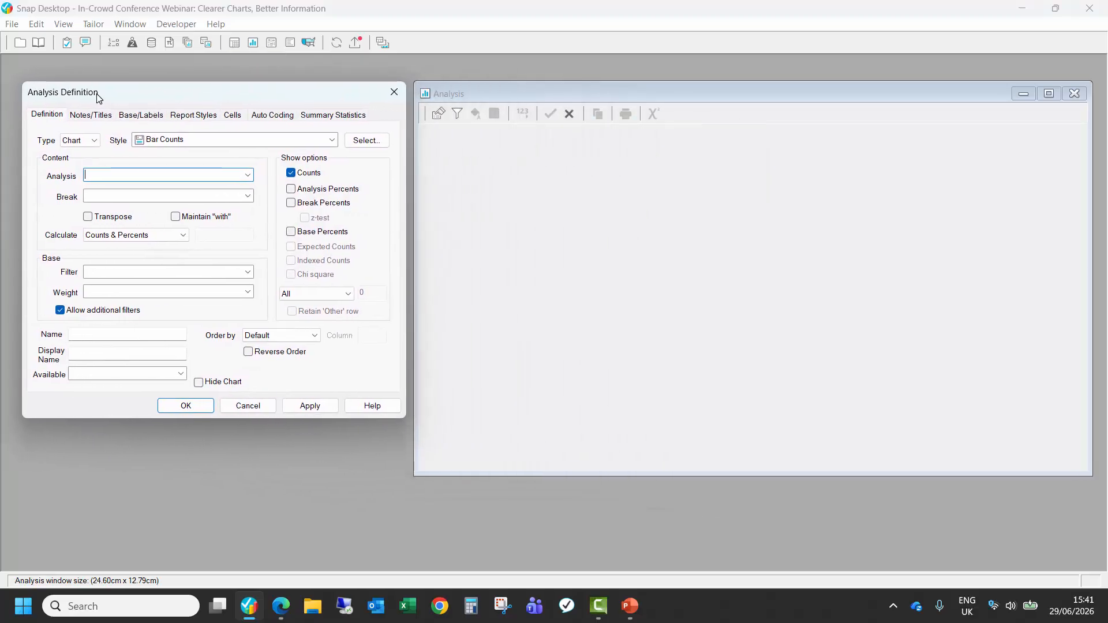
pyautogui.click(163, 141)
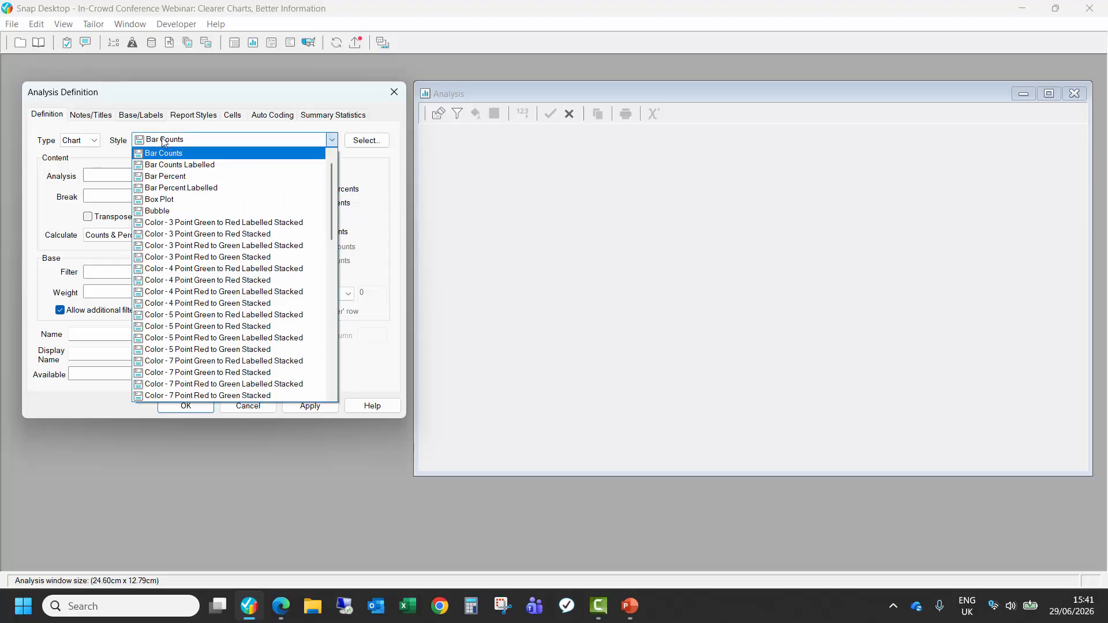
pyautogui.click(163, 141)
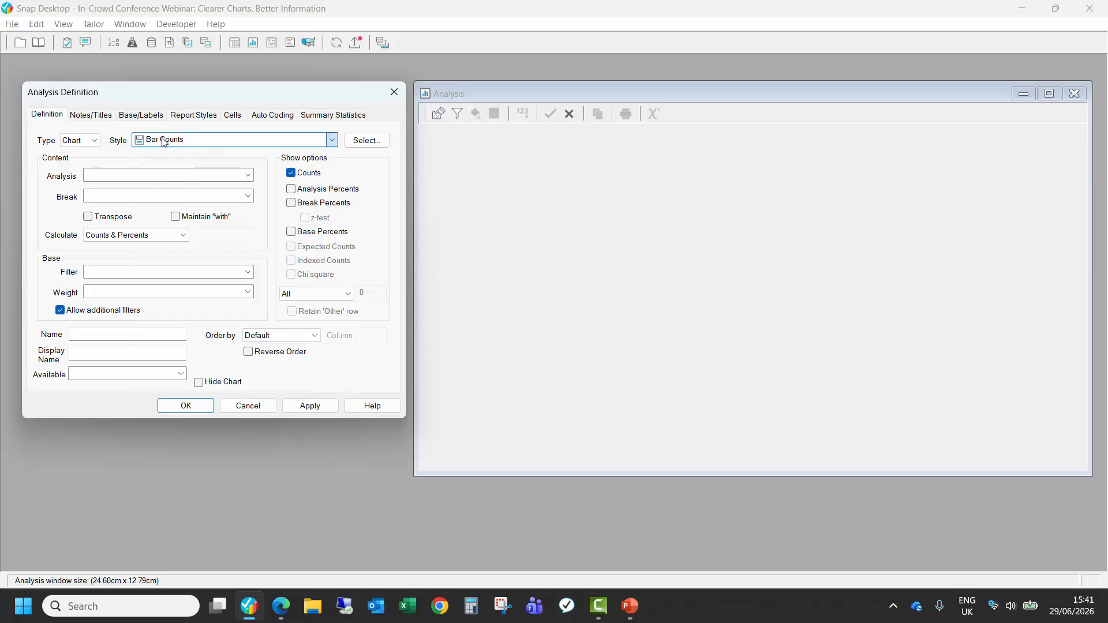
# Step: Browse the thumbnail gallery of standard chart styles and keep Bar Counts as the chart's style
pyautogui.click(377, 146)
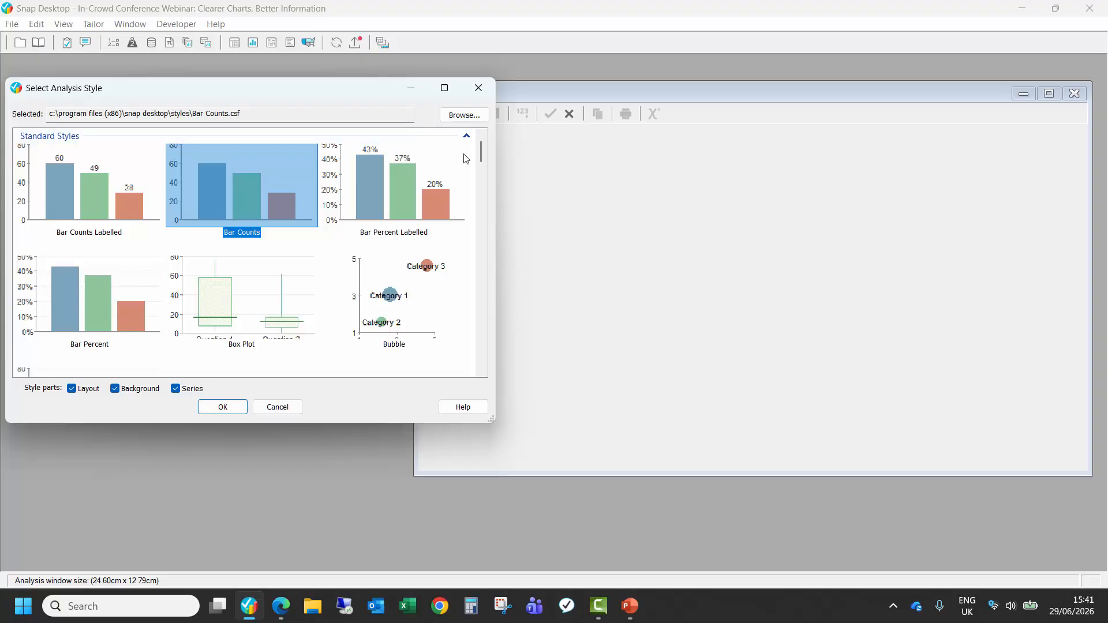
pyautogui.moveTo(480, 150); pyautogui.dragTo(474, 238)
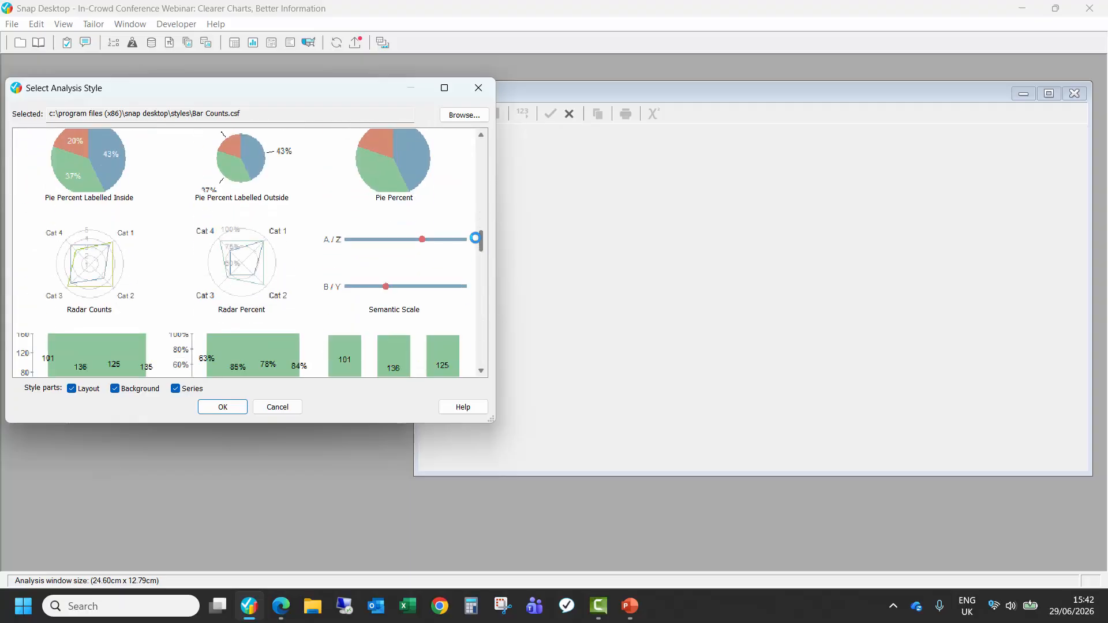
pyautogui.moveTo(475, 237); pyautogui.dragTo(475, 239)
pyautogui.moveTo(481, 247); pyautogui.dragTo(482, 141)
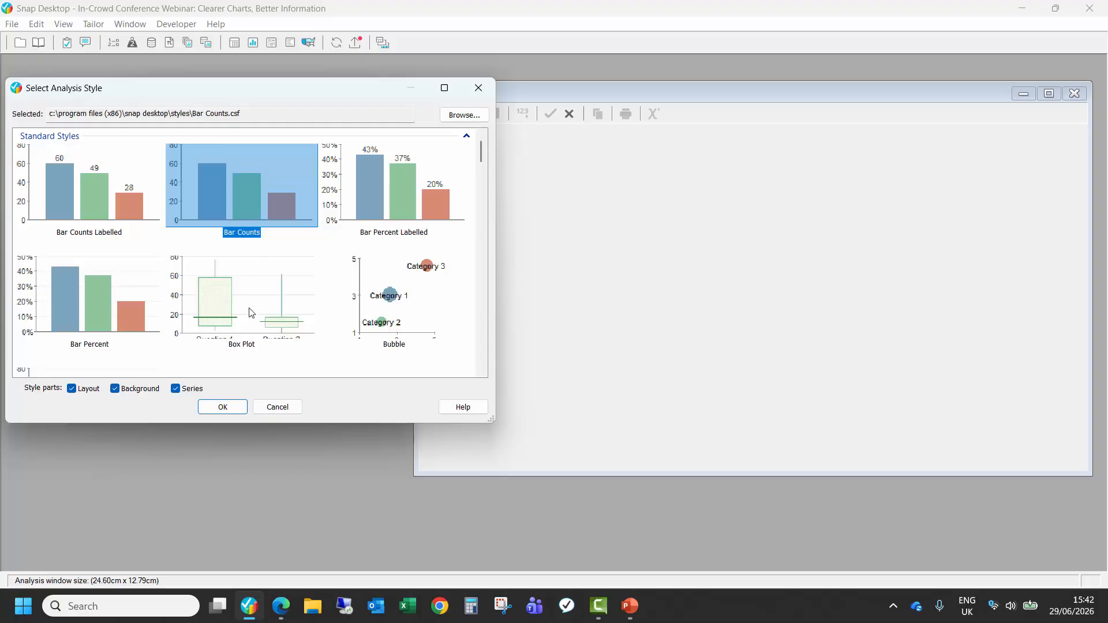
pyautogui.click(229, 407)
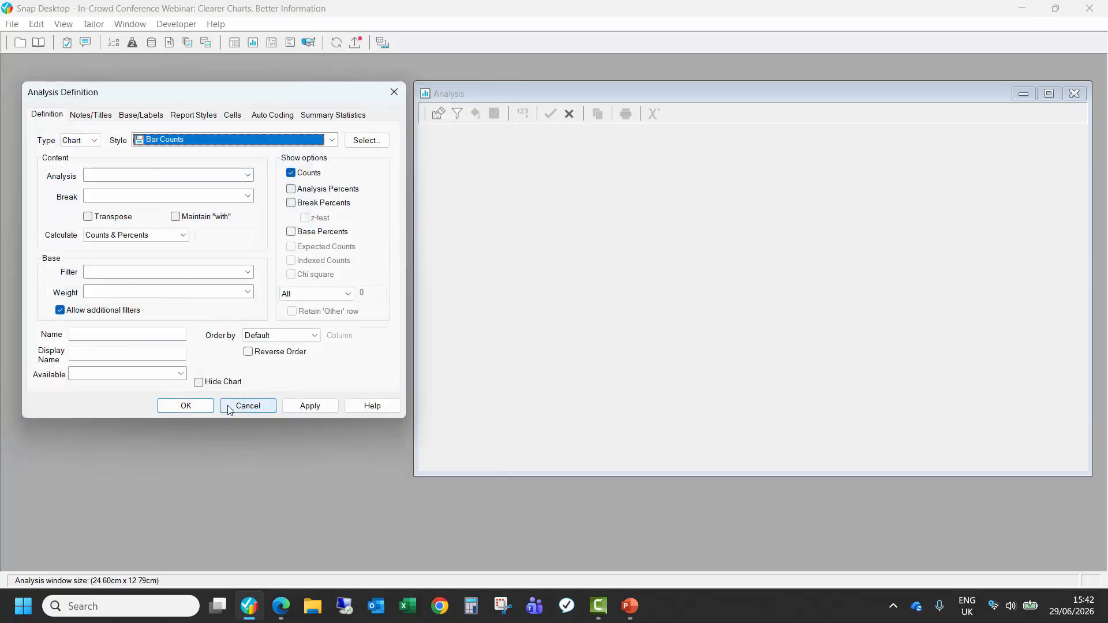
# Step: Set Q2 as the analysis variable, generate the Bar Counts chart, and resize the Analysis window clear of the definition dialog
pyautogui.click(119, 176)
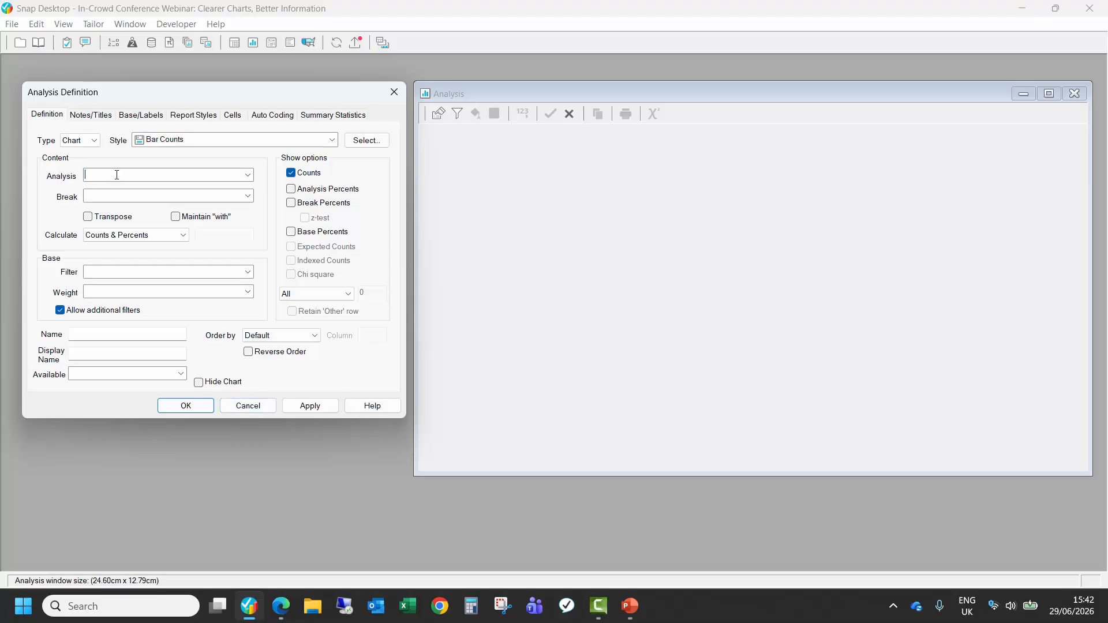
pyautogui.click(118, 201)
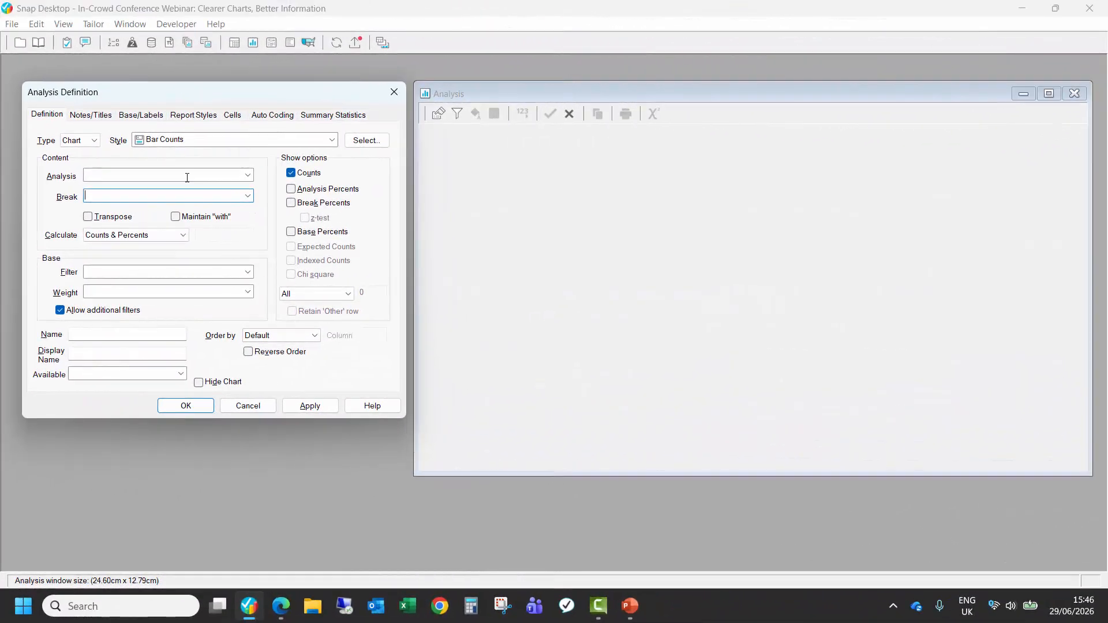
pyautogui.click(253, 170)
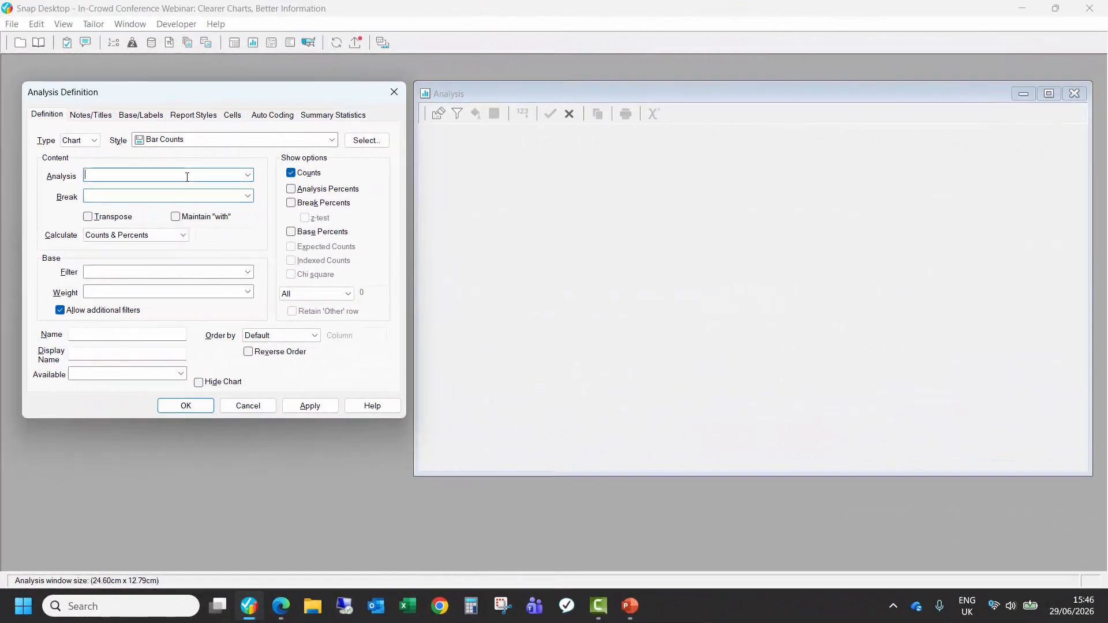
pyautogui.write('Q2')
pyautogui.click(309, 406)
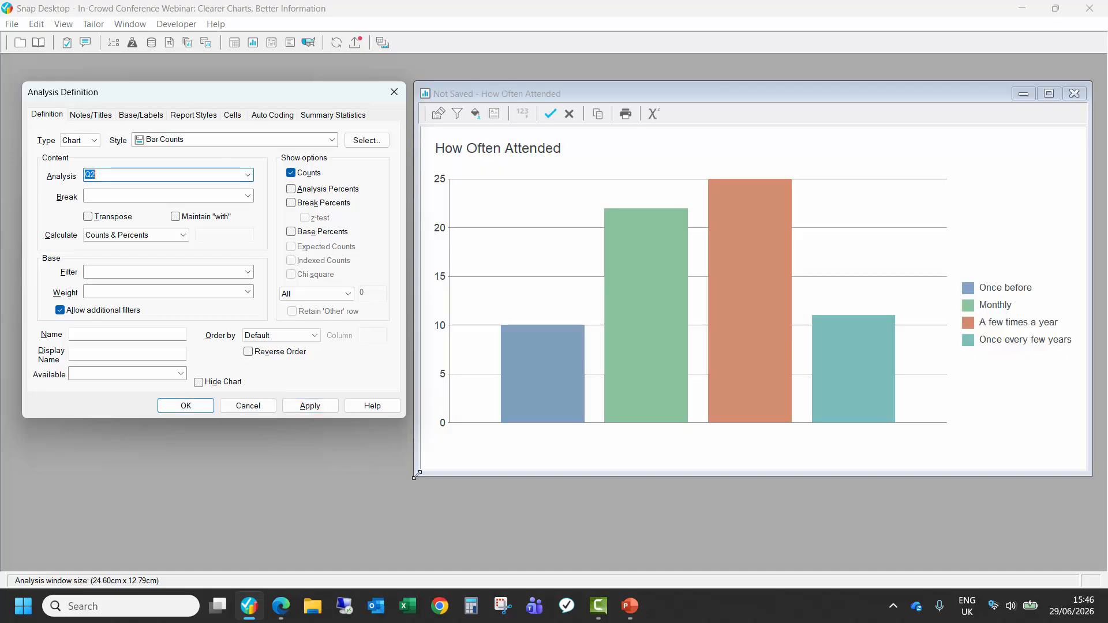
pyautogui.moveTo(415, 475); pyautogui.dragTo(434, 508)
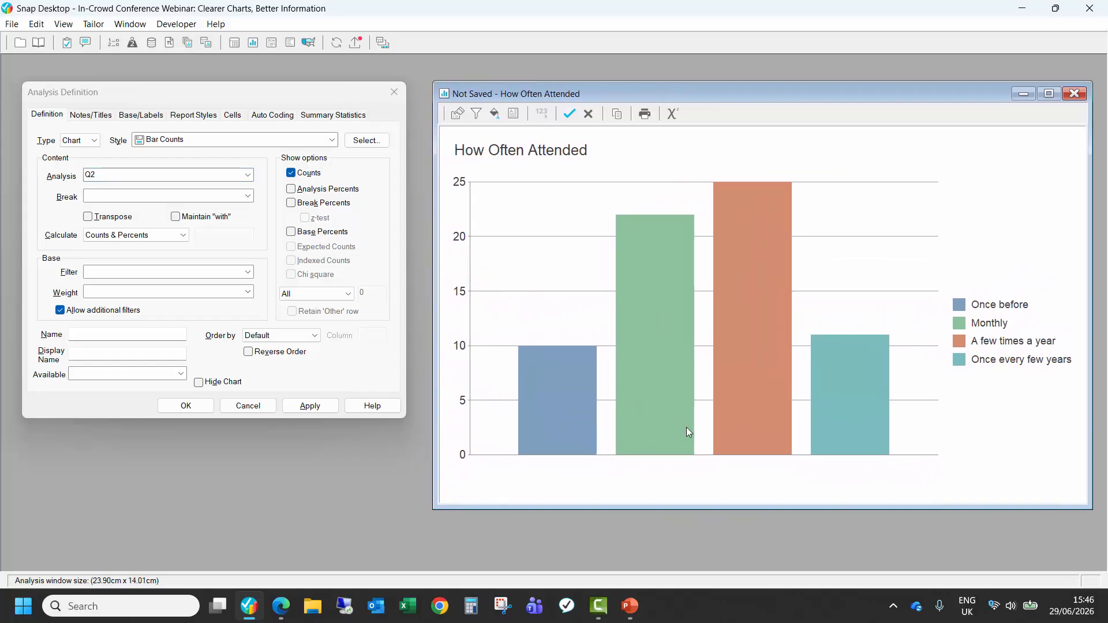
# Step: Move the chart legend beneath the bars and return it to the preset location at the middle right of the chart
pyautogui.click(991, 340)
pyautogui.moveTo(1003, 314); pyautogui.dragTo(572, 439)
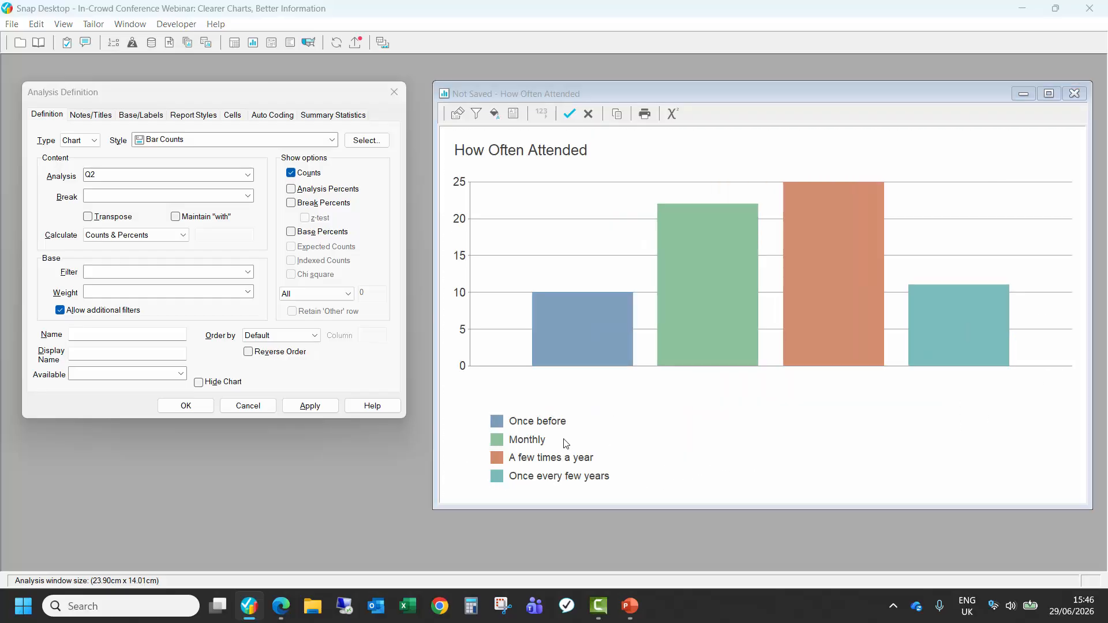
pyautogui.doubleClick(564, 440)
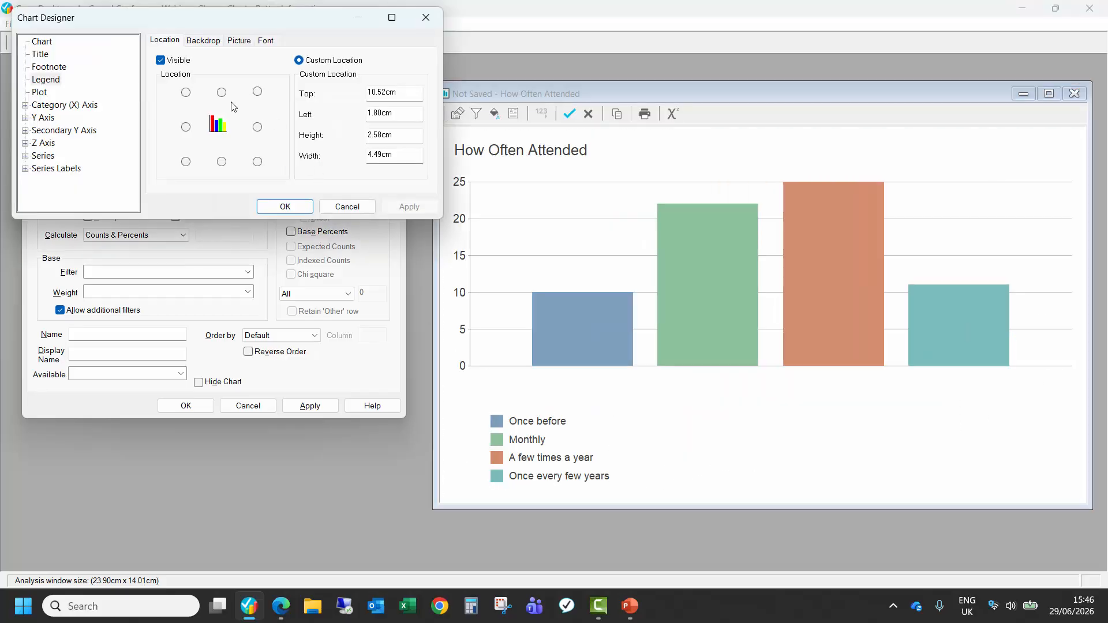
pyautogui.click(257, 127)
pyautogui.click(284, 207)
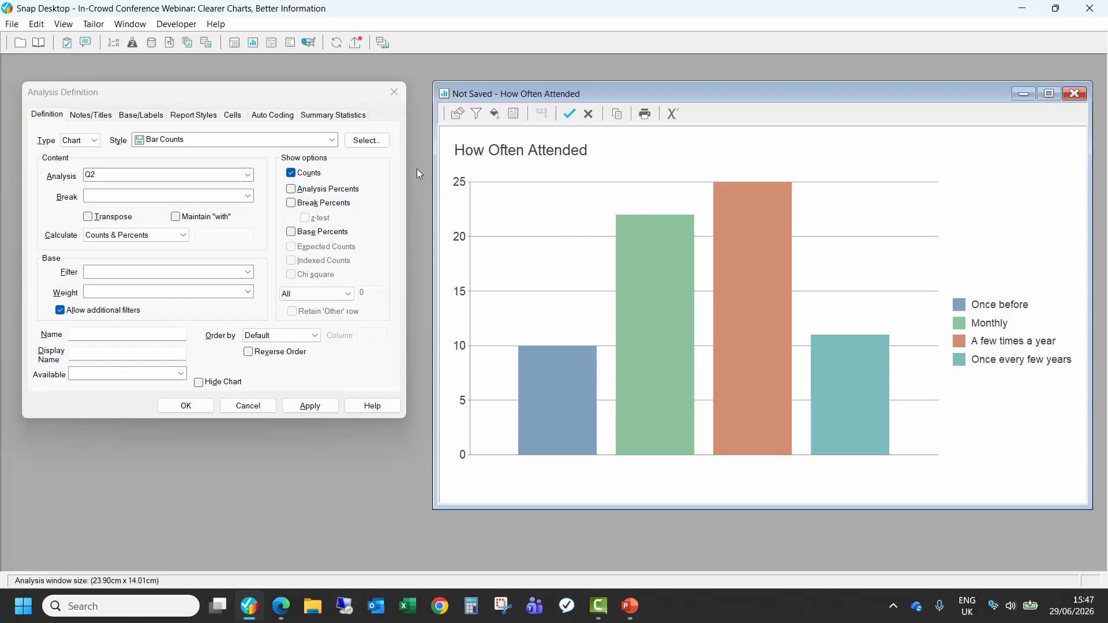
# Step: Apply the Bar Counts Labelled style to the Q2 chart and transpose it
pyautogui.click(333, 140)
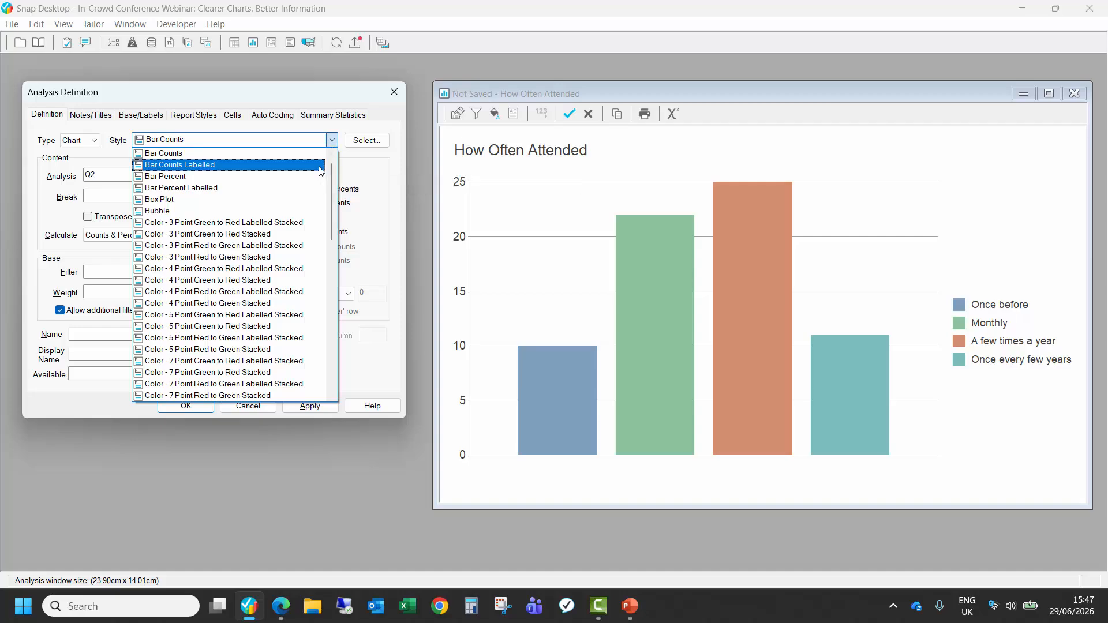
pyautogui.click(320, 166)
pyautogui.click(321, 405)
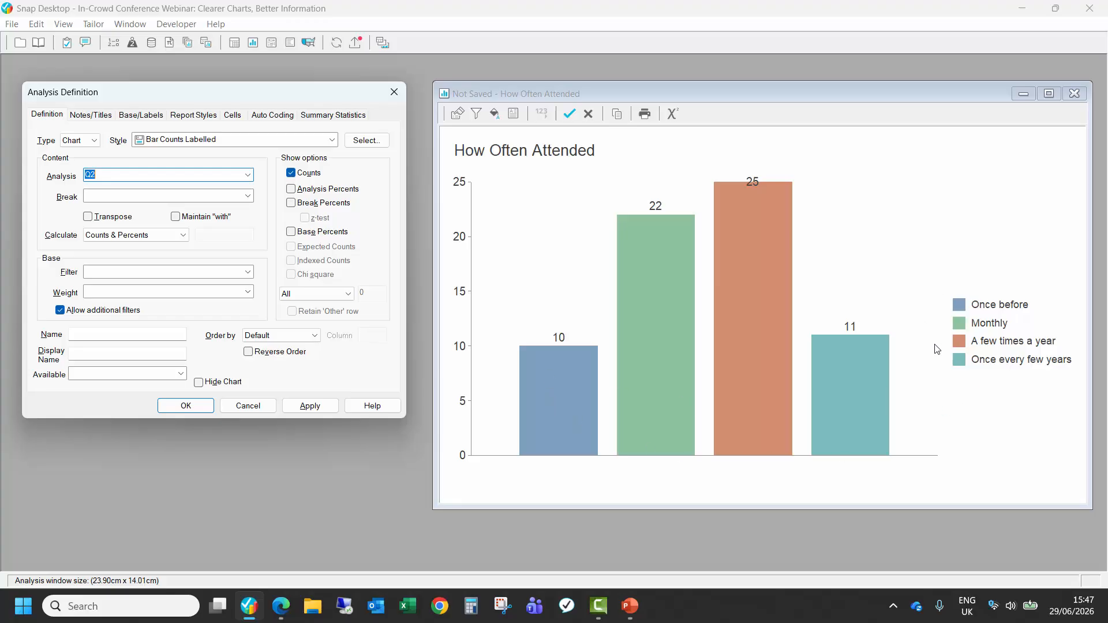
pyautogui.click(663, 385)
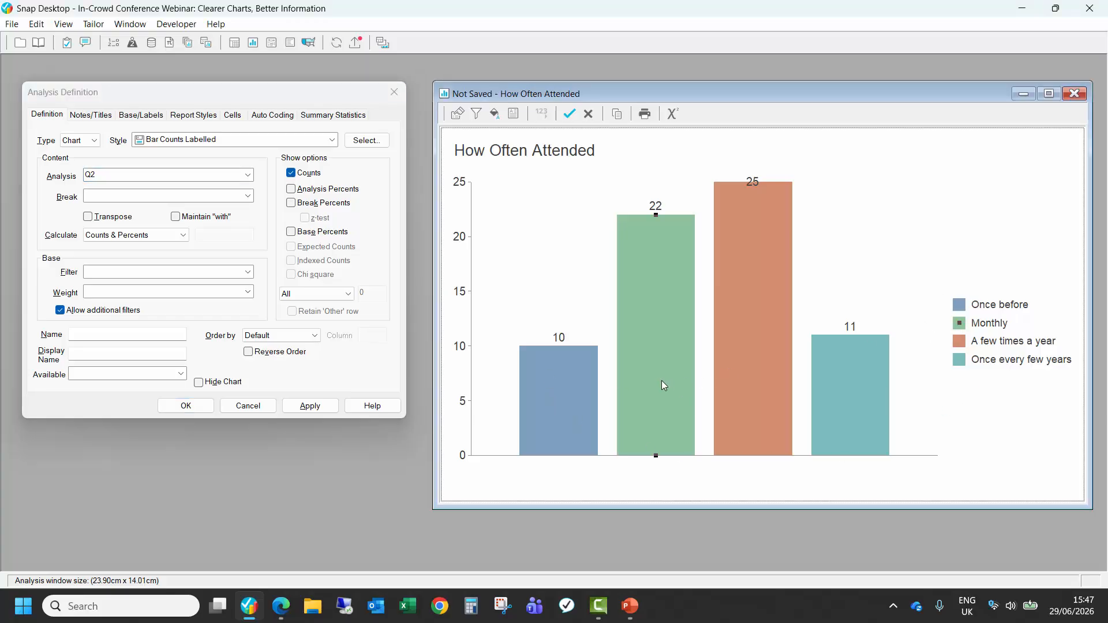
pyautogui.click(107, 219)
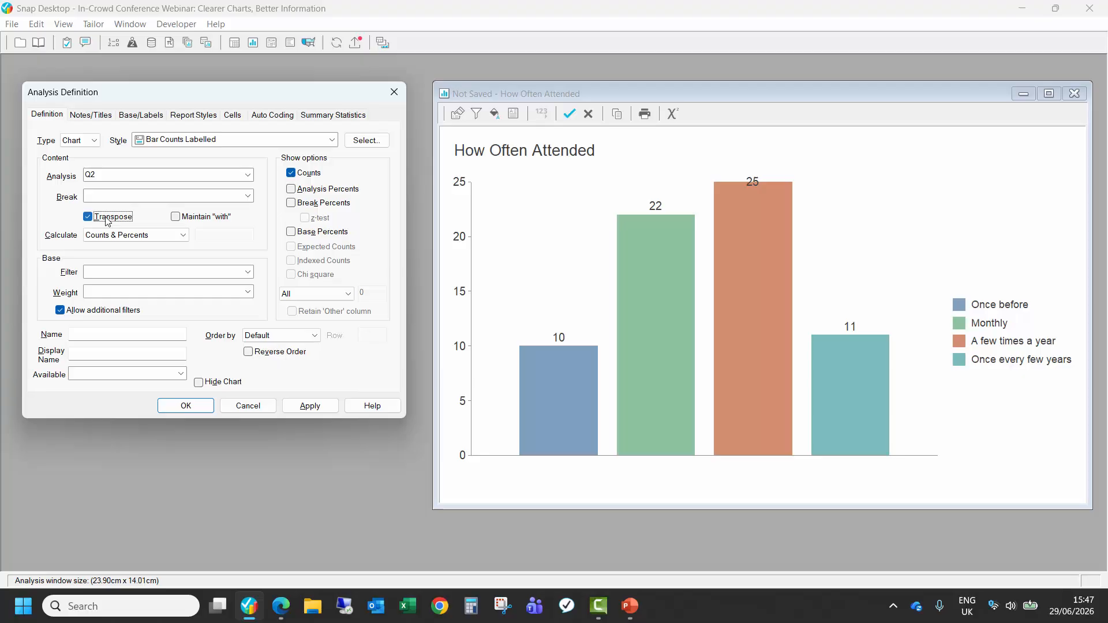
pyautogui.click(310, 411)
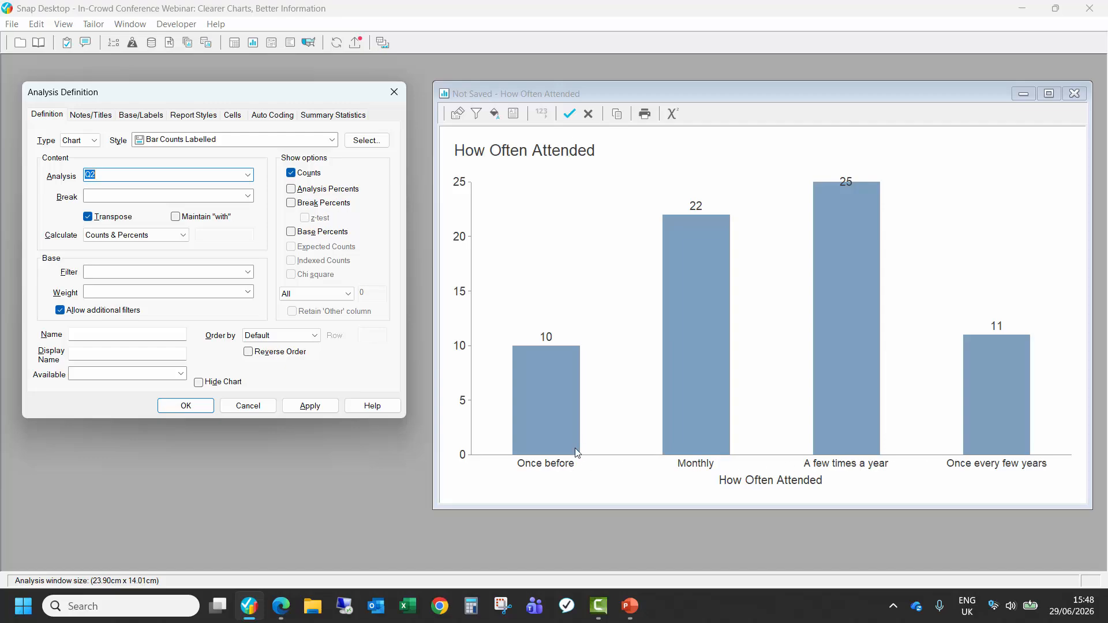
# Step: Change the chart style to Bar Percent Labelled and show Analysis Percents instead of Counts
pyautogui.click(332, 140)
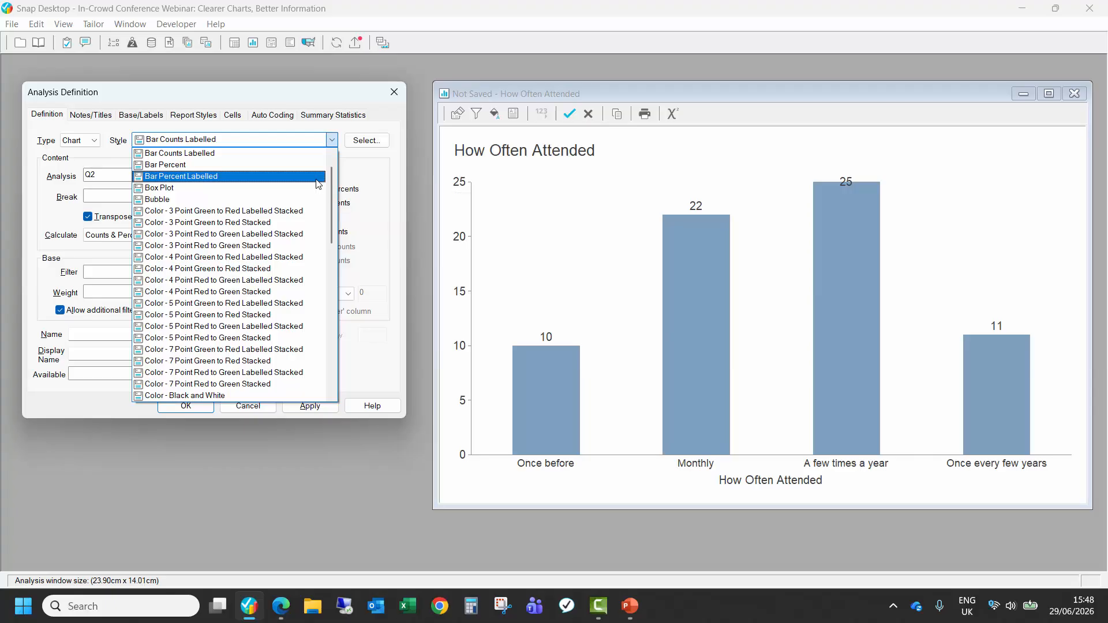
pyautogui.click(318, 176)
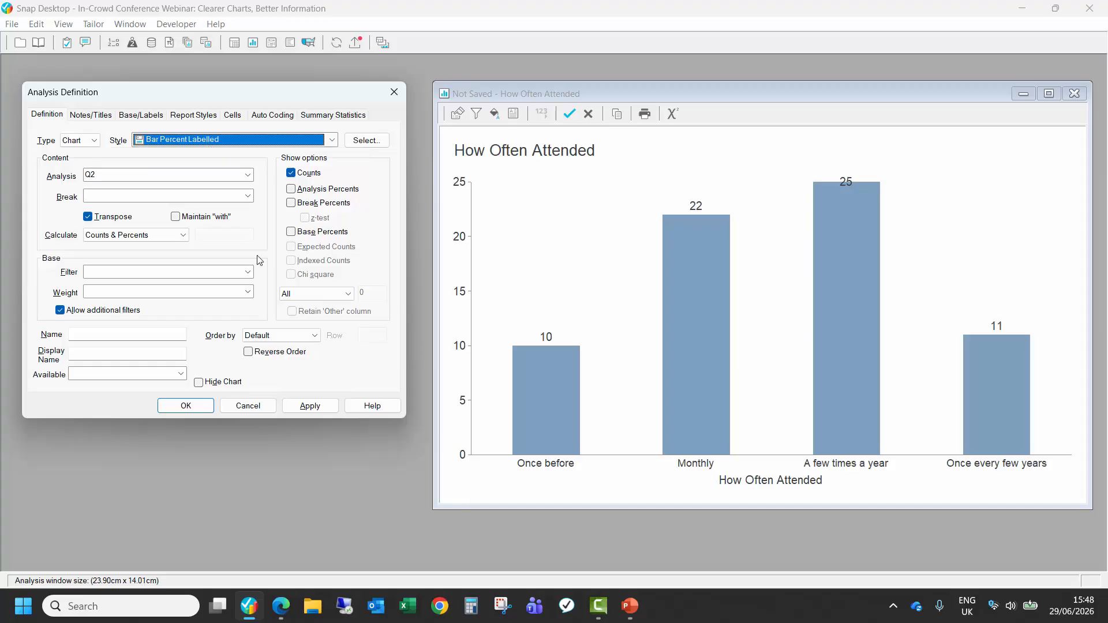
pyautogui.click(305, 406)
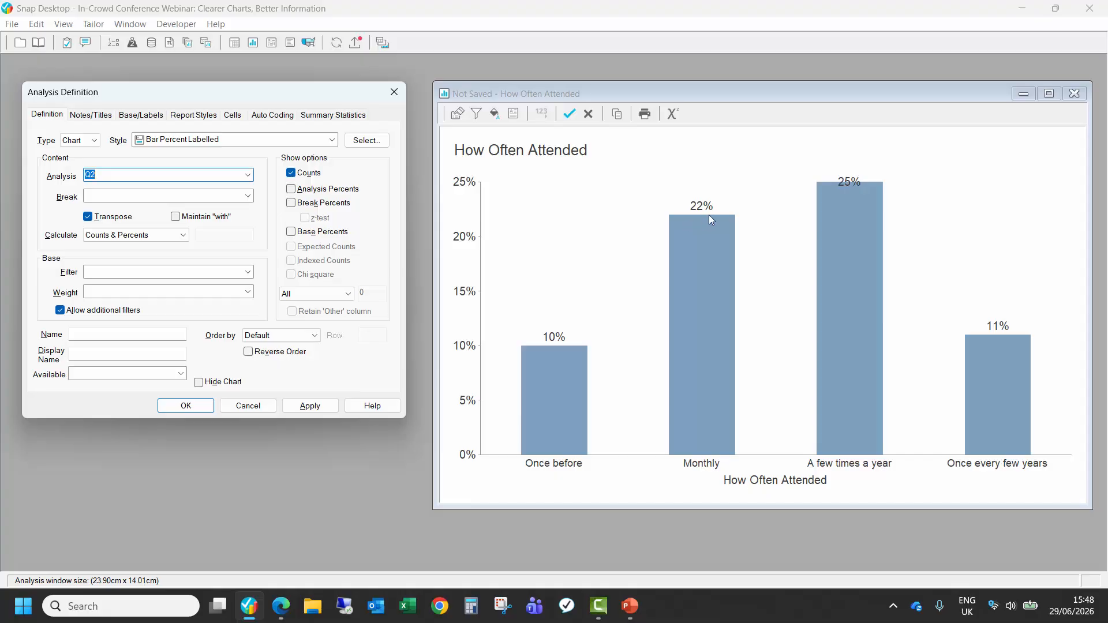
pyautogui.click(292, 190)
pyautogui.click(290, 173)
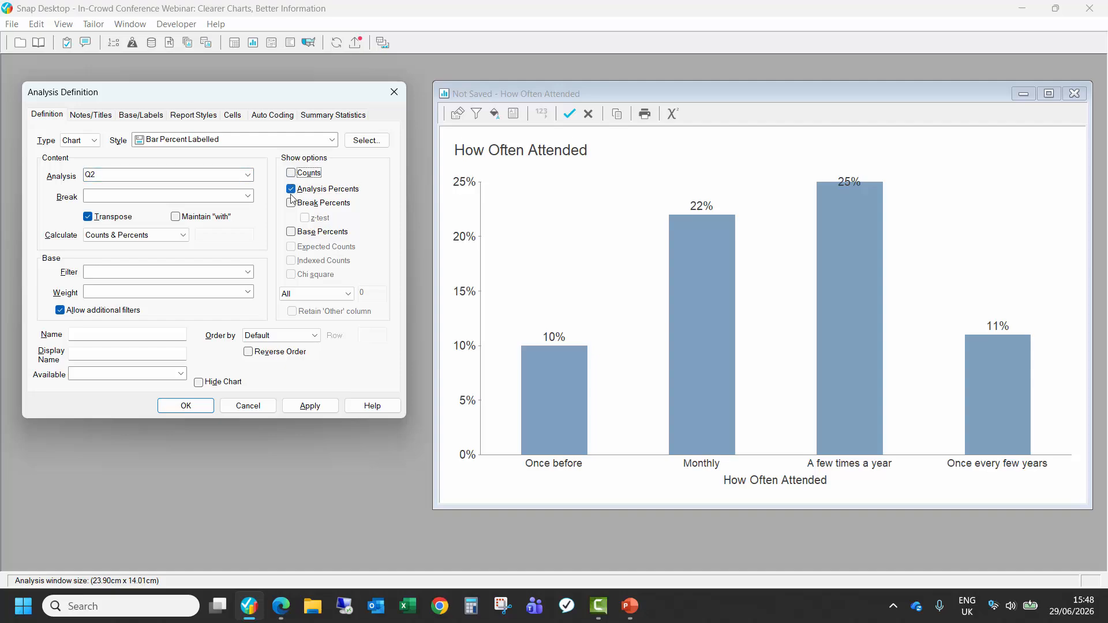
pyautogui.click(315, 407)
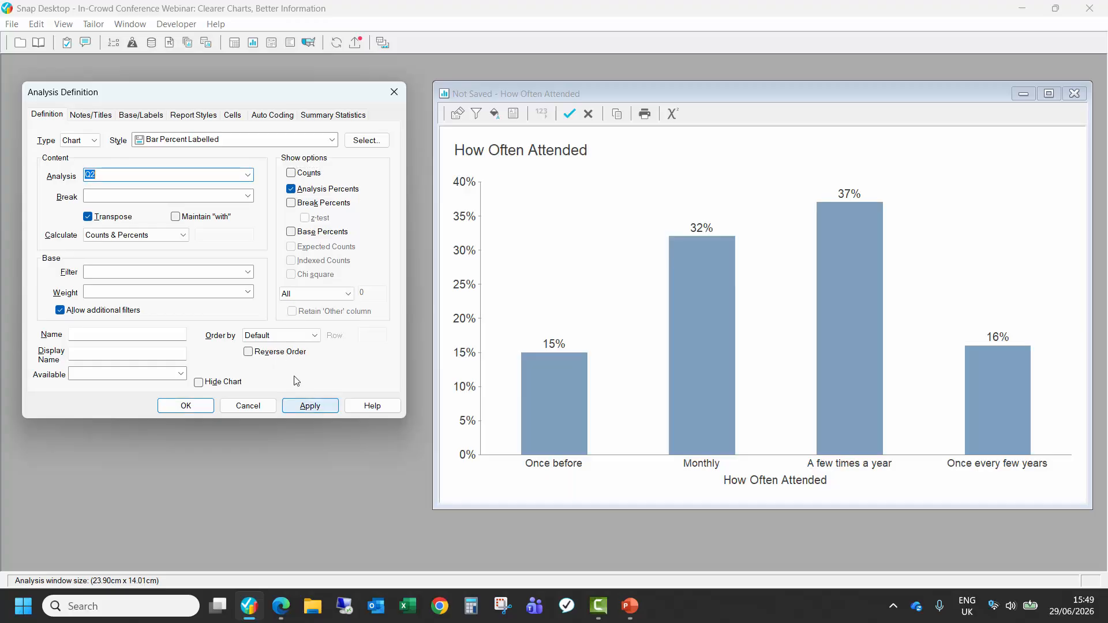
# Step: Display the Q2 analysis as a table and compare its layout with Transpose off and on
pyautogui.click(89, 143)
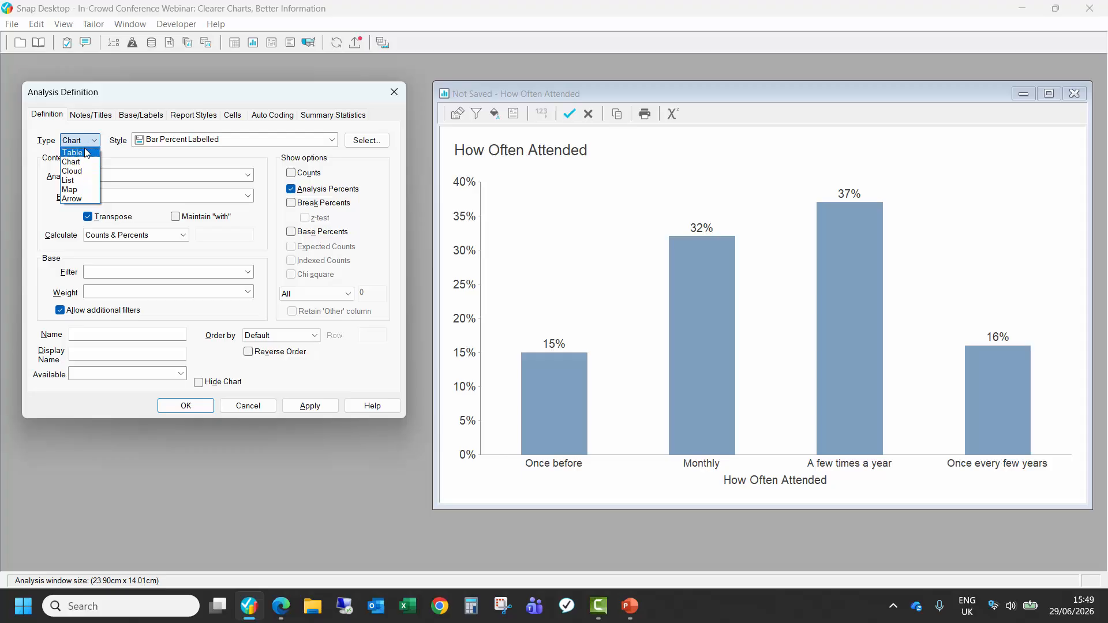
pyautogui.click(85, 153)
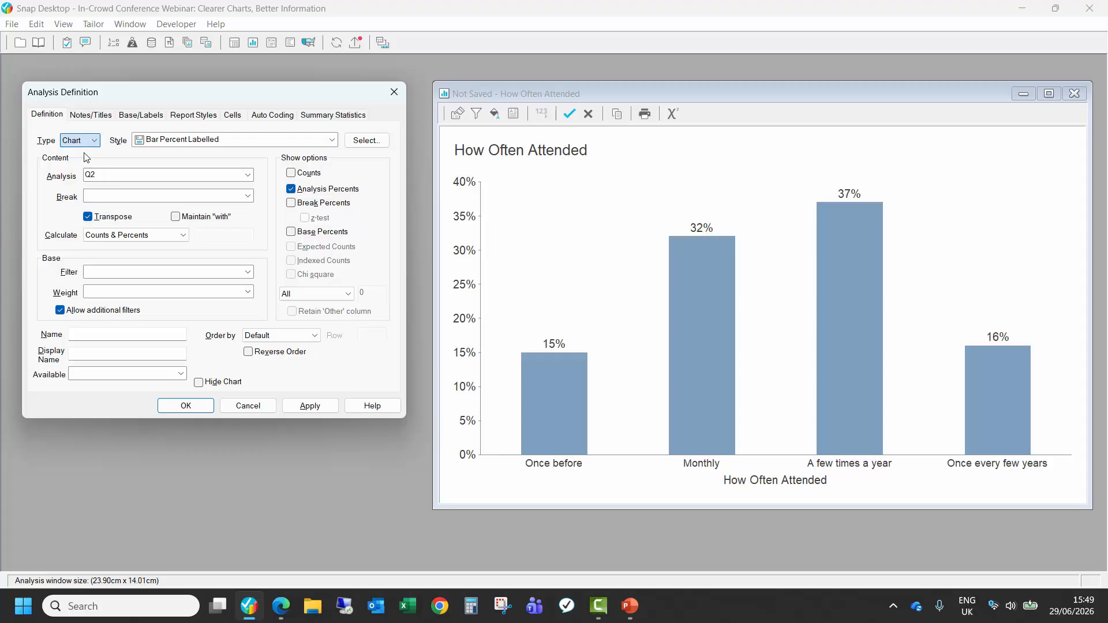
pyautogui.click(307, 407)
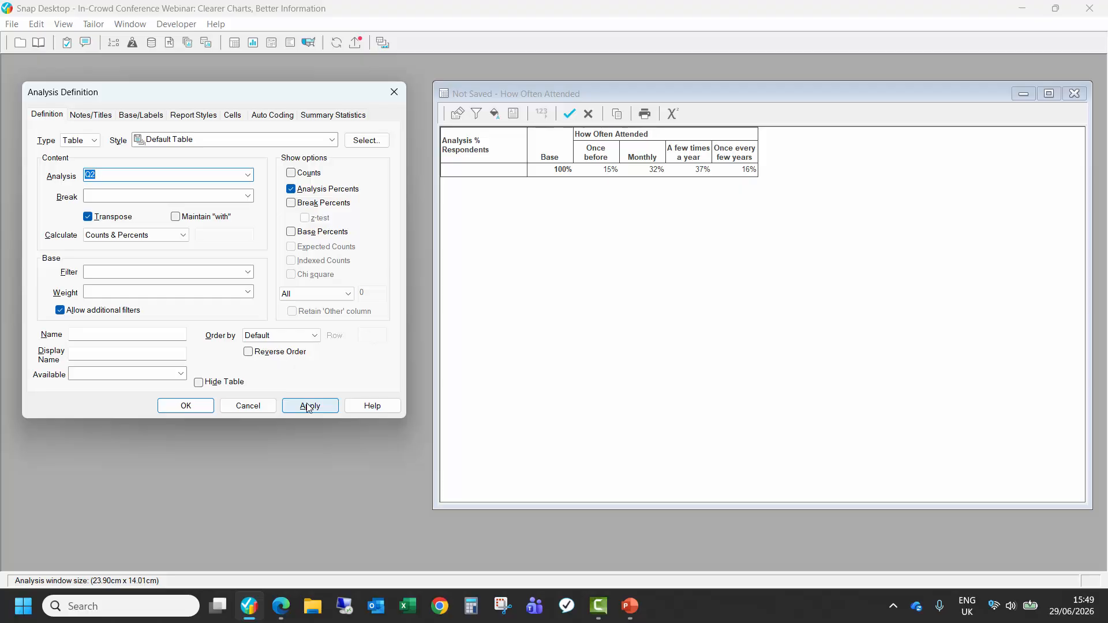
pyautogui.click(107, 218)
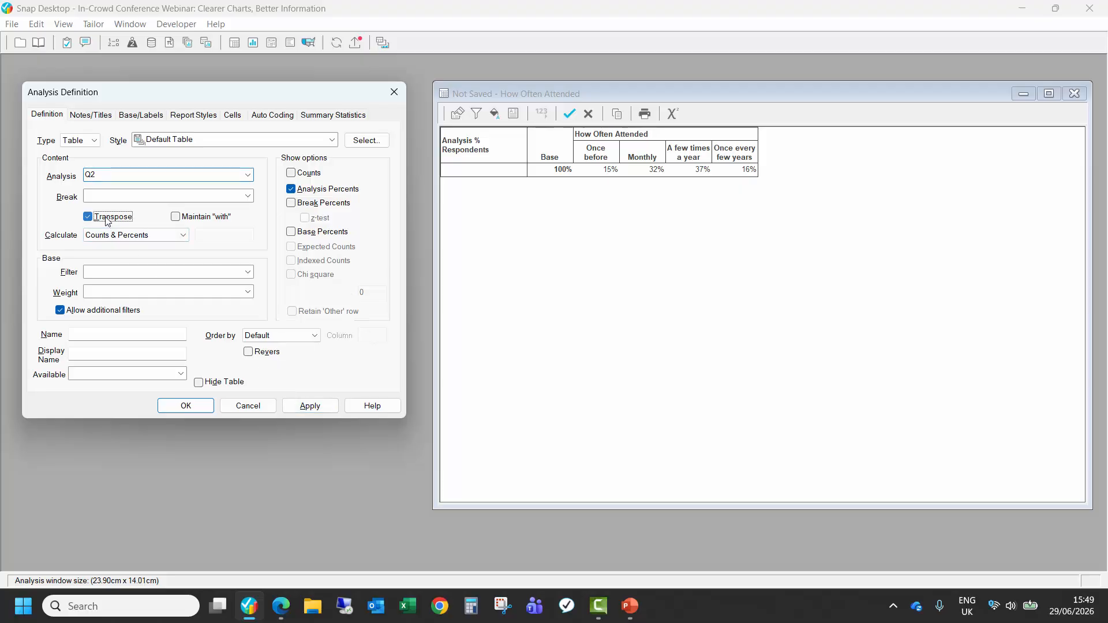
pyautogui.click(298, 406)
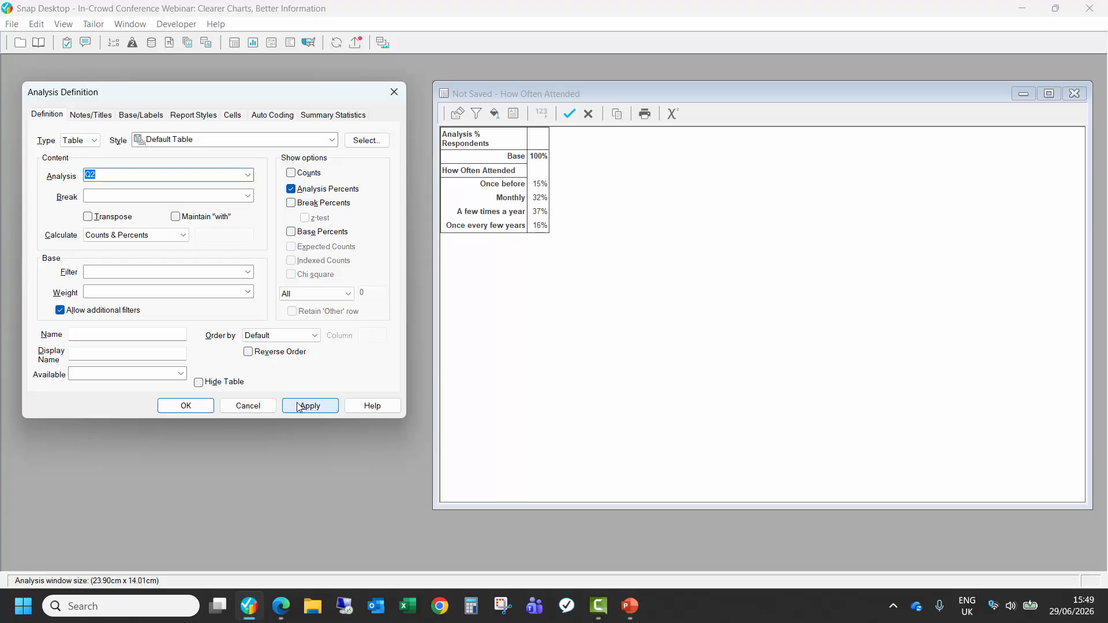
pyautogui.click(100, 218)
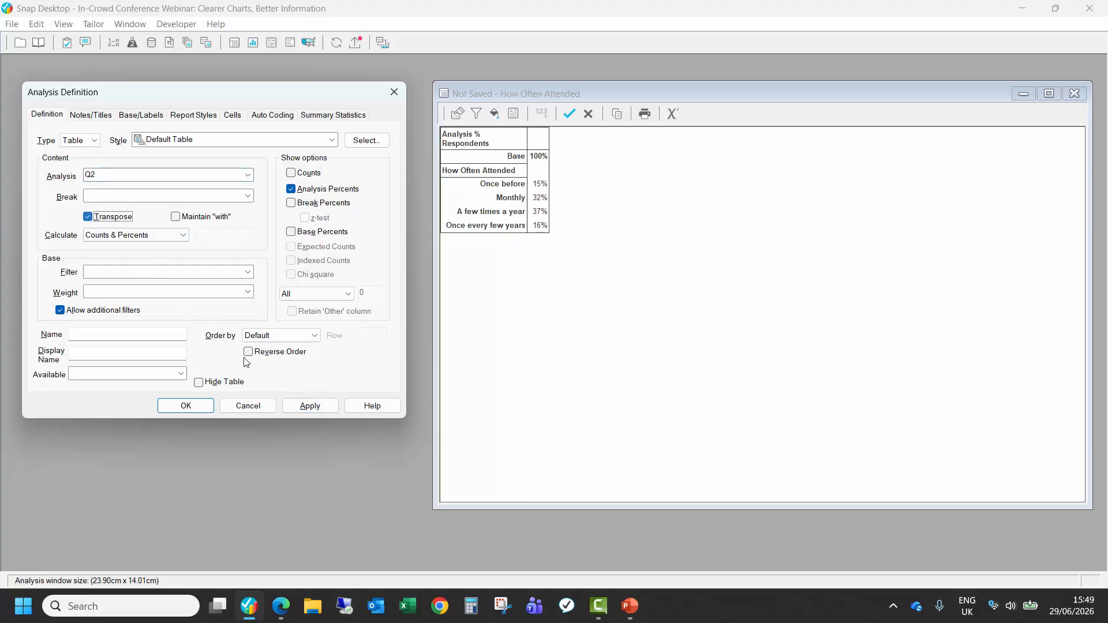
pyautogui.click(296, 406)
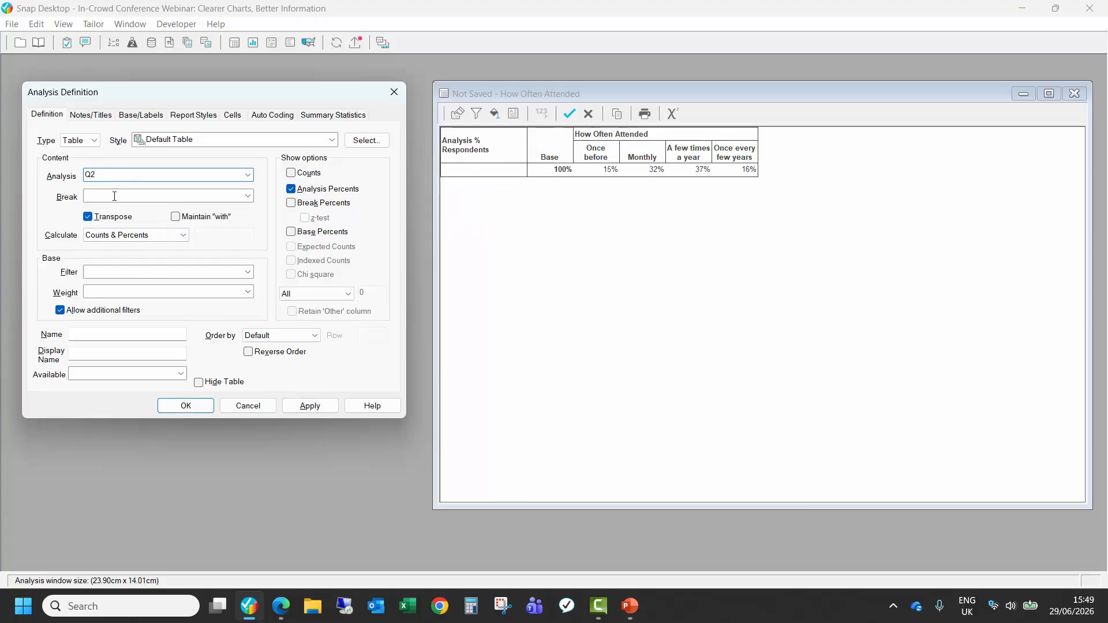
# Step: Switch the Q2 analysis type from Table back to Chart and apply it
pyautogui.doubleClick(113, 175)
pyautogui.click(81, 141)
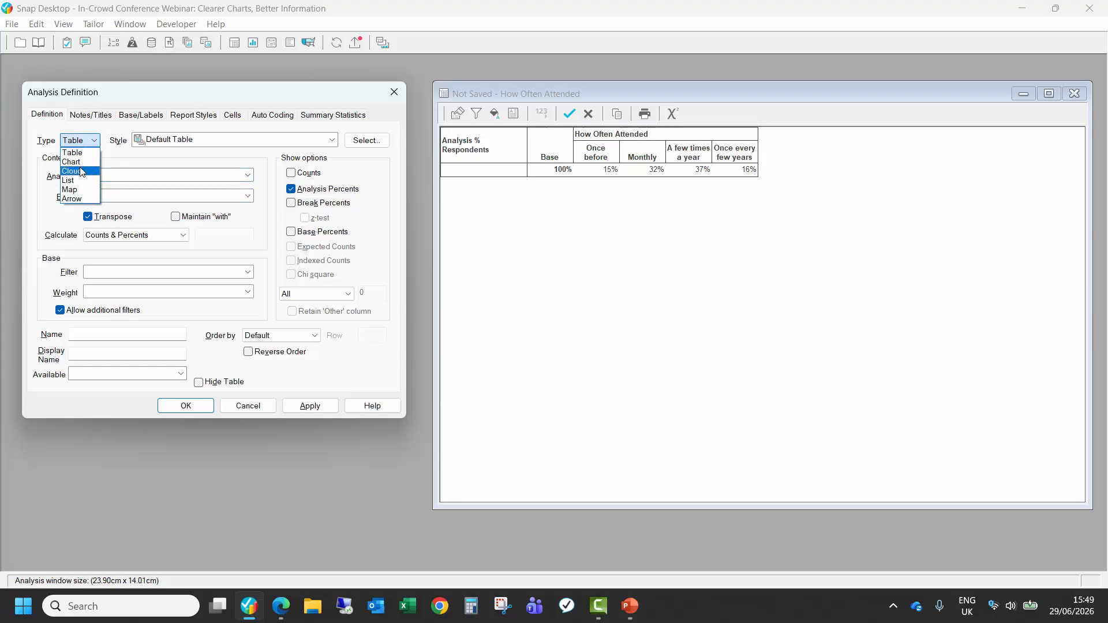
pyautogui.click(72, 161)
pyautogui.click(310, 406)
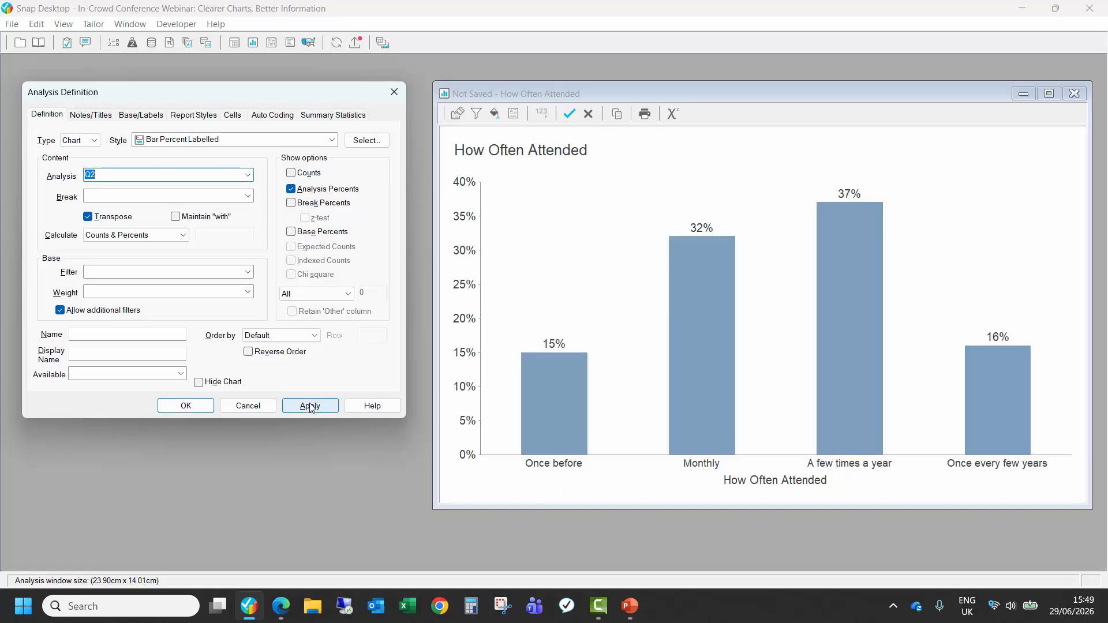
# Step: Break the Q2 chart down by Q15 and apply the change
pyautogui.click(132, 198)
pyautogui.write('Q15')
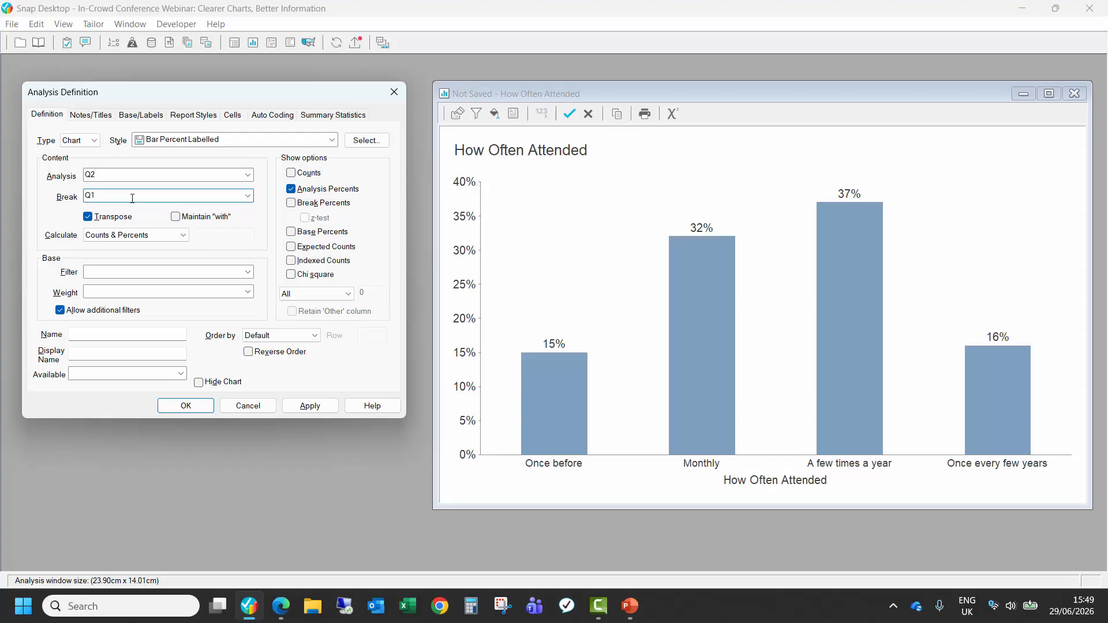
pyautogui.click(303, 406)
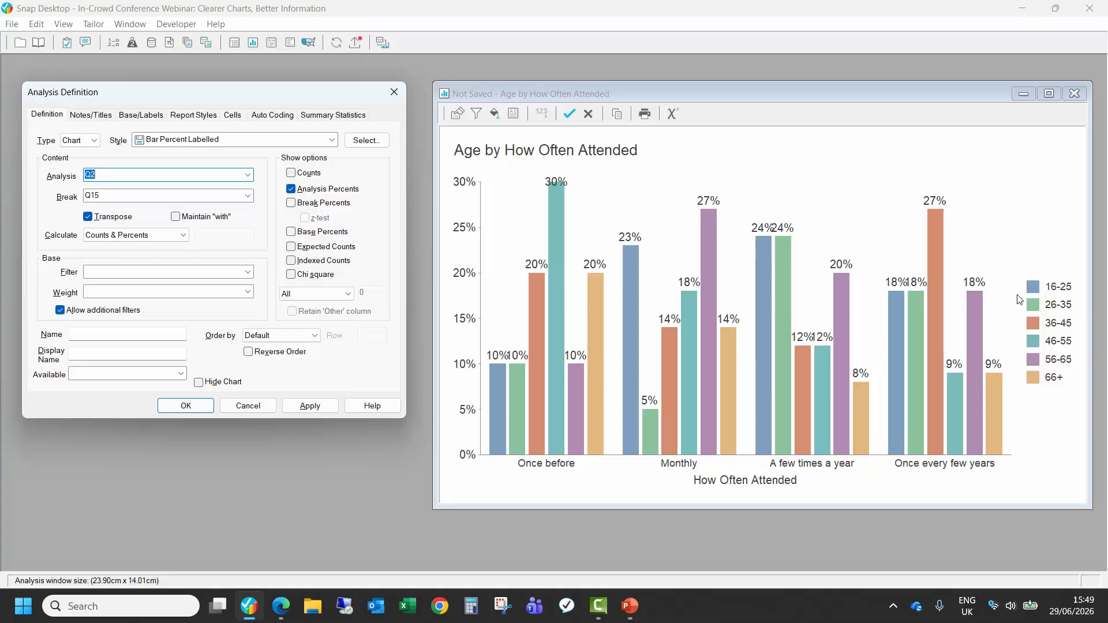
# Step: Replace the break variable with Age and update the chart
pyautogui.click(153, 195)
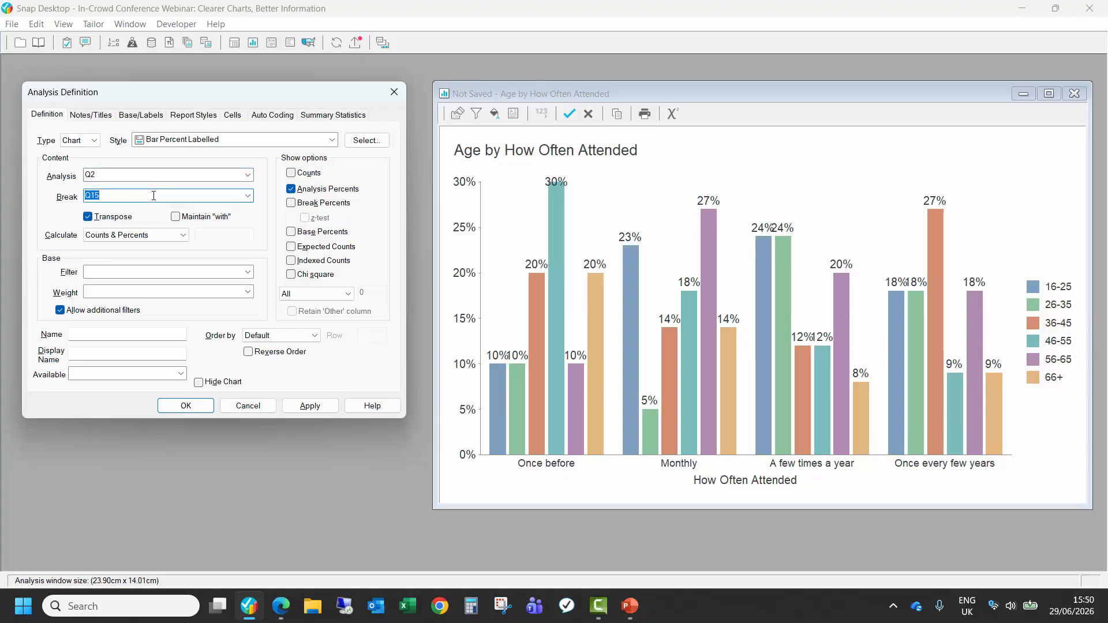
pyautogui.write('Age')
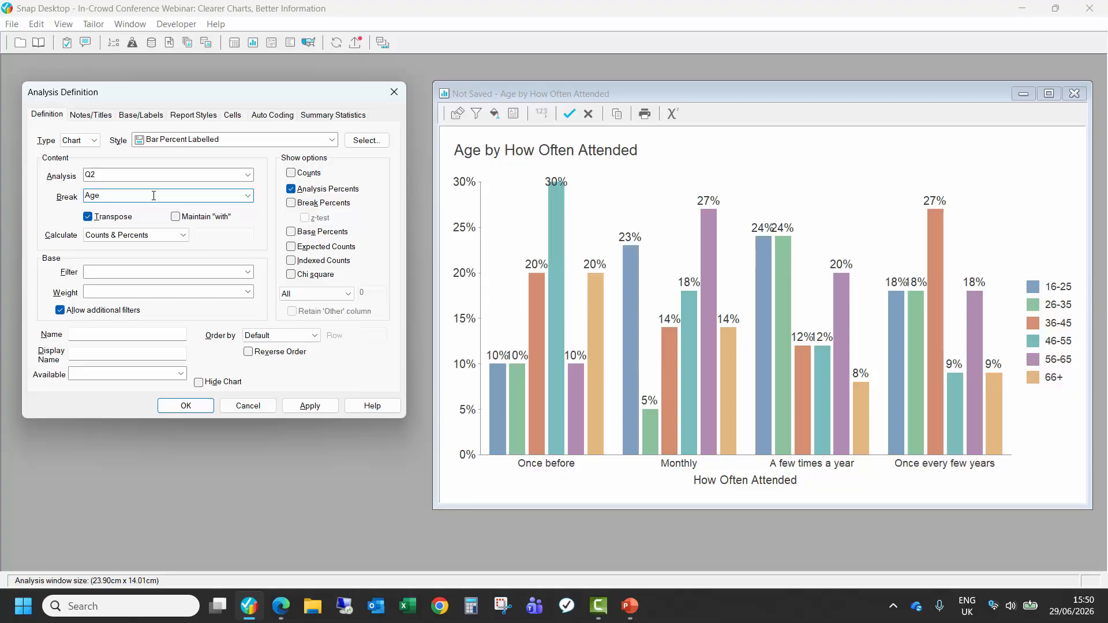
pyautogui.click(310, 405)
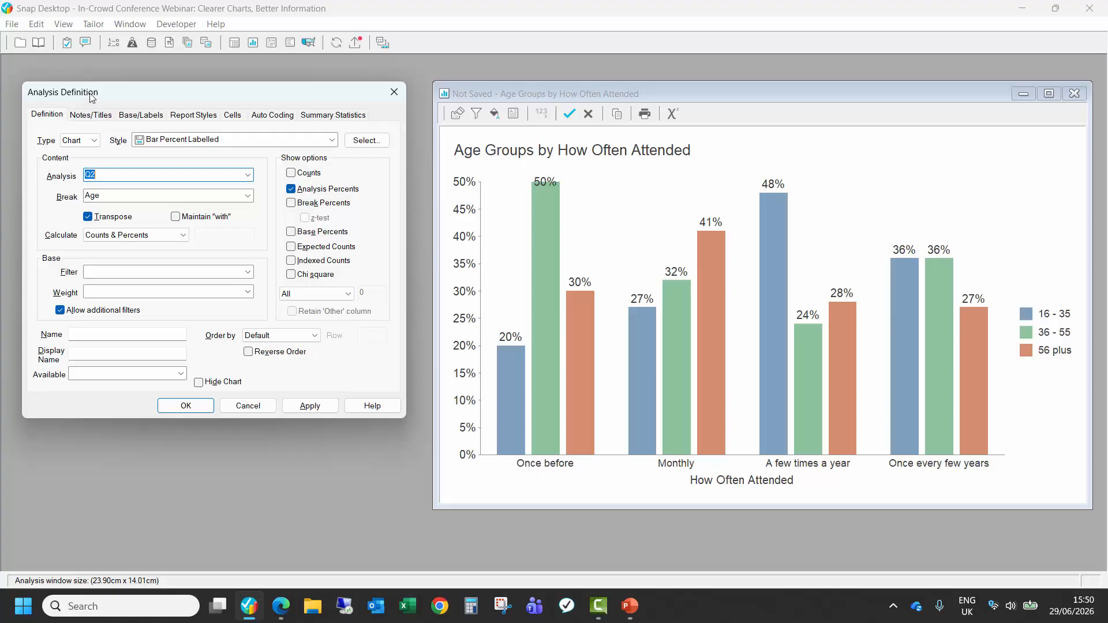
# Step: Open the Age variable from the variables list and examine how its age groups are derived from Q15
pyautogui.moveTo(92, 93); pyautogui.dragTo(771, 109)
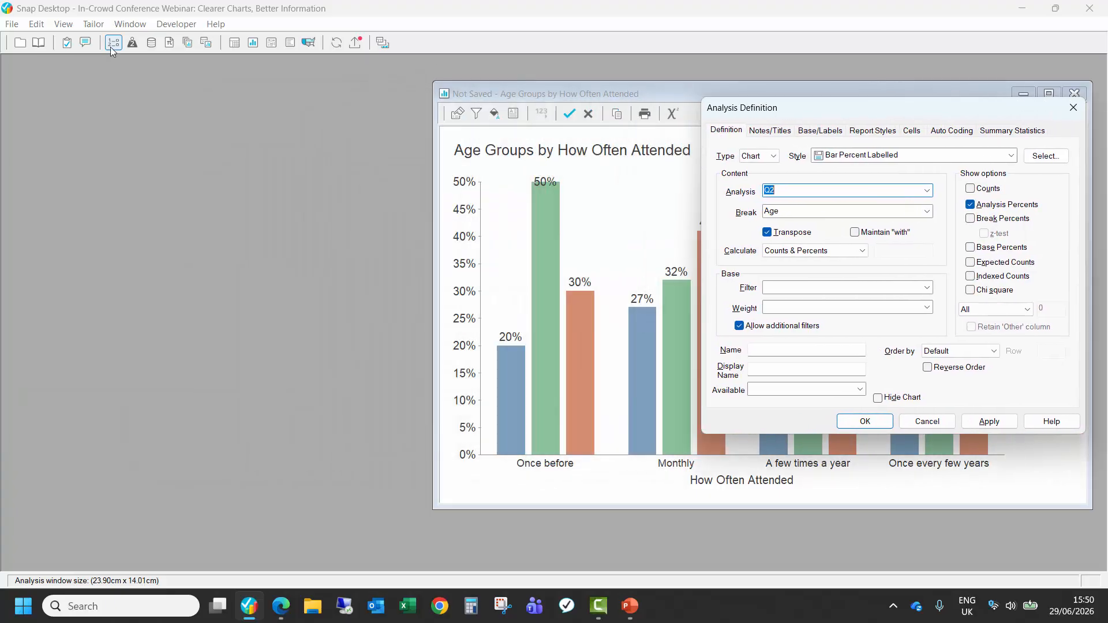
pyautogui.click(113, 44)
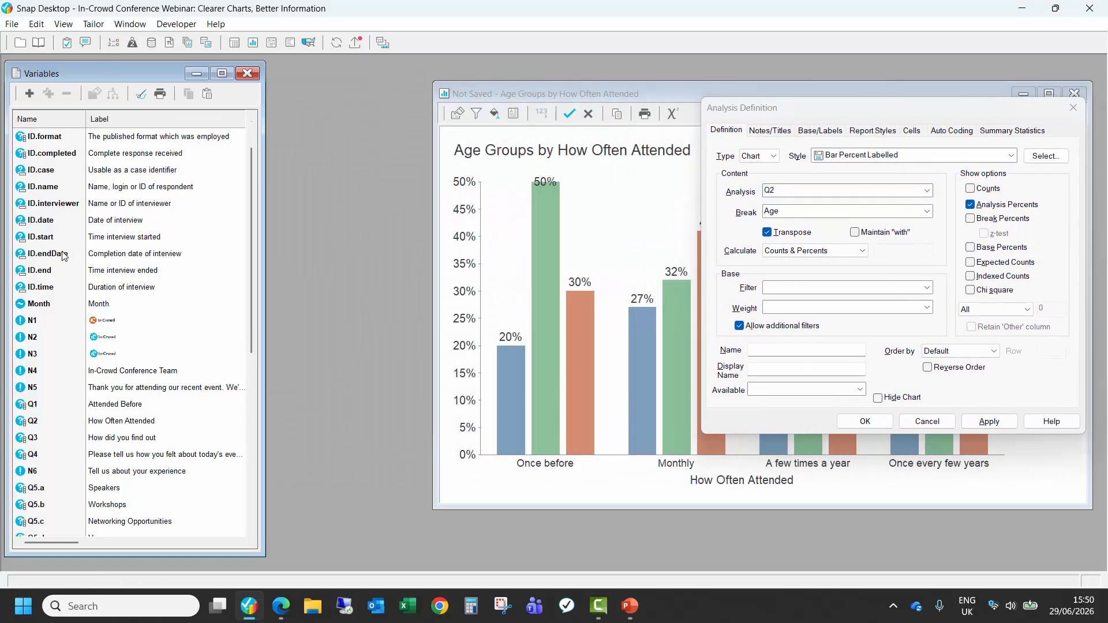
pyautogui.scroll(-8, 64, 256)
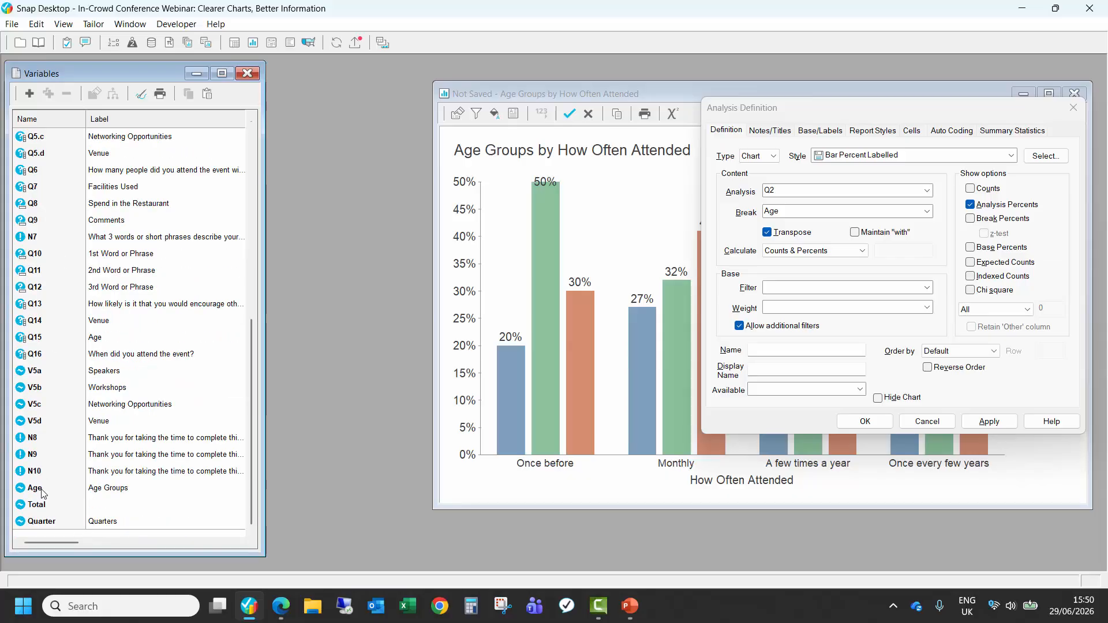
pyautogui.doubleClick(41, 490)
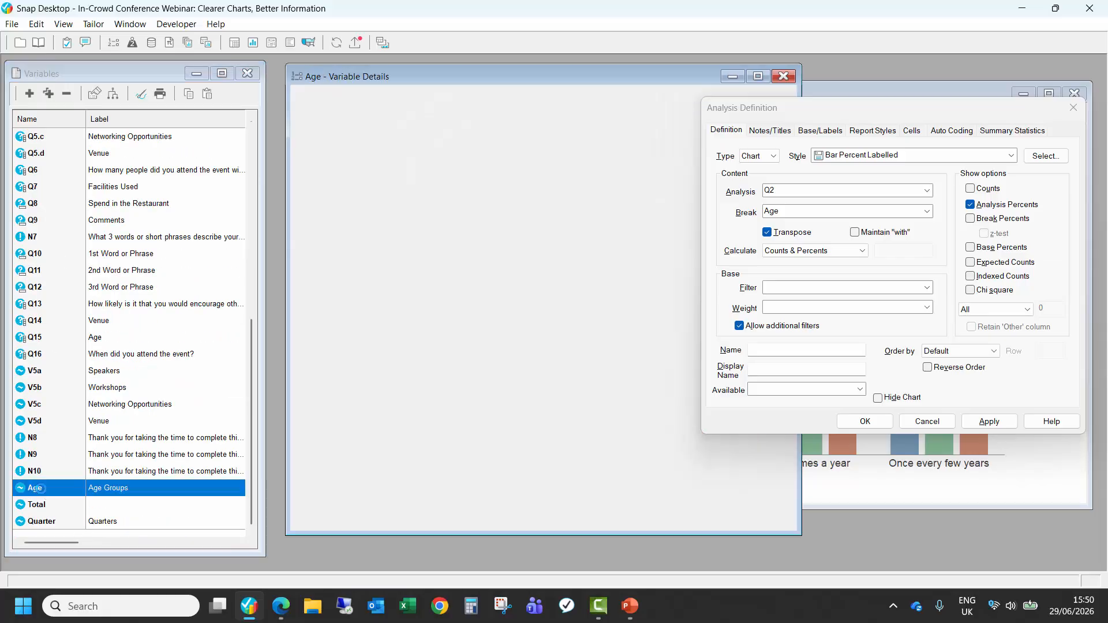
pyautogui.moveTo(766, 118); pyautogui.dragTo(878, 99)
pyautogui.click(451, 96)
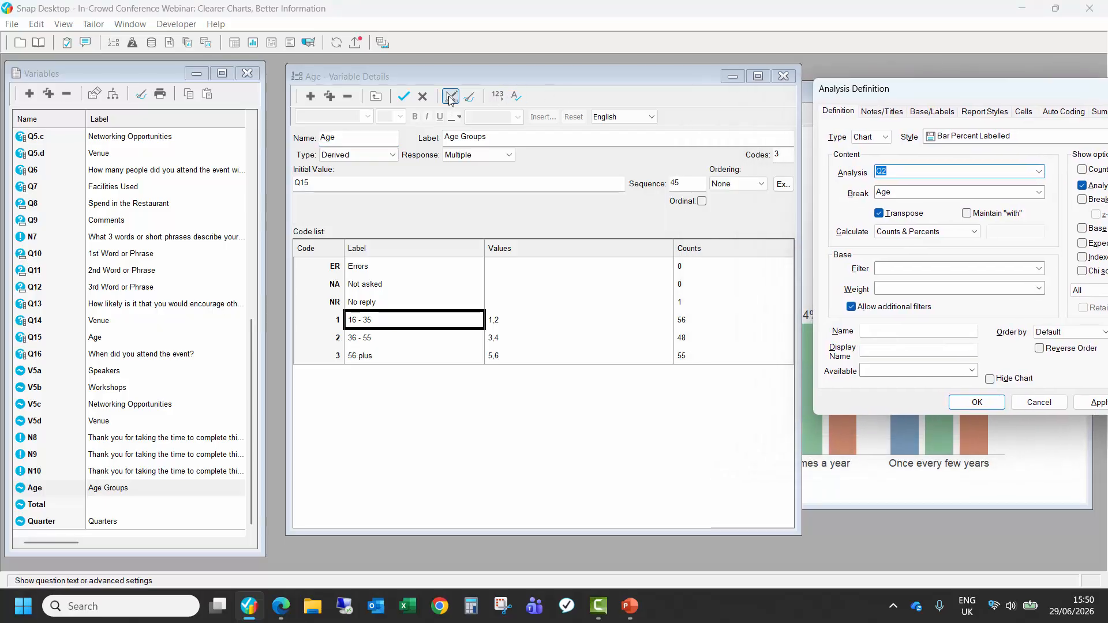
pyautogui.click(311, 184)
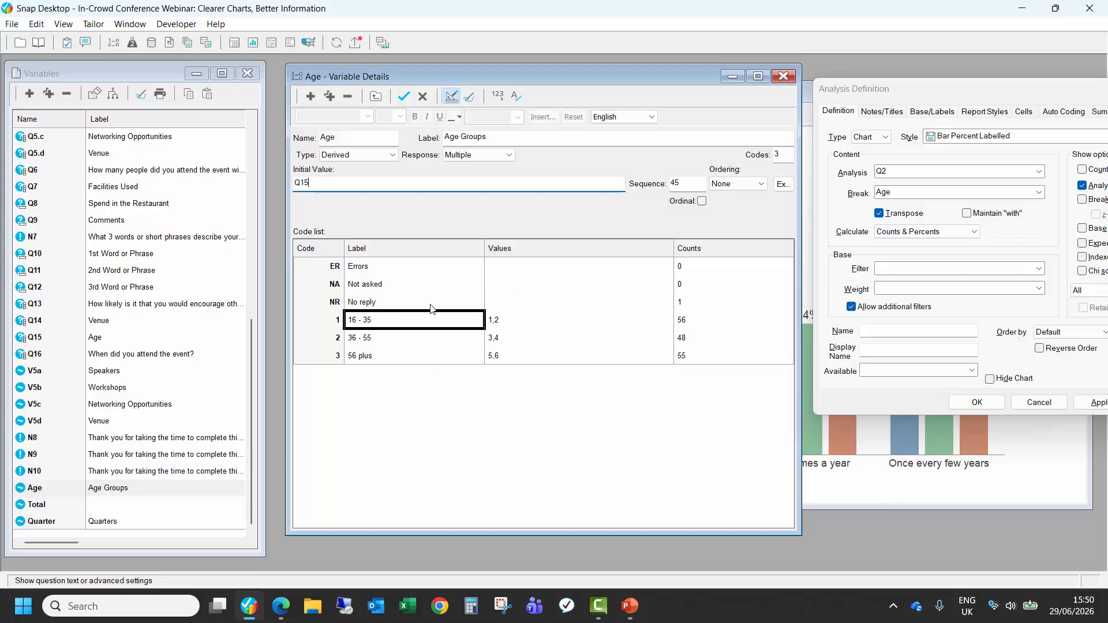
pyautogui.click(783, 77)
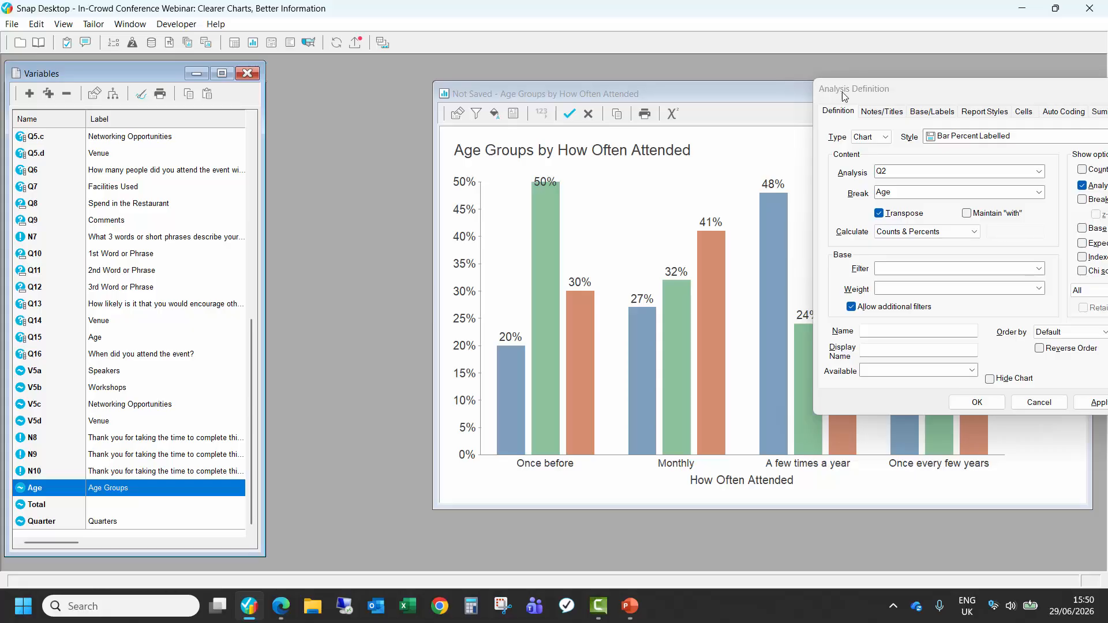
pyautogui.moveTo(842, 92); pyautogui.dragTo(58, 125)
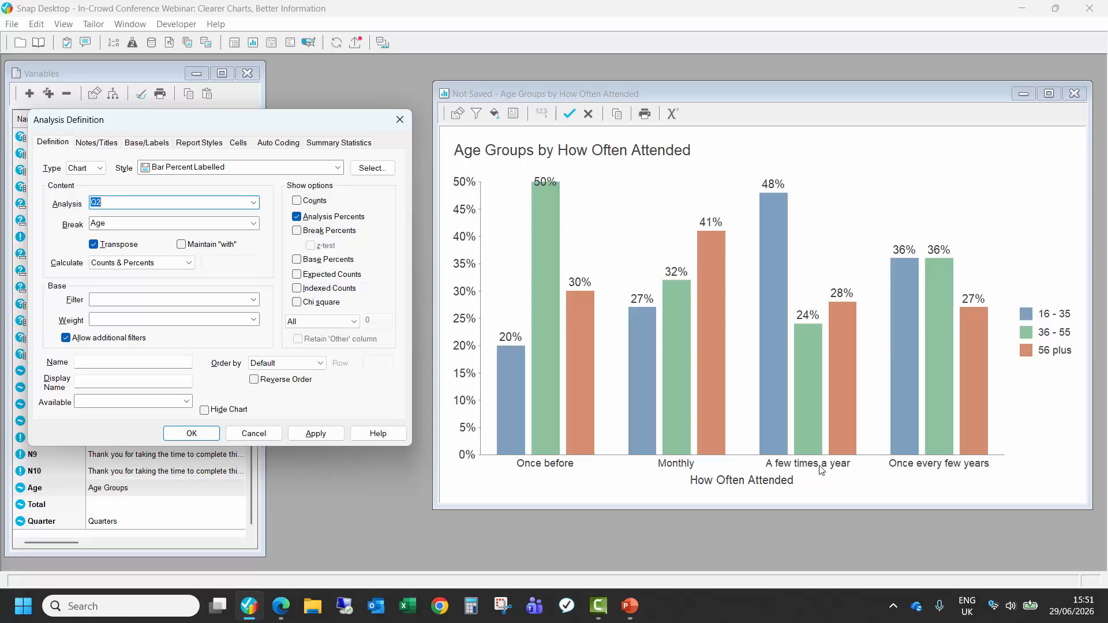
# Step: Turn off Transpose for the Q2 by Age chart and show Break Percents instead of Analysis Percents
pyautogui.click(115, 247)
pyautogui.click(321, 439)
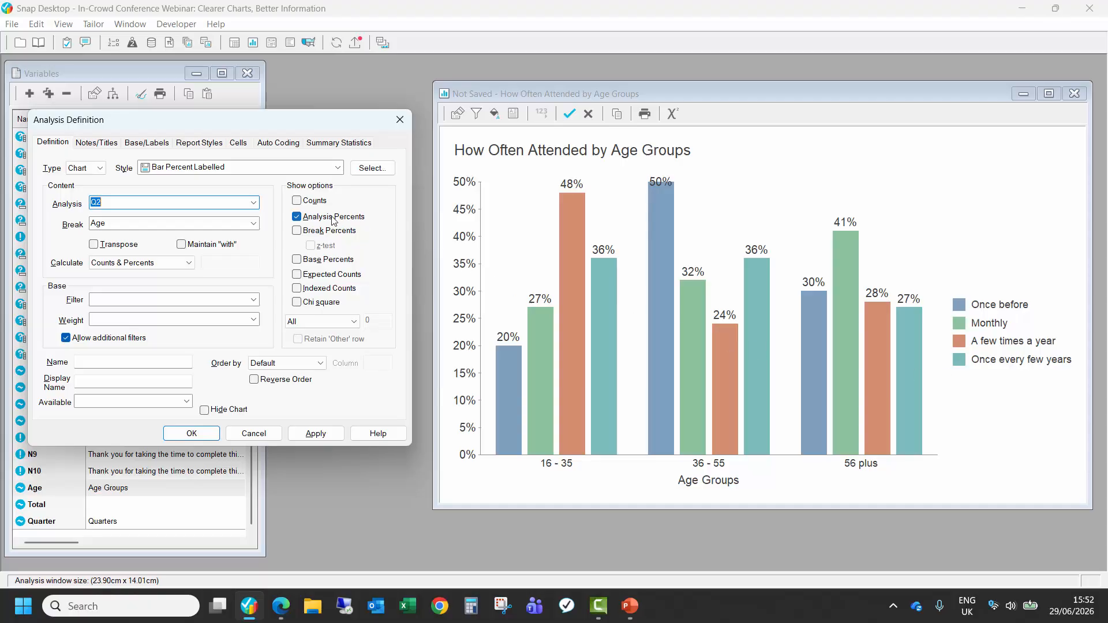
pyautogui.click(132, 203)
pyautogui.click(297, 231)
pyautogui.click(297, 217)
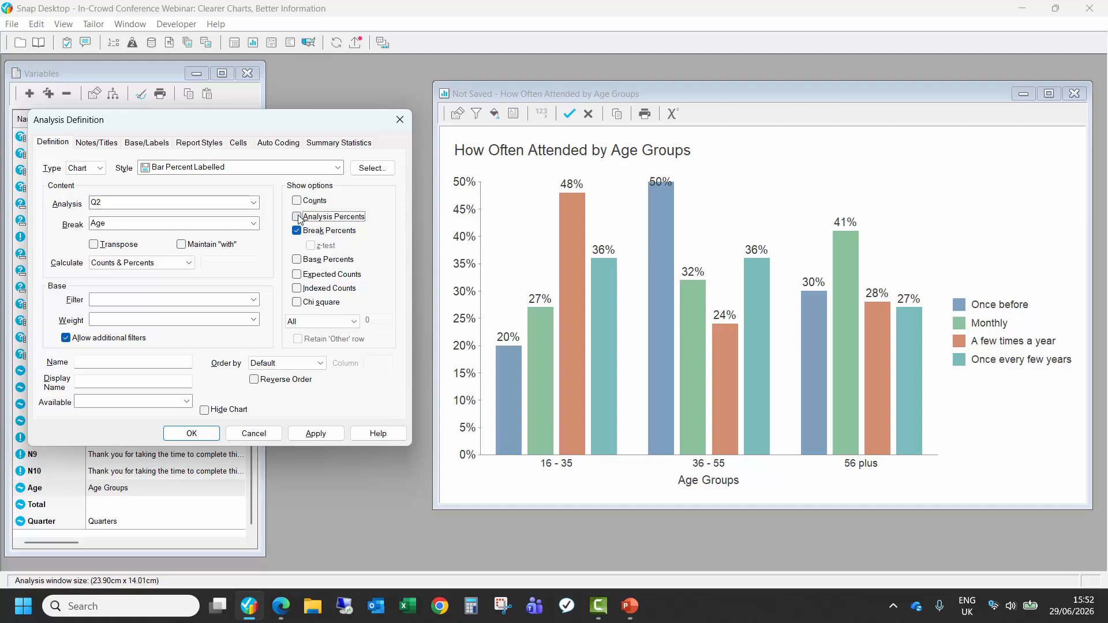
pyautogui.doubleClick(111, 224)
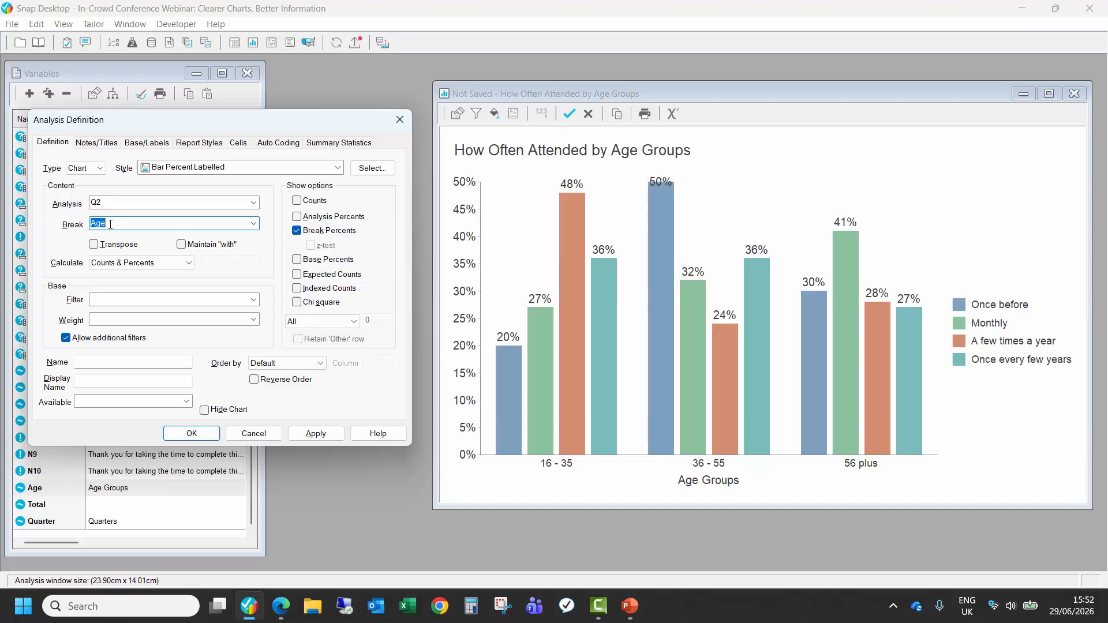
pyautogui.click(316, 434)
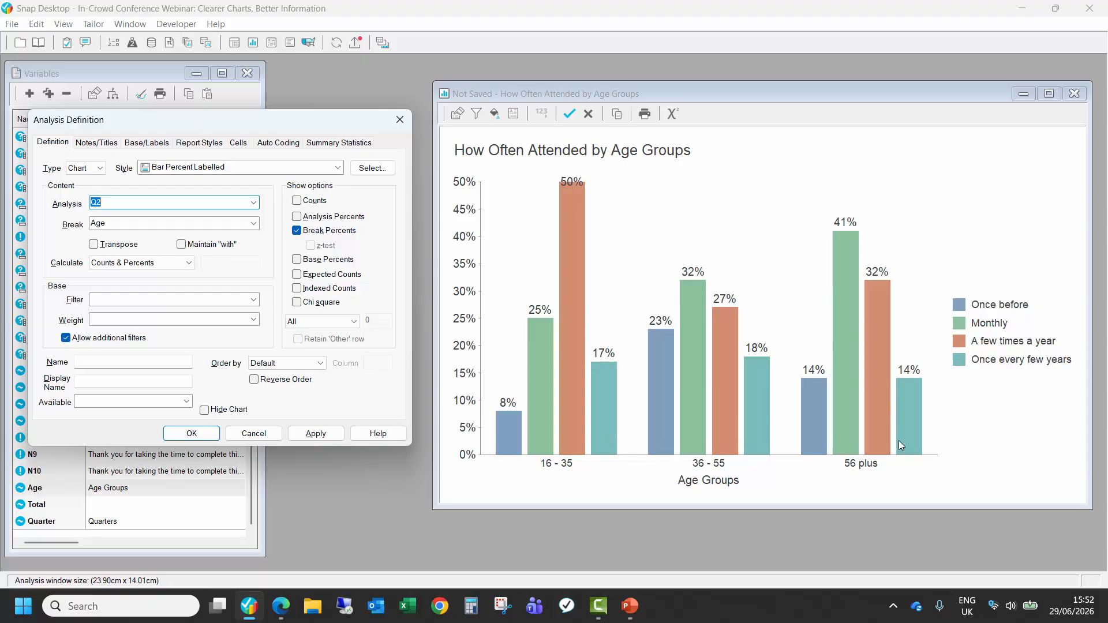
# Step: Transpose the Q2 by Age chart again and replace Break Percents with Analysis Percents
pyautogui.click(131, 249)
pyautogui.click(316, 438)
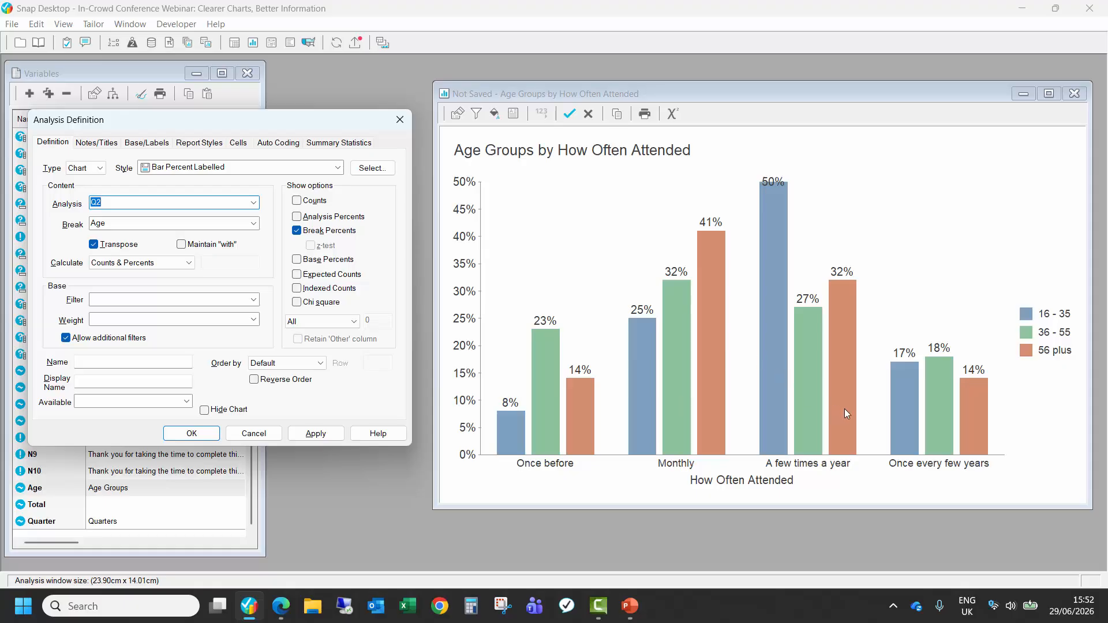
pyautogui.click(297, 218)
pyautogui.click(297, 230)
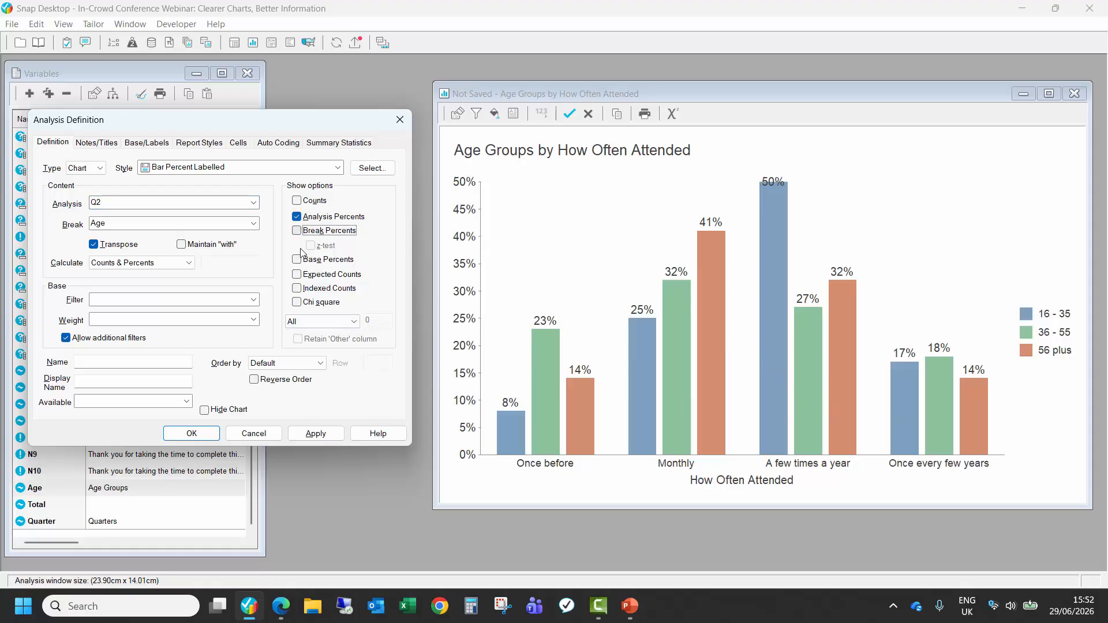
pyautogui.click(308, 436)
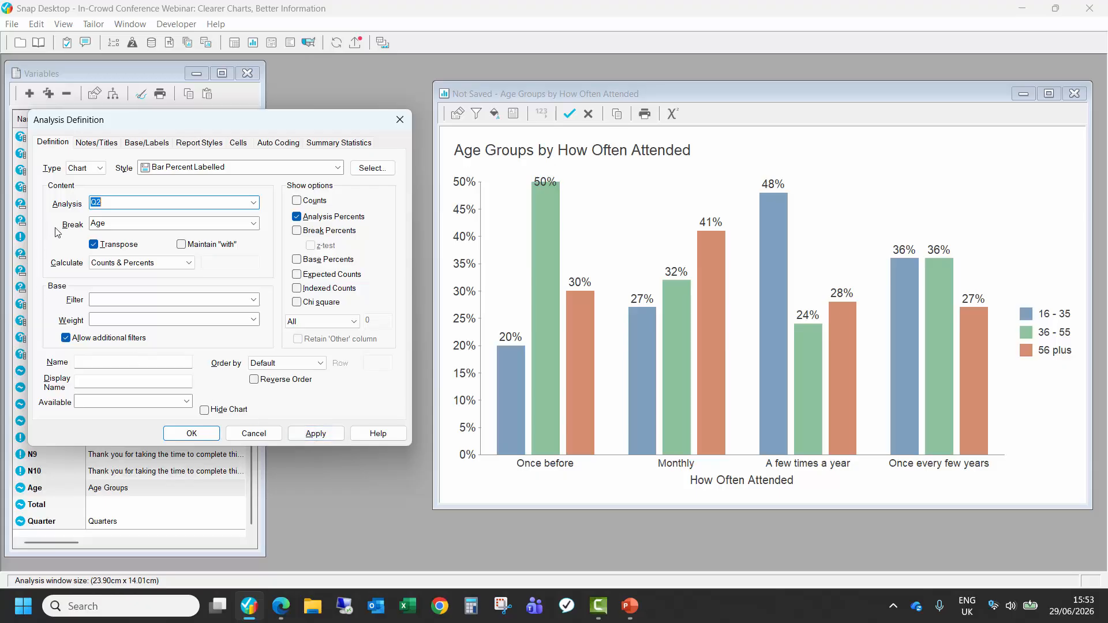
# Step: Display the analysis as a Table and highlight the age-group percentages for each attendance frequency column
pyautogui.click(79, 171)
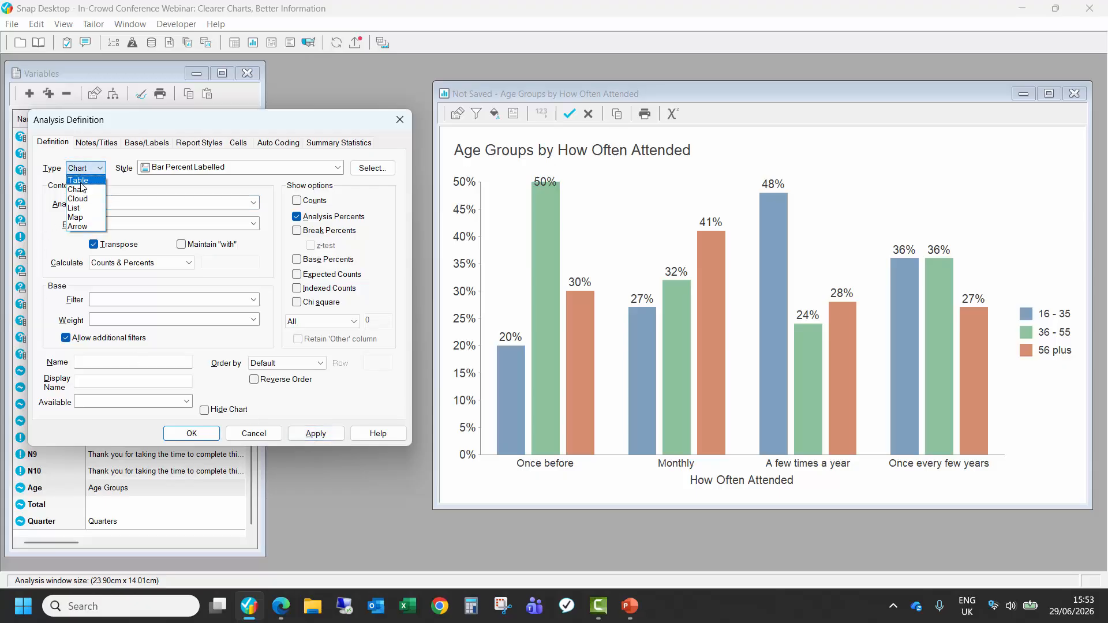
pyautogui.click(77, 183)
pyautogui.click(301, 436)
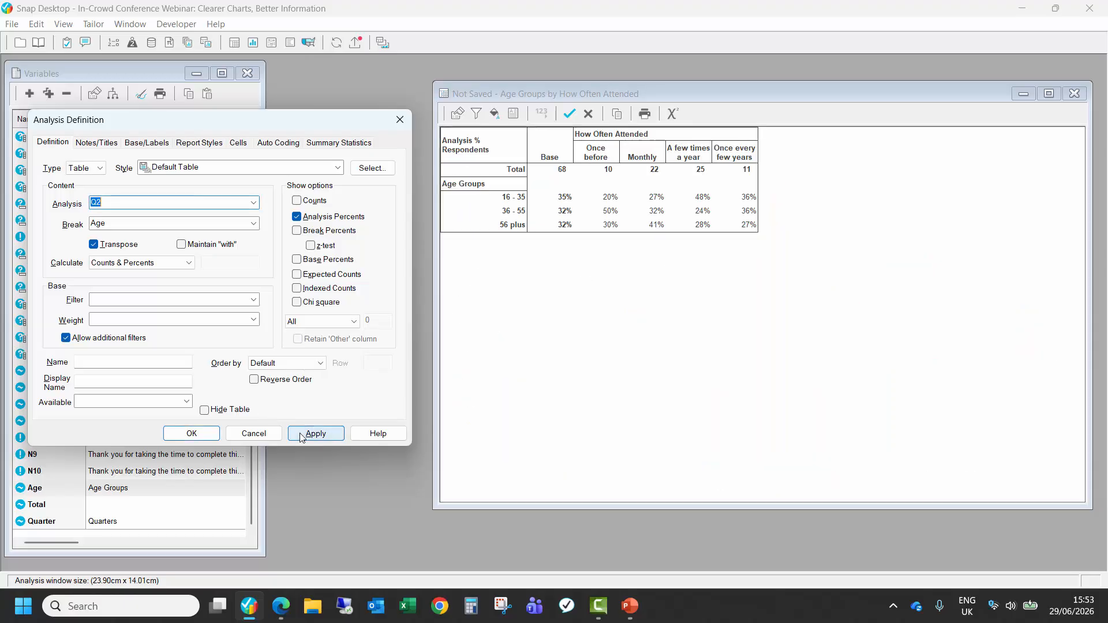
pyautogui.moveTo(600, 197); pyautogui.dragTo(610, 228)
pyautogui.moveTo(653, 197); pyautogui.dragTo(656, 230)
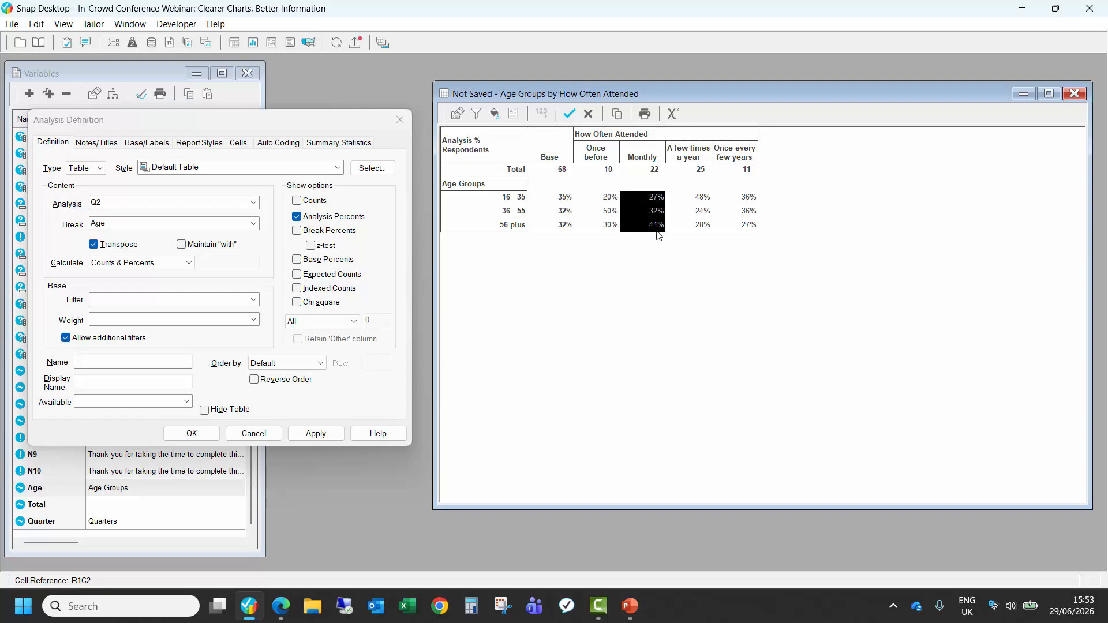
pyautogui.moveTo(698, 198); pyautogui.dragTo(703, 229)
pyautogui.moveTo(745, 197); pyautogui.dragTo(758, 231)
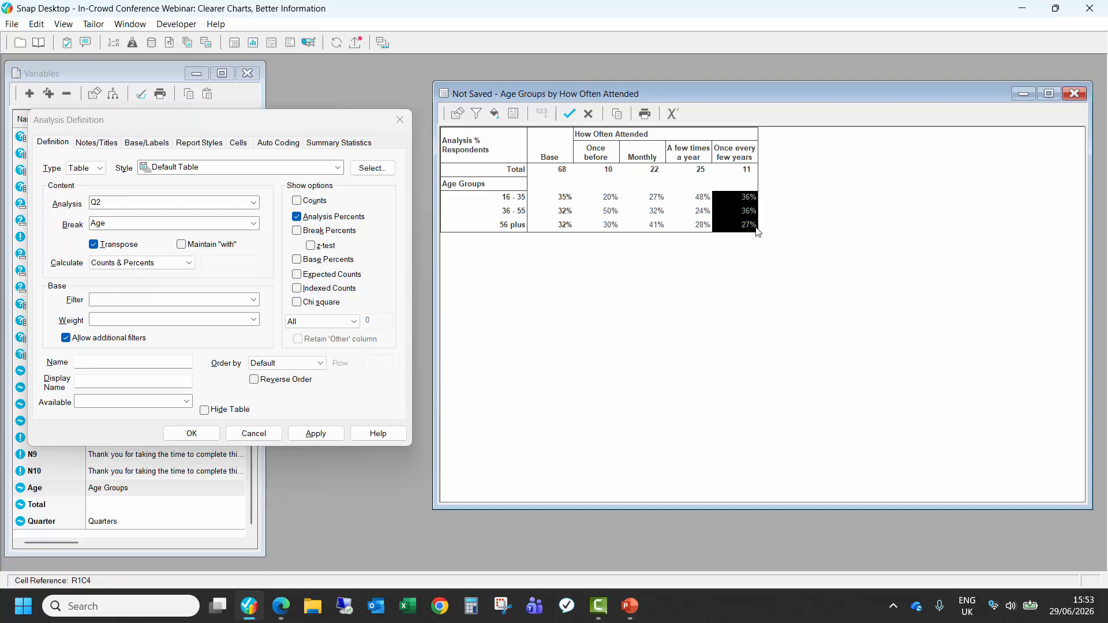
# Step: Switch the analysis type back to Chart and keep the analysis, closing its window and the variables list
pyautogui.click(99, 167)
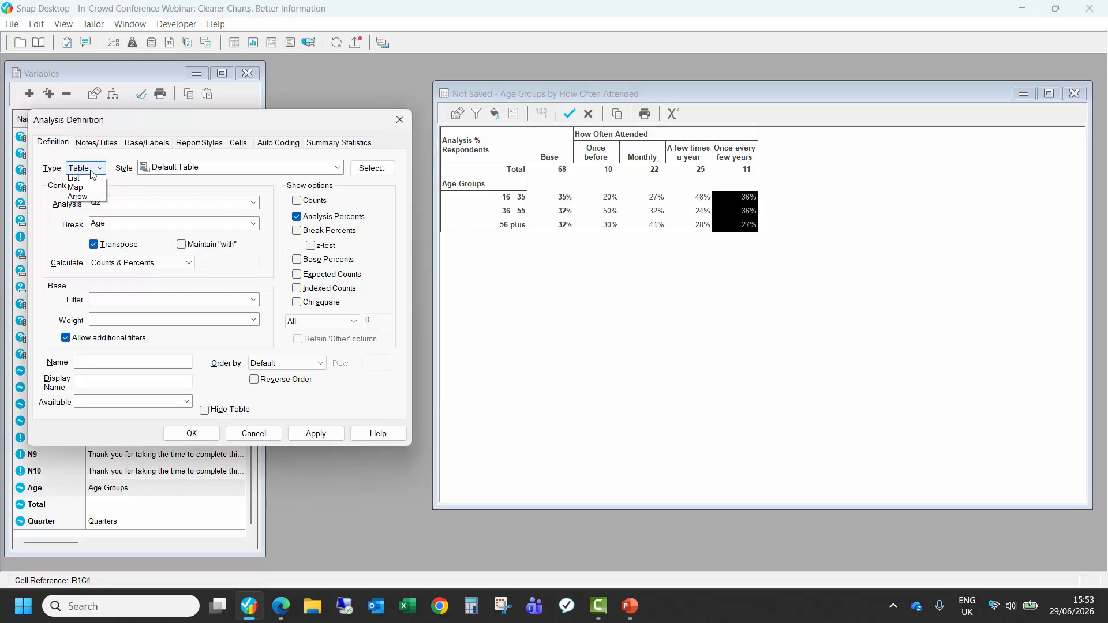
pyautogui.click(88, 191)
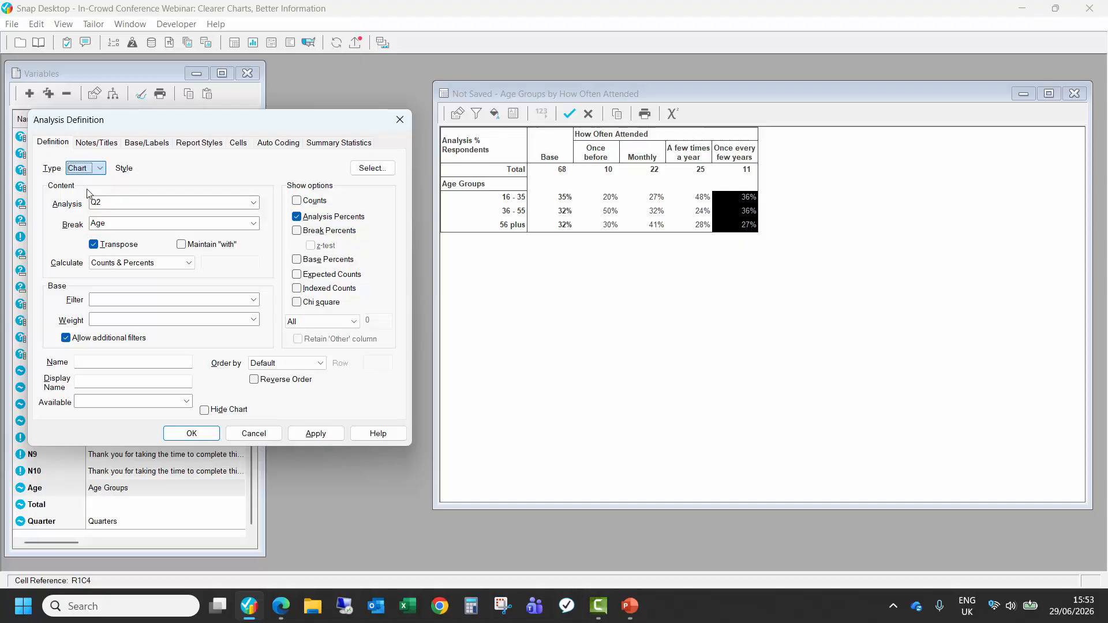
pyautogui.click(186, 433)
pyautogui.click(572, 117)
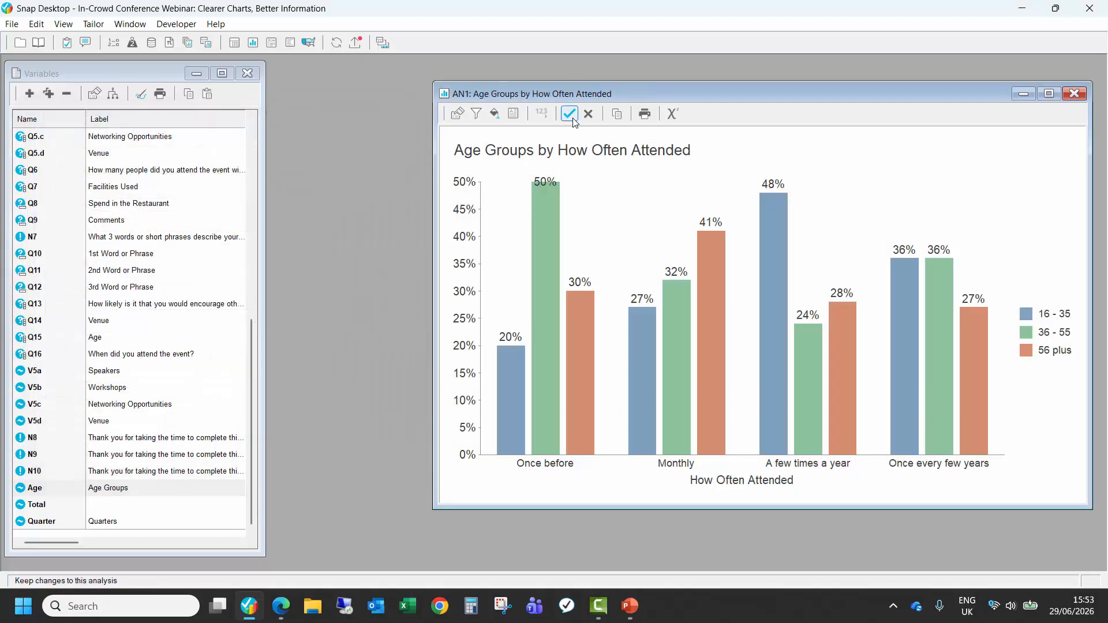
pyautogui.click(1075, 94)
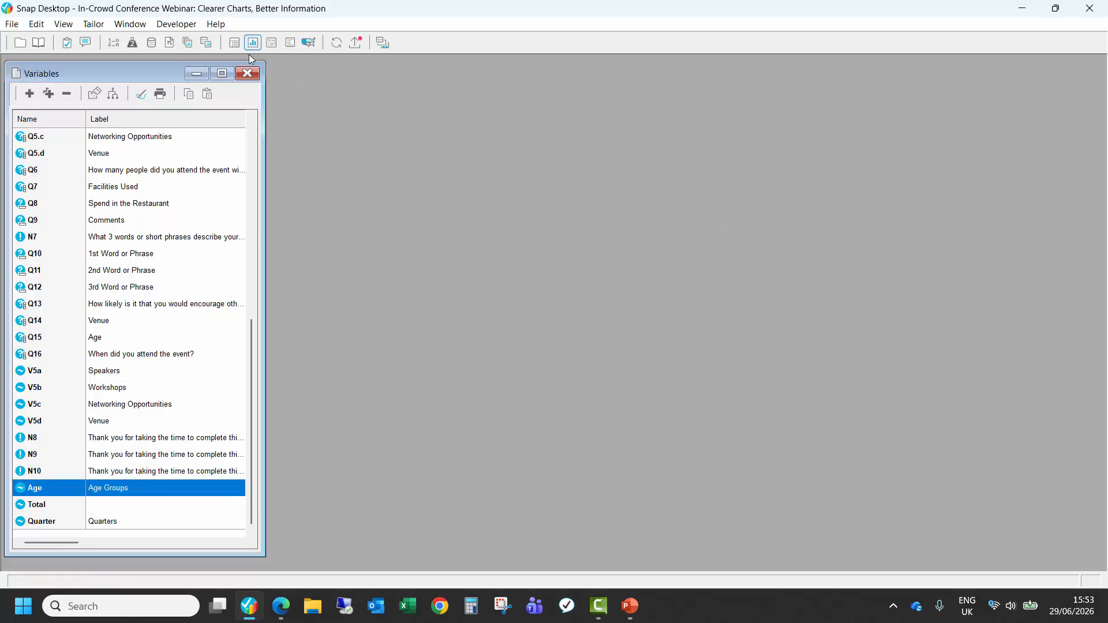
pyautogui.click(249, 74)
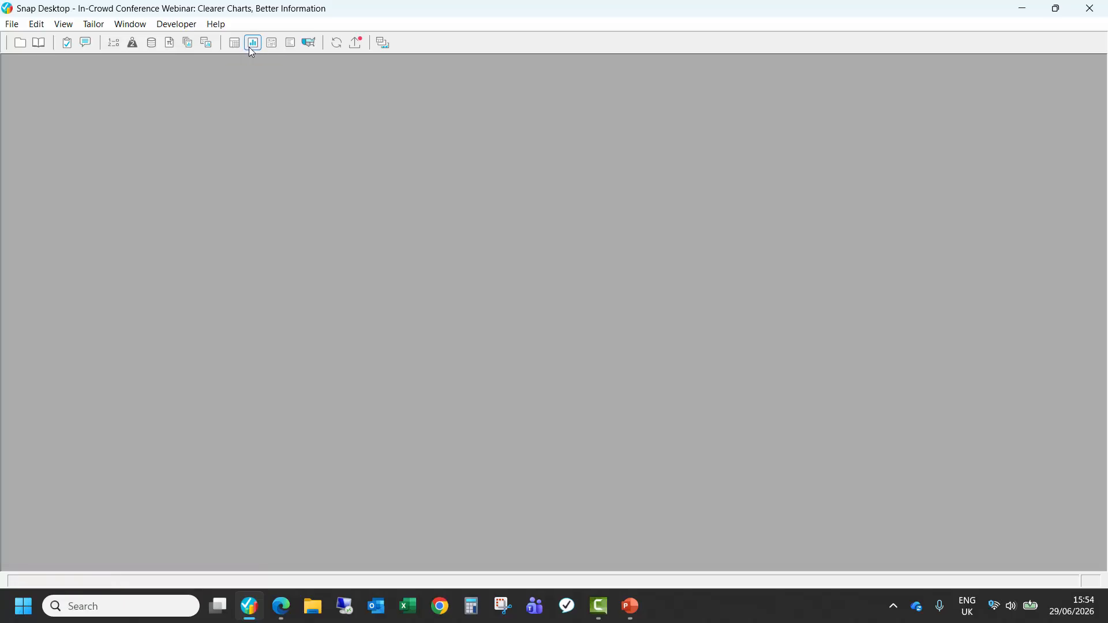
# Step: Create a new Bar Percent Labelled chart analysing Q7, showing Analysis Percents without Counts
pyautogui.click(253, 43)
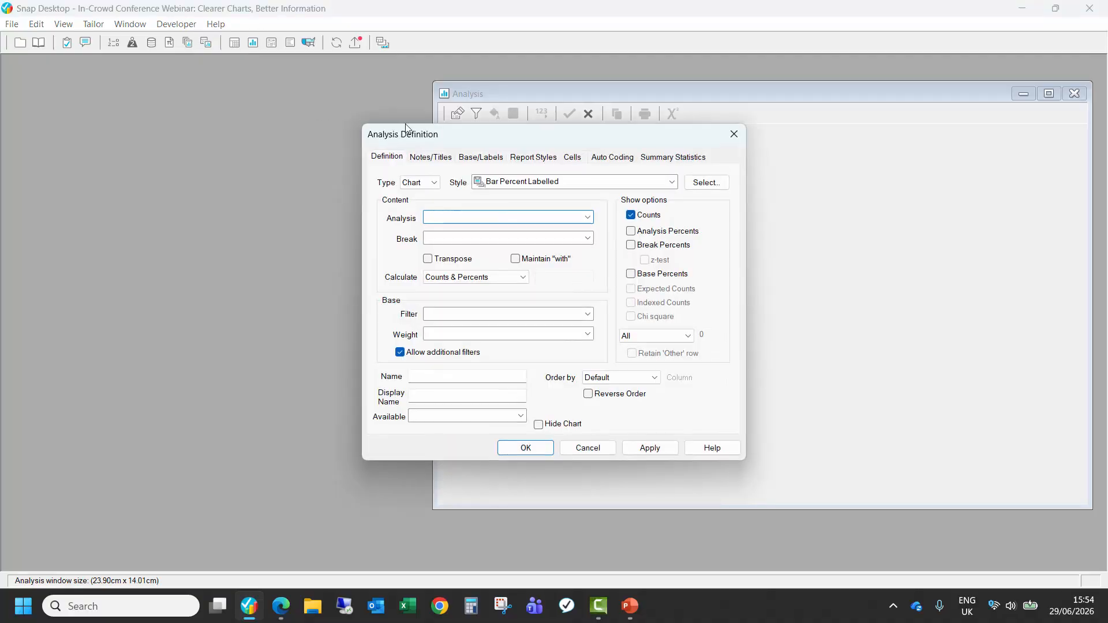
pyautogui.moveTo(411, 131); pyautogui.dragTo(90, 102)
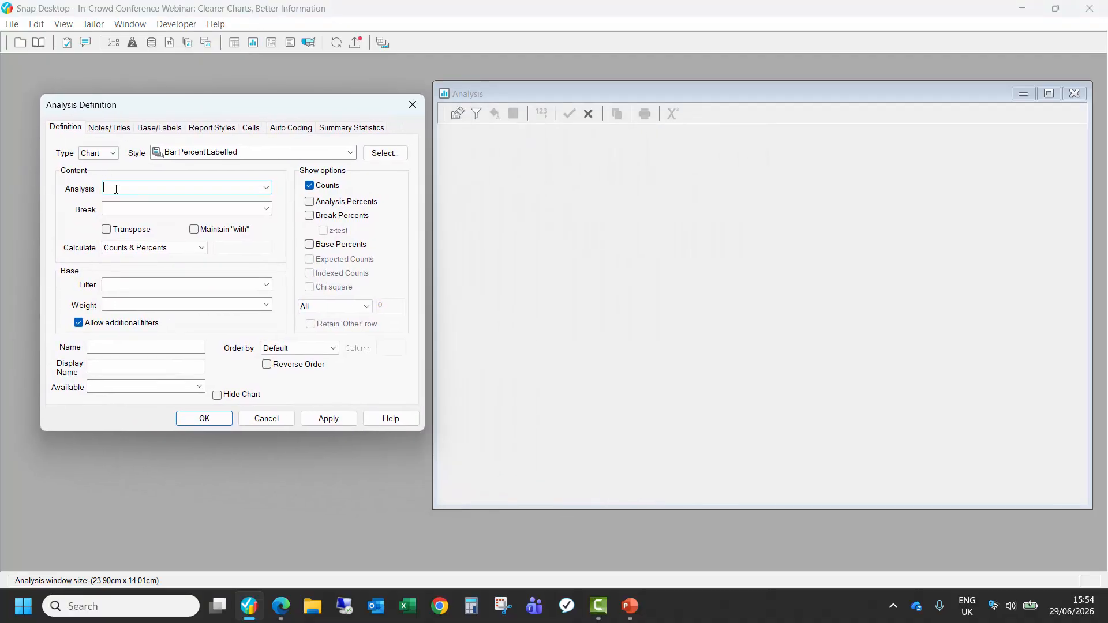
pyautogui.write('Q7')
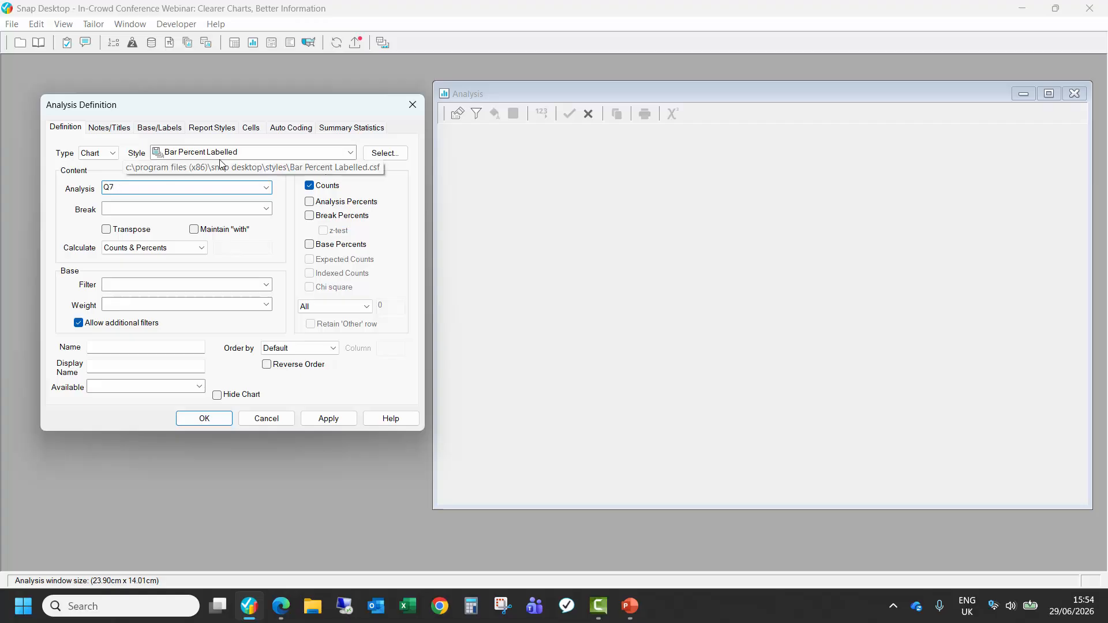
pyautogui.click(309, 202)
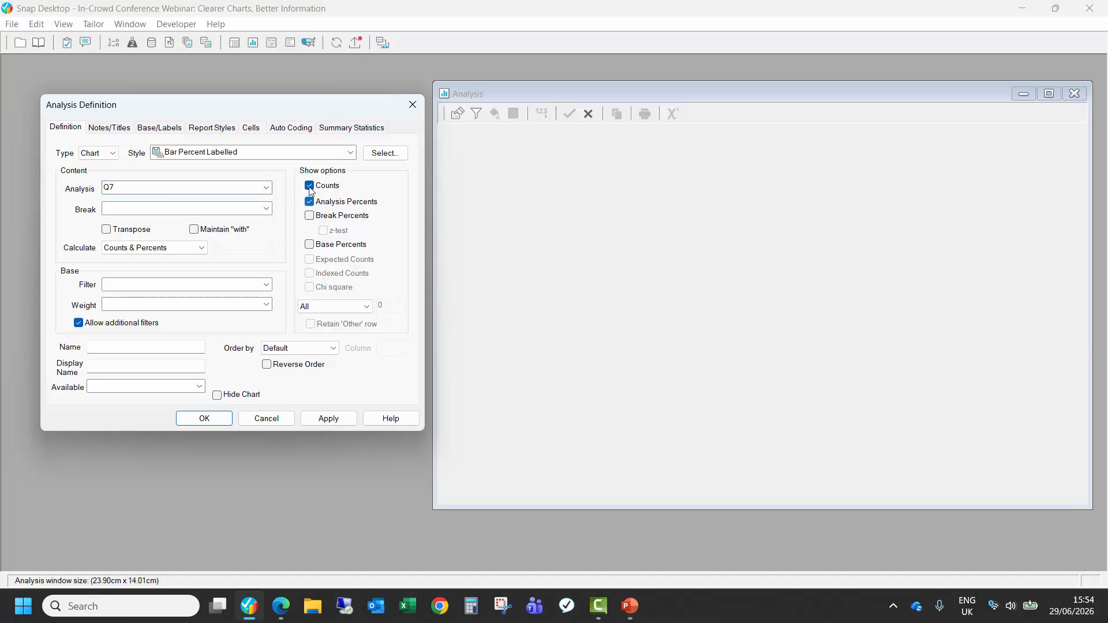
pyautogui.click(309, 186)
pyautogui.click(338, 420)
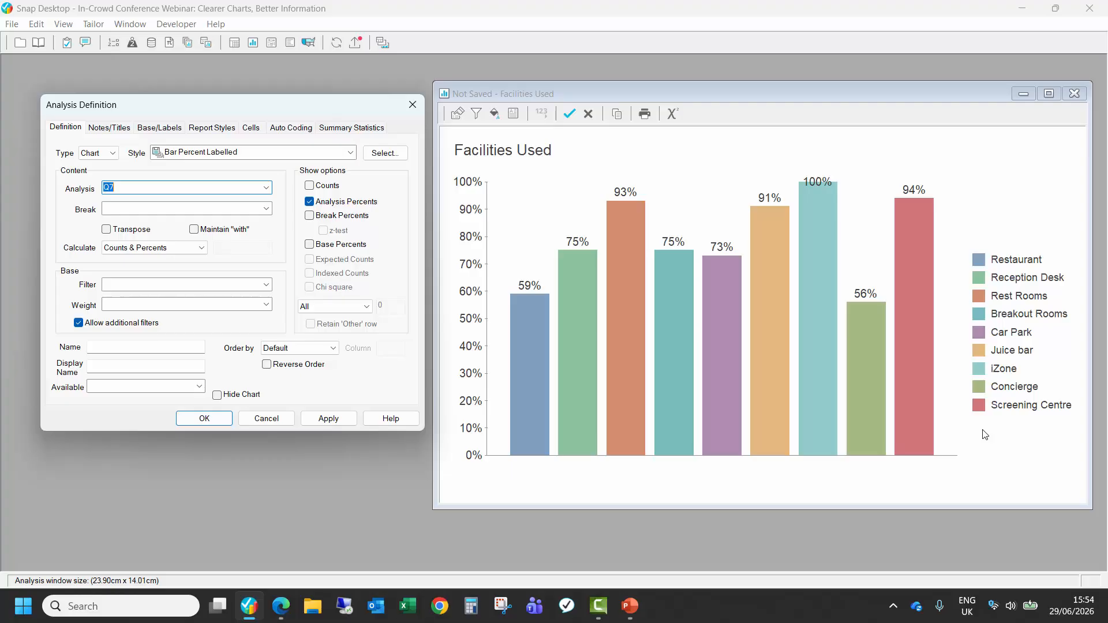
# Step: Transpose the Q7 chart and narrow its window to about 23.58 cm
pyautogui.click(123, 230)
pyautogui.click(311, 423)
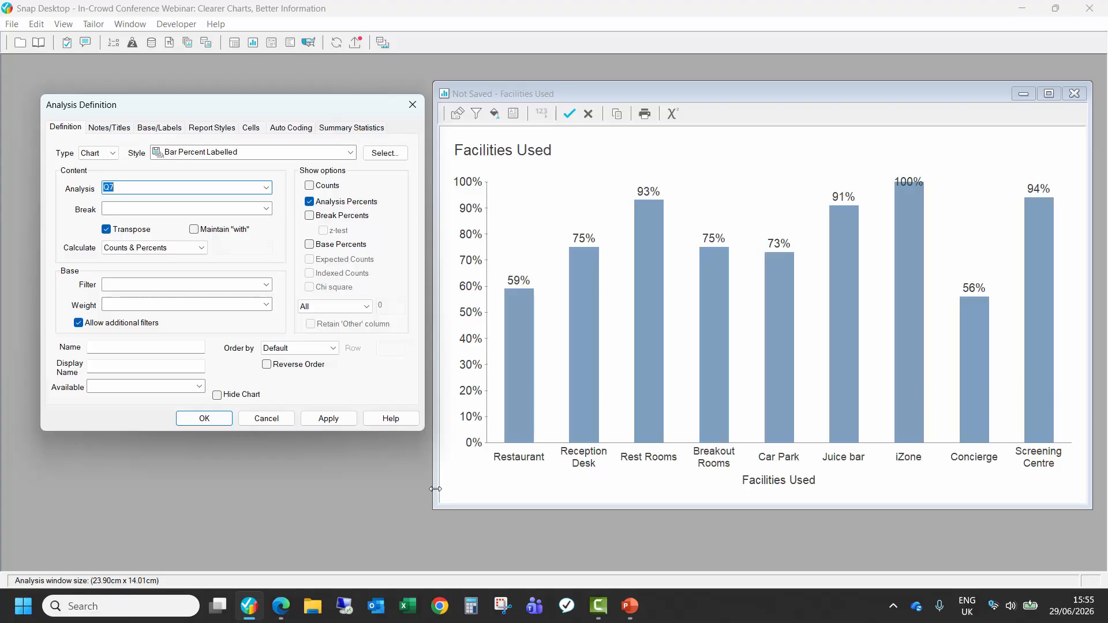
pyautogui.moveTo(434, 490); pyautogui.dragTo(445, 525)
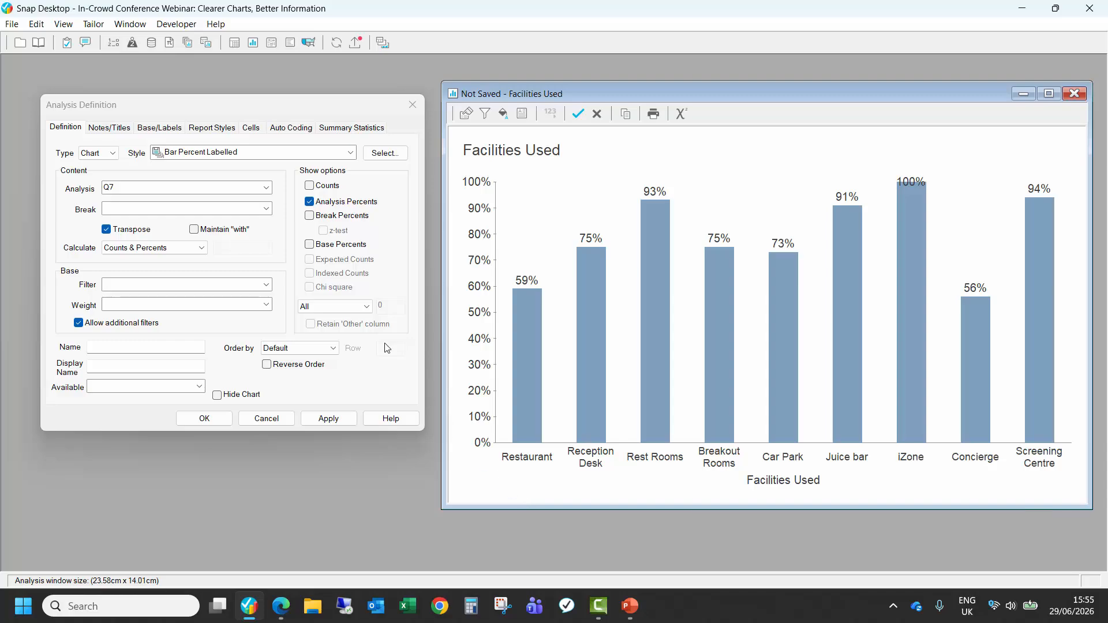
# Step: Change the Q7 chart style to Horizontal Bar Percent Labelled Transposed and apply it
pyautogui.click(350, 154)
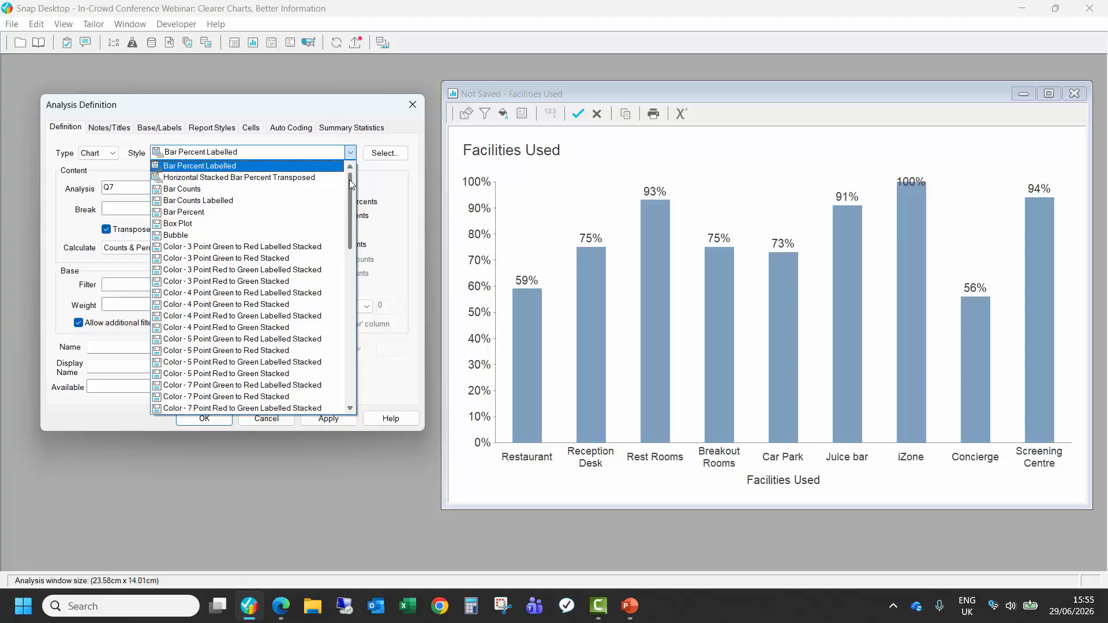
pyautogui.moveTo(350, 185); pyautogui.dragTo(344, 303)
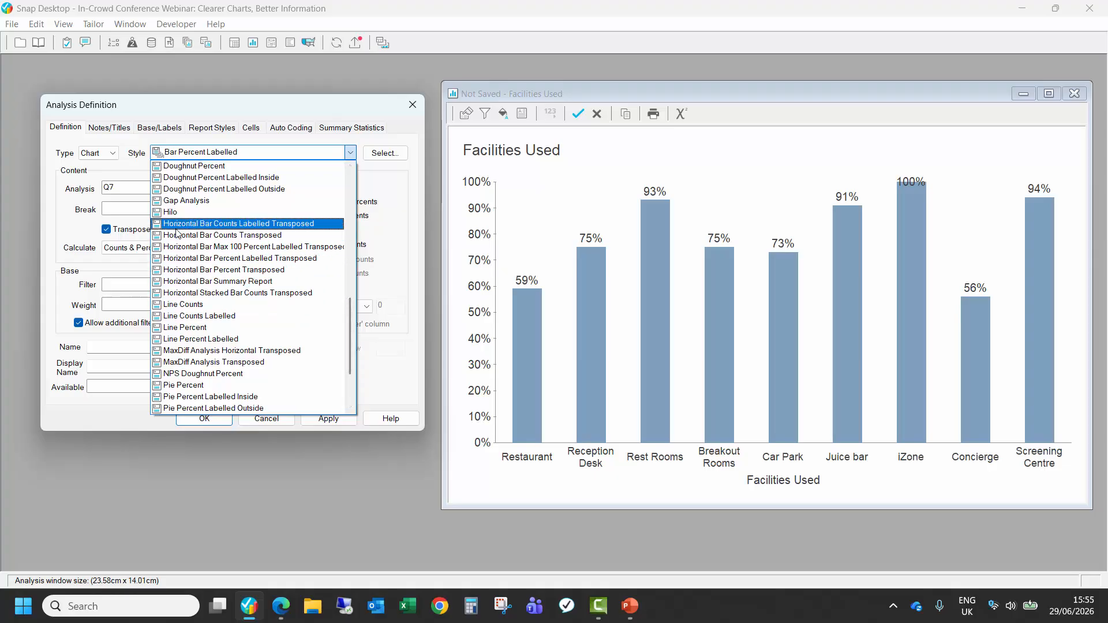
pyautogui.click(190, 259)
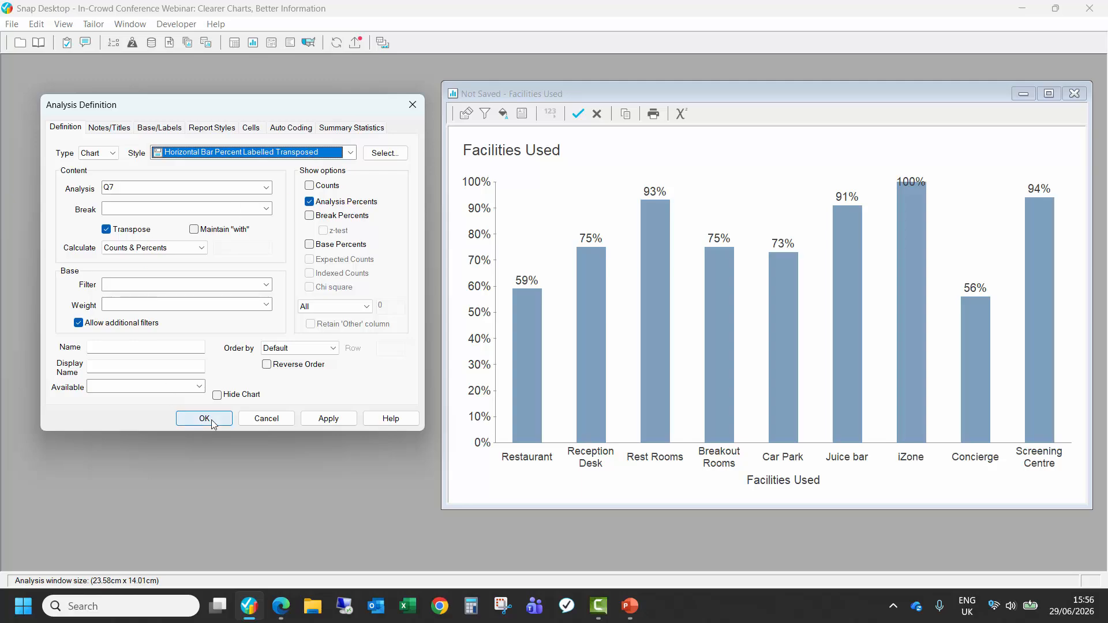
pyautogui.click(328, 419)
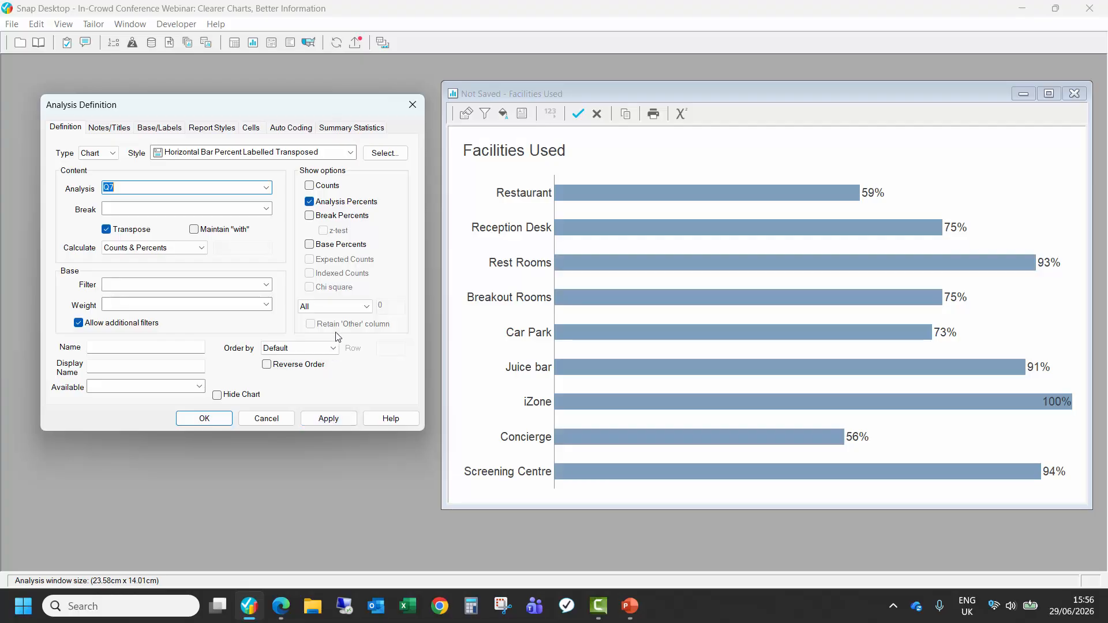
# Step: Order the Q7 chart's bars by Analysis Label and apply the change
pyautogui.click(276, 349)
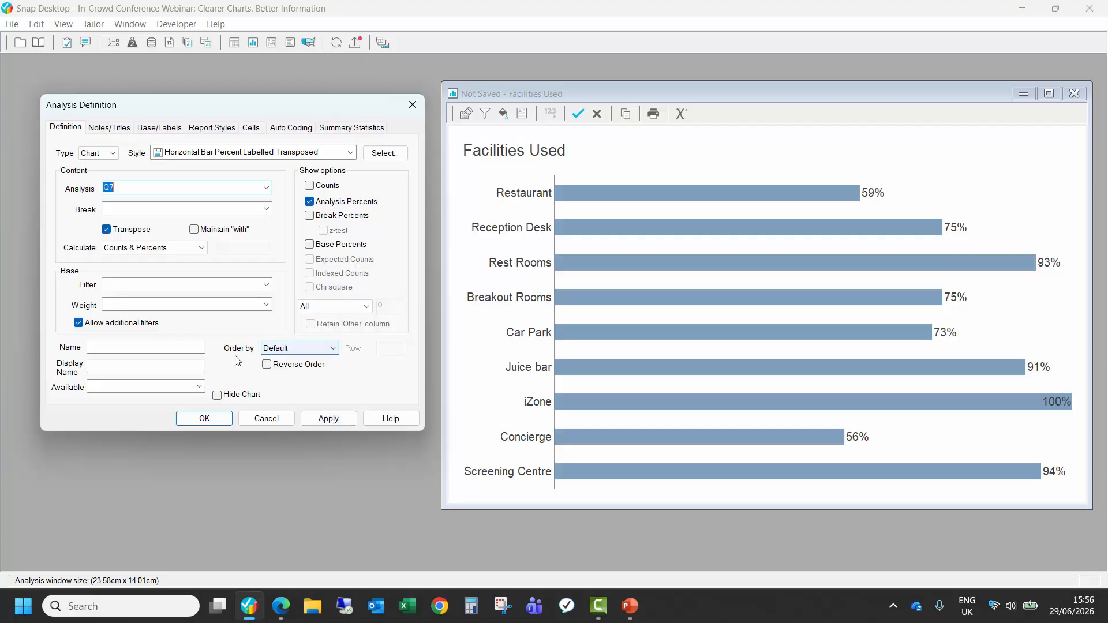
pyautogui.click(296, 352)
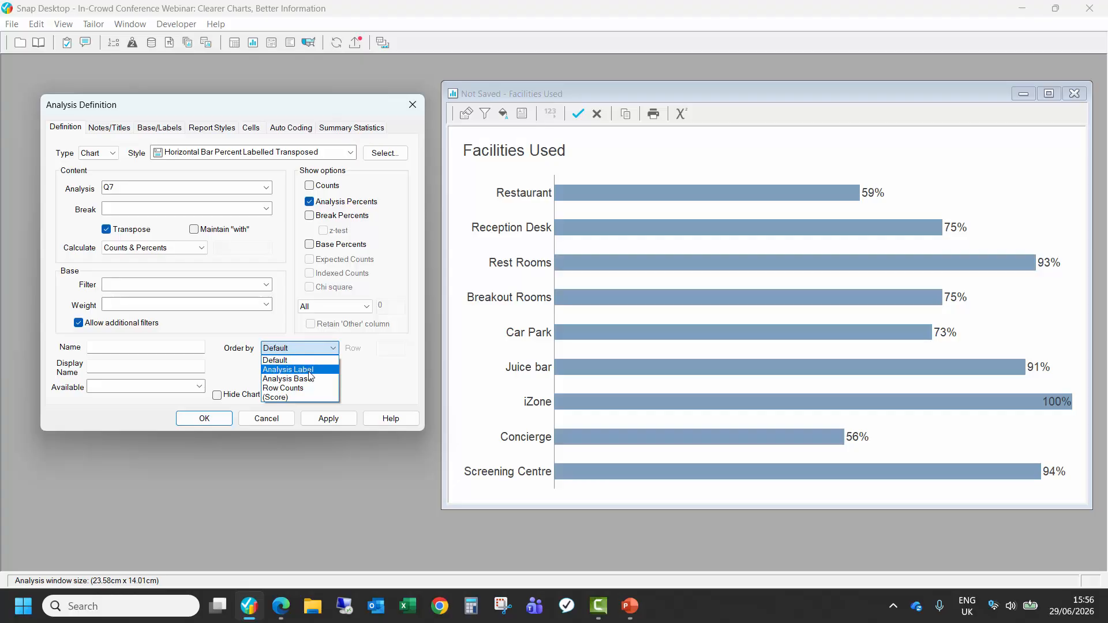
pyautogui.click(287, 369)
pyautogui.click(327, 417)
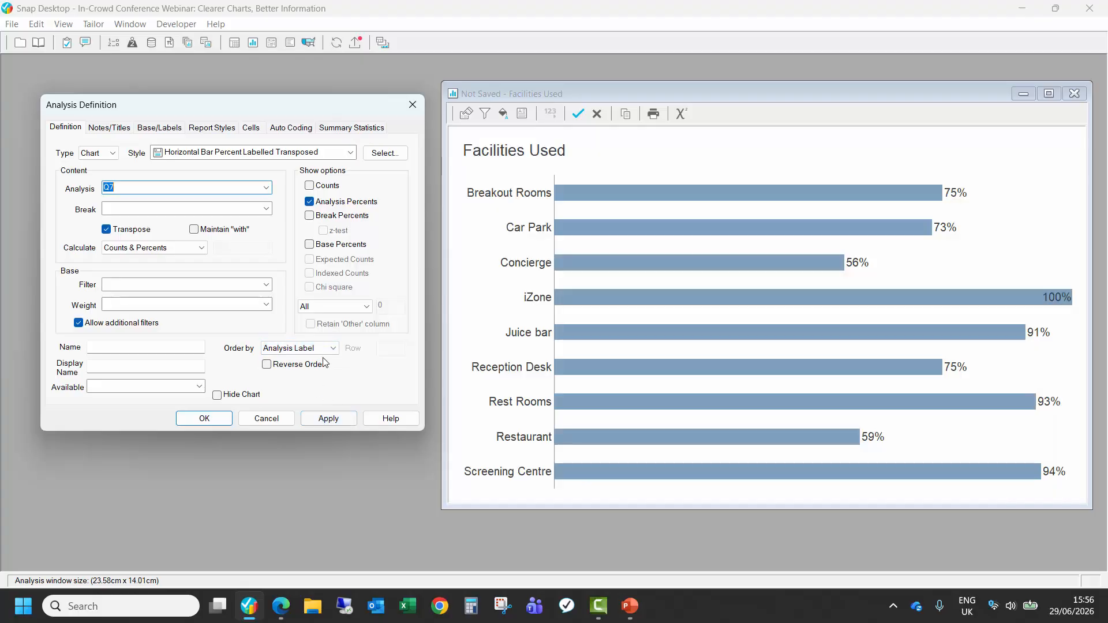
# Step: Order the Q7 chart's bars by Analysis Base and apply the change
pyautogui.click(325, 350)
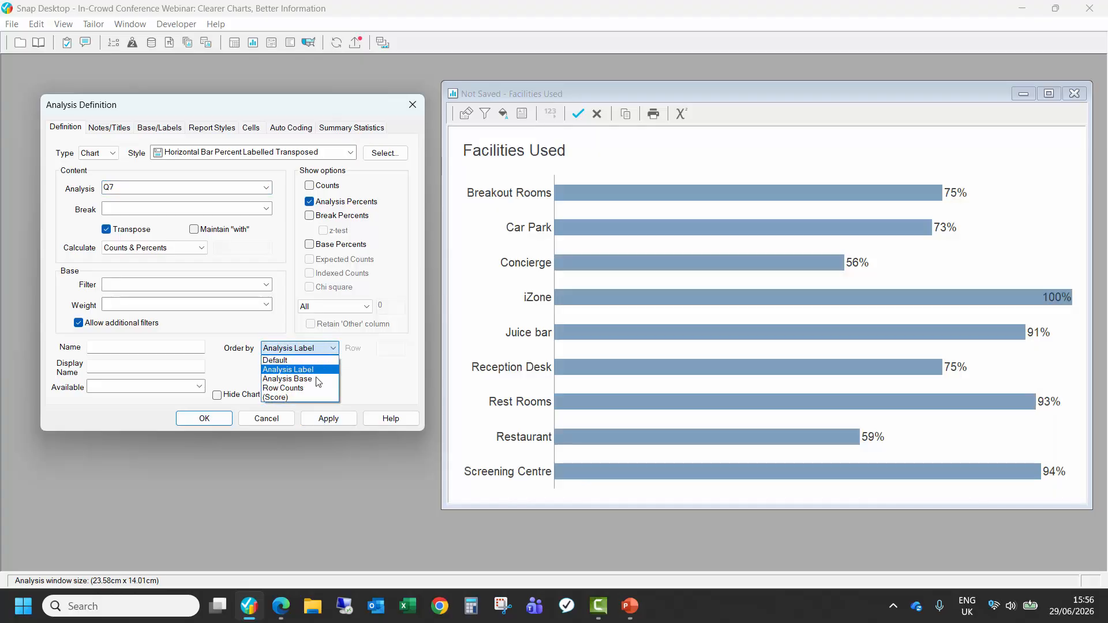
pyautogui.click(317, 379)
pyautogui.click(326, 419)
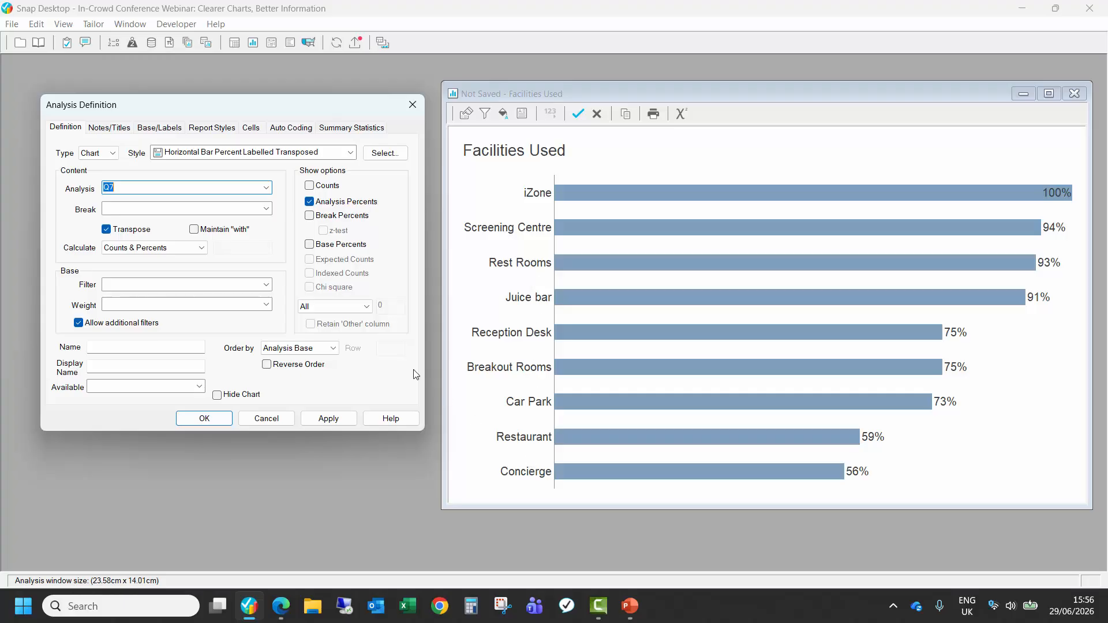
# Step: Limit the Q7 chart to the top 5 columns and apply the change
pyautogui.click(352, 312)
pyautogui.click(353, 312)
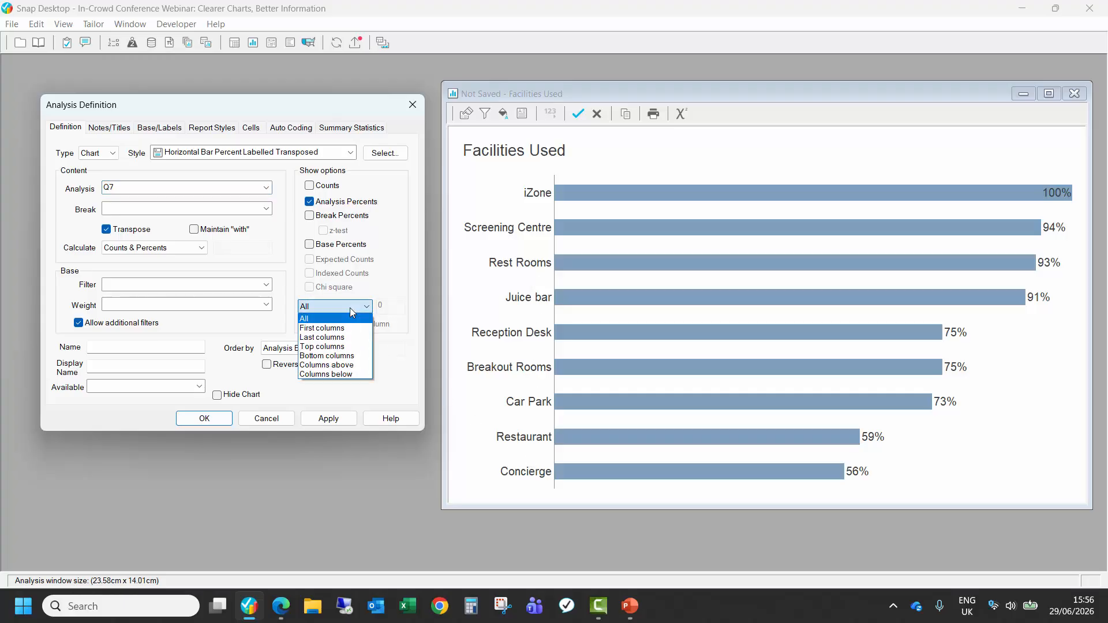
pyautogui.click(343, 350)
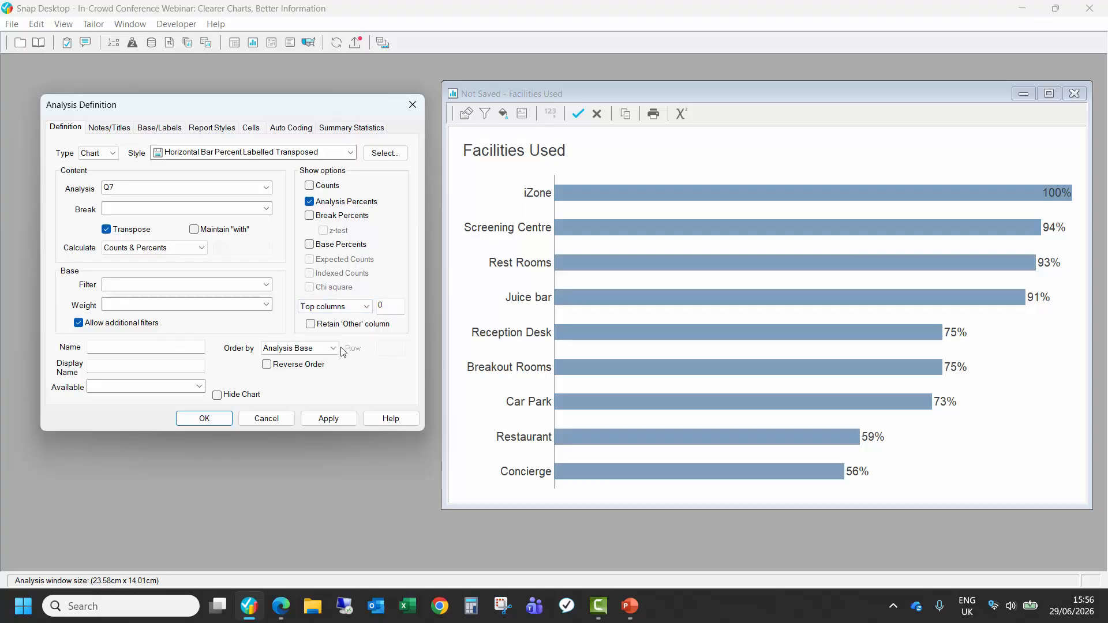
pyautogui.doubleClick(375, 310)
pyautogui.write('5')
pyautogui.click(329, 418)
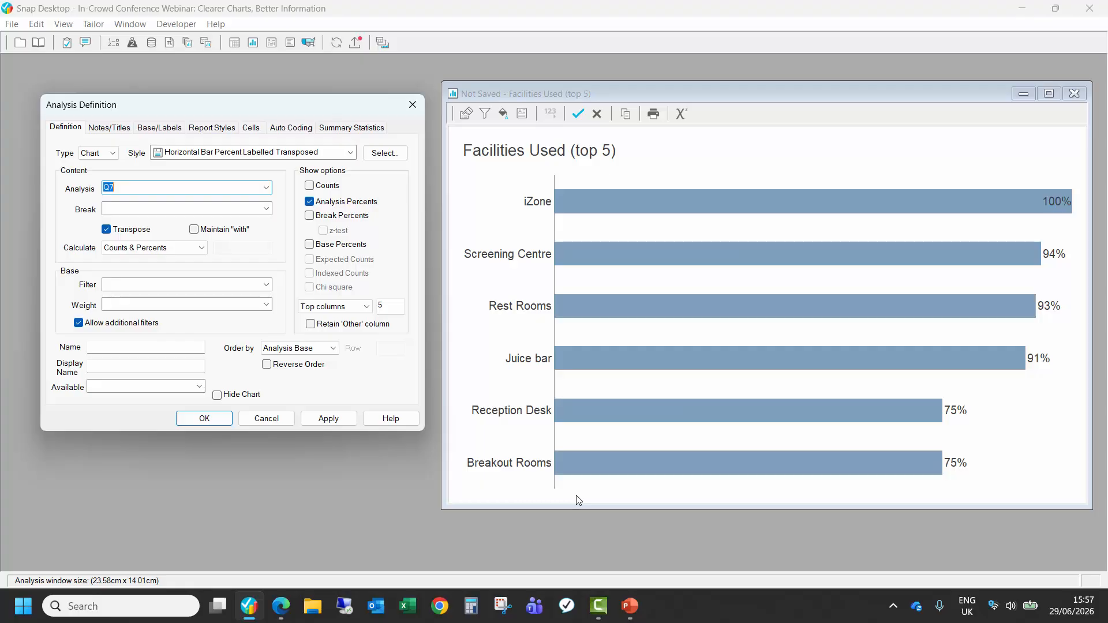
# Step: Filter the Q7 chart with Q1=1 and apply the filter
pyautogui.click(119, 286)
pyautogui.write('Q1')
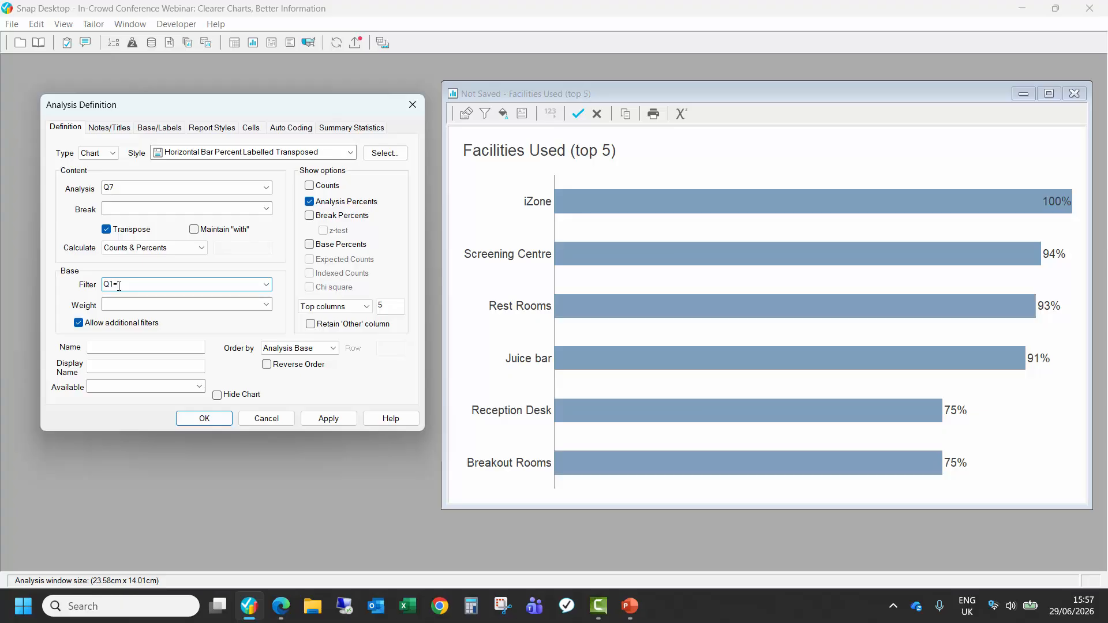
pyautogui.write('=1')
pyautogui.click(315, 422)
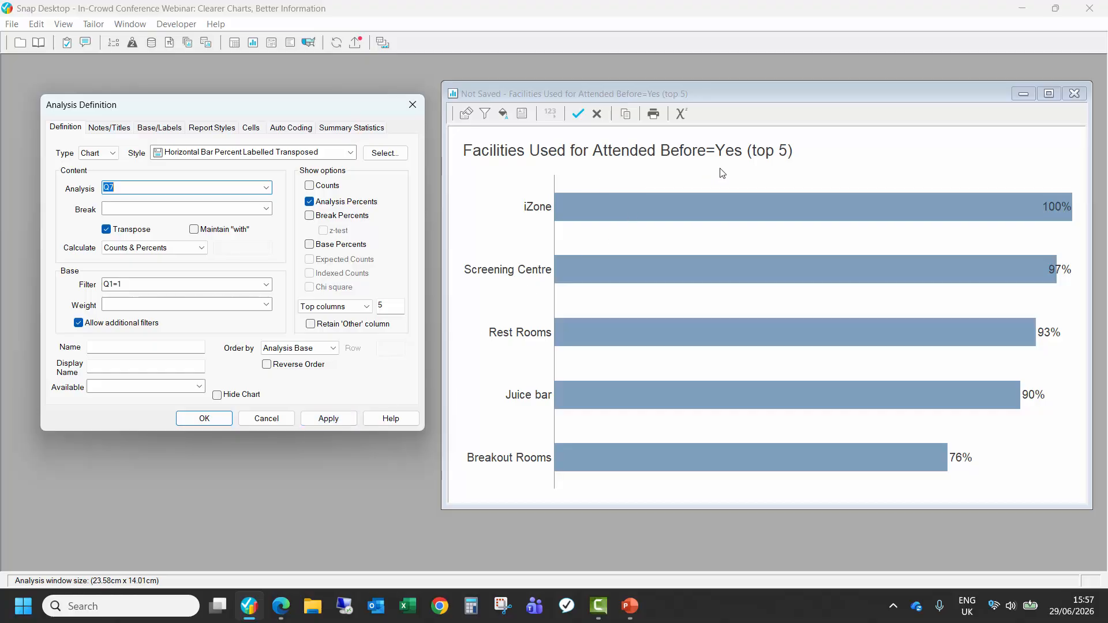
# Step: Set the Q7 chart's filter to Q1=2 and apply it
pyautogui.click(130, 284)
pyautogui.click(130, 284)
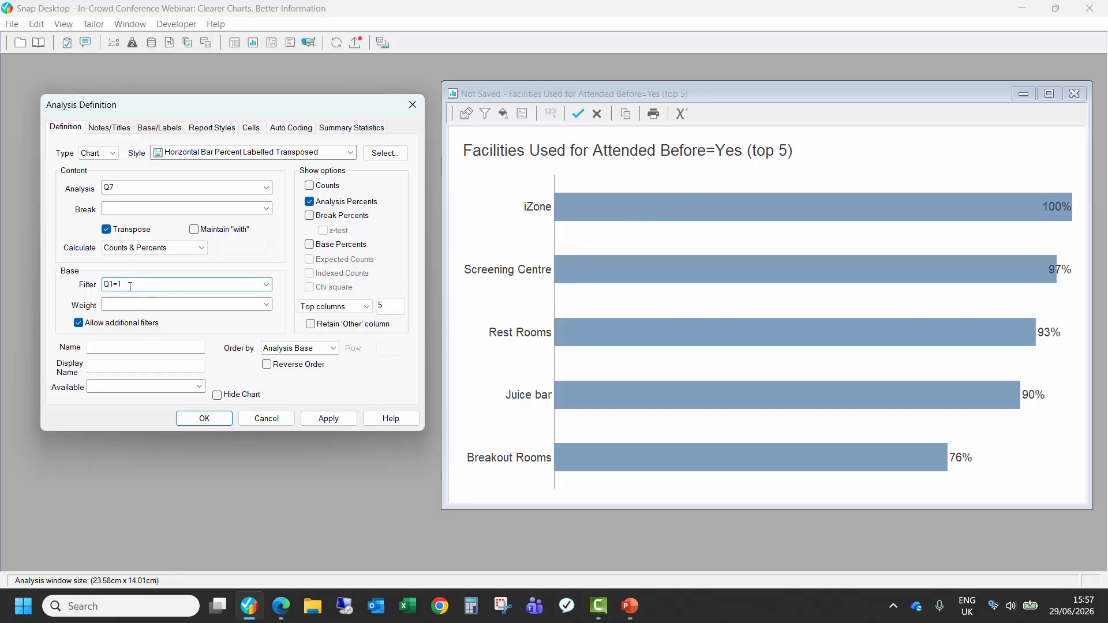
pyautogui.press('BackSpace')
pyautogui.write('2')
pyautogui.click(328, 418)
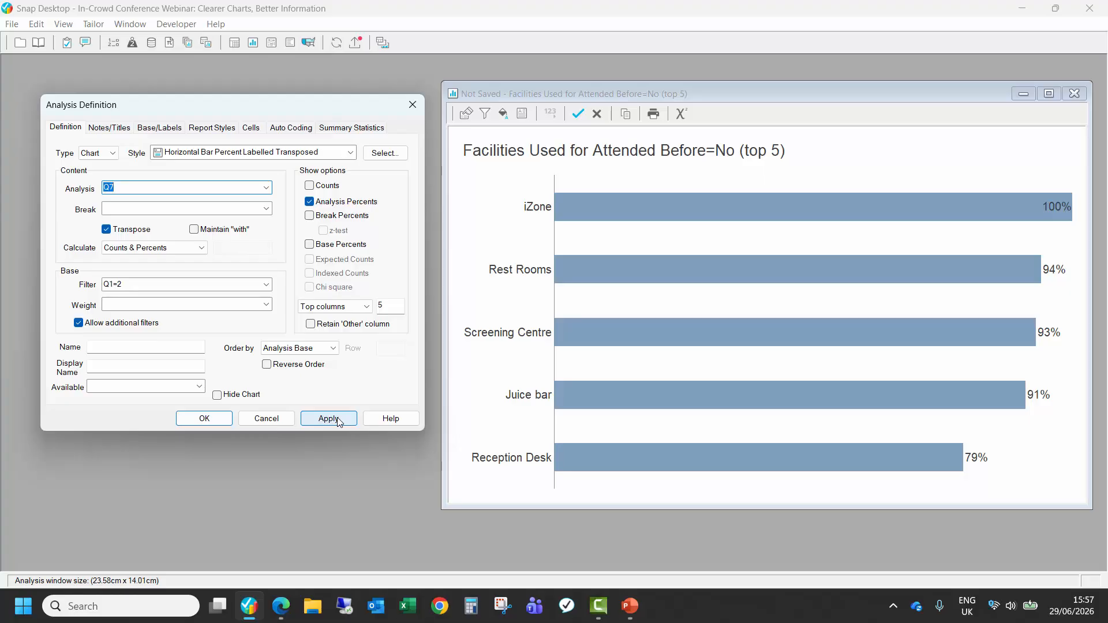
# Step: Accept the Q7 chart definition, keep the analysis and close its window
pyautogui.click(216, 420)
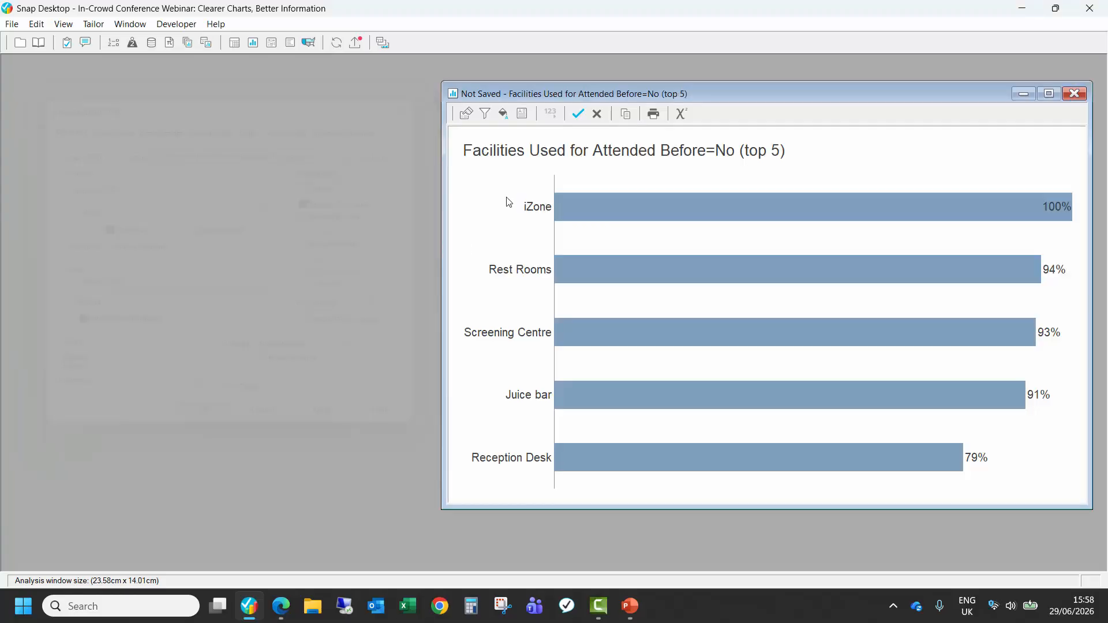
pyautogui.click(578, 114)
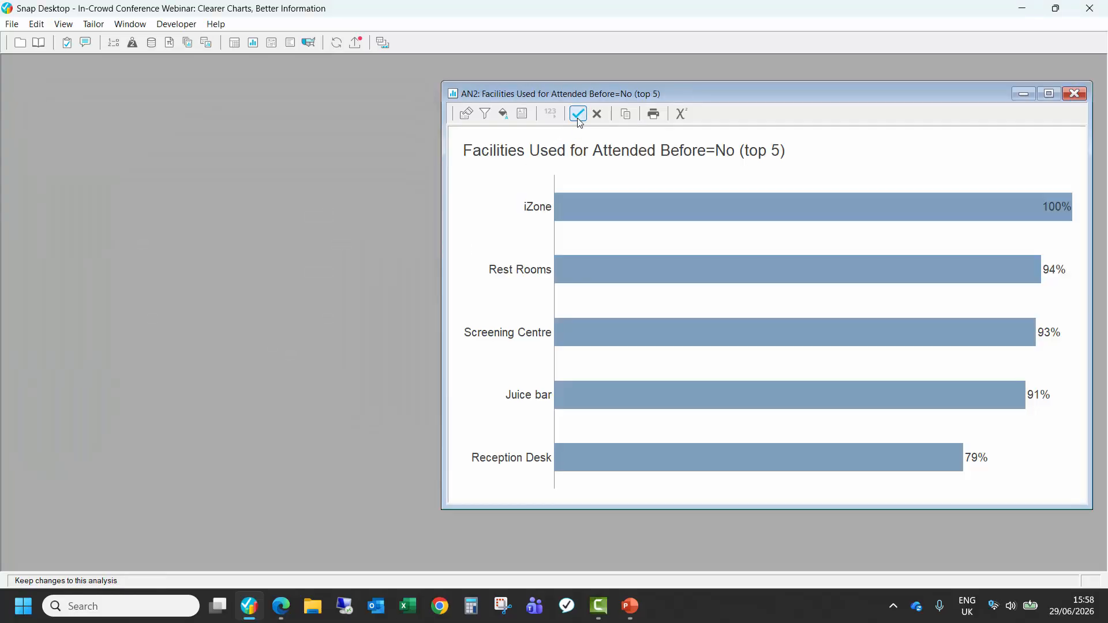
pyautogui.click(1074, 95)
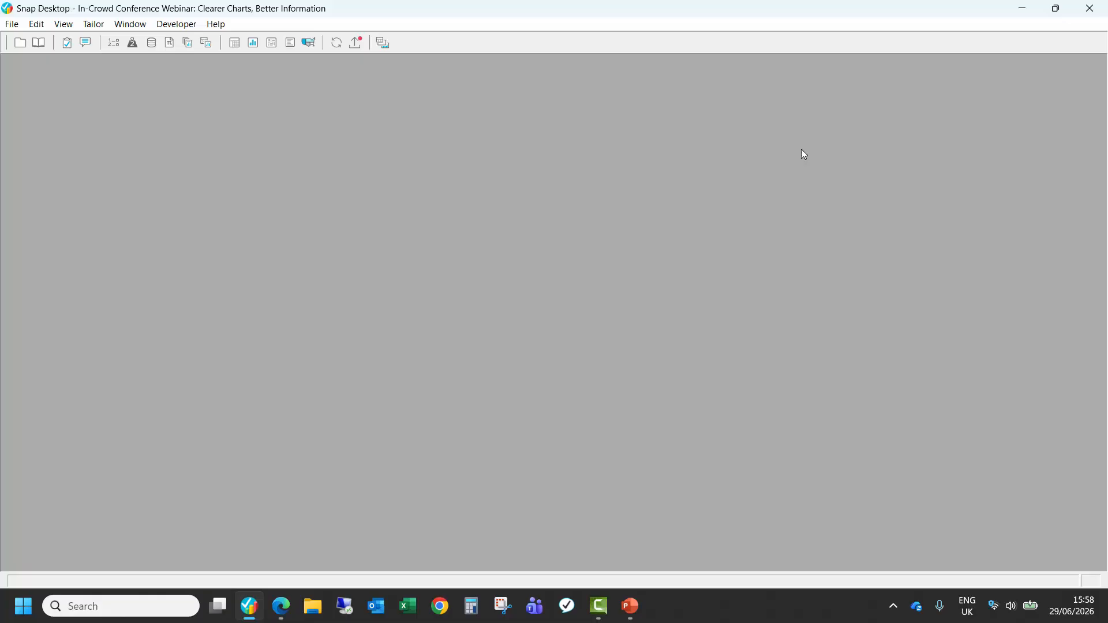
# Step: Create a new chart analysing Q5a to Q5d in the Horizontal Stacked Bar Percent Transposed style
pyautogui.click(251, 49)
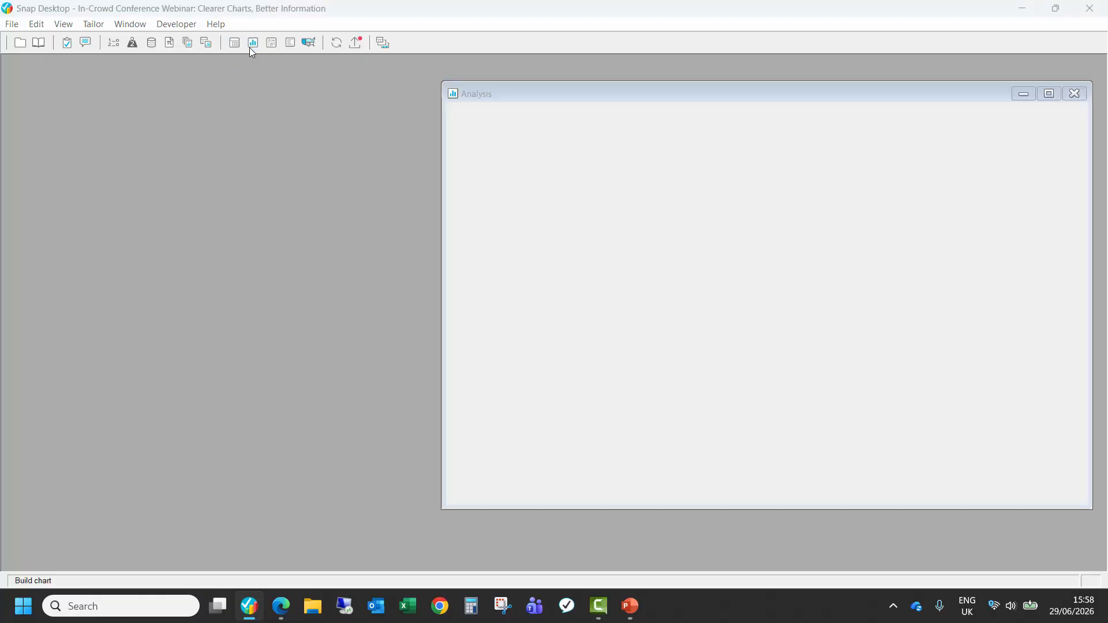
pyautogui.moveTo(434, 144); pyautogui.dragTo(122, 121)
pyautogui.write('Q5a')
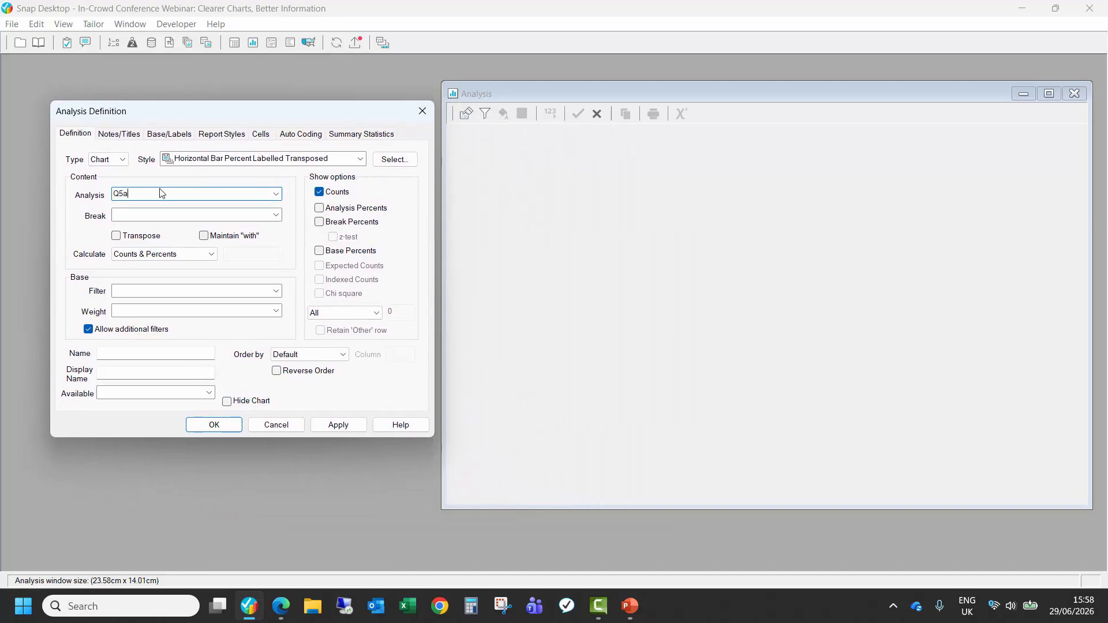
pyautogui.write('~Q5d')
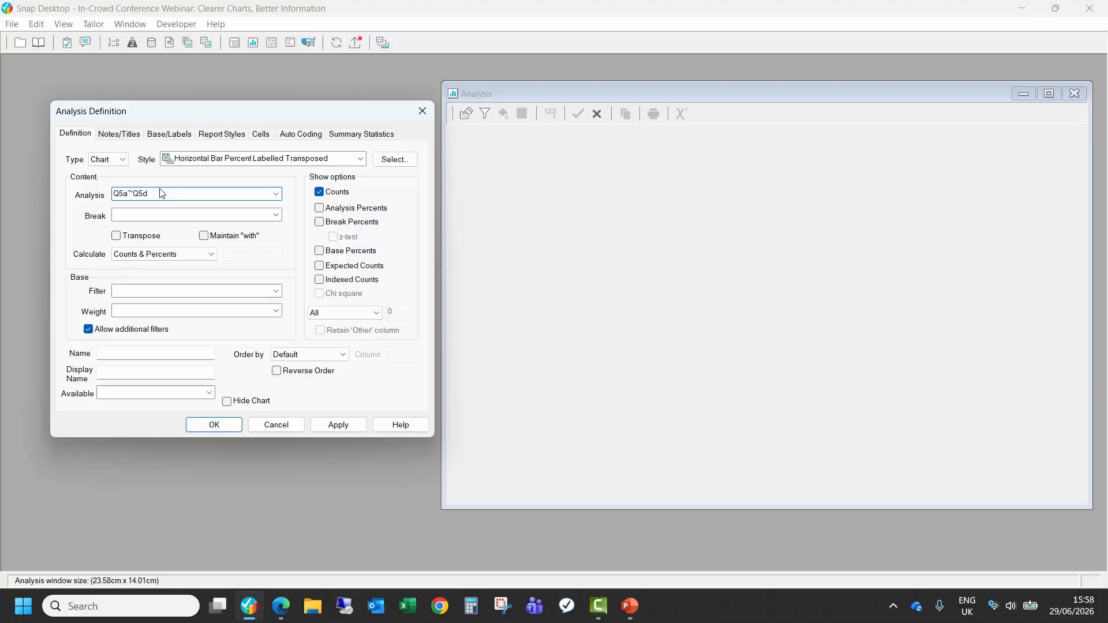
pyautogui.press('BackSpace')
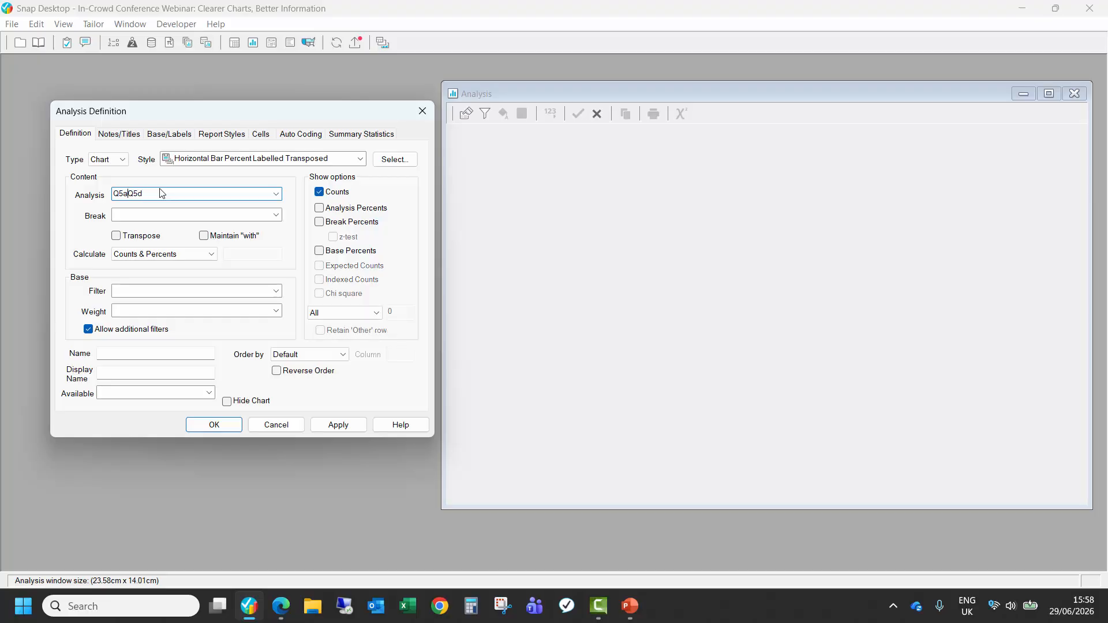
pyautogui.write('to')
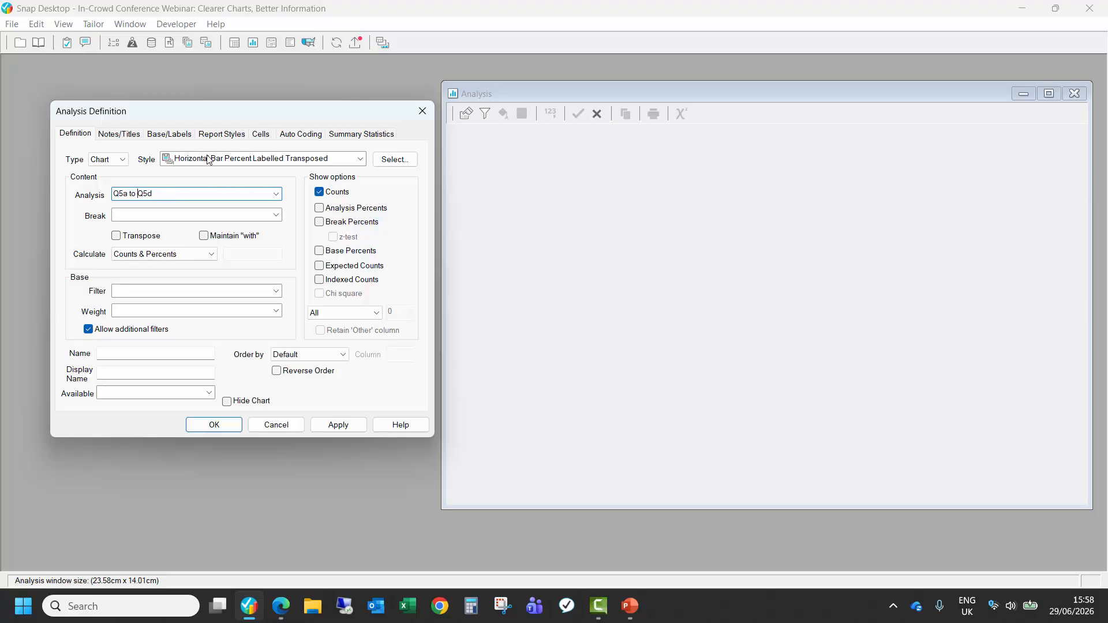
pyautogui.click(360, 159)
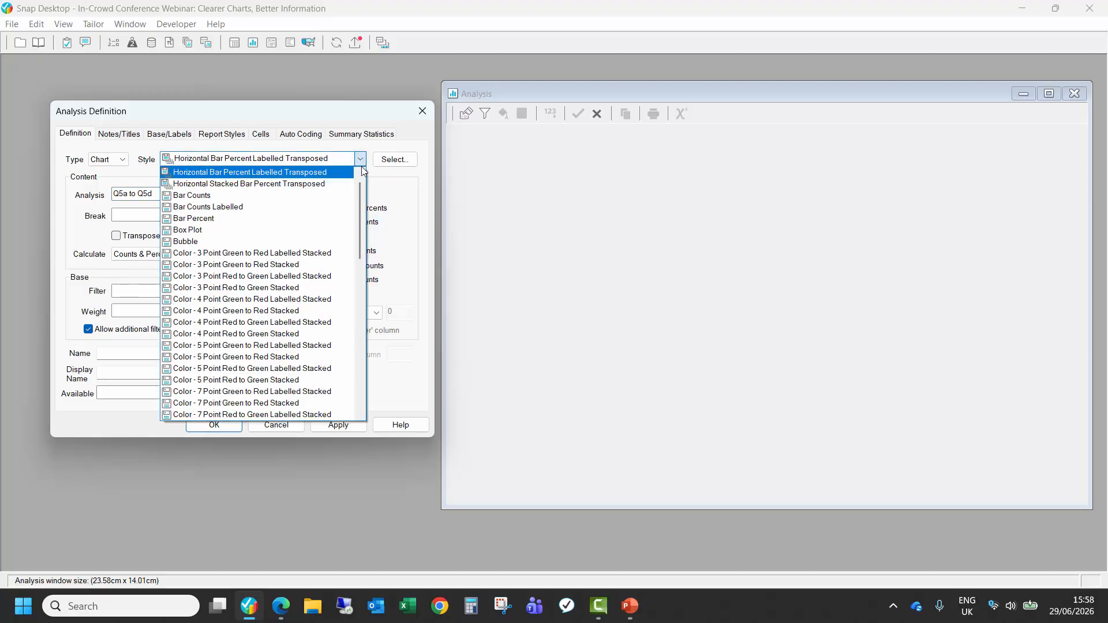
pyautogui.click(258, 185)
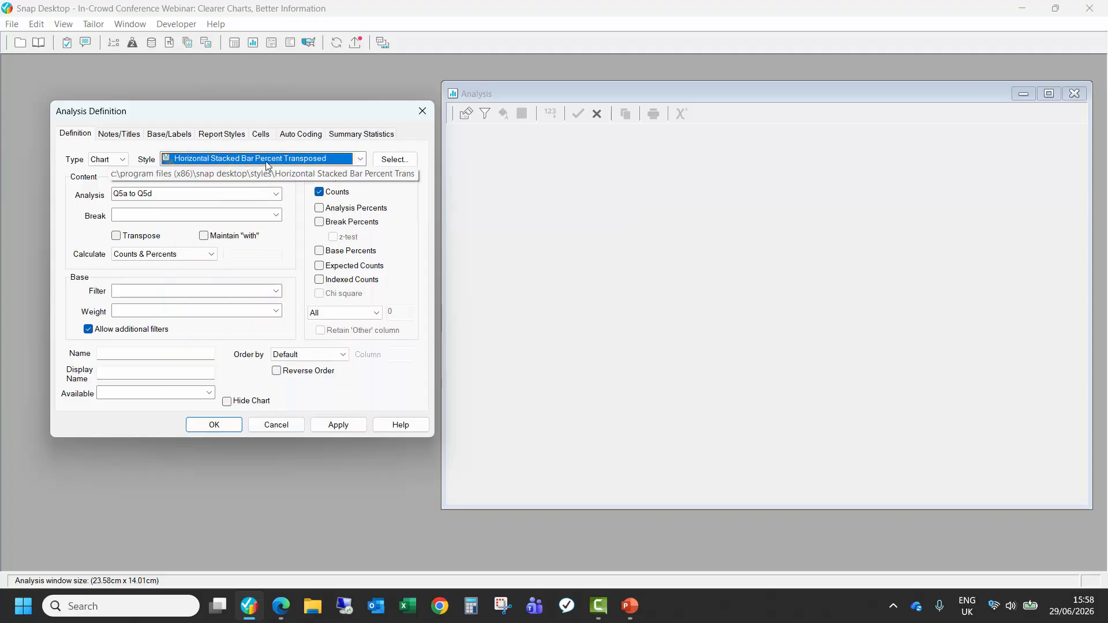
# Step: Show Analysis Percents without Counts in the Q5a to Q5d chart, and apply it transposed
pyautogui.click(321, 209)
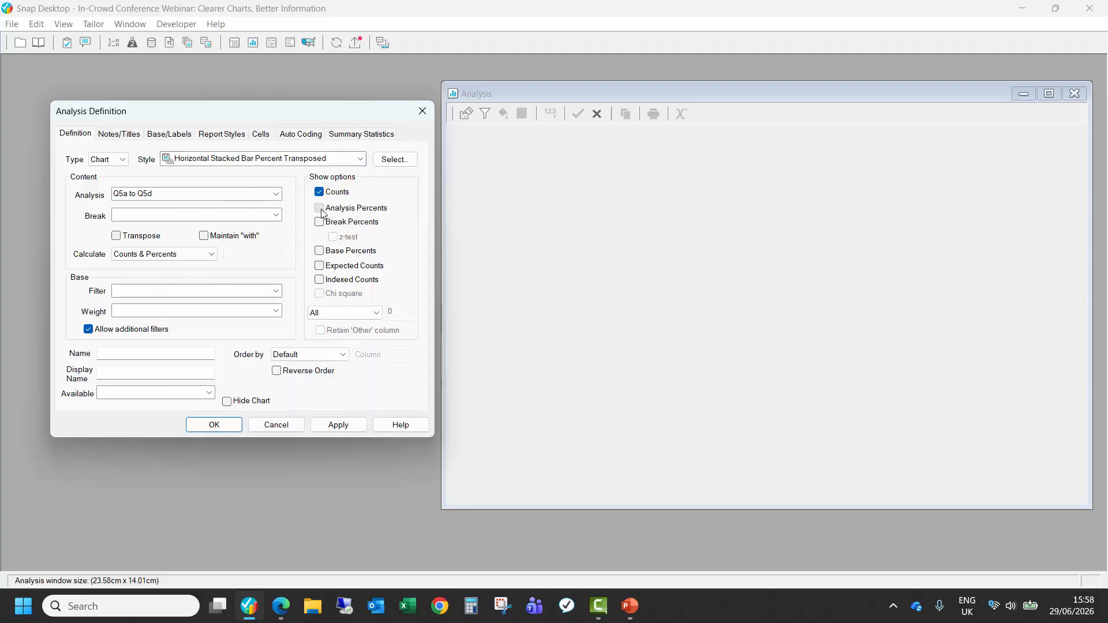
pyautogui.click(319, 192)
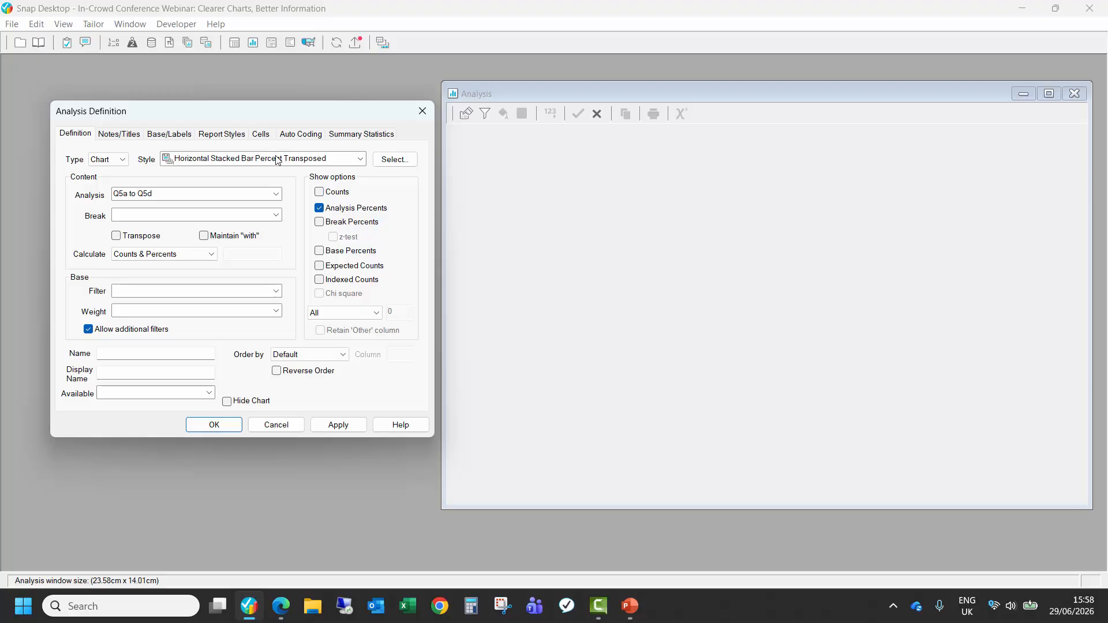
pyautogui.click(140, 237)
pyautogui.click(347, 425)
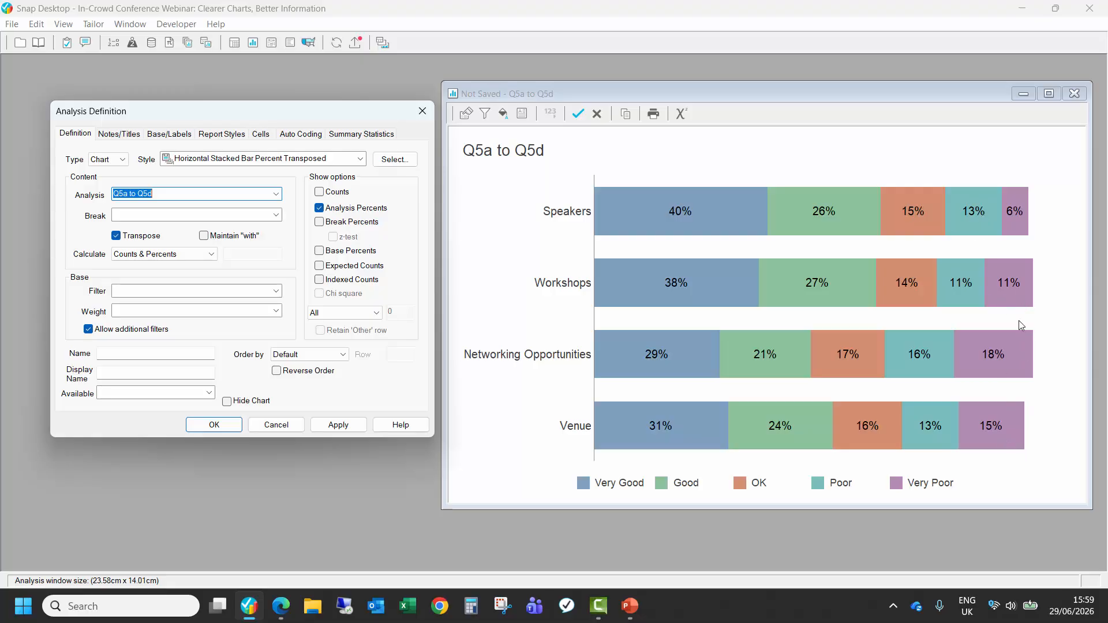
# Step: Set the decimal places for percentages to 1 in the cell settings and apply the change
pyautogui.click(262, 134)
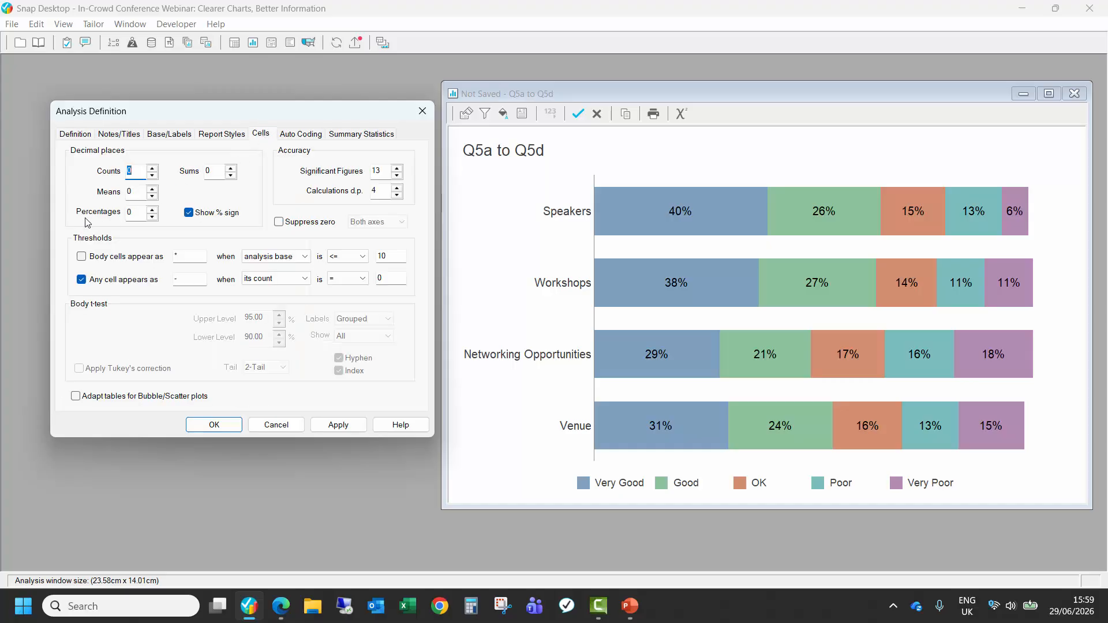
pyautogui.click(153, 210)
pyautogui.click(339, 425)
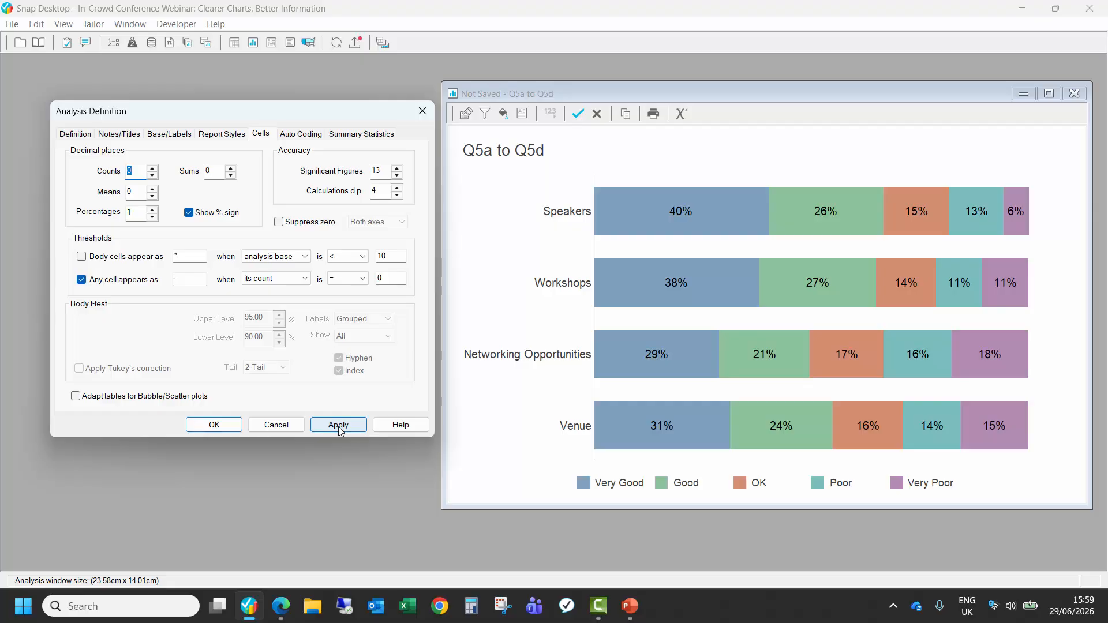
# Step: View the Chart Designer options for the Speakers datapoint label in the Very Good series
pyautogui.click(75, 136)
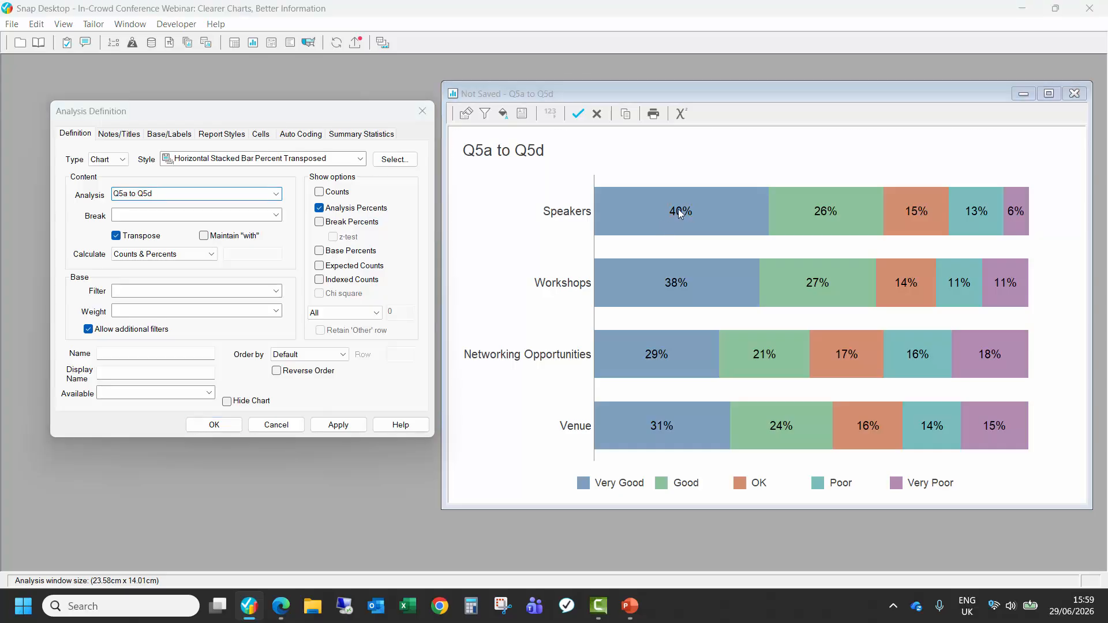
pyautogui.doubleClick(679, 212)
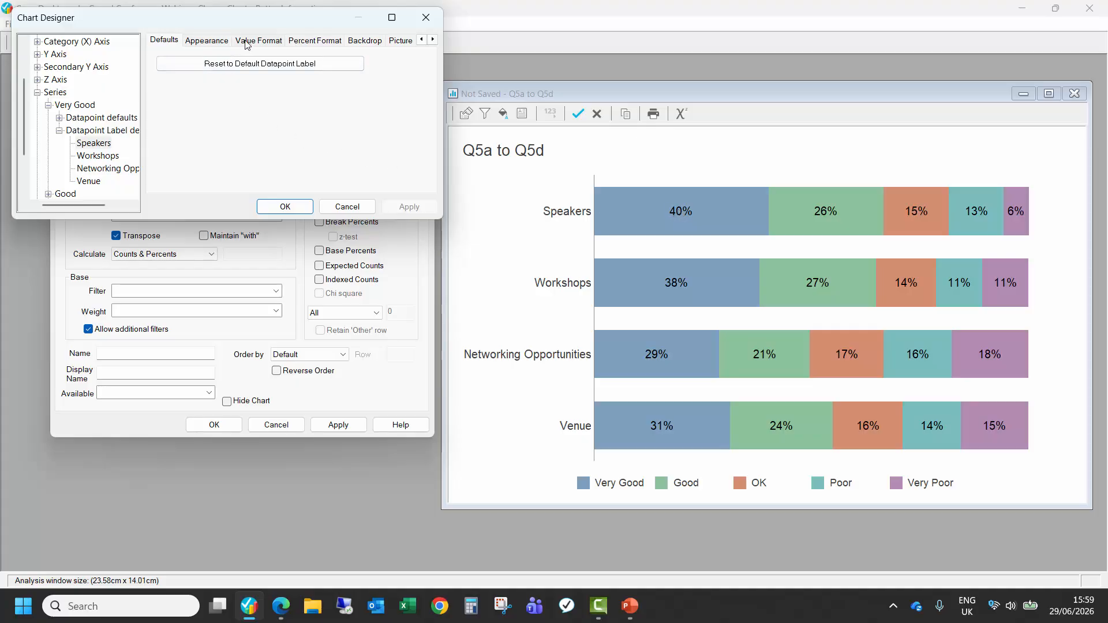
pyautogui.click(338, 210)
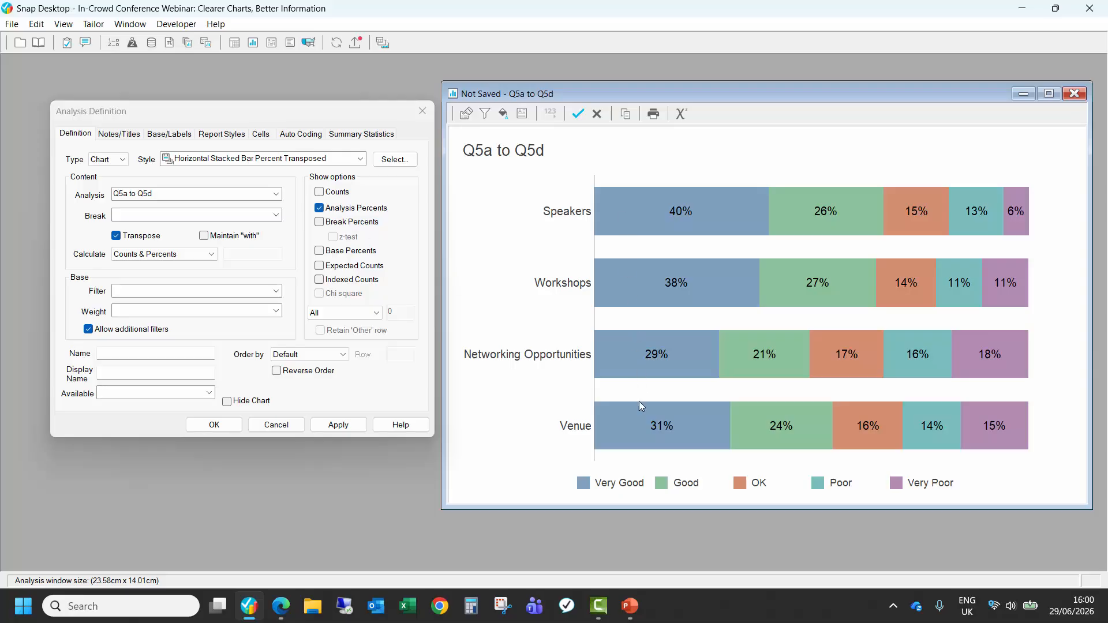
# Step: Change the Q5a to Q5d chart style to Color - 5 Point Green to Red Labelled Stacked and apply it
pyautogui.click(360, 159)
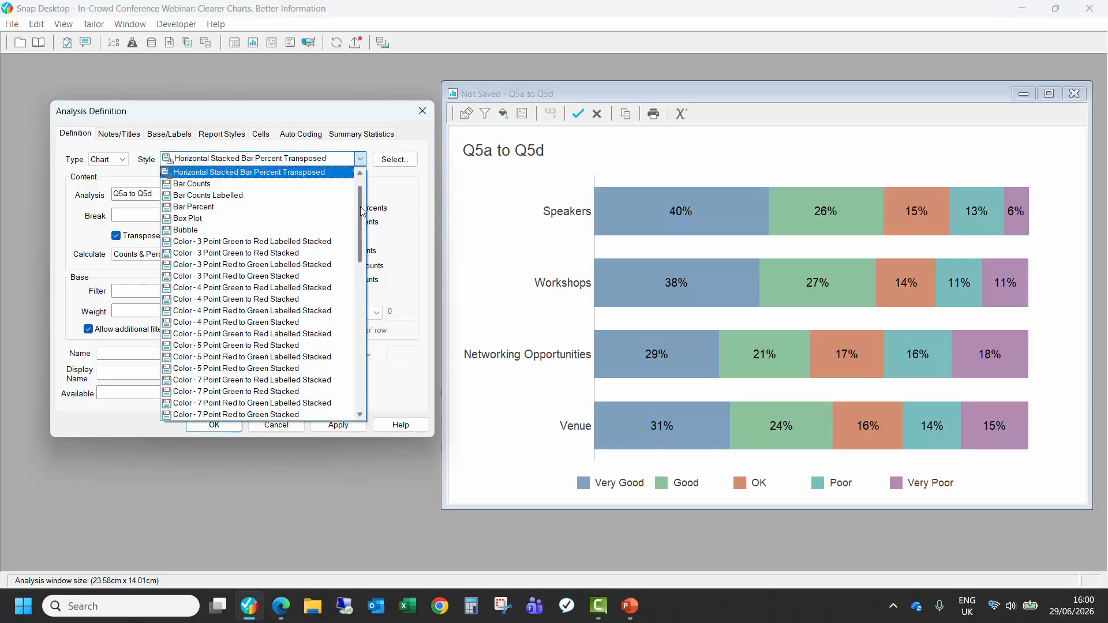
pyautogui.moveTo(360, 206); pyautogui.dragTo(361, 226)
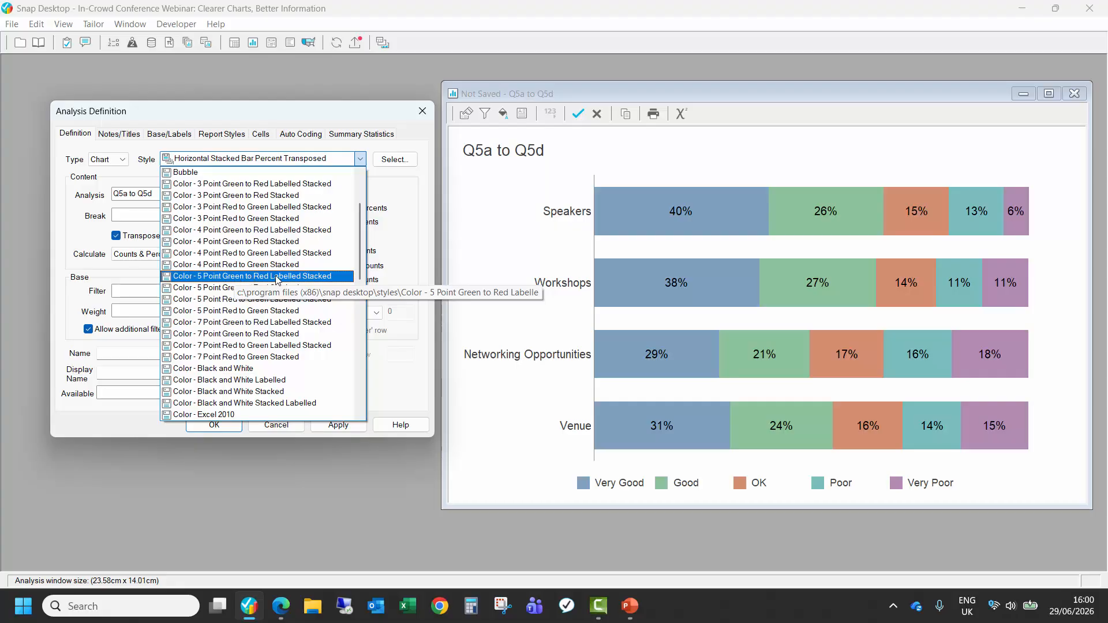
pyautogui.click(296, 277)
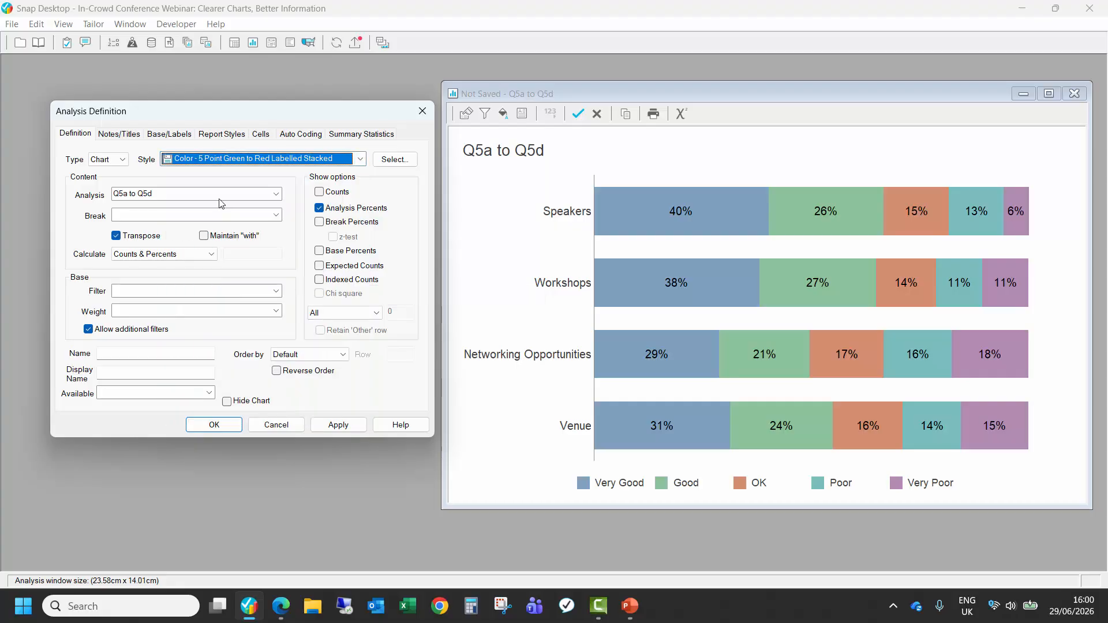
pyautogui.click(359, 429)
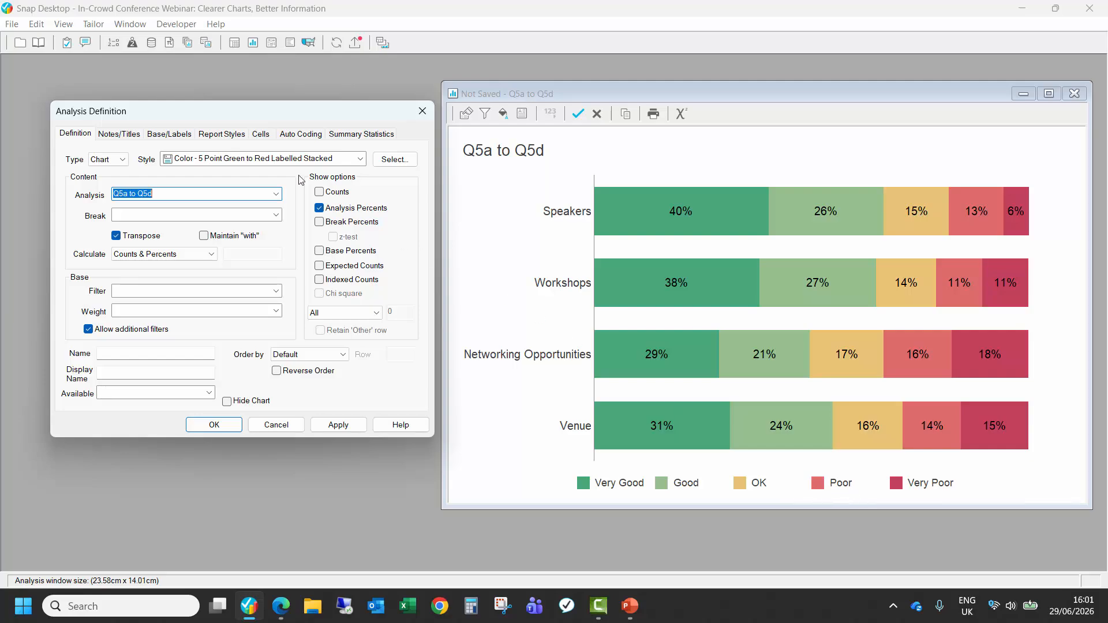
pyautogui.moveTo(226, 120); pyautogui.dragTo(823, 135)
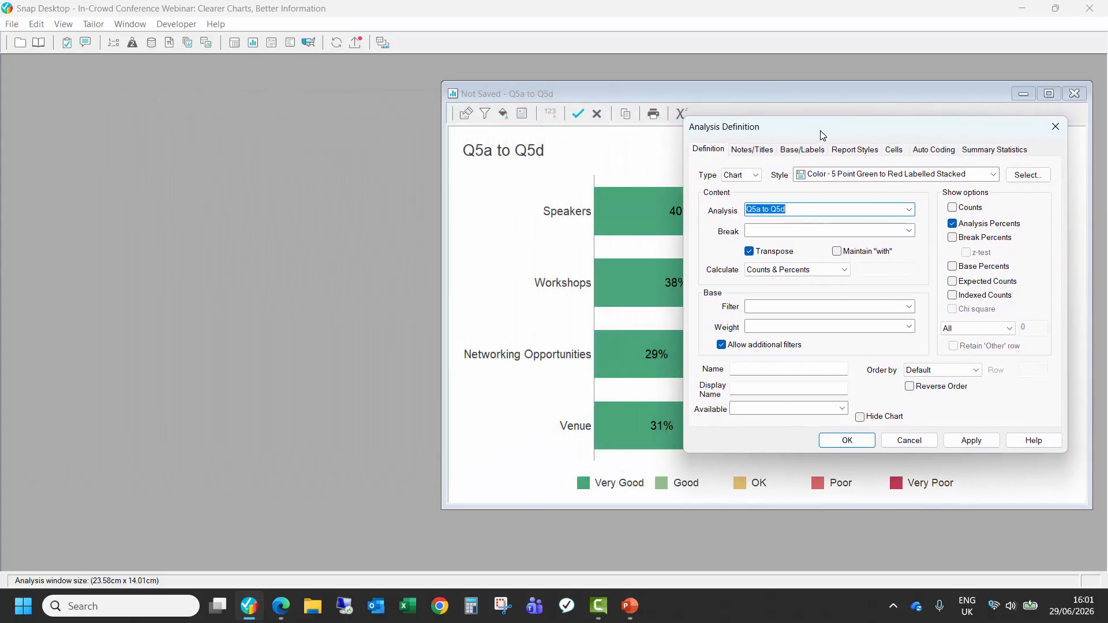
# Step: Open the derived variable V5a (Speakers) from the survey's variables and examine its initial value and code groupings
pyautogui.click(109, 42)
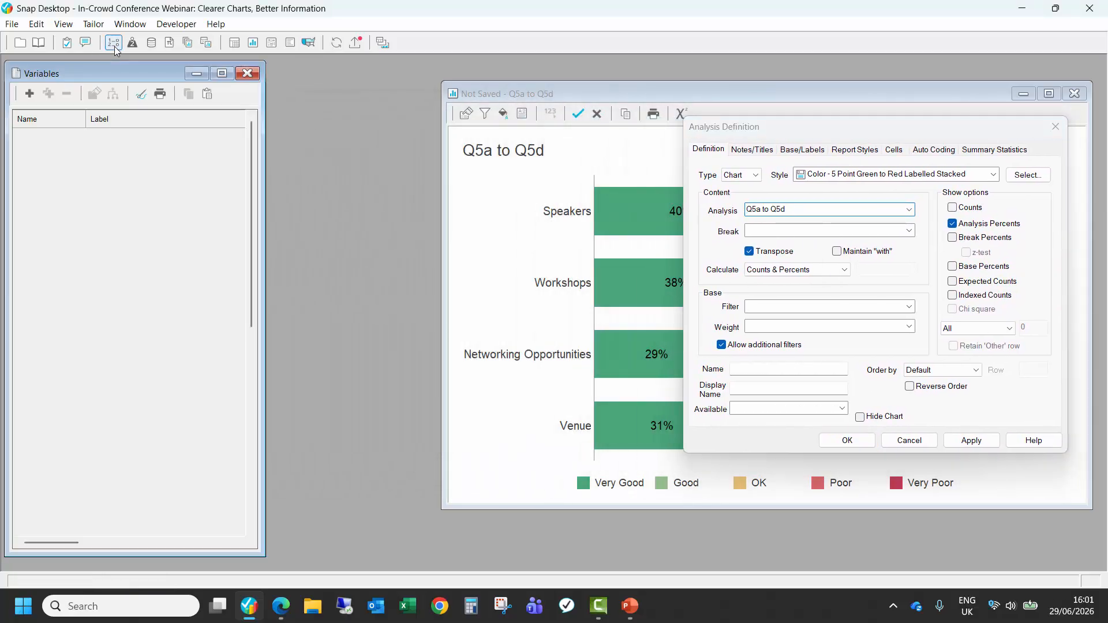
pyautogui.scroll(-5, 104, 323)
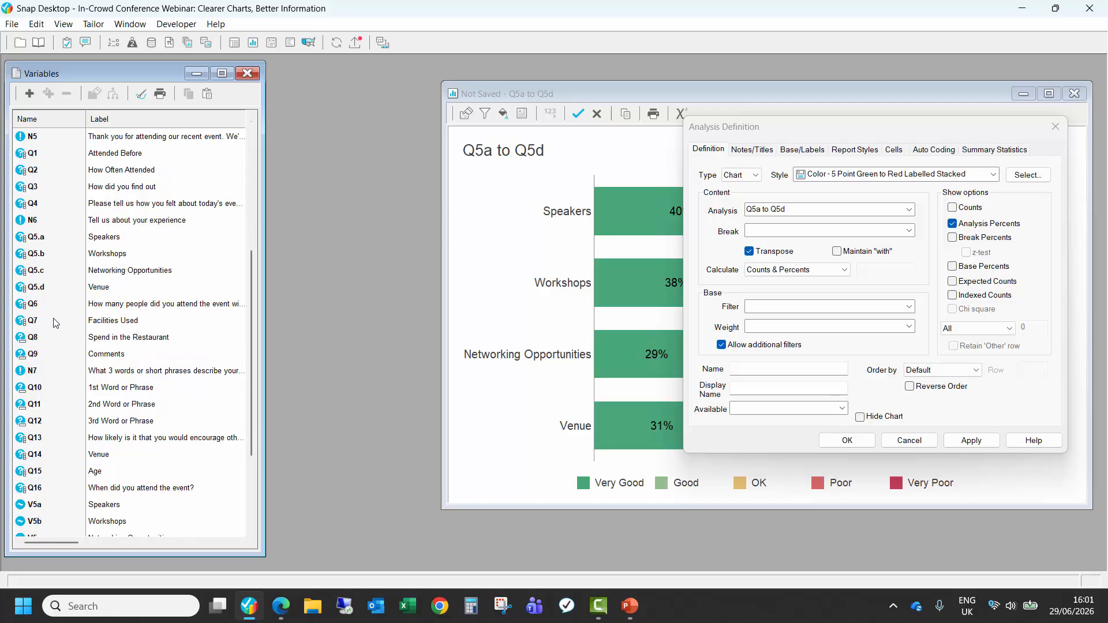
pyautogui.scroll(-3, 56, 323)
pyautogui.click(49, 372)
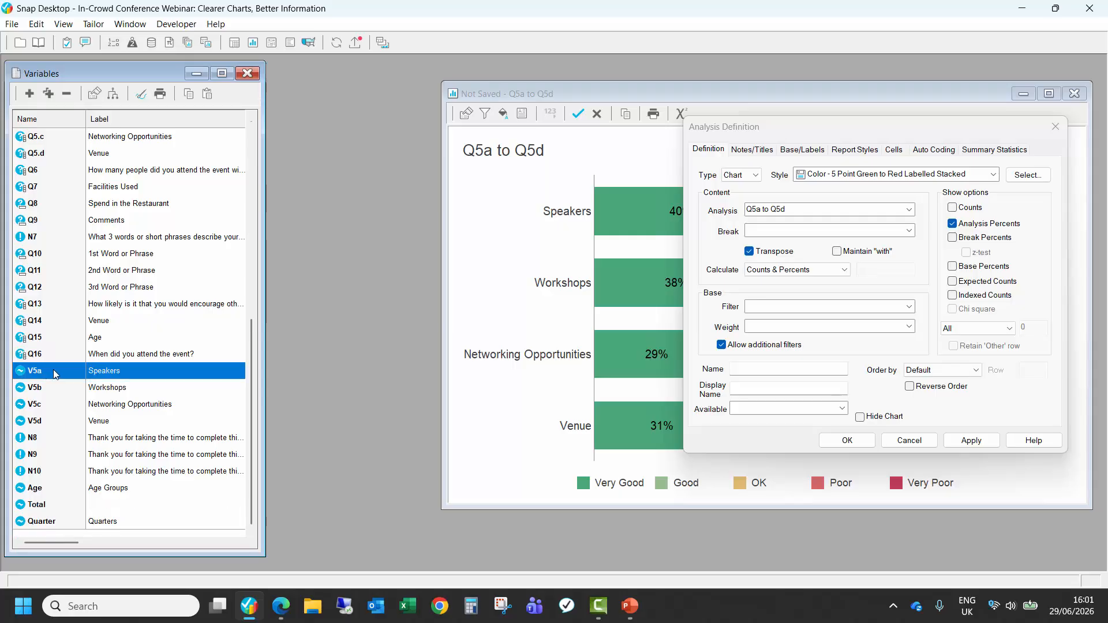
pyautogui.doubleClick(53, 374)
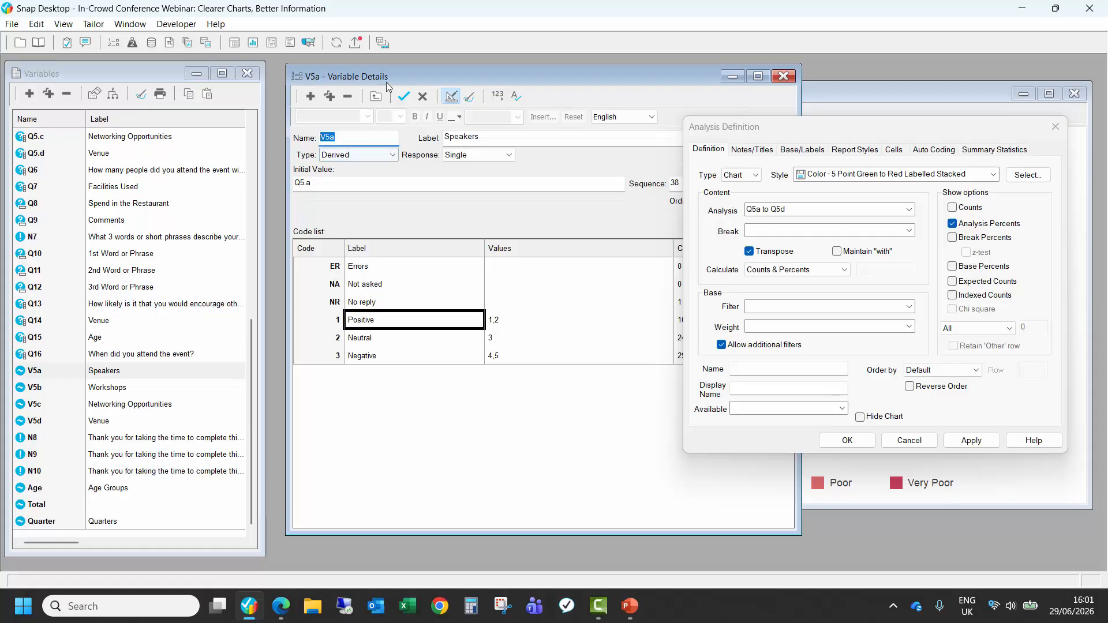
pyautogui.moveTo(387, 85); pyautogui.dragTo(175, 84)
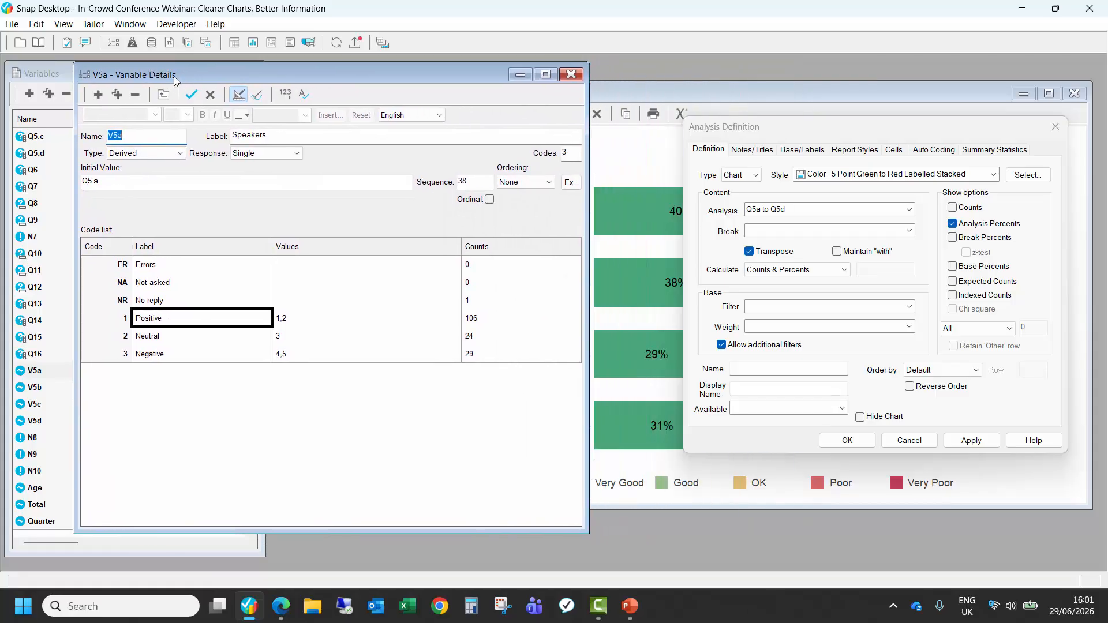
pyautogui.click(113, 186)
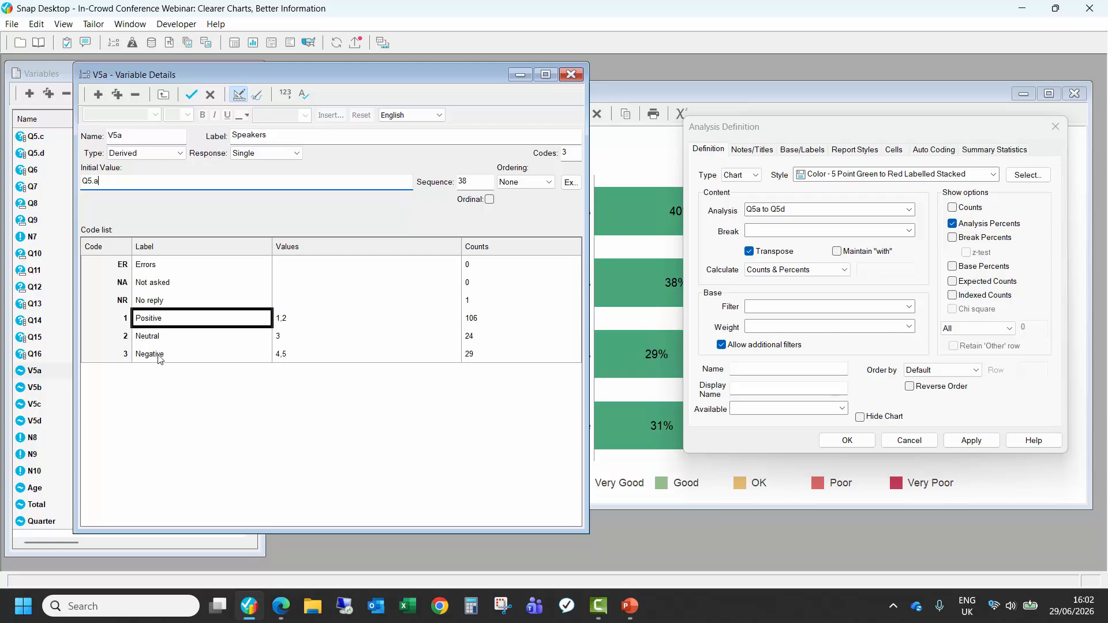
pyautogui.click(568, 77)
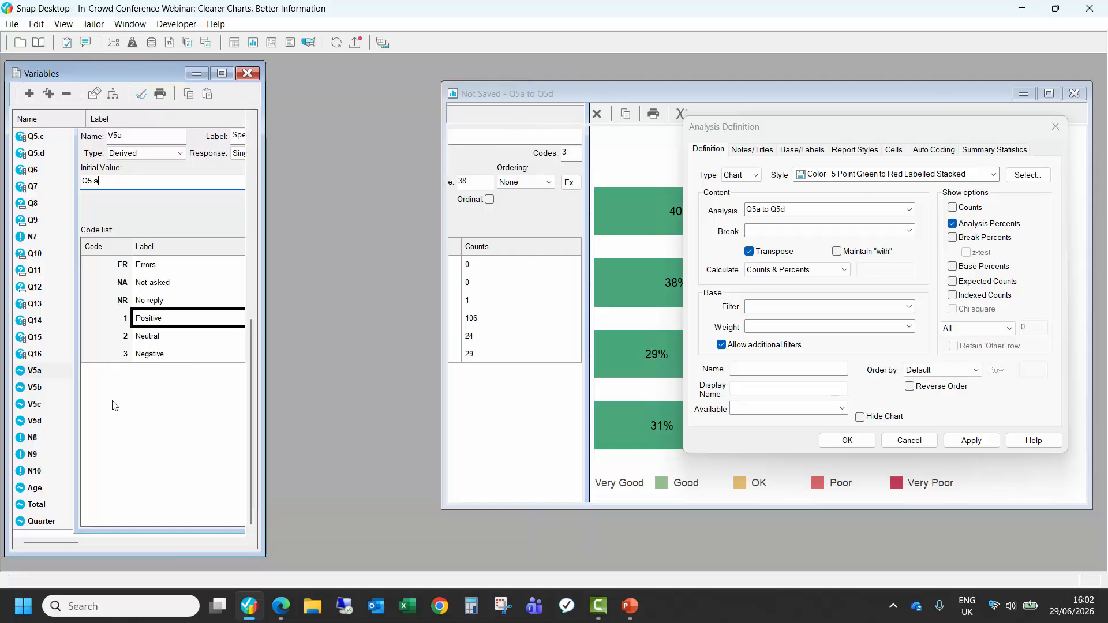
# Step: Check the initial value and code groupings of the derived variable V5b (Workshops)
pyautogui.doubleClick(55, 388)
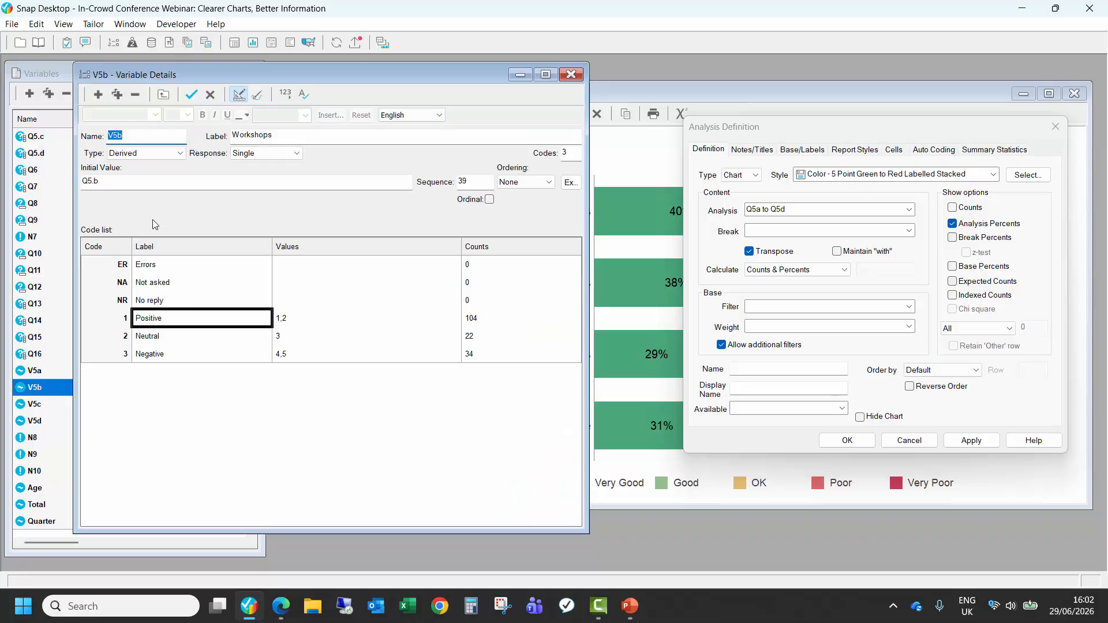
pyautogui.click(127, 188)
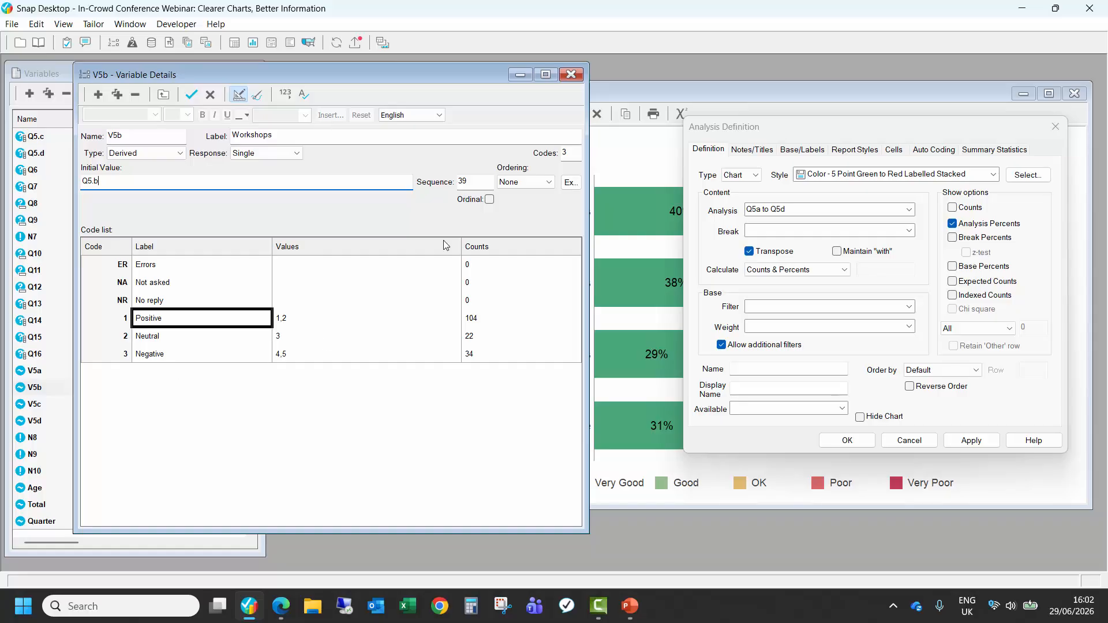
pyautogui.click(569, 75)
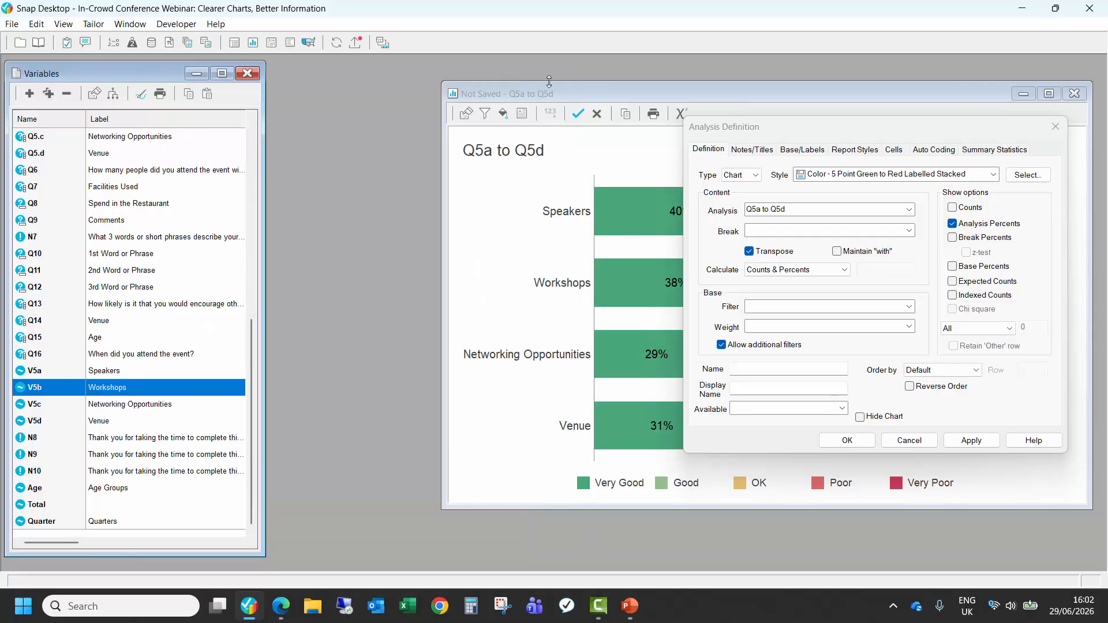
# Step: Change the chart's analysis variables to V5a to V5d and apply the change
pyautogui.moveTo(743, 134); pyautogui.dragTo(105, 107)
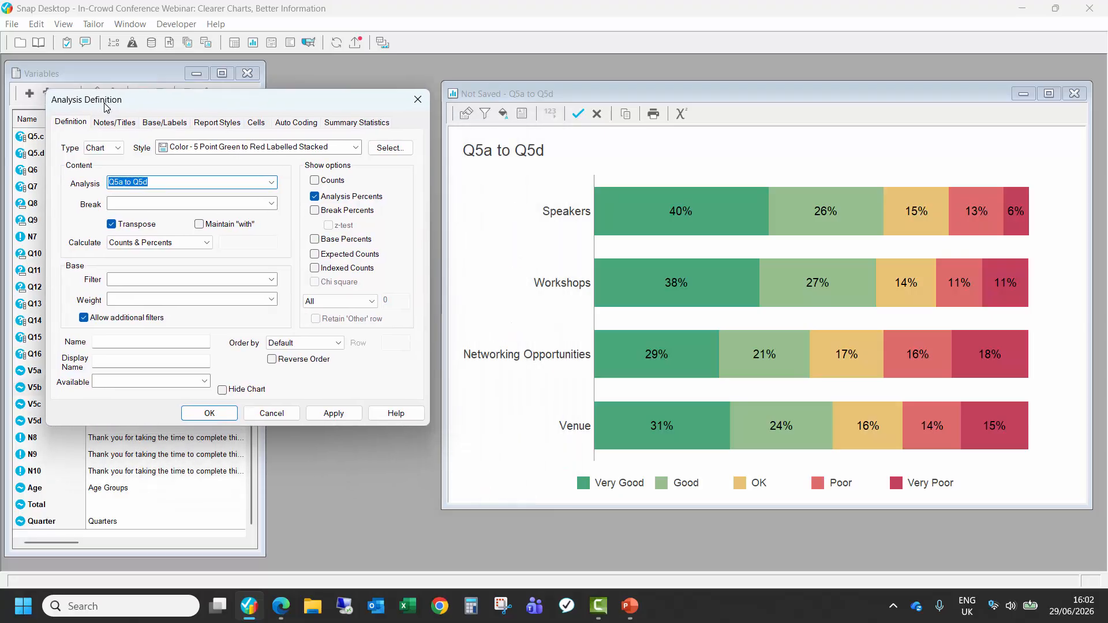
pyautogui.moveTo(115, 184); pyautogui.dragTo(90, 188)
pyautogui.write('V')
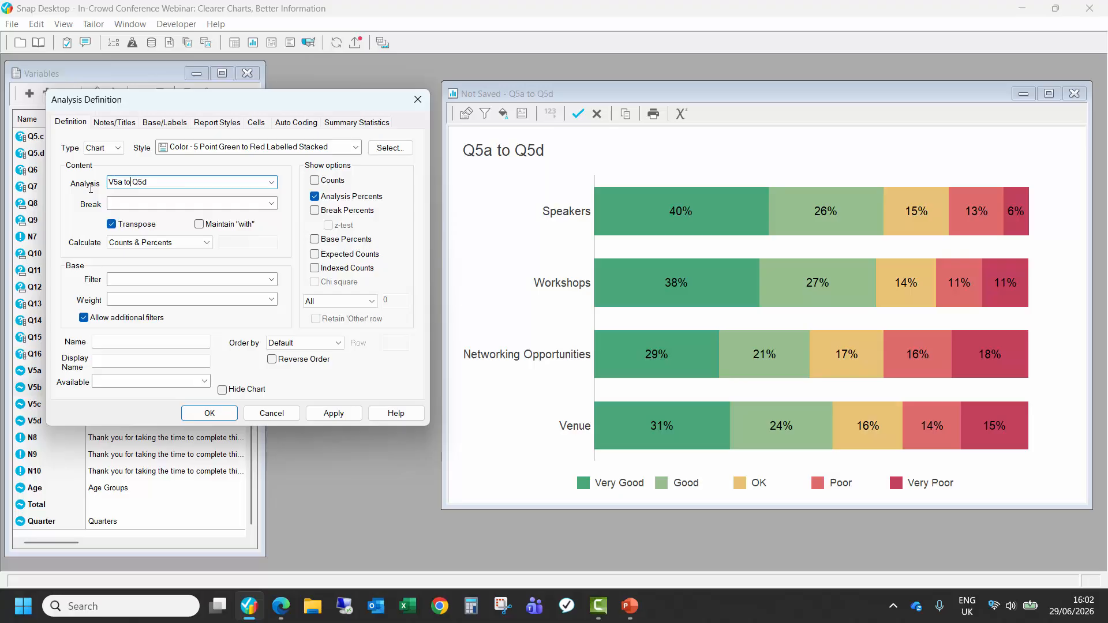
pyautogui.press('Delete')
pyautogui.write('V')
pyautogui.click(331, 414)
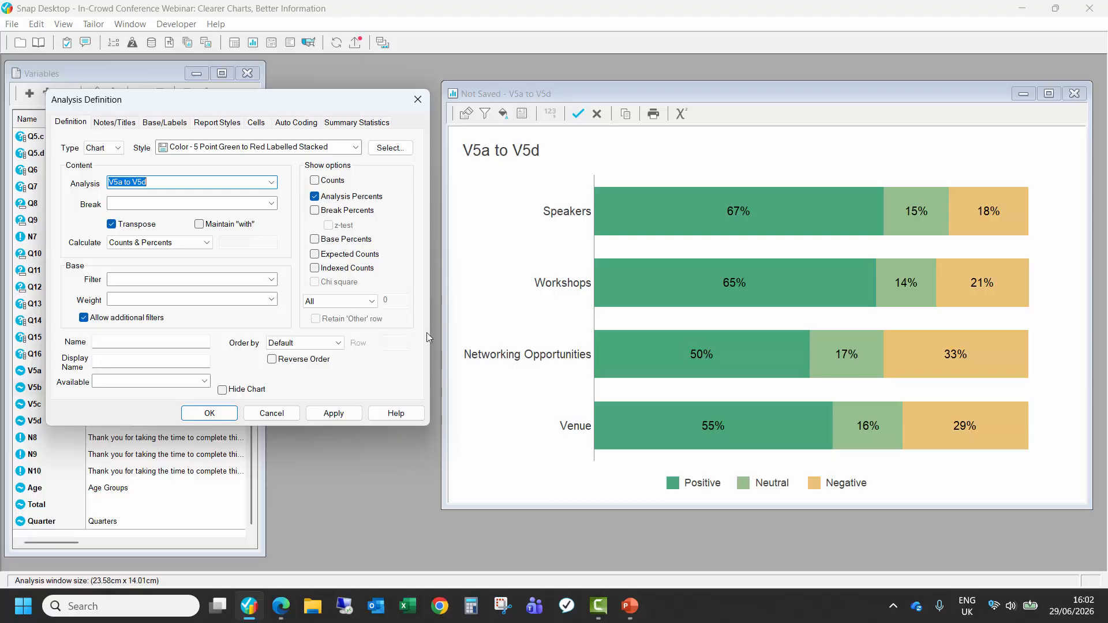
# Step: Set the V5a to V5d chart style to Color - 3 Point Green to Red Labelled Stacked and confirm the definition
pyautogui.click(356, 148)
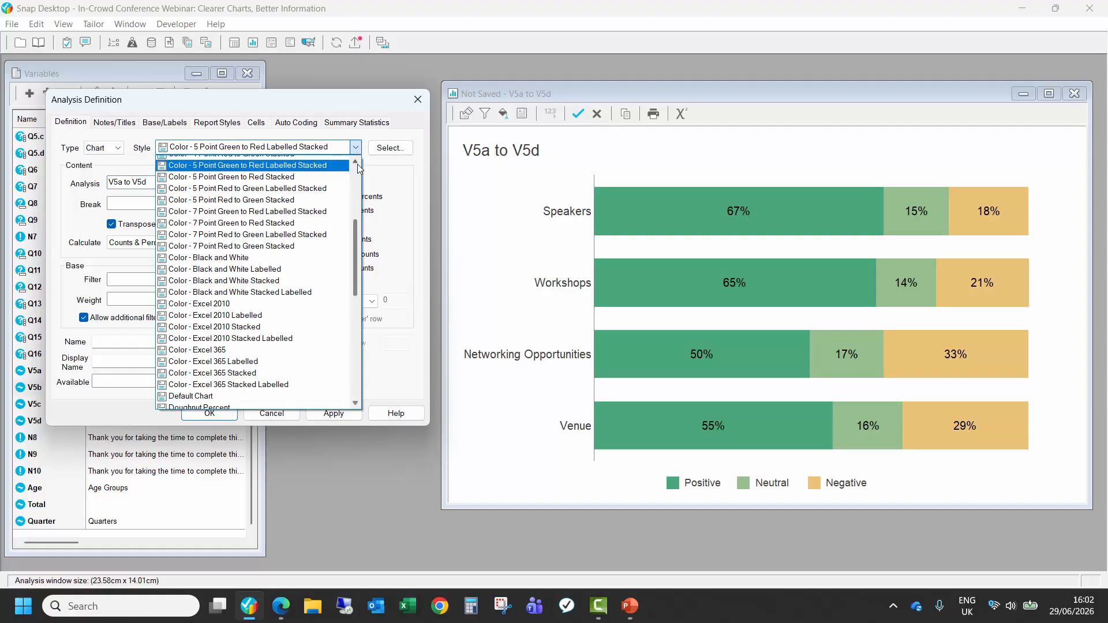
pyautogui.scroll(3, 357, 164)
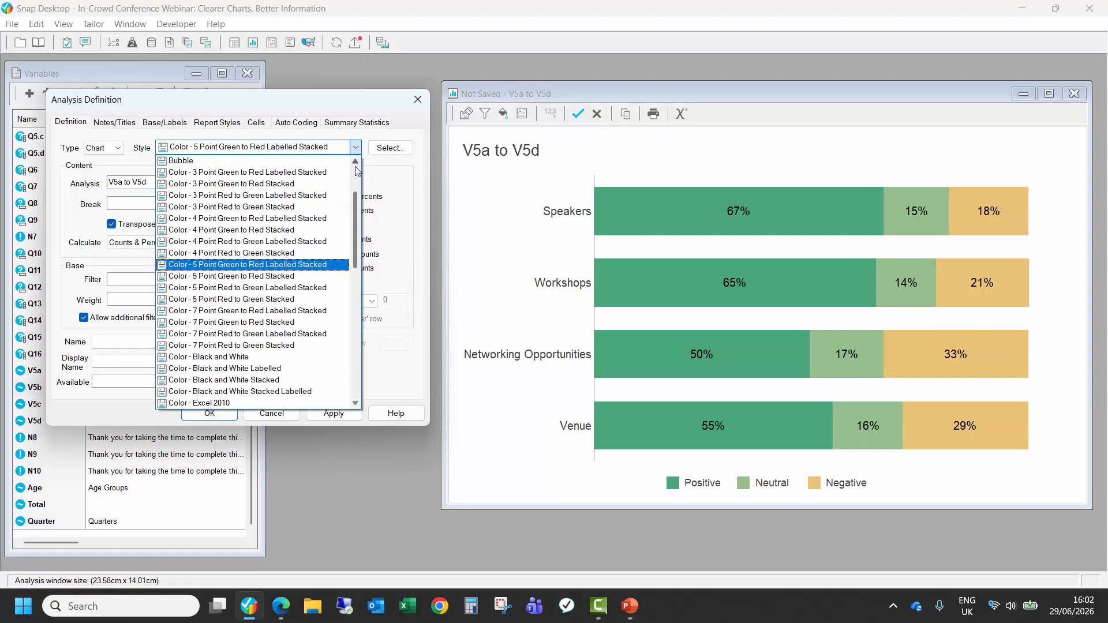
pyautogui.click(245, 172)
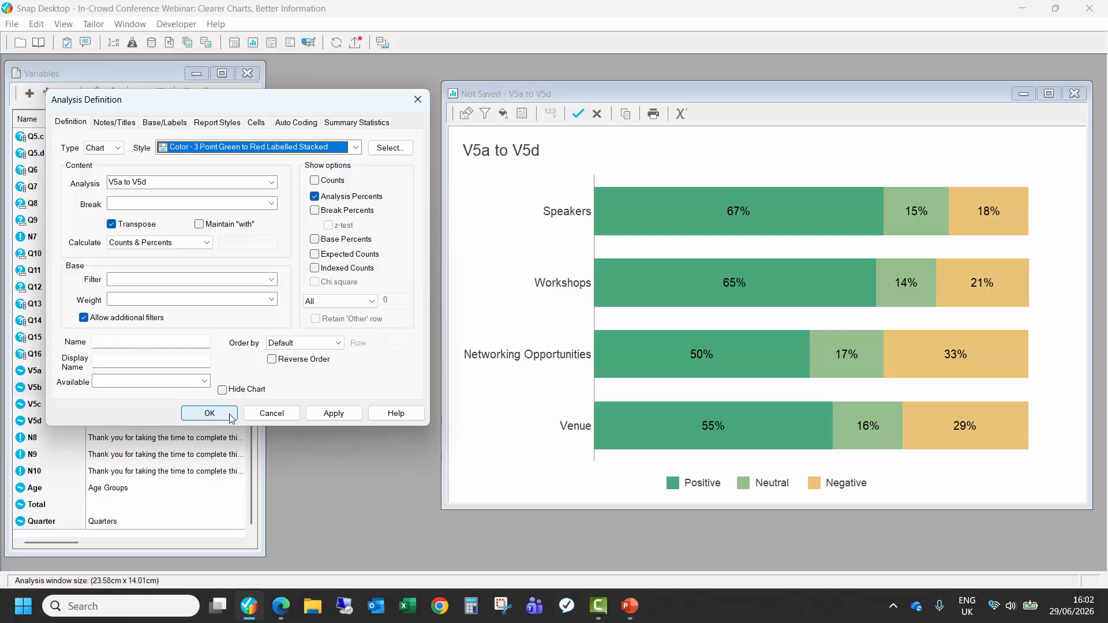
pyautogui.click(209, 413)
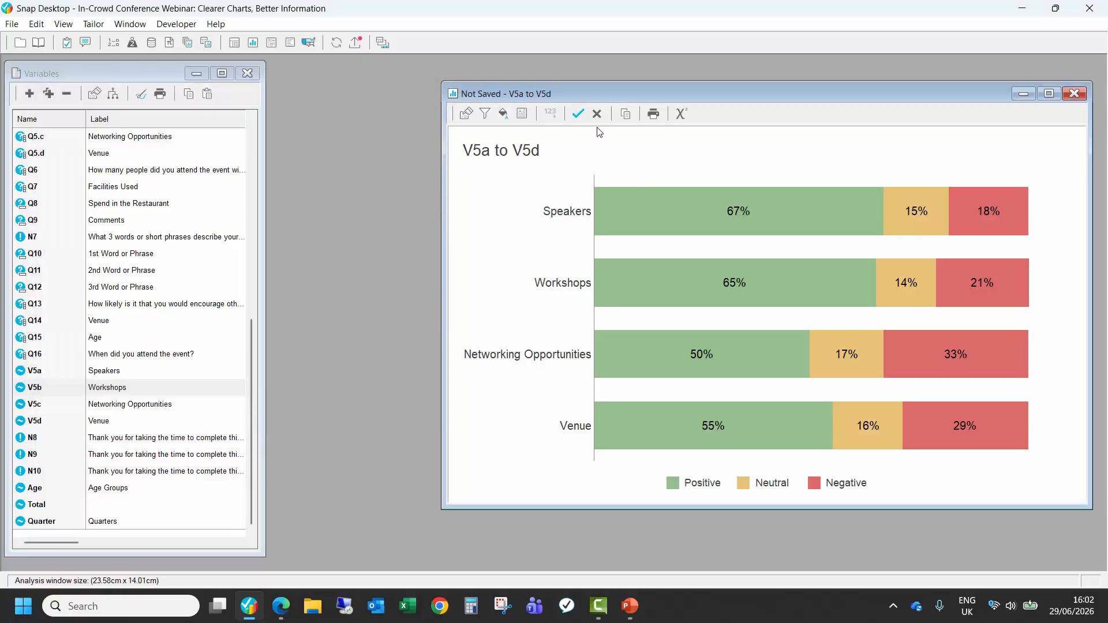
# Step: Save the V5a to V5d analysis and close both the chart and the variables list
pyautogui.click(578, 113)
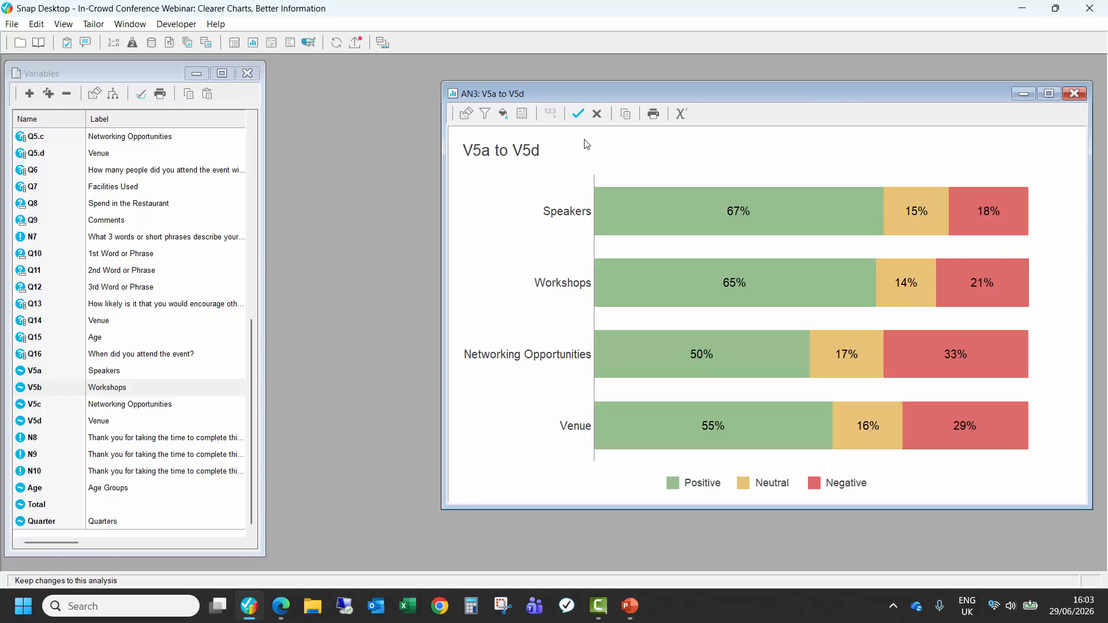
pyautogui.click(1074, 95)
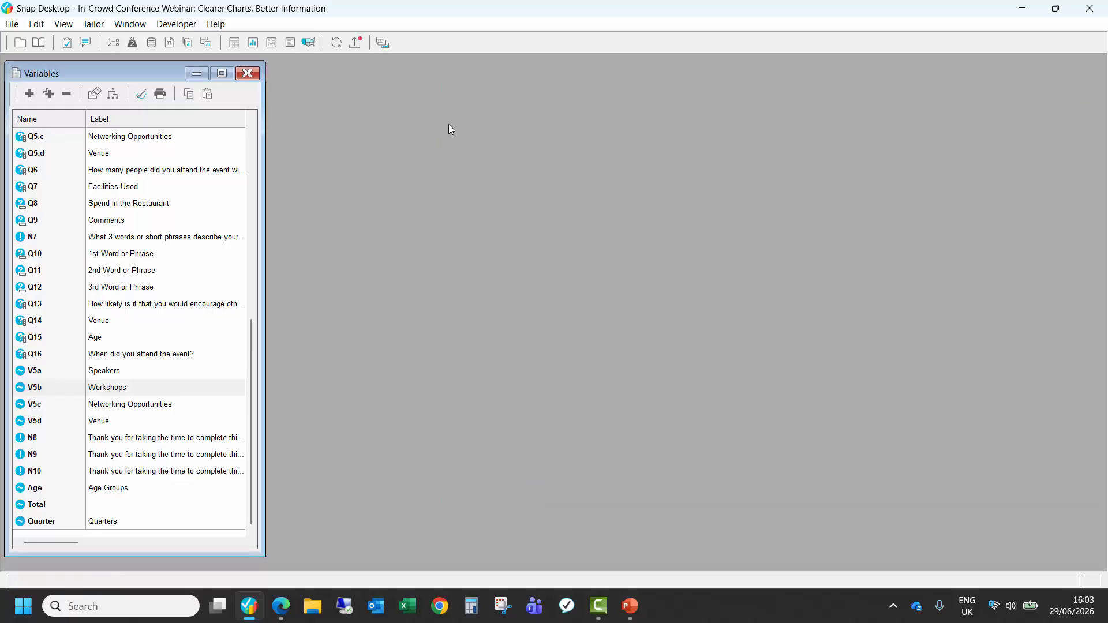
pyautogui.click(247, 74)
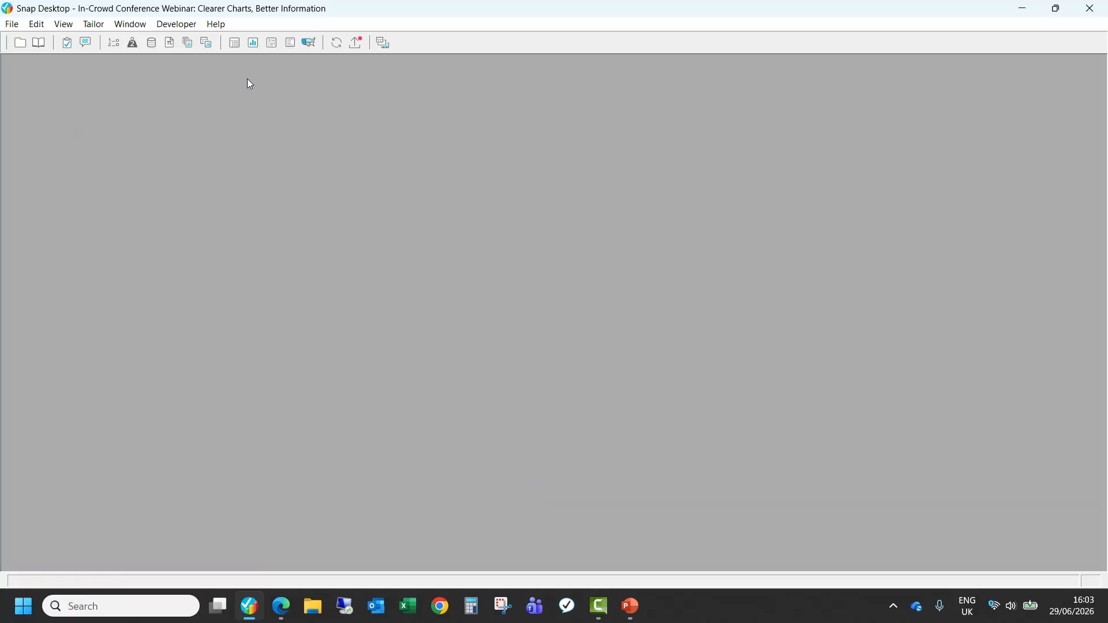
# Step: Open the survey's weights and examine the code values of the Score5to1 weight
pyautogui.click(136, 46)
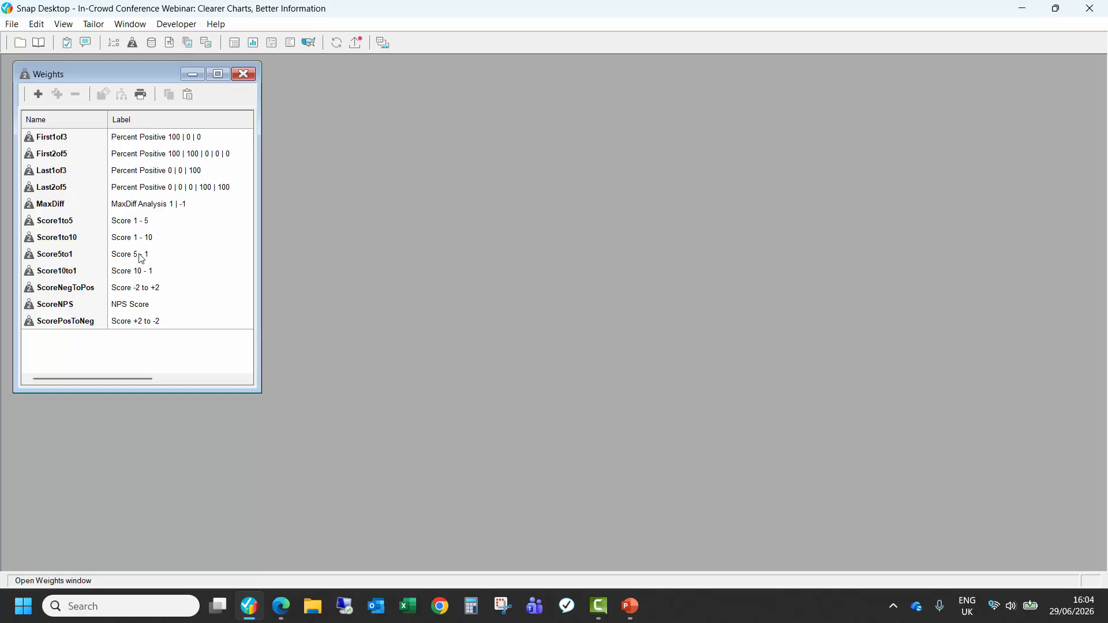
pyautogui.doubleClick(160, 259)
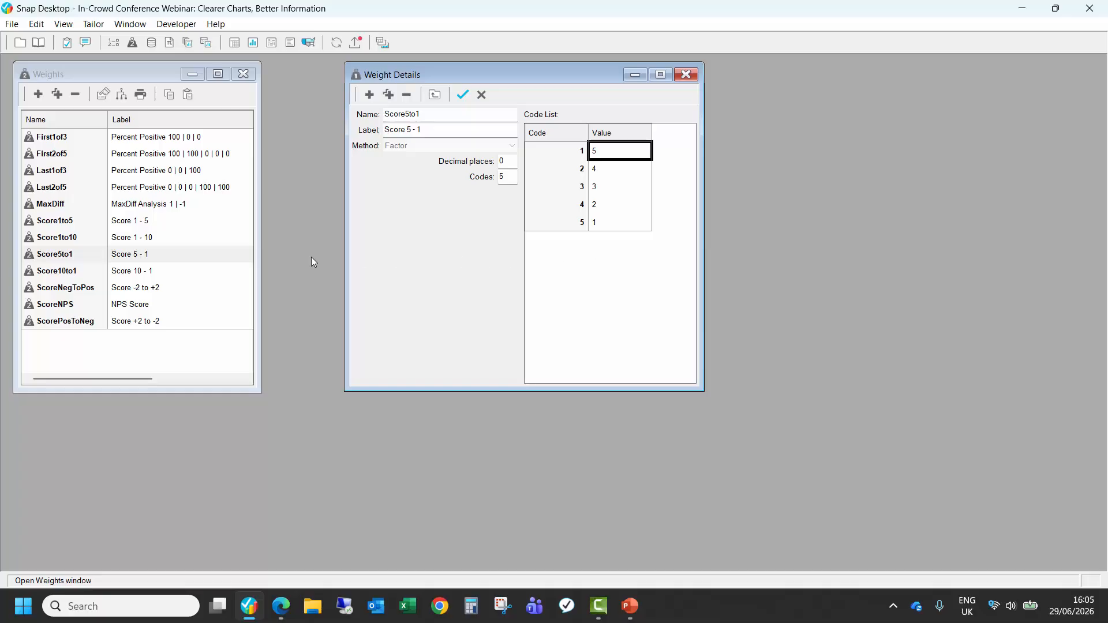
pyautogui.doubleClick(71, 223)
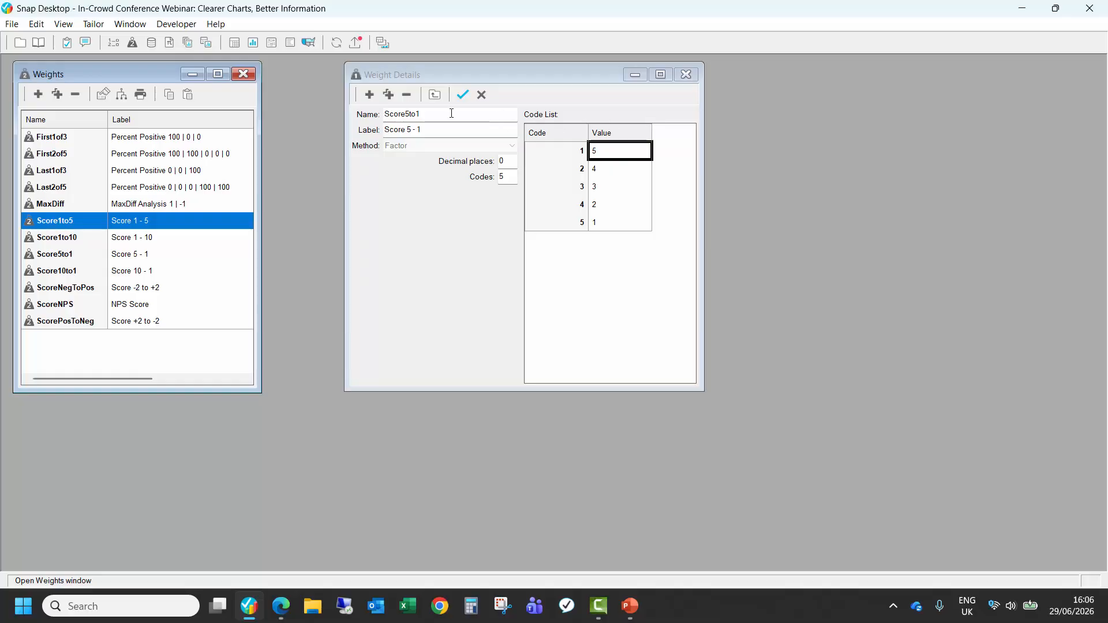
# Step: Copy the weight name Score5to1 from its details and close the weight windows
pyautogui.moveTo(442, 118); pyautogui.dragTo(386, 125)
pyautogui.hotkey('ctrl', 'c')
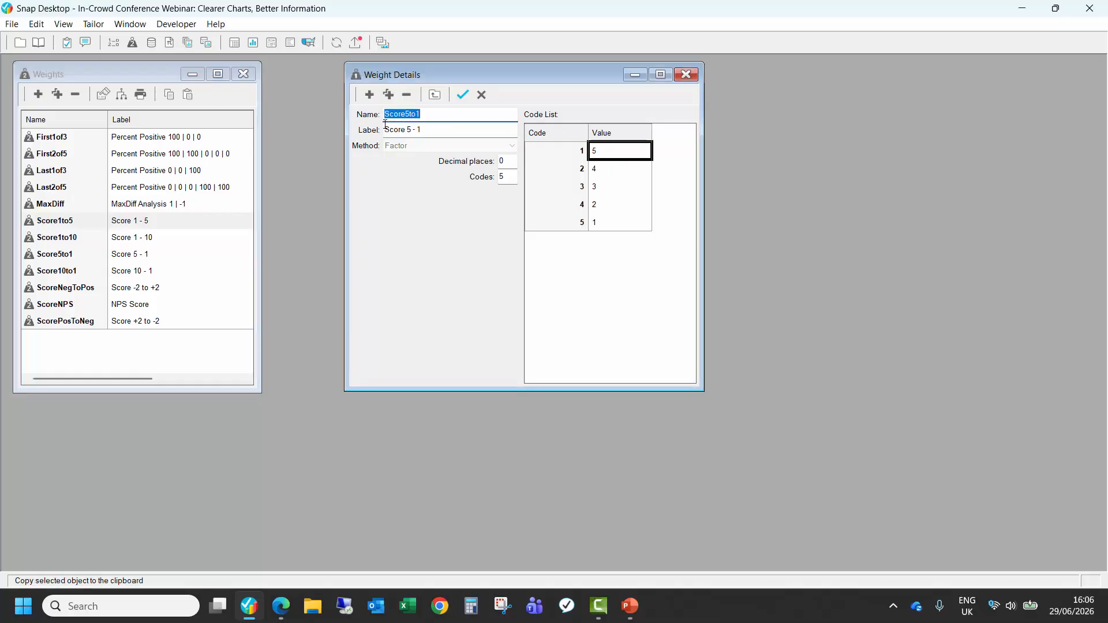
pyautogui.click(686, 75)
pyautogui.click(243, 74)
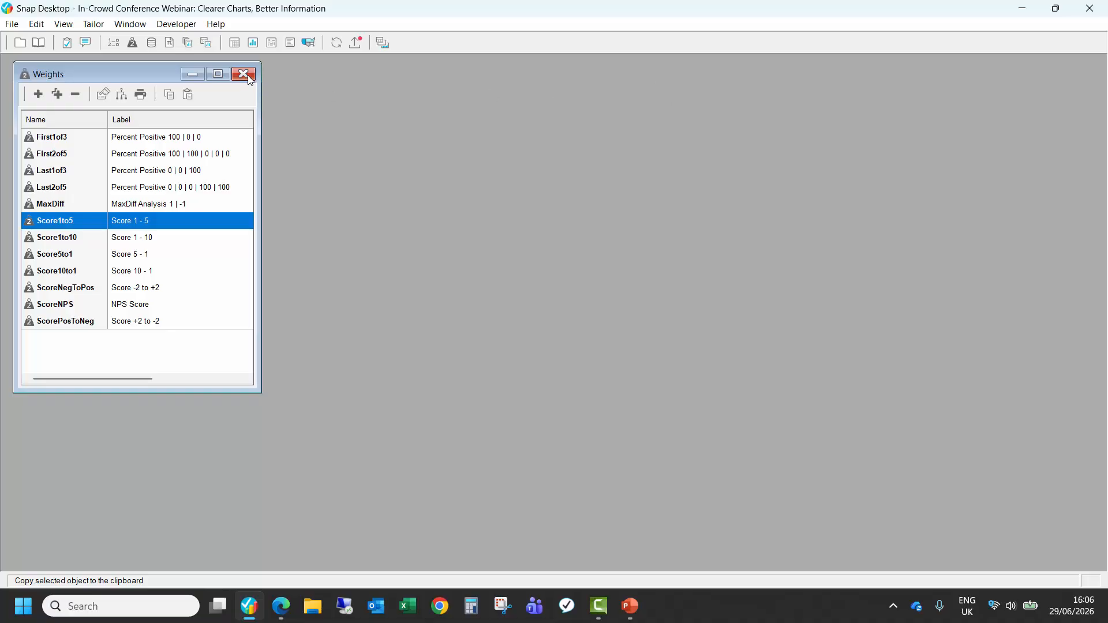
# Step: Start a new chart analysis of Q5.a to Q5.d using the Horizontal Bar Counts Labelled Transposed style
pyautogui.click(252, 46)
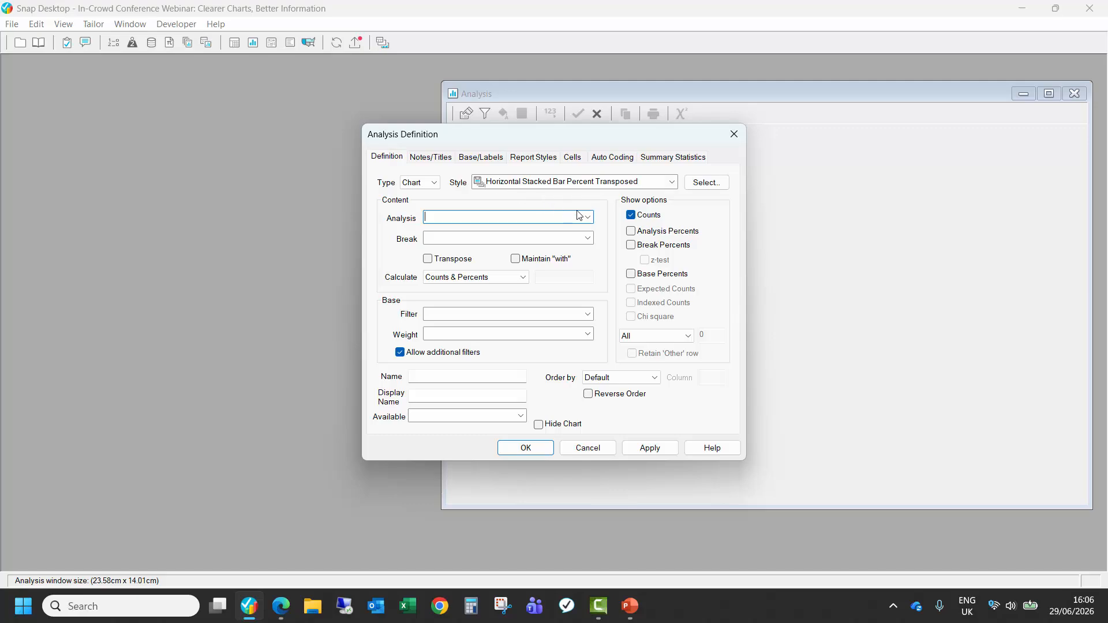
pyautogui.click(587, 219)
pyautogui.click(568, 284)
pyautogui.moveTo(582, 130); pyautogui.dragTo(265, 108)
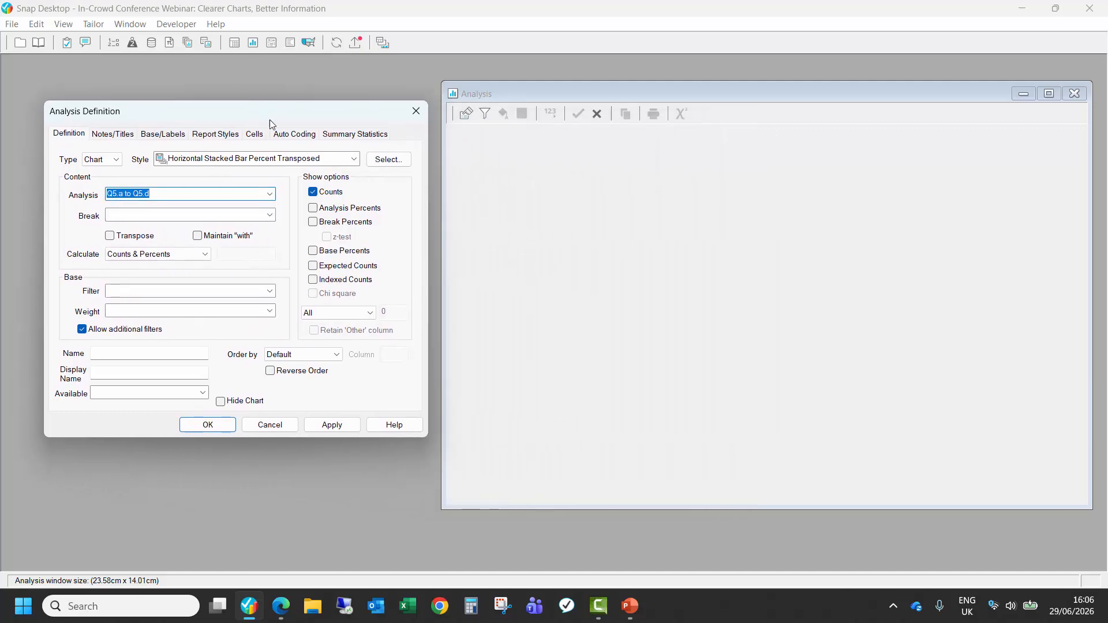
pyautogui.click(353, 158)
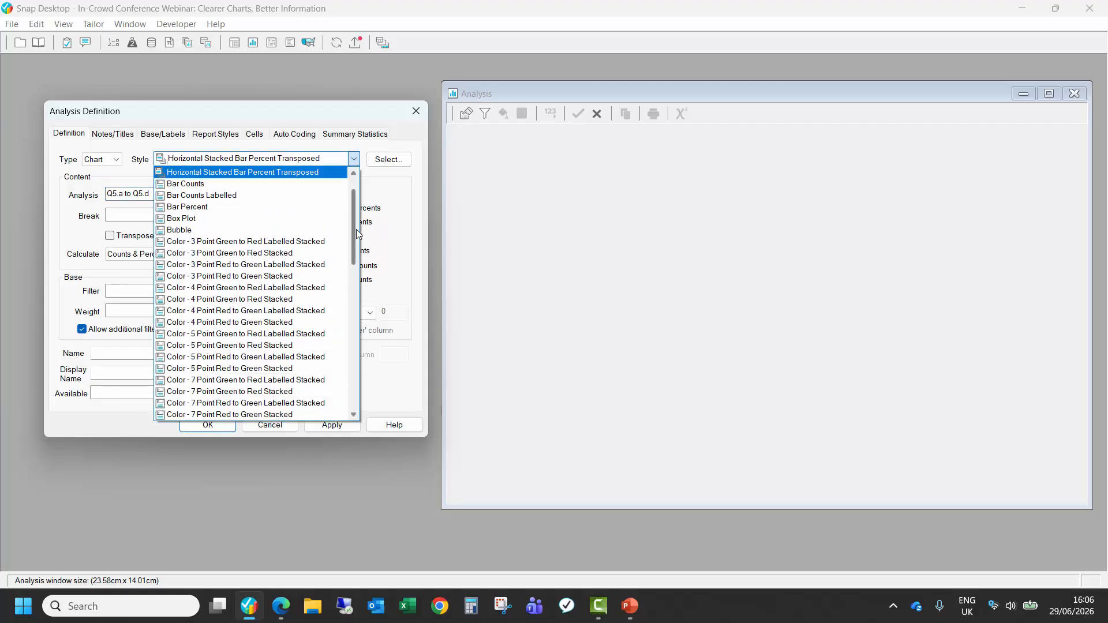
pyautogui.moveTo(356, 230); pyautogui.dragTo(349, 348)
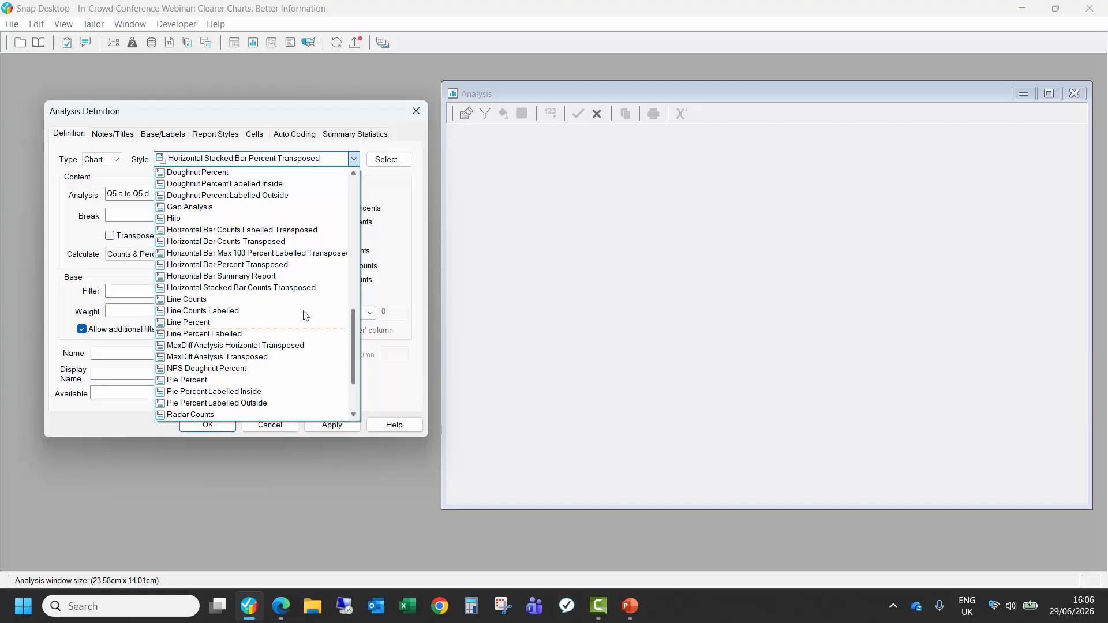
pyautogui.click(252, 231)
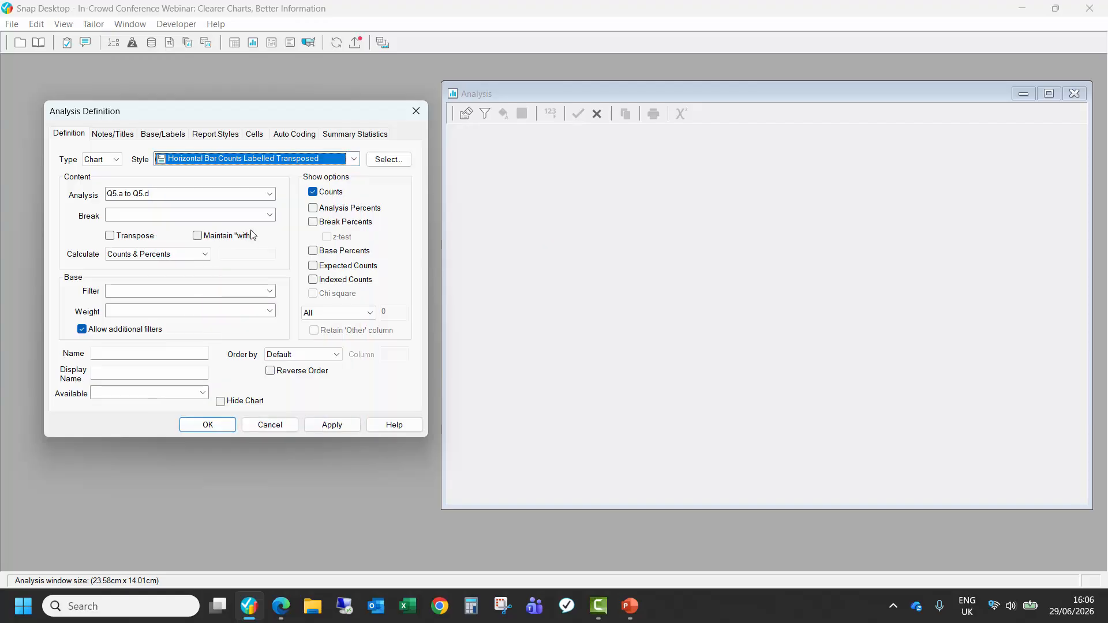
# Step: Set the new chart to calculate Means & Significances using the copied Score5to1 weight
pyautogui.click(144, 257)
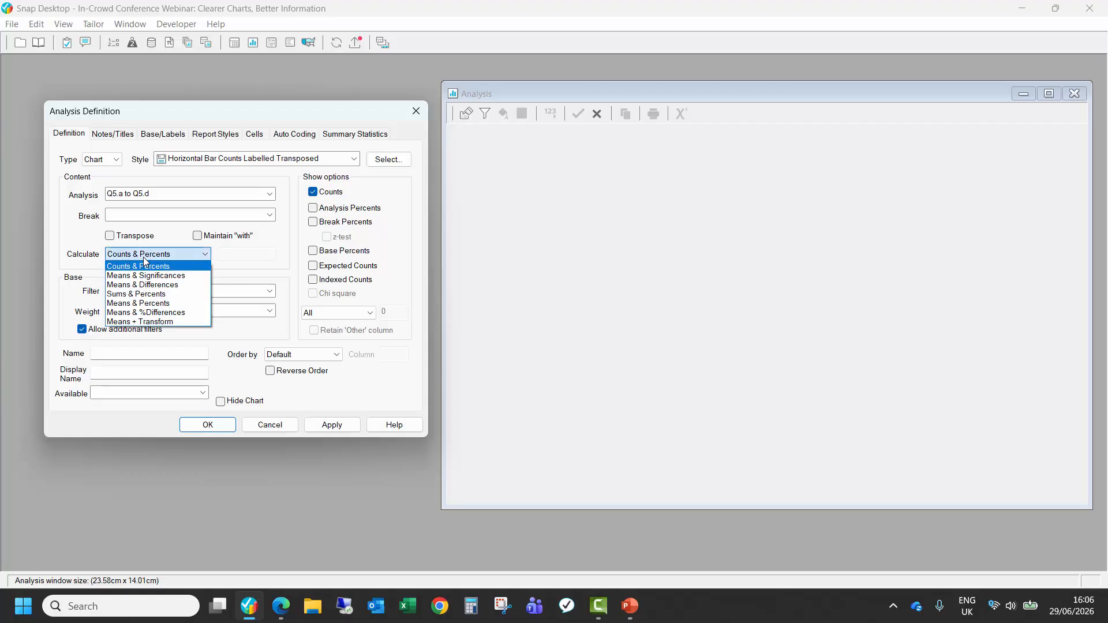
pyautogui.click(117, 285)
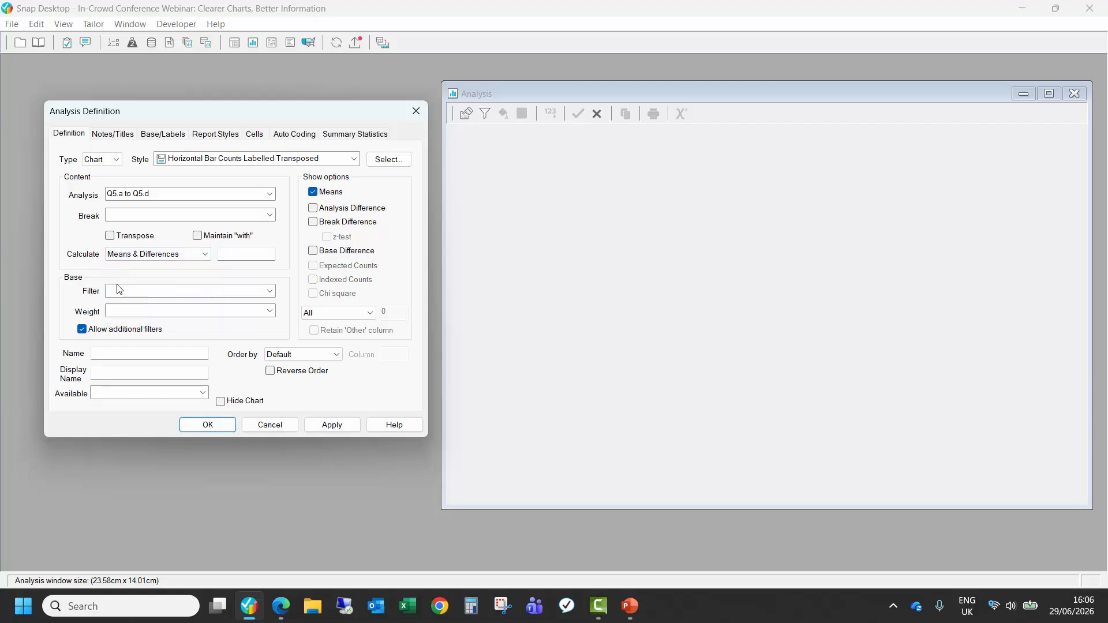
pyautogui.click(123, 256)
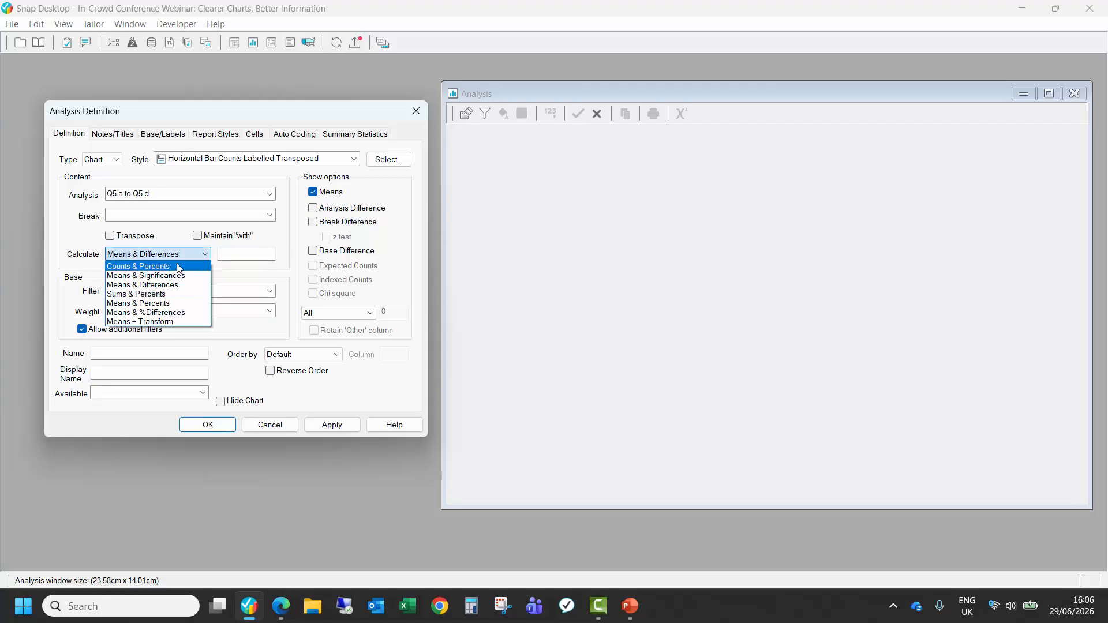
pyautogui.click(144, 275)
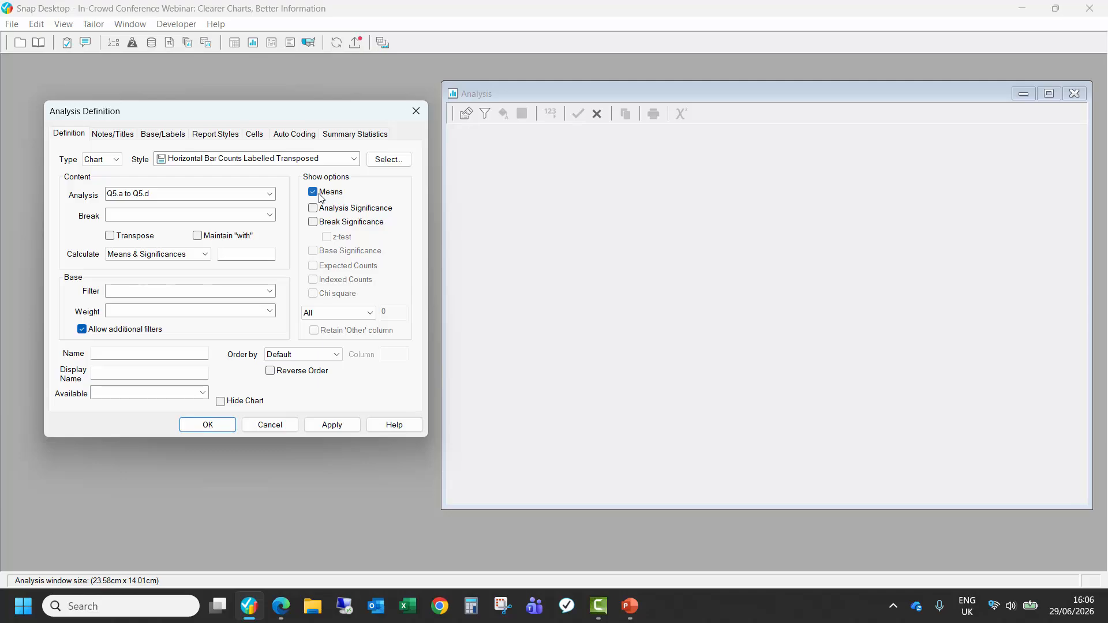
pyautogui.click(235, 255)
pyautogui.hotkey('ctrl', 'v')
pyautogui.click(152, 216)
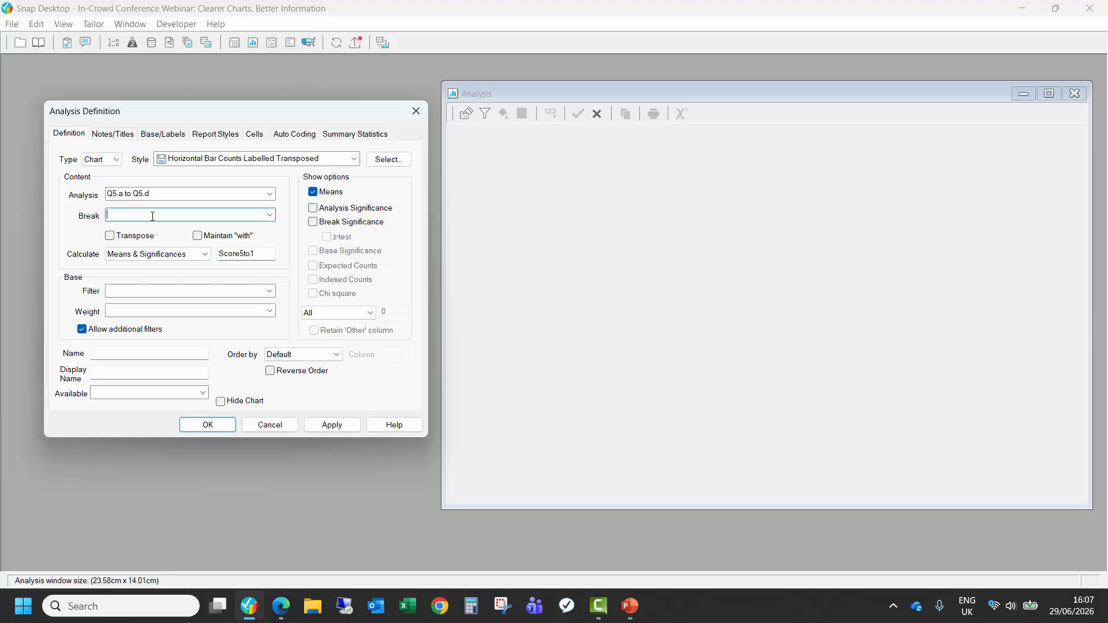
# Step: Break the Q5.a to Q5.d mean scores down by Q1 and transpose the chart
pyautogui.write('Q1')
pyautogui.click(331, 426)
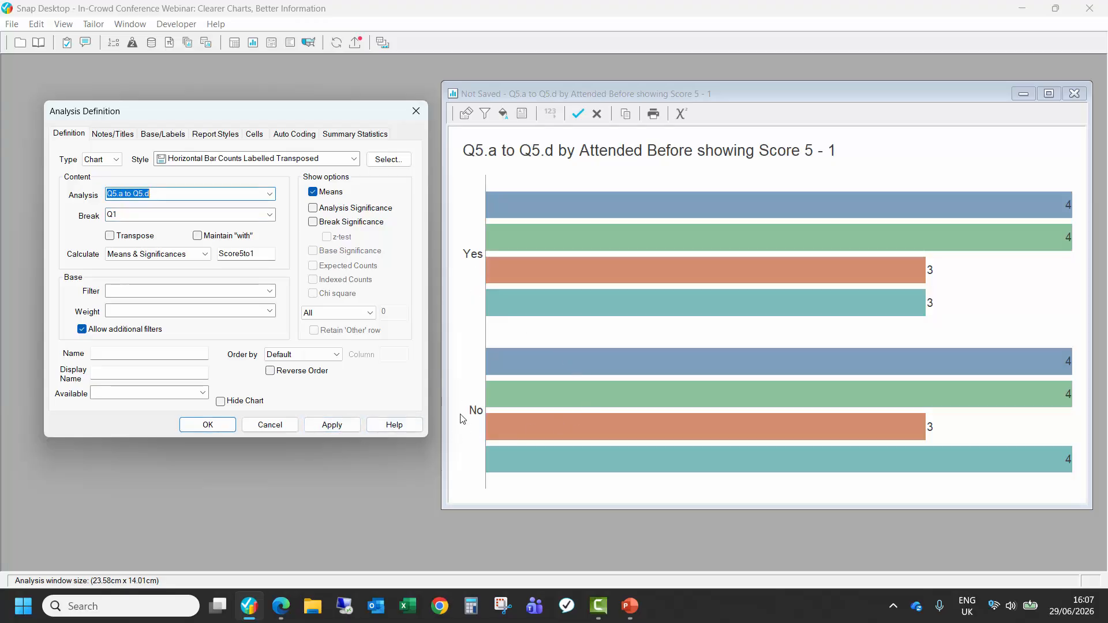
pyautogui.click(121, 233)
pyautogui.click(123, 235)
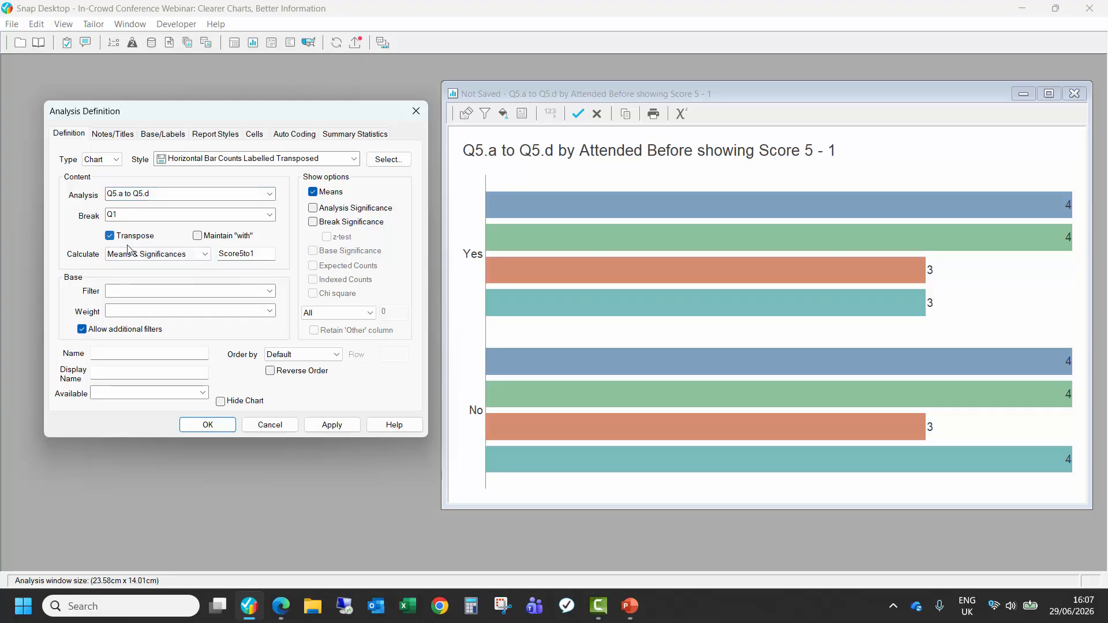
pyautogui.click(339, 427)
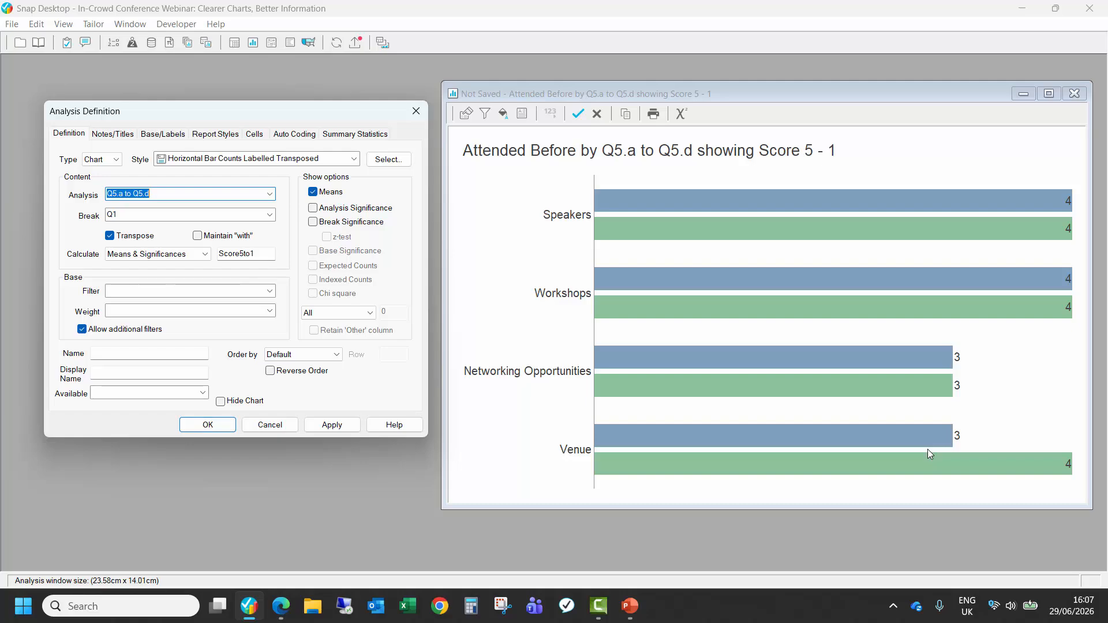
# Step: Set the means in the analysis cells to 2 decimal places
pyautogui.click(254, 135)
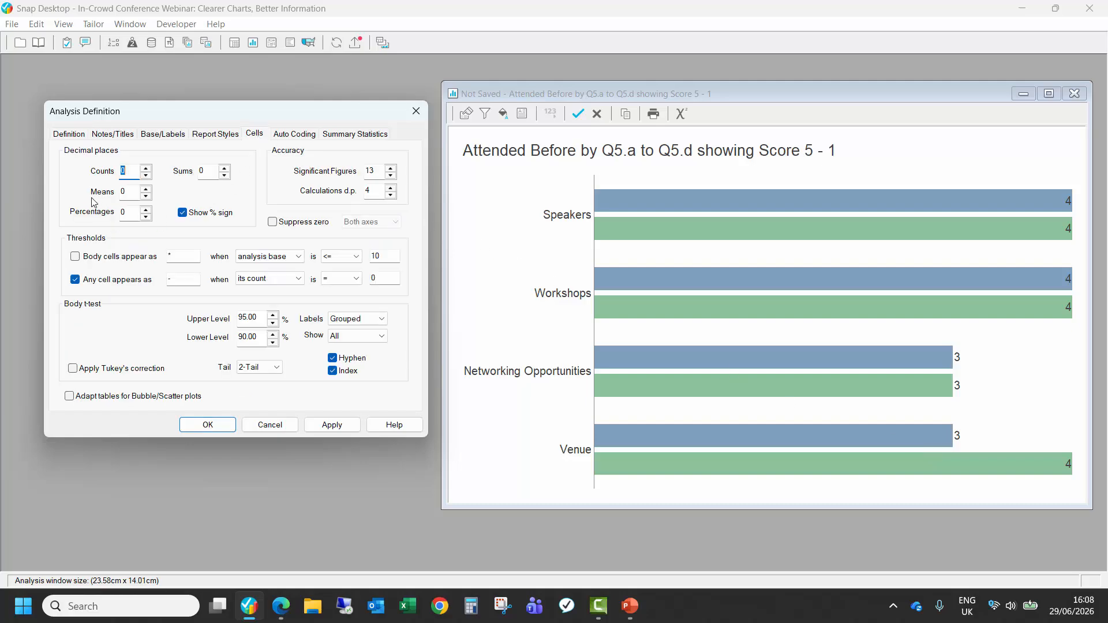
pyautogui.click(146, 188)
pyautogui.click(146, 188)
pyautogui.click(229, 425)
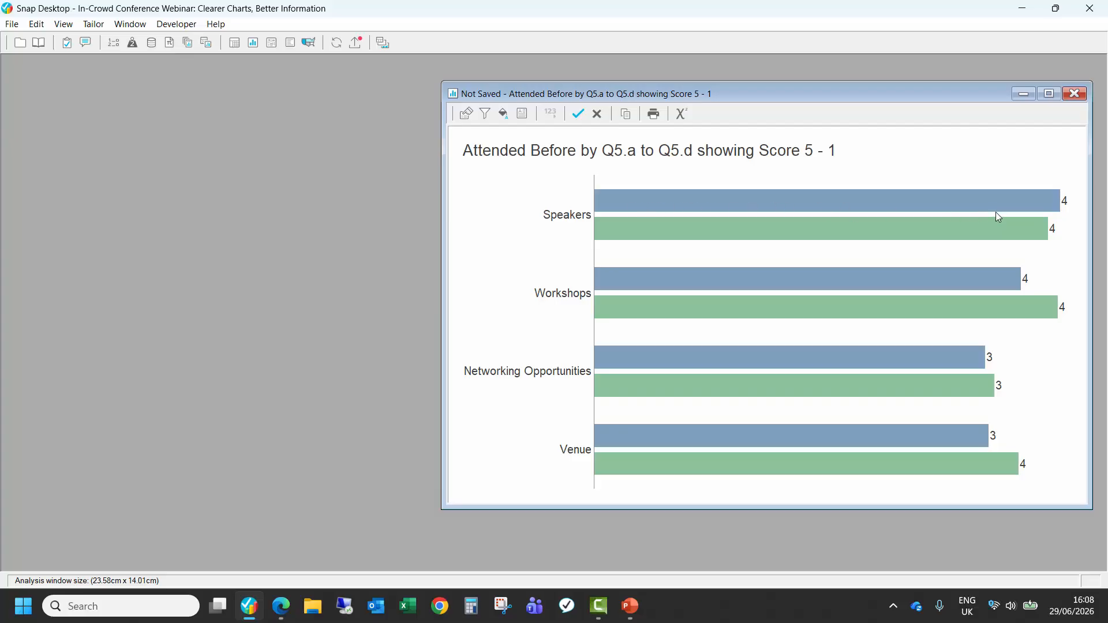
# Step: Format the datapoint label defaults of both the Yes and No series as 0.00 numbers and save the analysis
pyautogui.doubleClick(1065, 204)
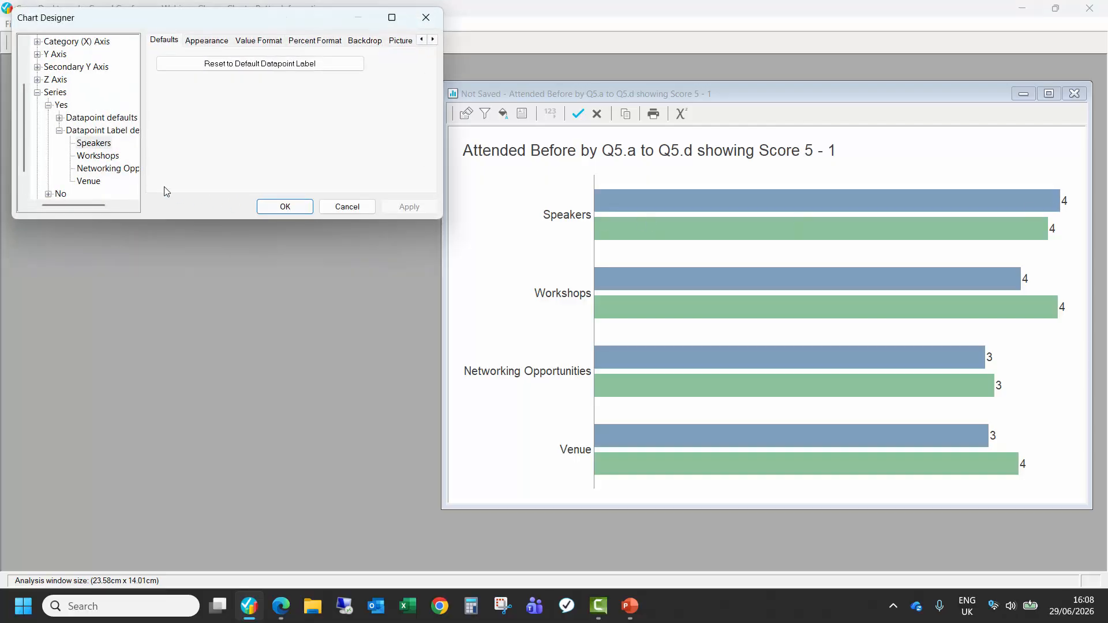
pyautogui.click(100, 131)
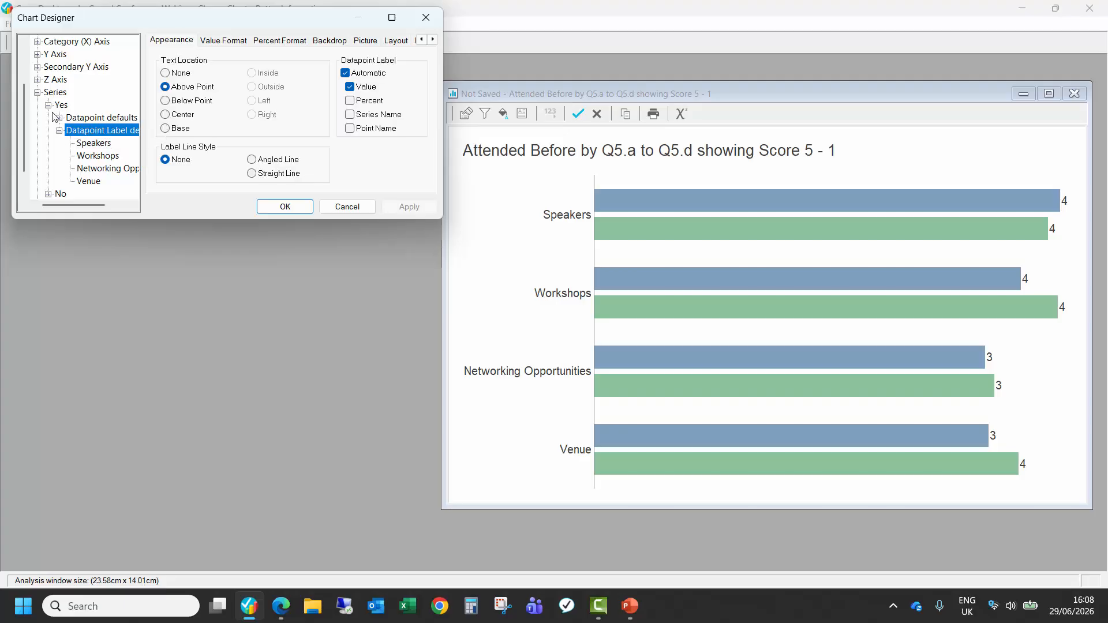
pyautogui.click(59, 130)
pyautogui.click(49, 170)
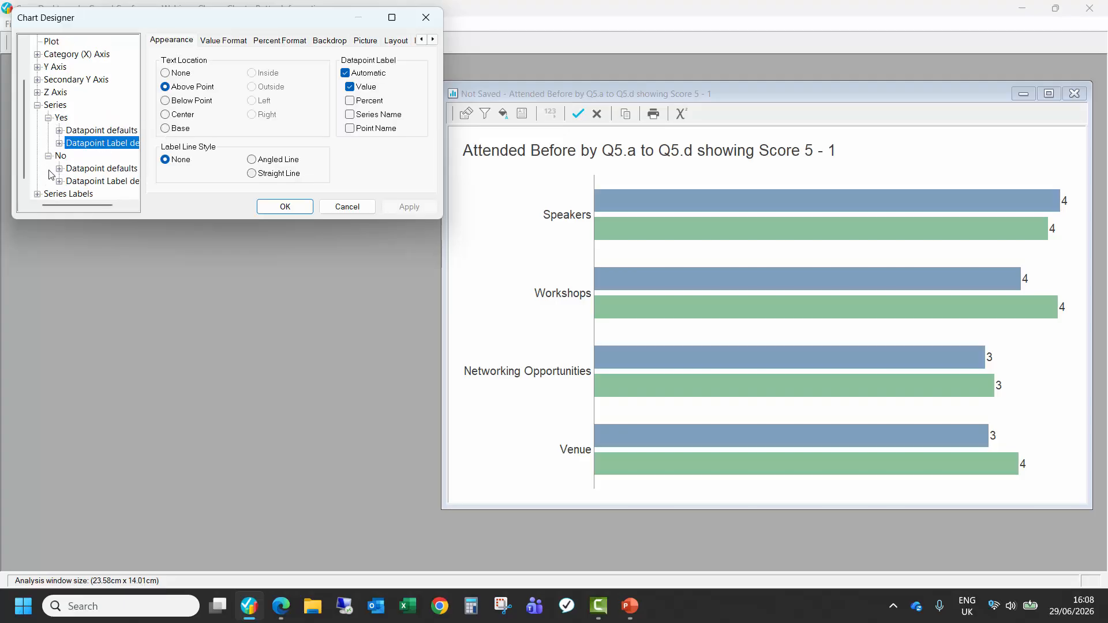
pyautogui.click(96, 183)
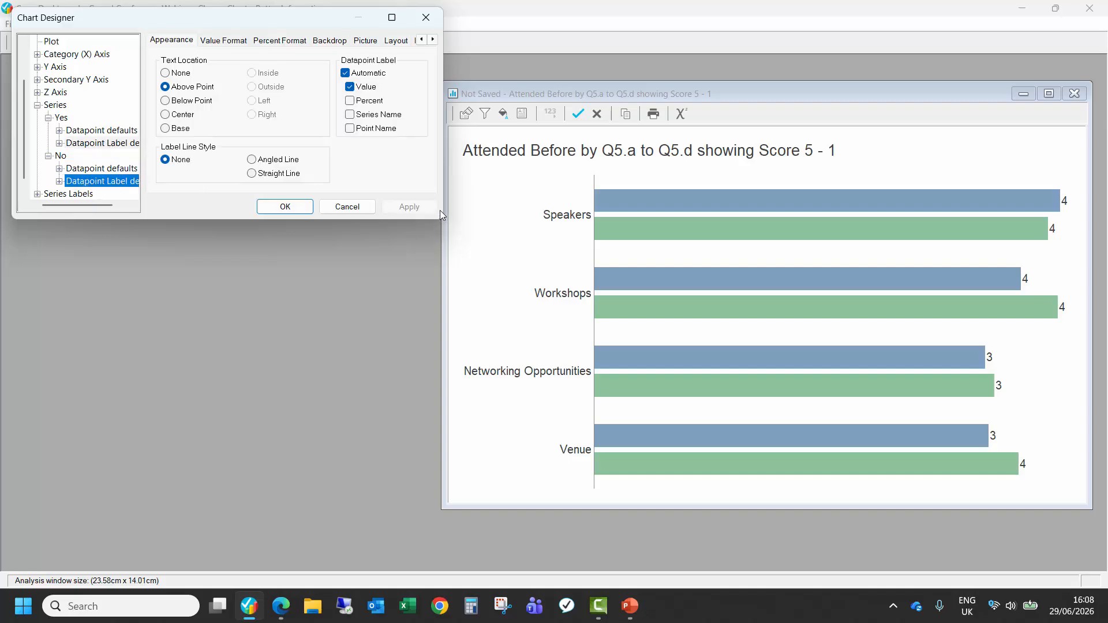
pyautogui.moveTo(442, 220); pyautogui.dragTo(511, 296)
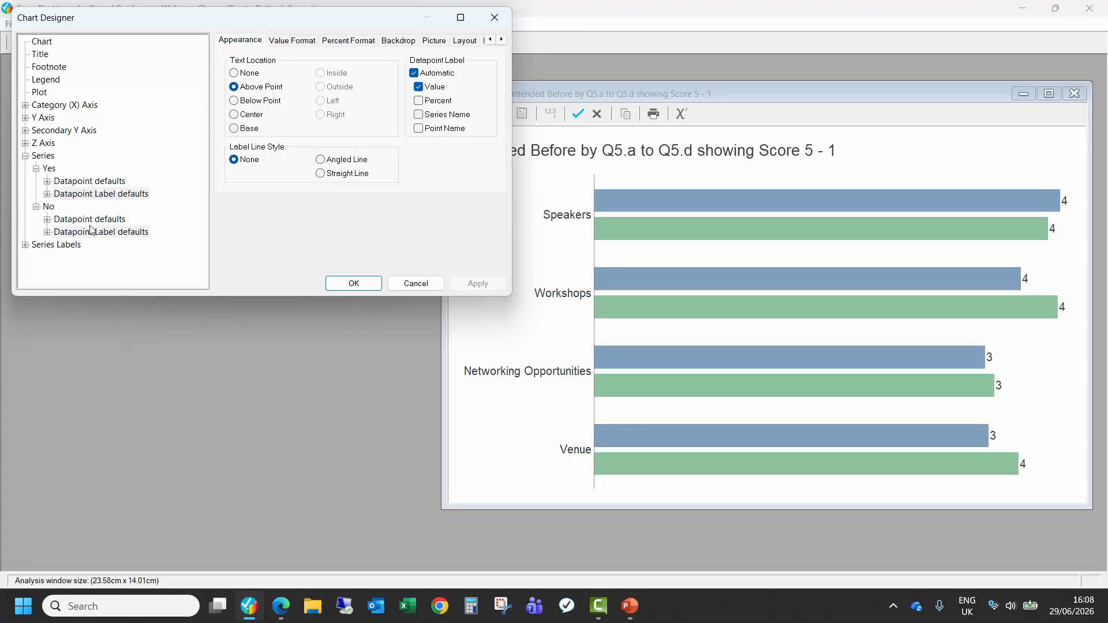
pyautogui.click(304, 41)
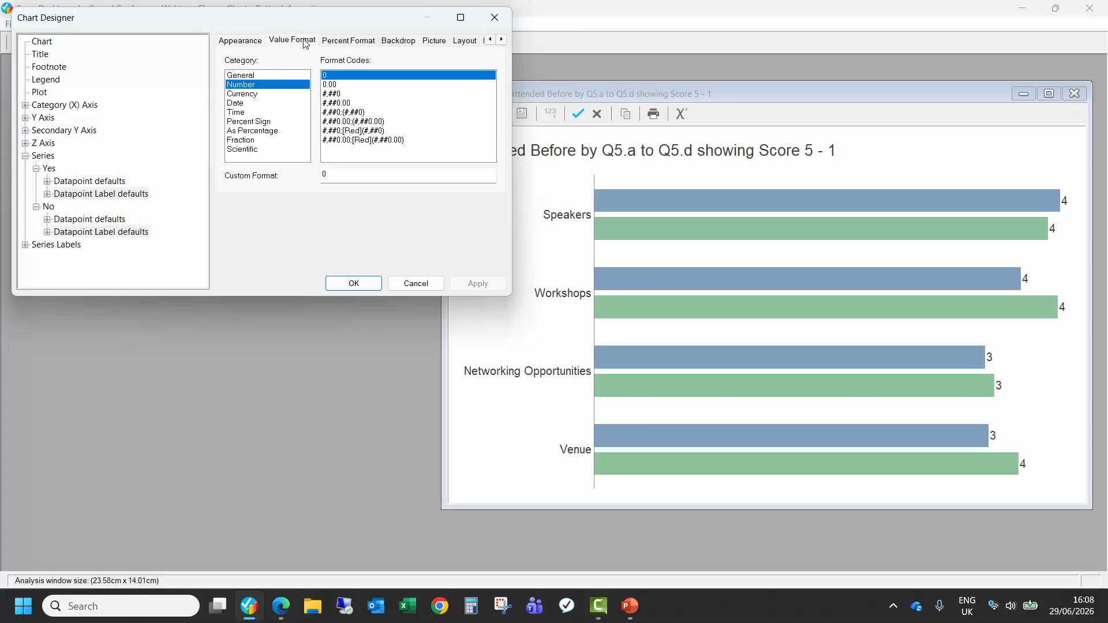
pyautogui.click(330, 85)
pyautogui.click(354, 284)
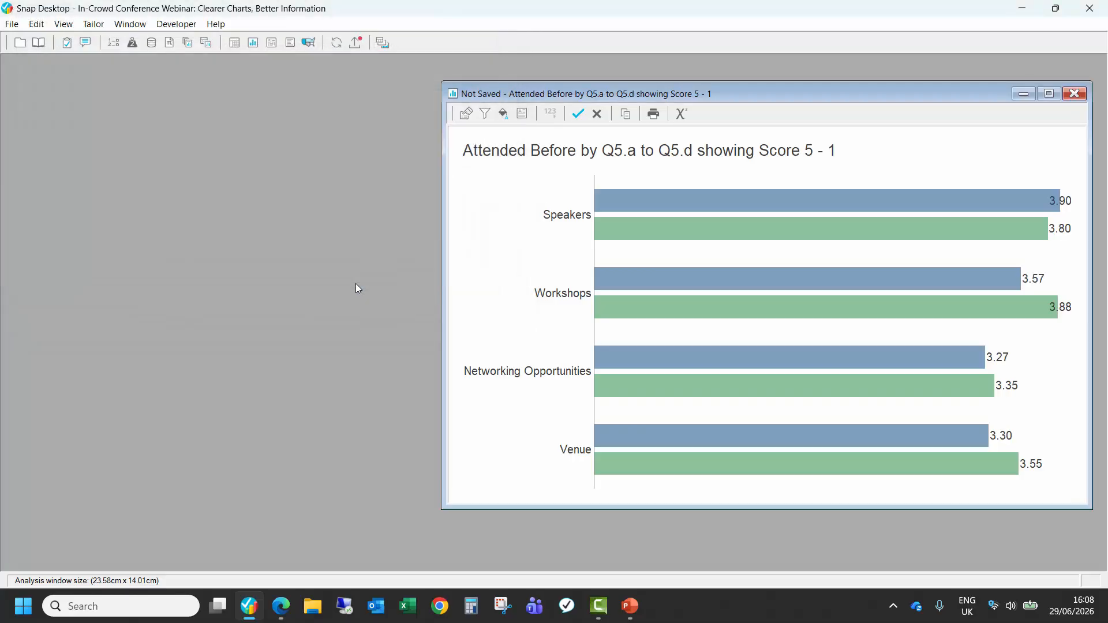
pyautogui.click(578, 114)
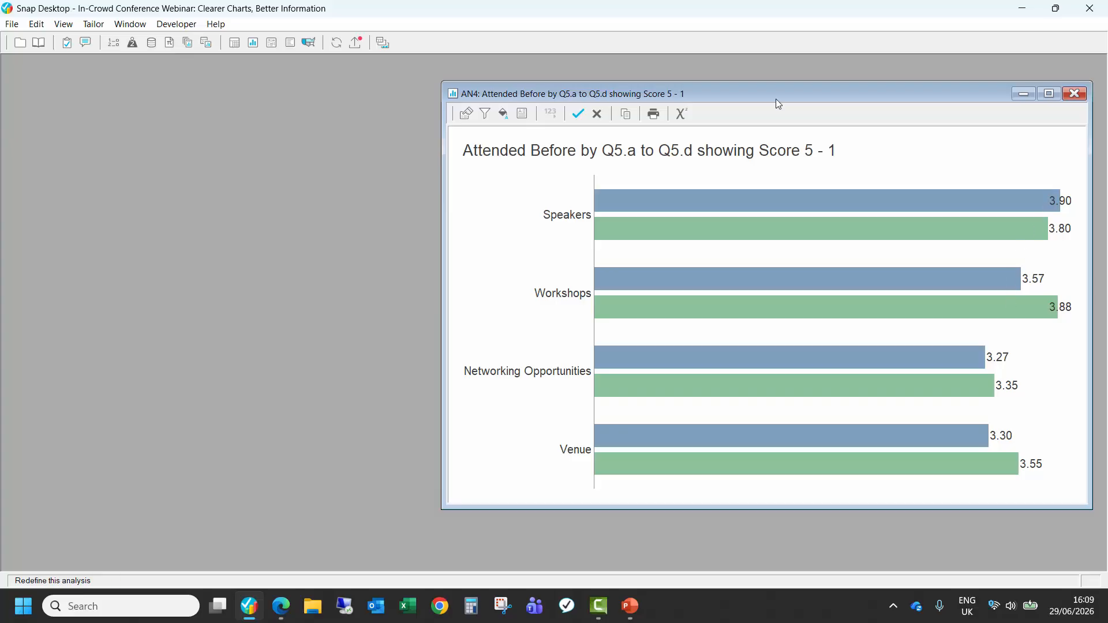
# Step: Reopen the chart's analysis definition, clear the Q1 break and try to apply it without a break
pyautogui.click(466, 114)
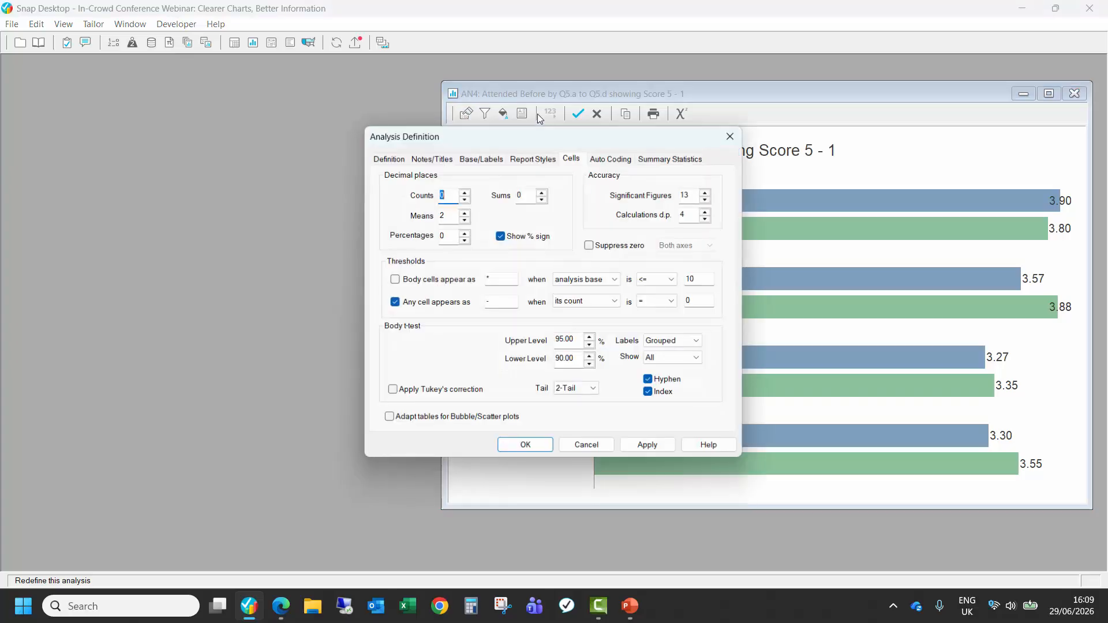
pyautogui.moveTo(589, 129); pyautogui.dragTo(265, 93)
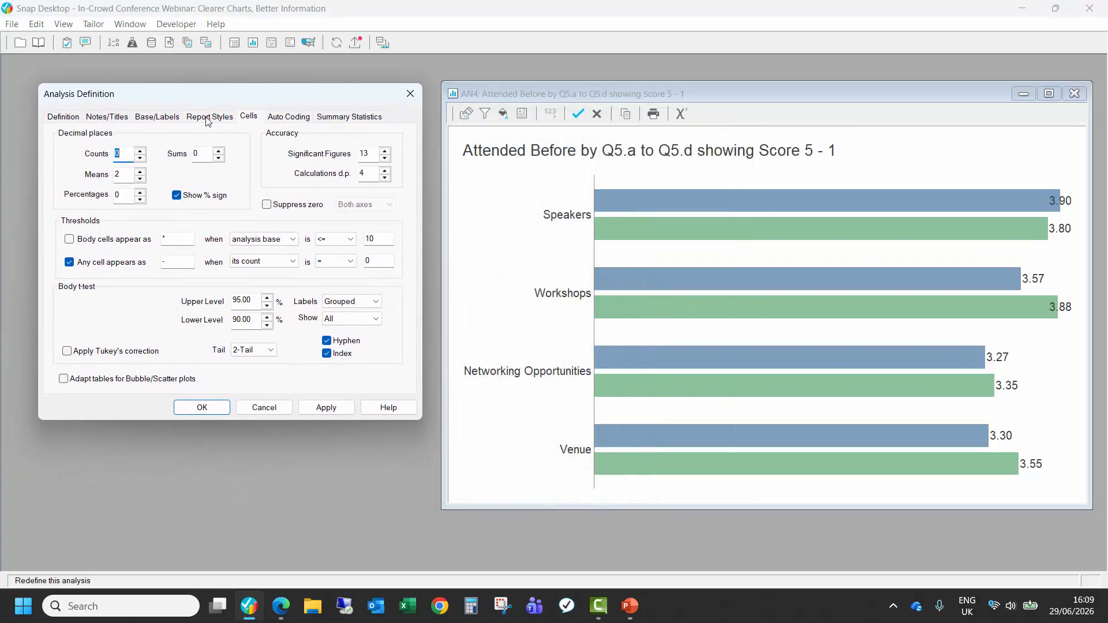
pyautogui.click(68, 116)
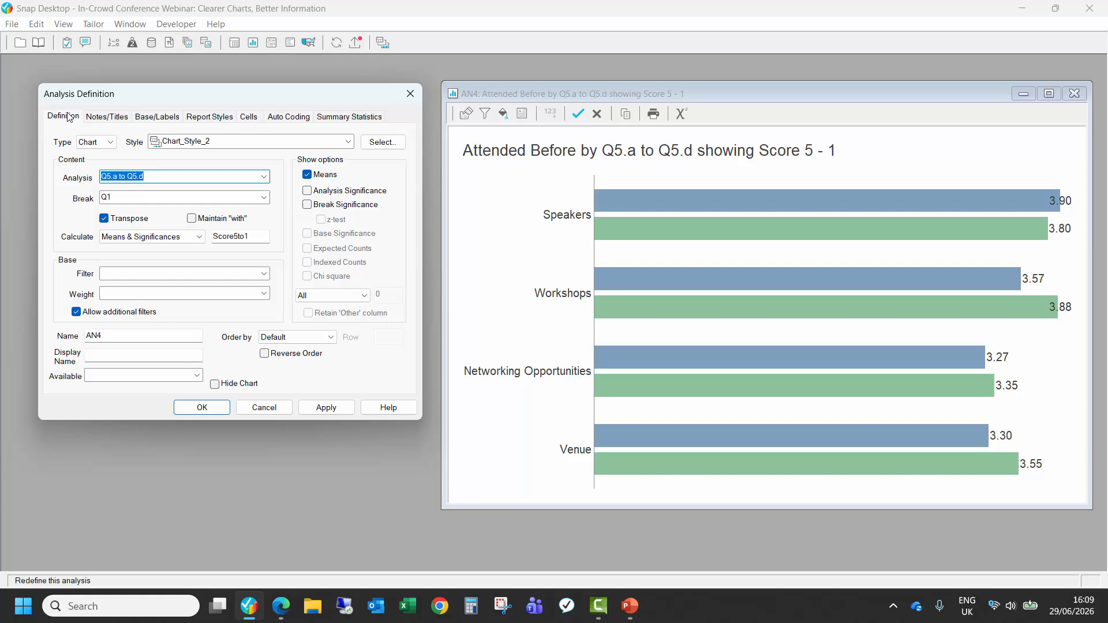
pyautogui.click(116, 196)
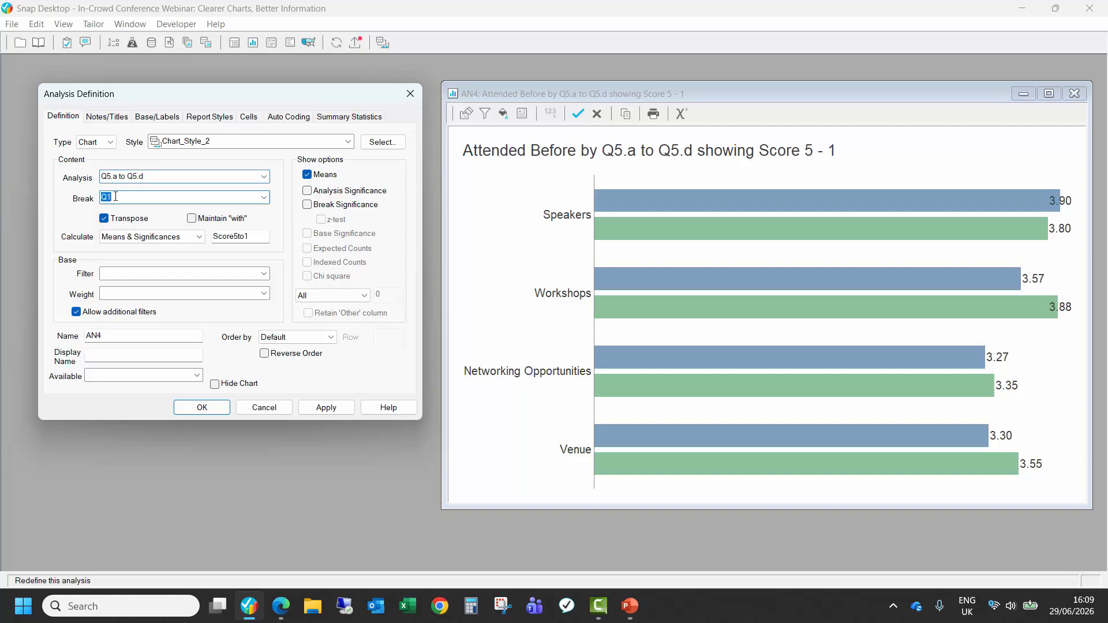
pyautogui.press('Delete')
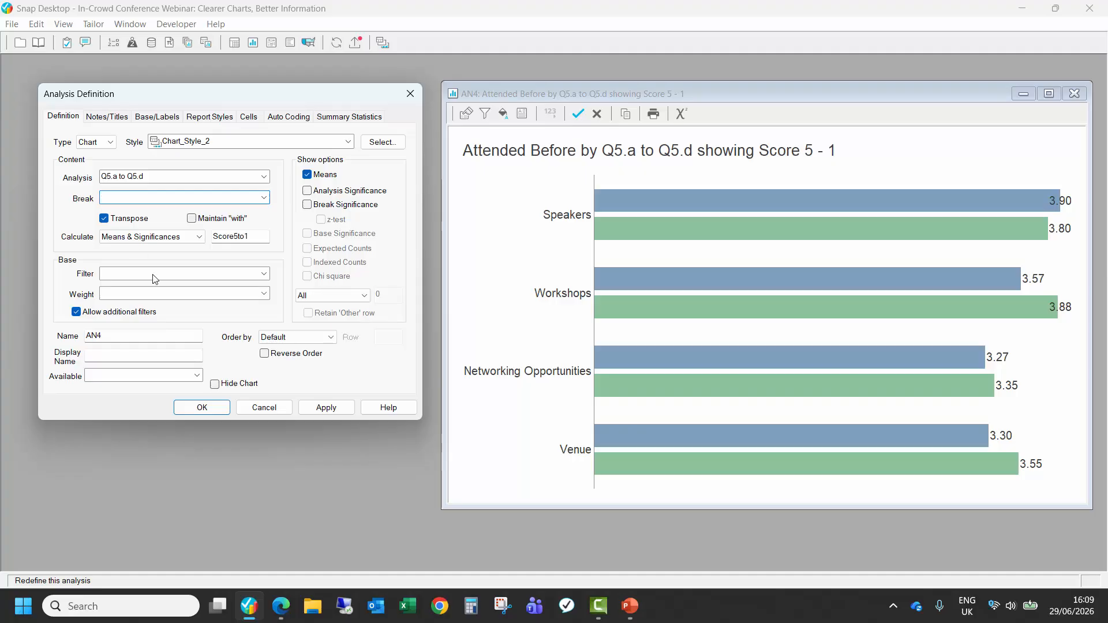
pyautogui.click(309, 409)
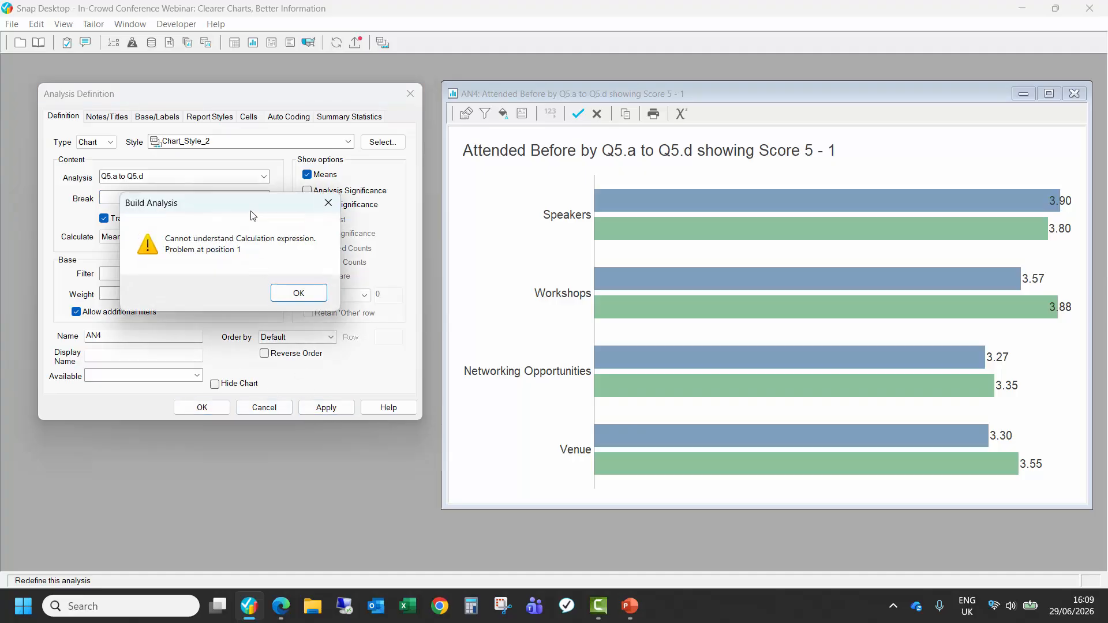
pyautogui.moveTo(257, 212); pyautogui.dragTo(419, 176)
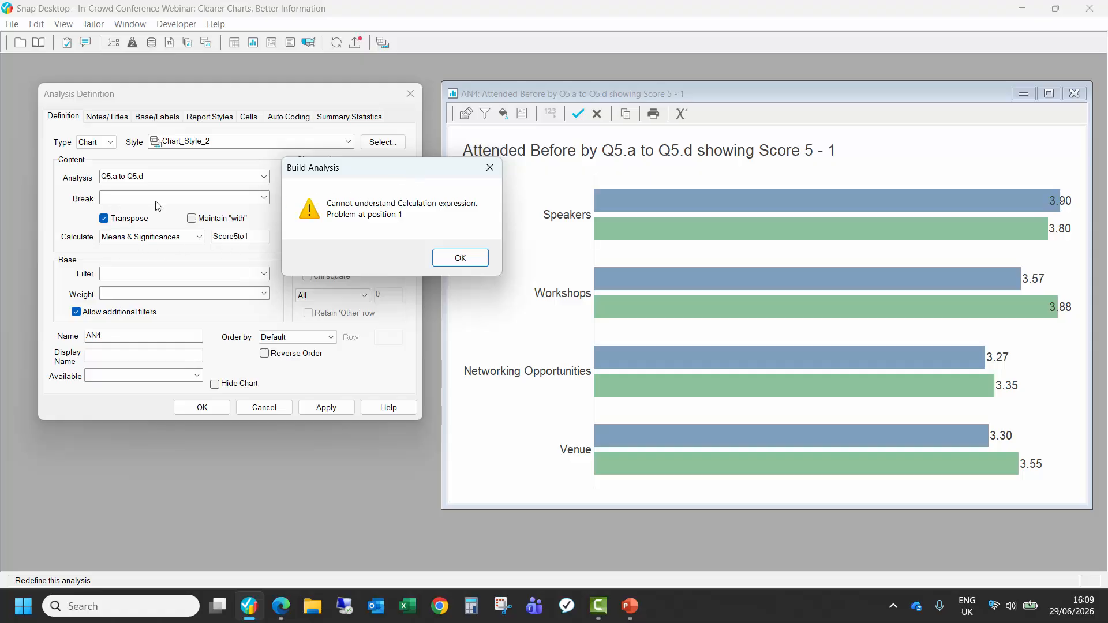
pyautogui.click(449, 263)
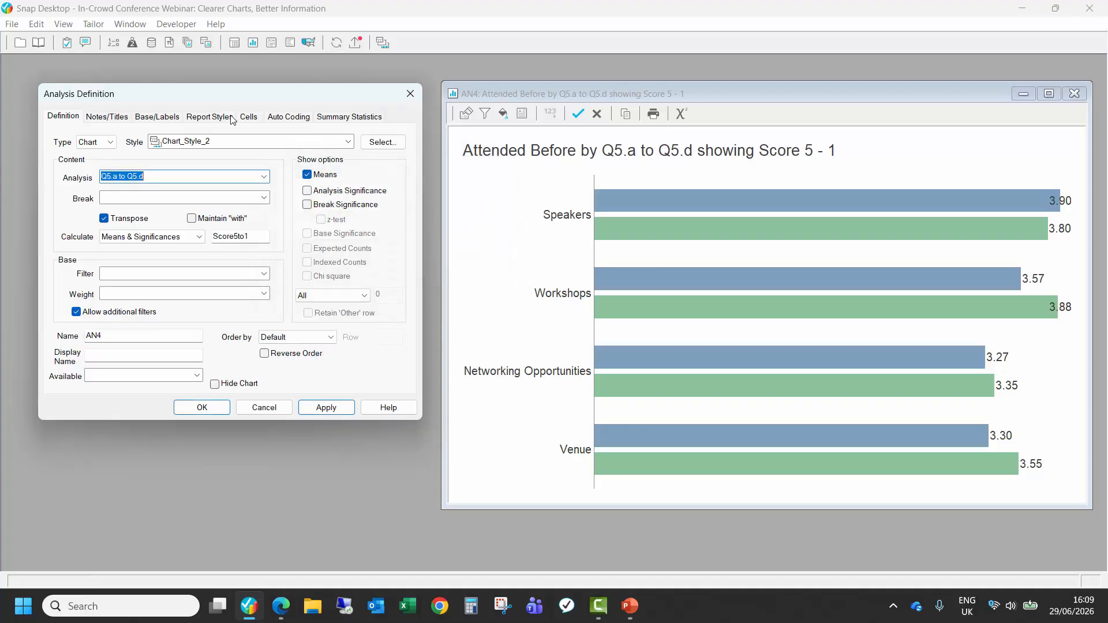
# Step: Find the derived variable Total in the survey's variables and examine its code list
pyautogui.moveTo(176, 95); pyautogui.dragTo(662, 126)
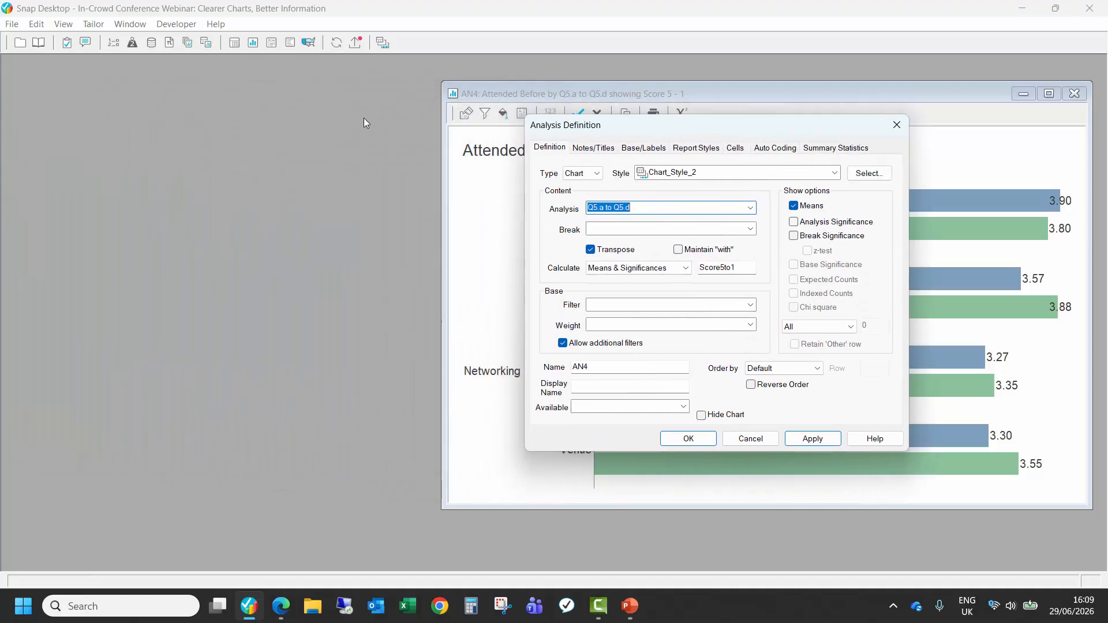
pyautogui.click(114, 42)
pyautogui.scroll(-6, 97, 267)
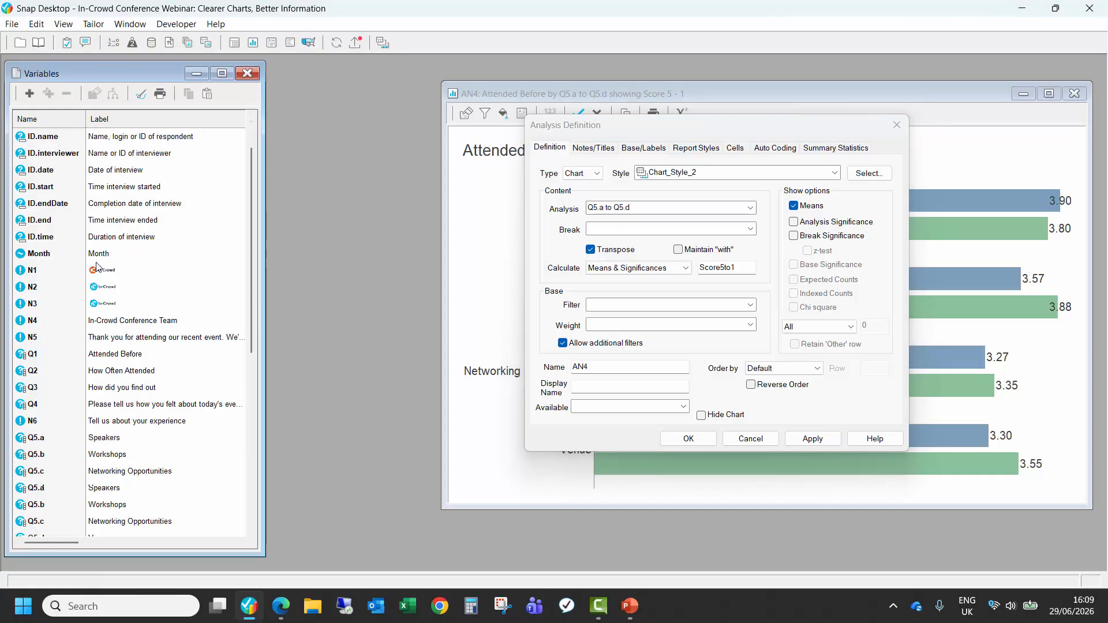
pyautogui.scroll(-2, 97, 267)
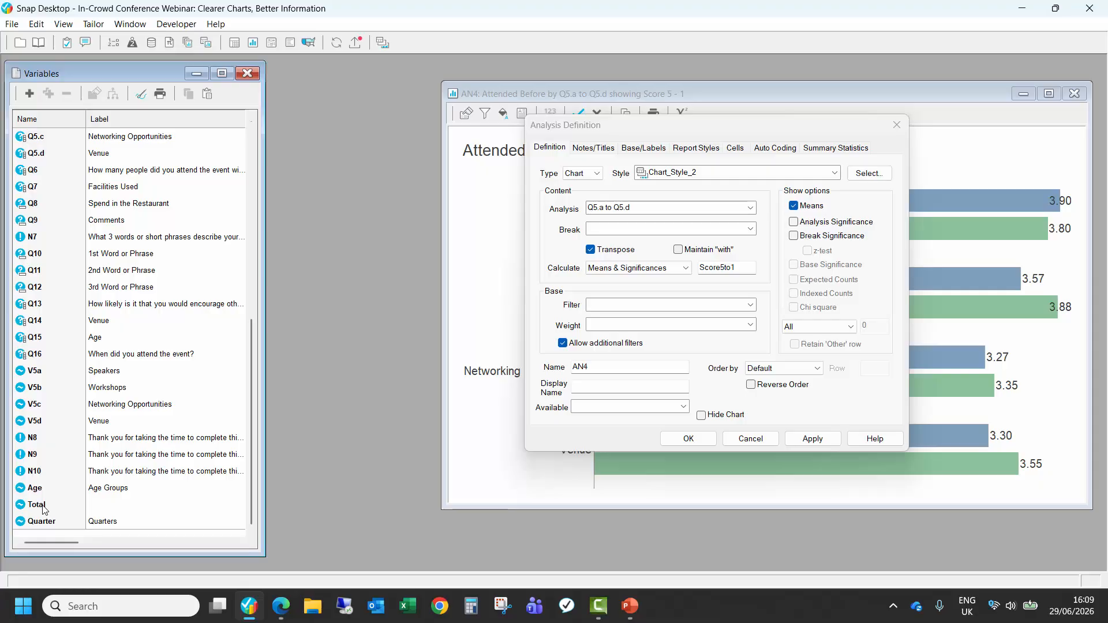
pyautogui.doubleClick(43, 509)
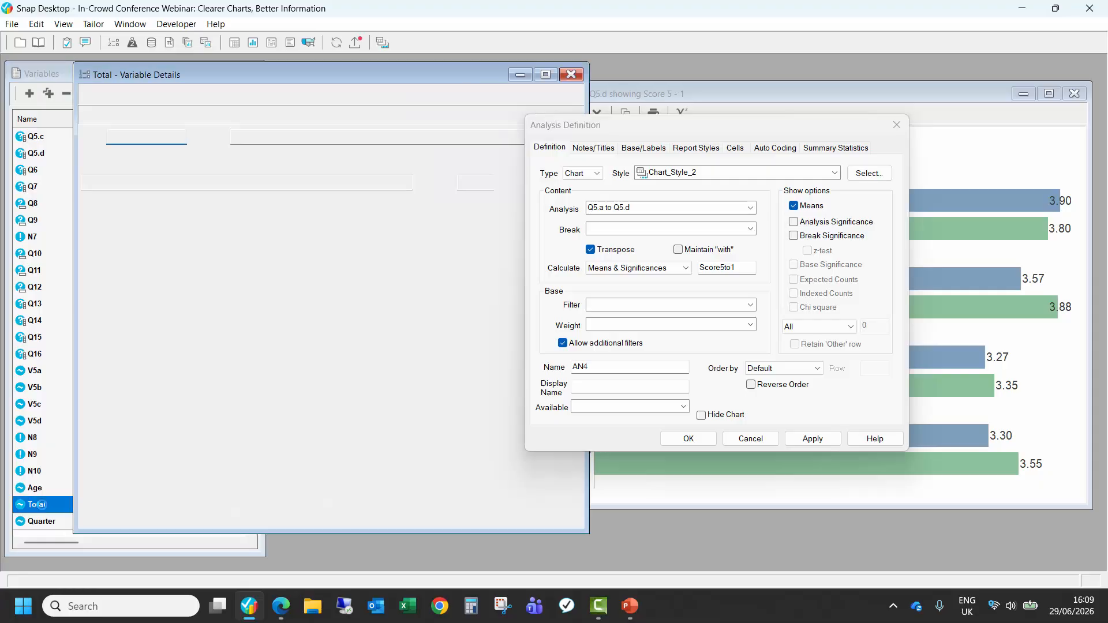
pyautogui.moveTo(612, 132); pyautogui.dragTo(707, 128)
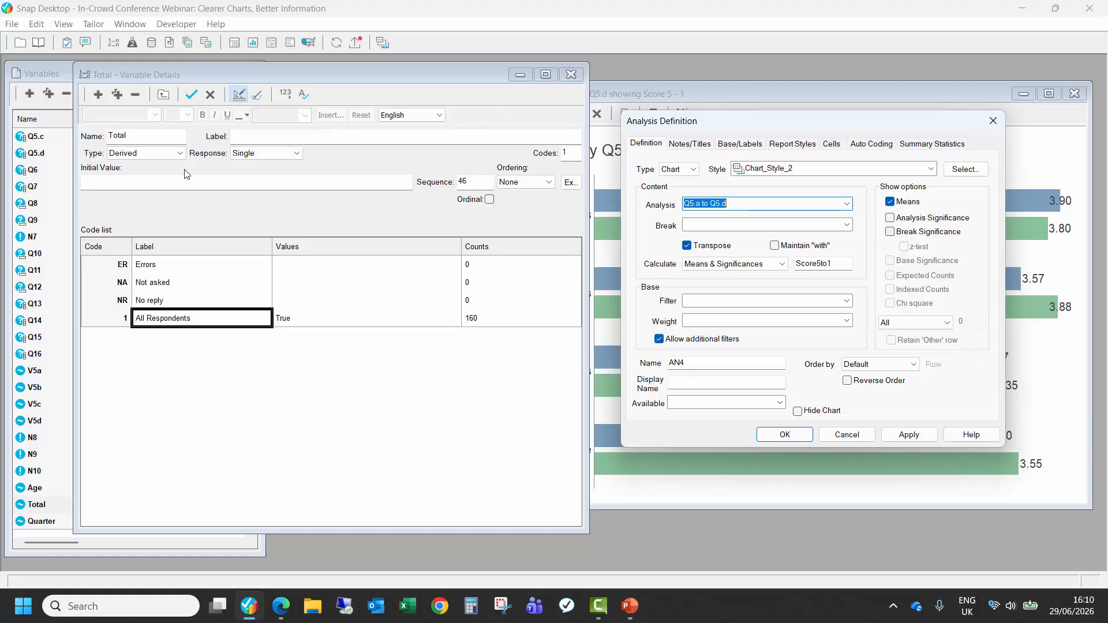
pyautogui.click(572, 76)
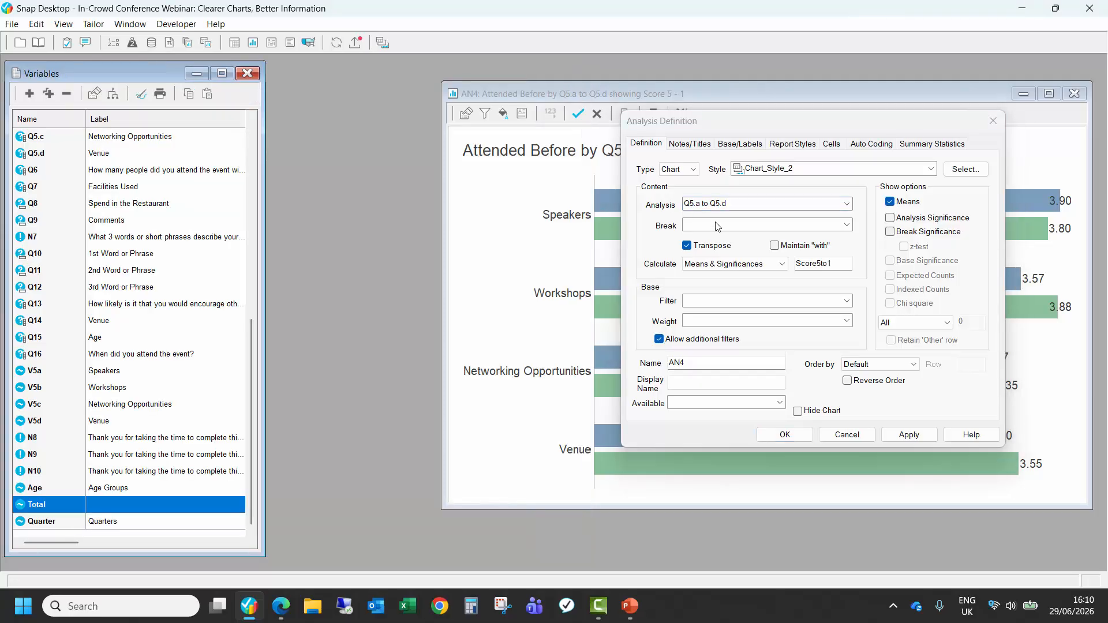
# Step: Set the chart's break to Total, apply it, and close the list of variables
pyautogui.write('To')
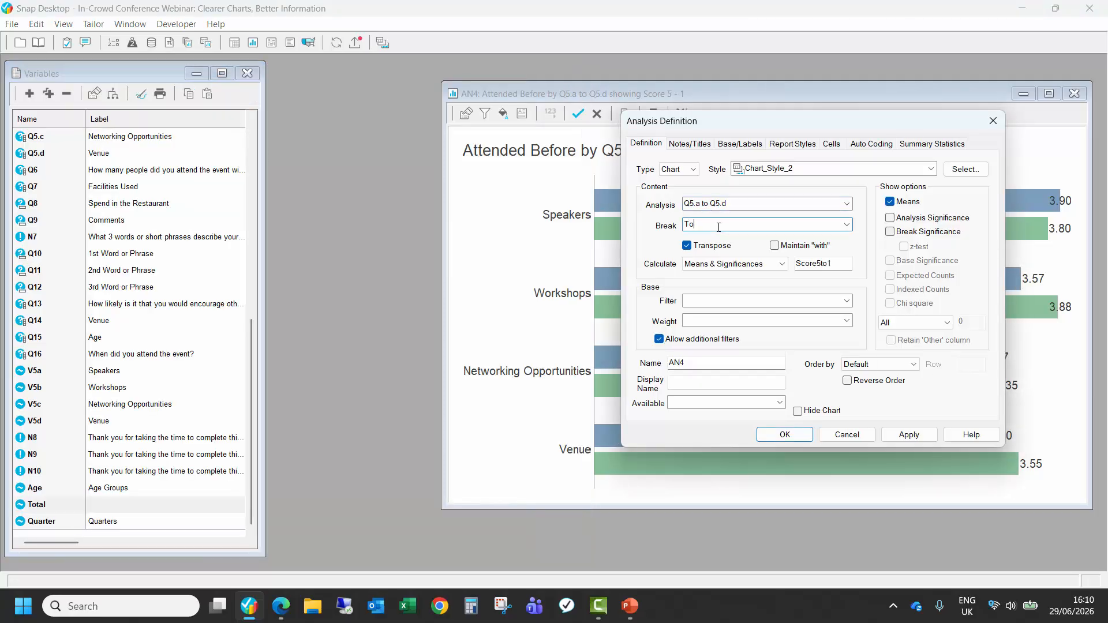
pyautogui.write('tal')
pyautogui.moveTo(784, 125); pyautogui.dragTo(211, 108)
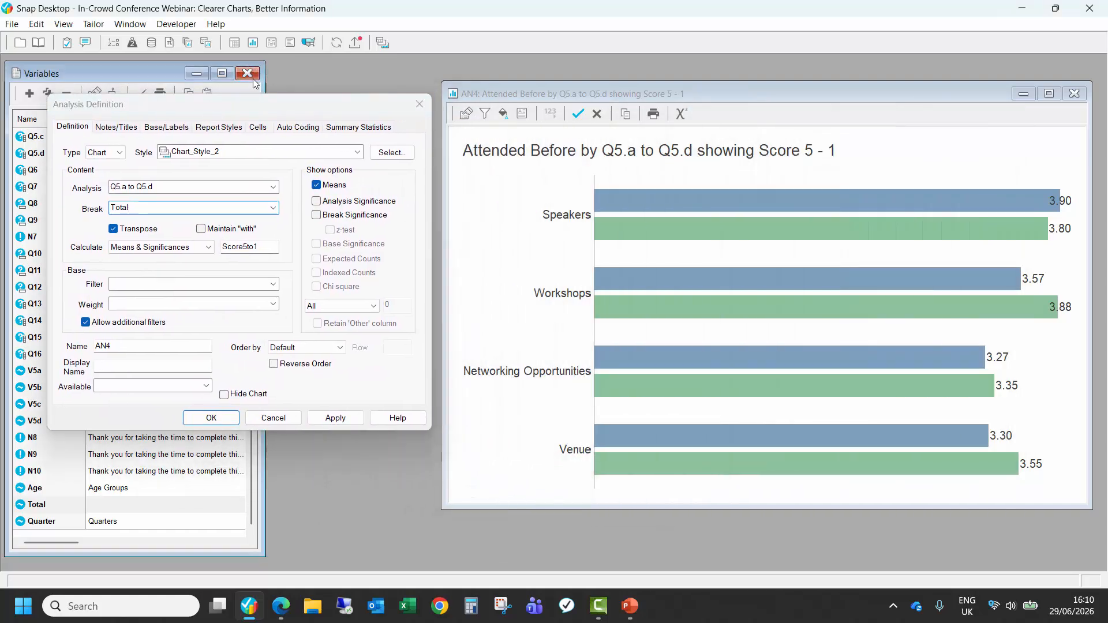
pyautogui.click(248, 74)
pyautogui.click(338, 419)
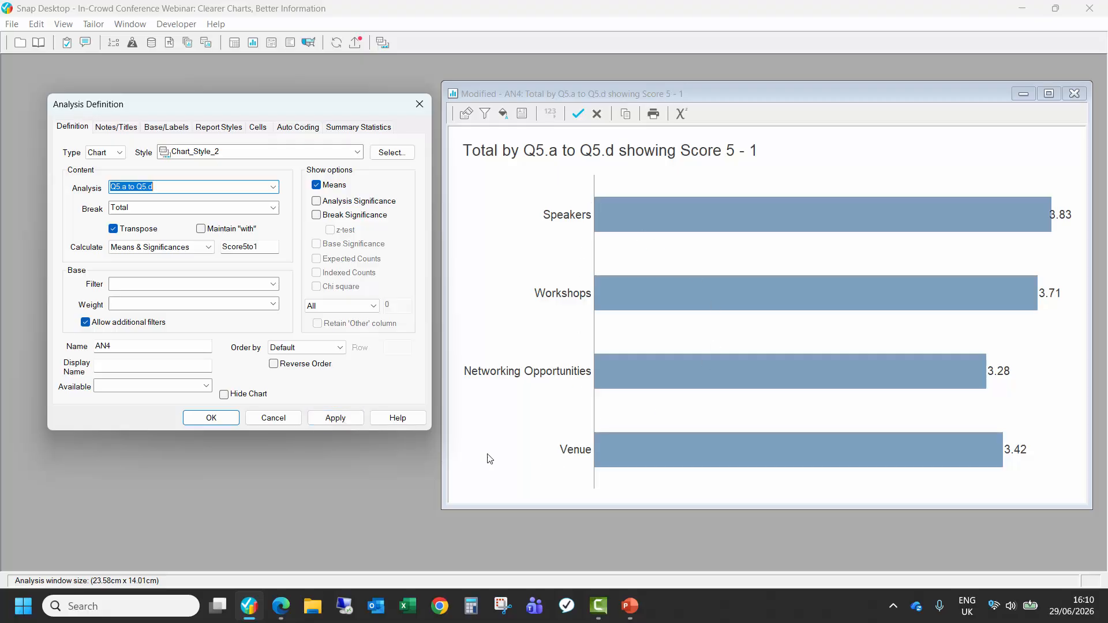
# Step: Order the chart by Row Means, then save the analysis and close it
pyautogui.click(333, 349)
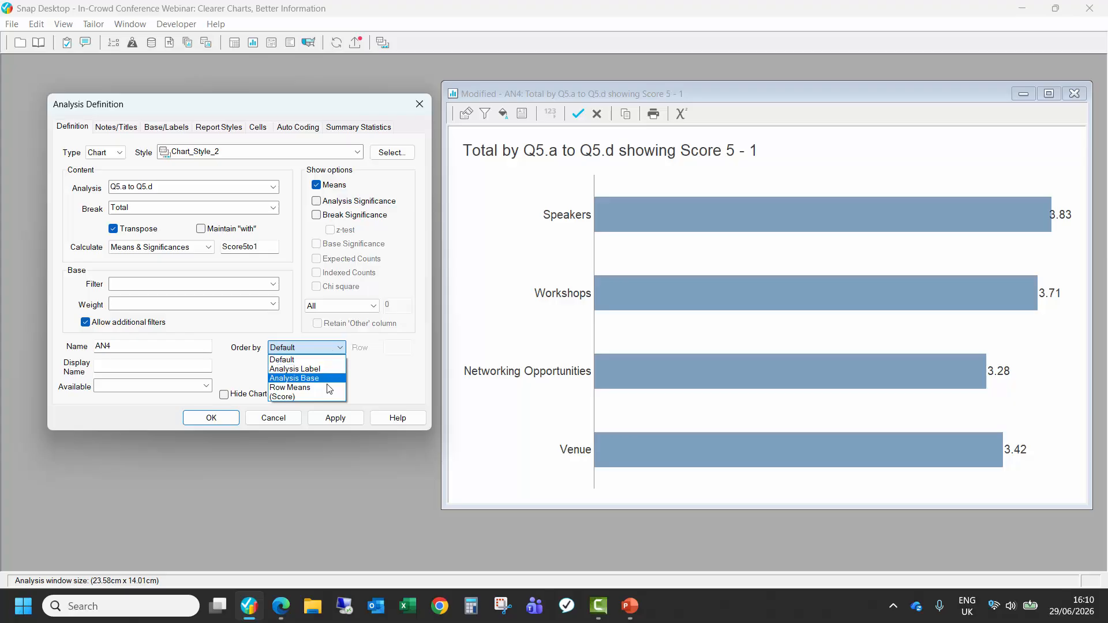
pyautogui.click(309, 387)
pyautogui.click(337, 418)
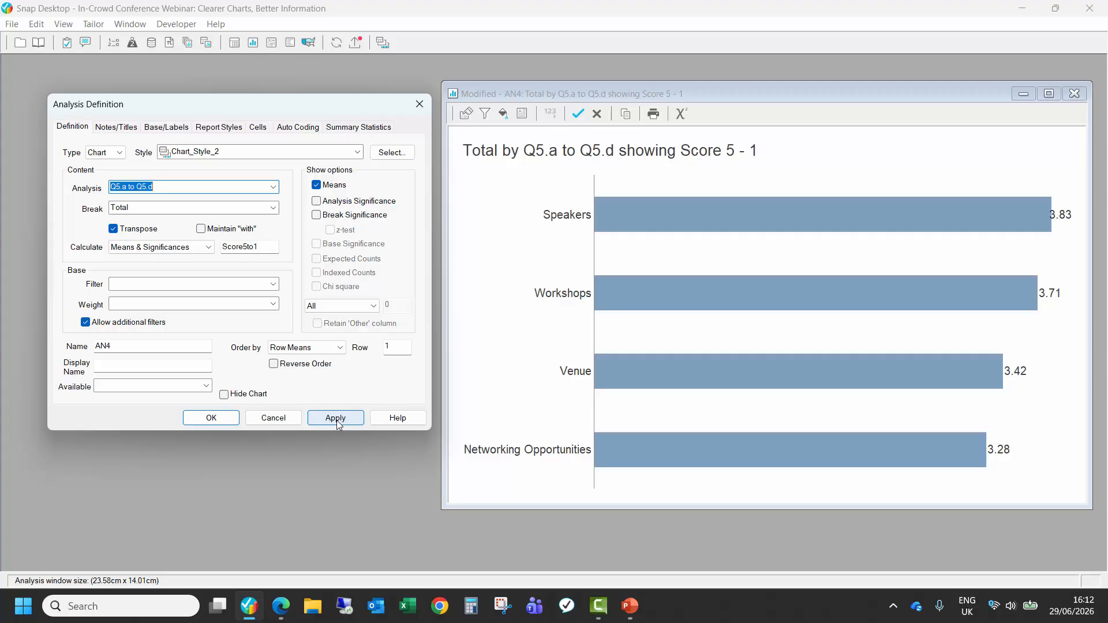
pyautogui.click(211, 418)
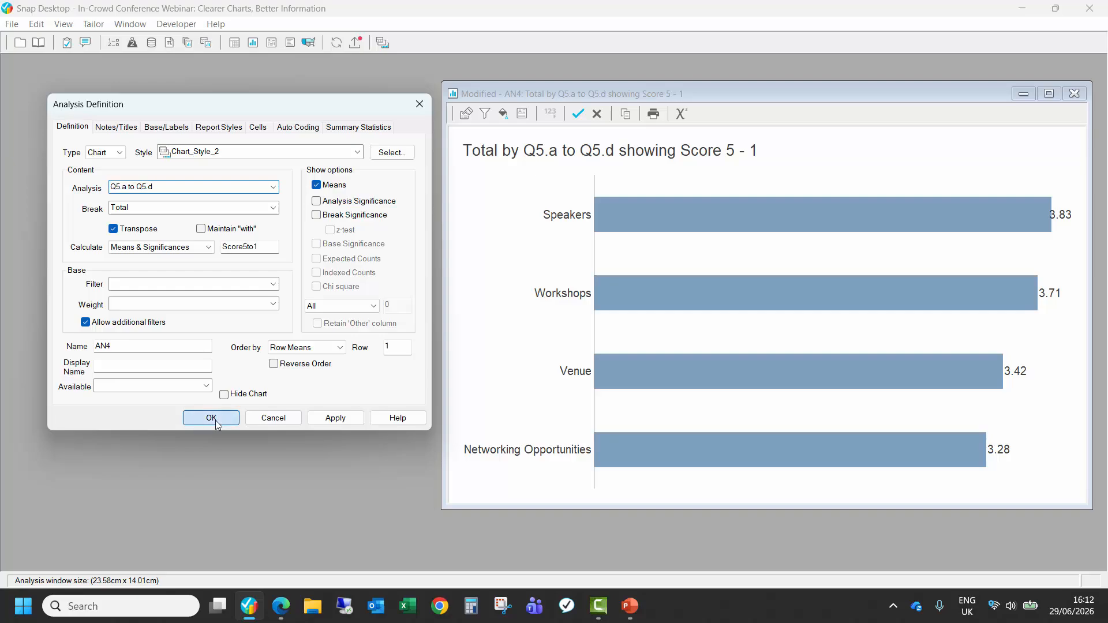
pyautogui.click(577, 114)
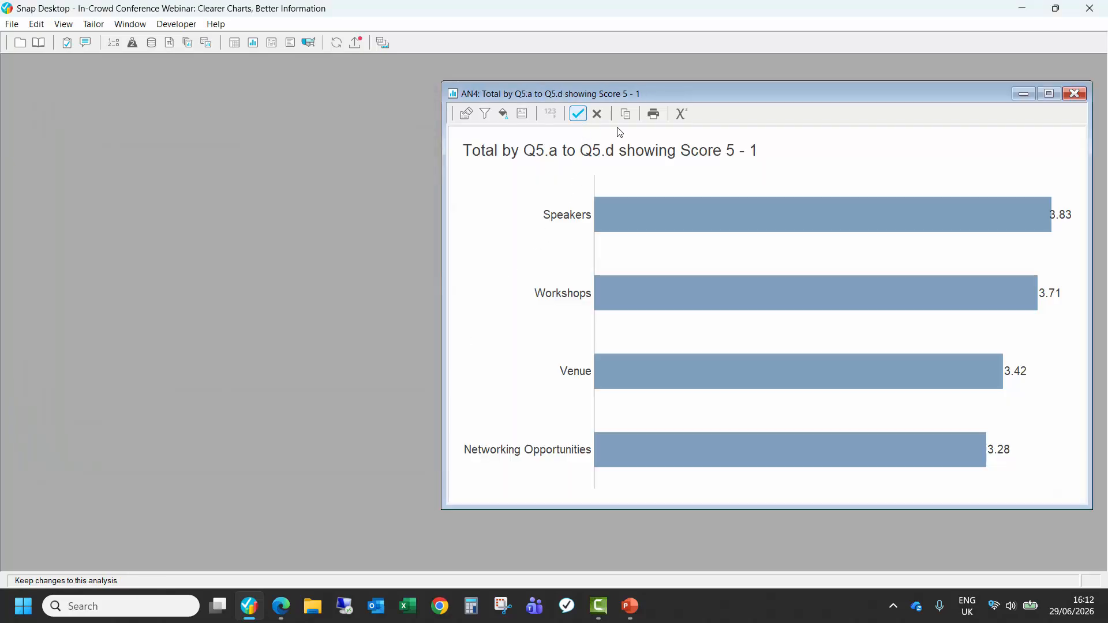
pyautogui.click(1074, 94)
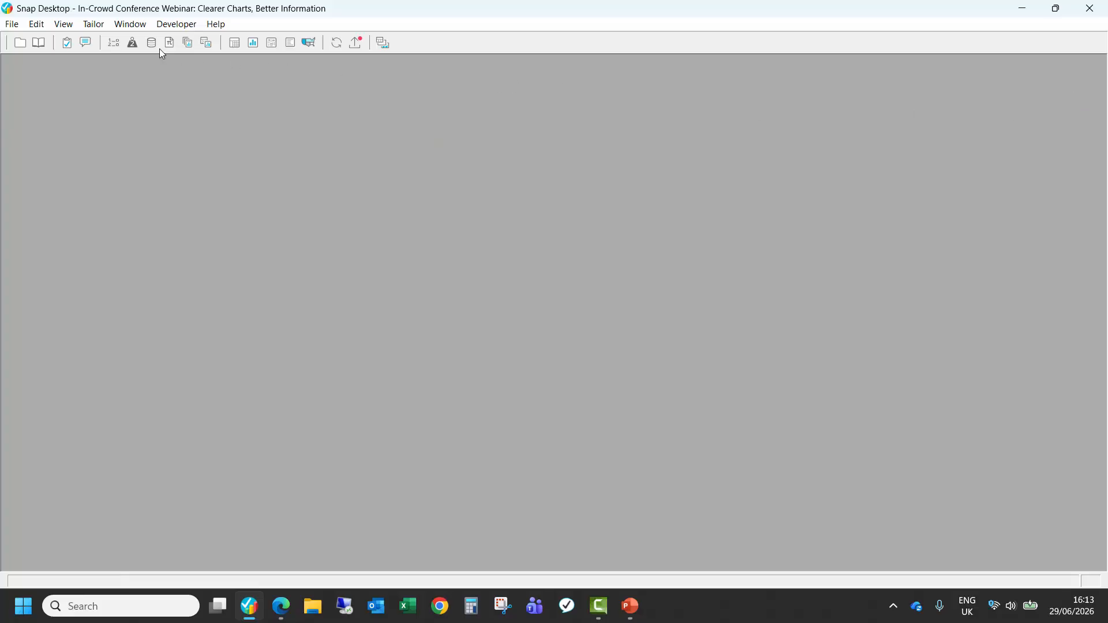
# Step: Open the survey's weights and examine the code values of the percent-positive weights First2of5 and First1of3
pyautogui.click(132, 43)
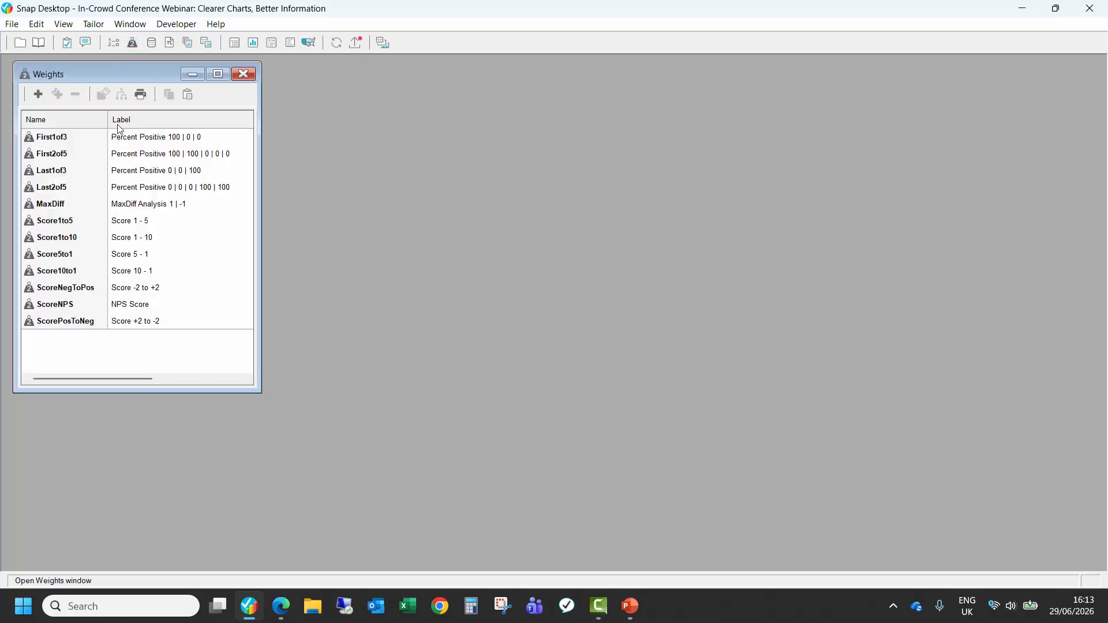
pyautogui.click(115, 159)
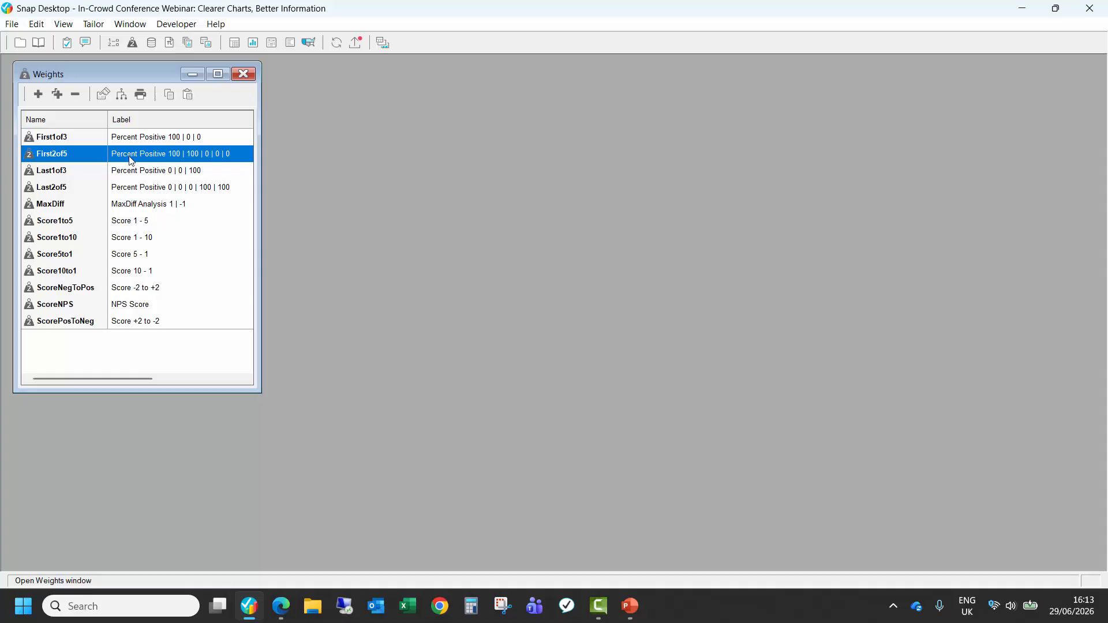
pyautogui.doubleClick(132, 161)
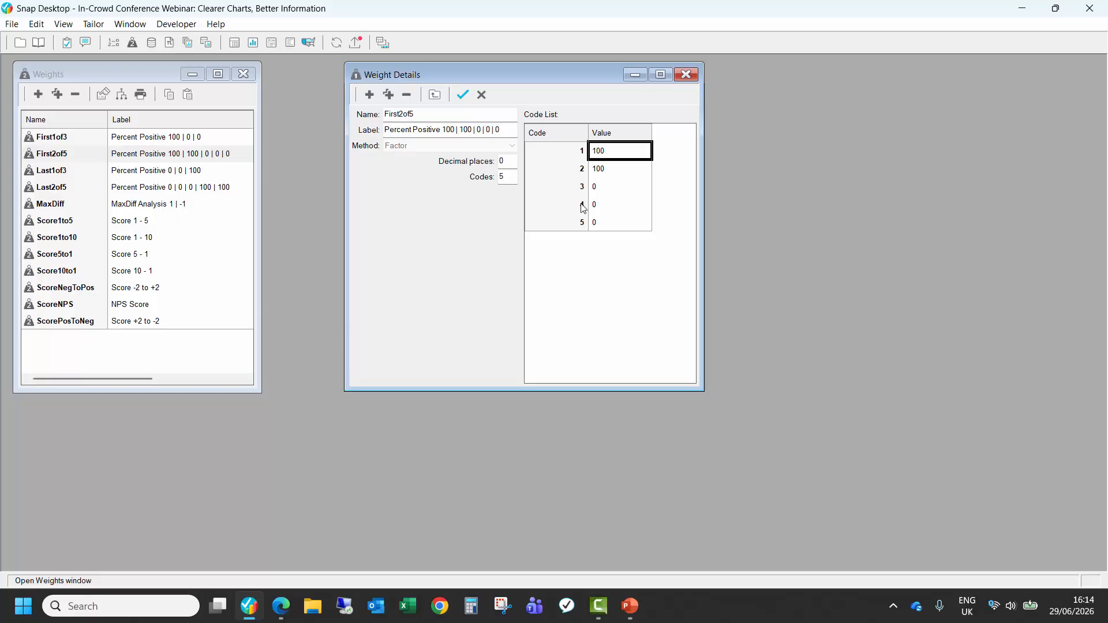
pyautogui.doubleClick(171, 139)
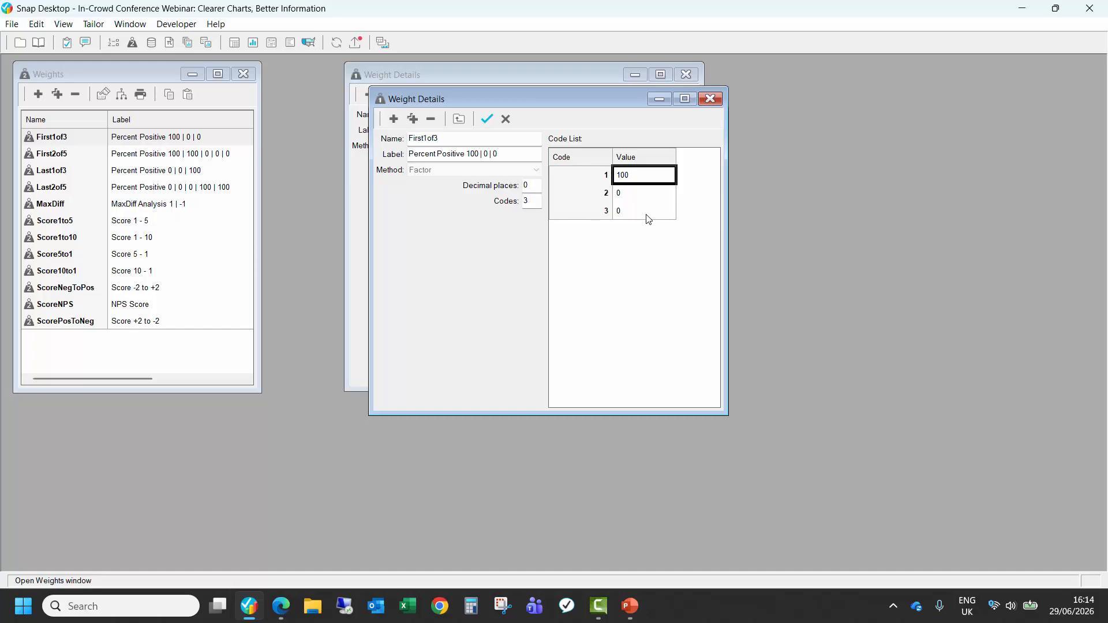
pyautogui.click(709, 100)
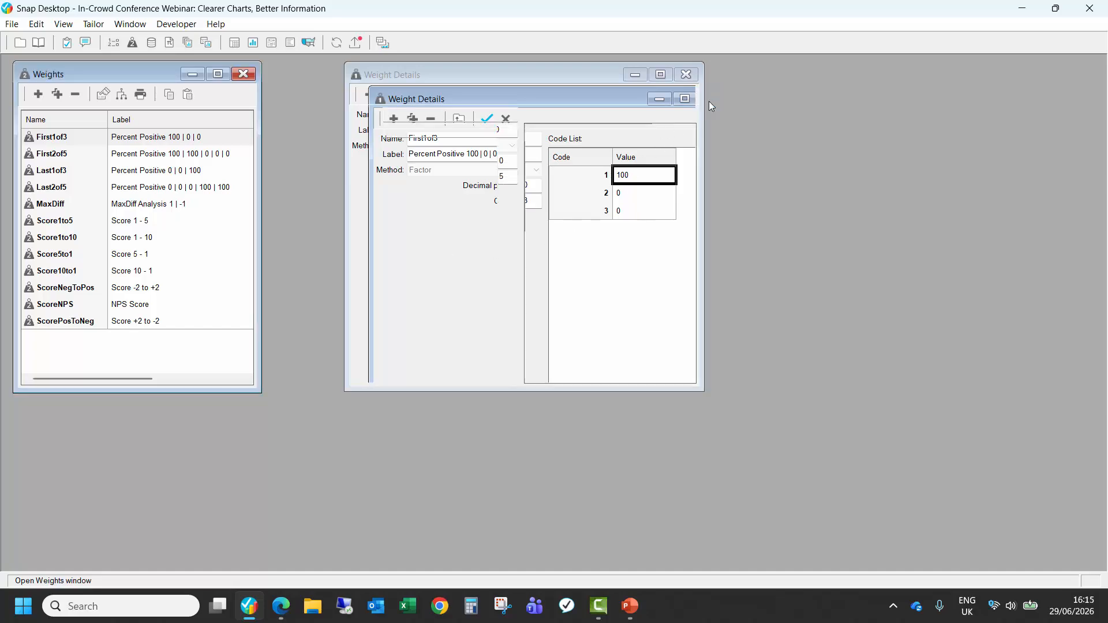
# Step: Examine the code values of the percent-positive weight Last2of5, then close its details
pyautogui.click(162, 190)
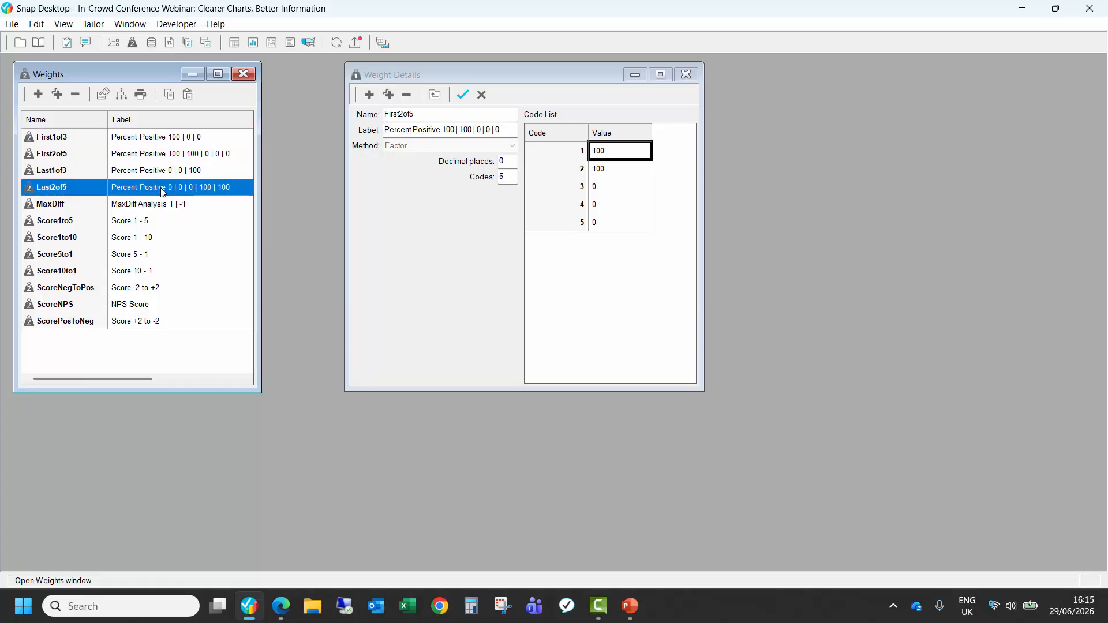
pyautogui.click(163, 172)
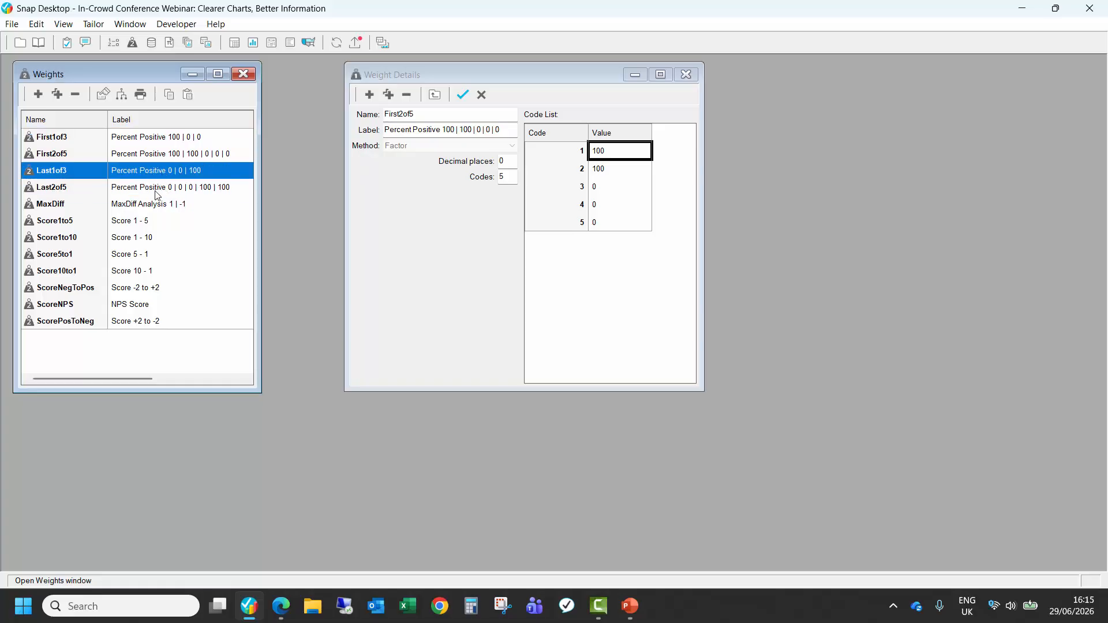
pyautogui.doubleClick(155, 191)
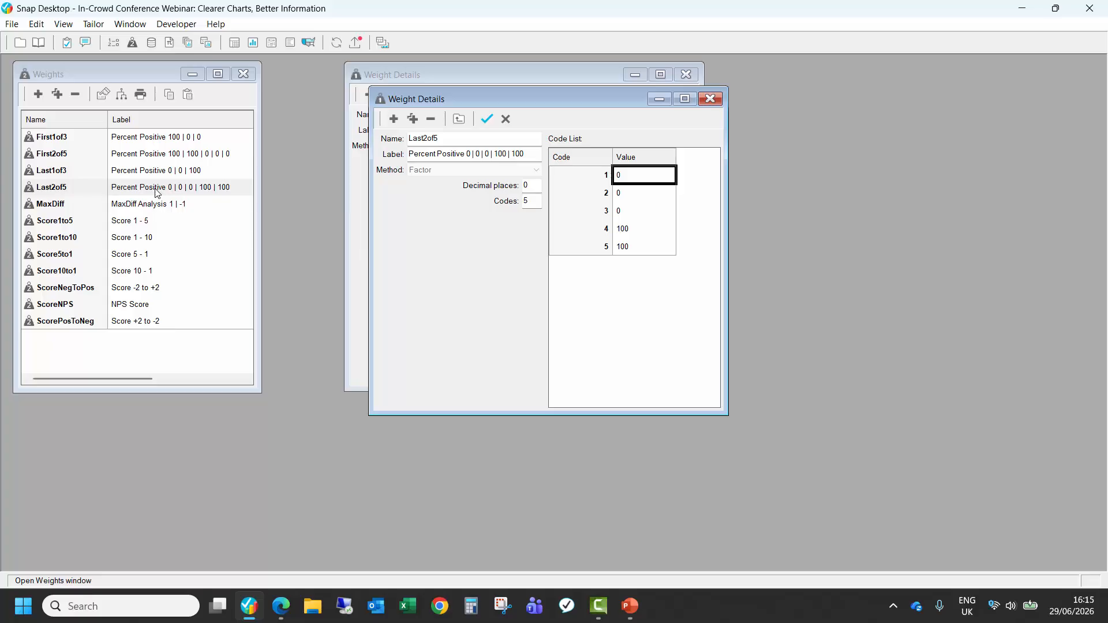
pyautogui.click(618, 233)
pyautogui.click(617, 252)
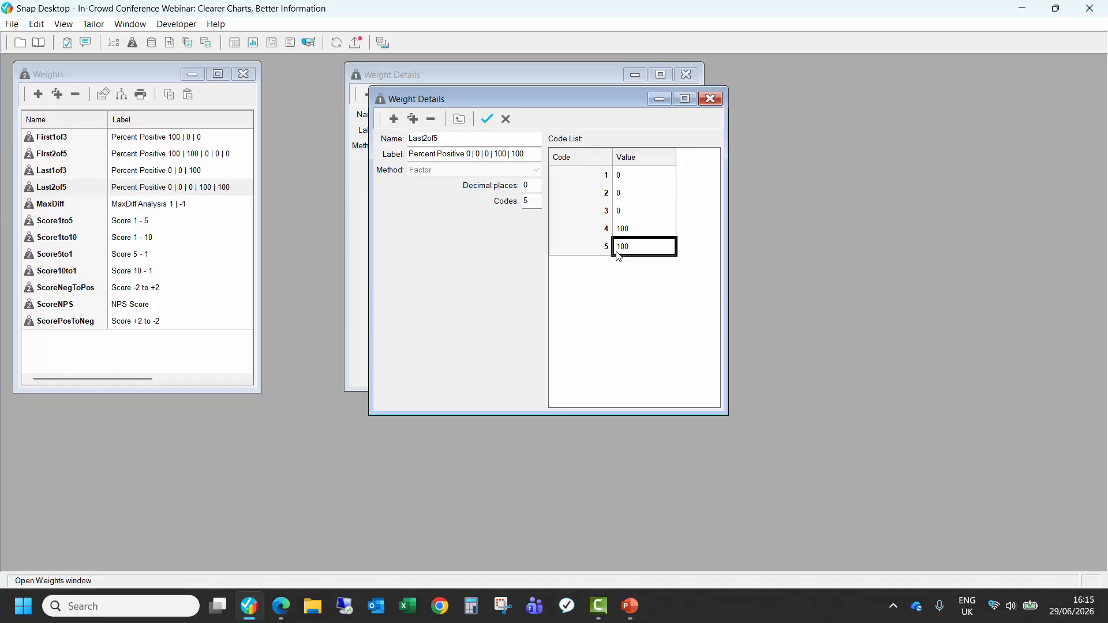
pyautogui.click(710, 102)
# Step: Copy the name of the First2of5 weight and close its details and the list of weights
pyautogui.click(618, 171)
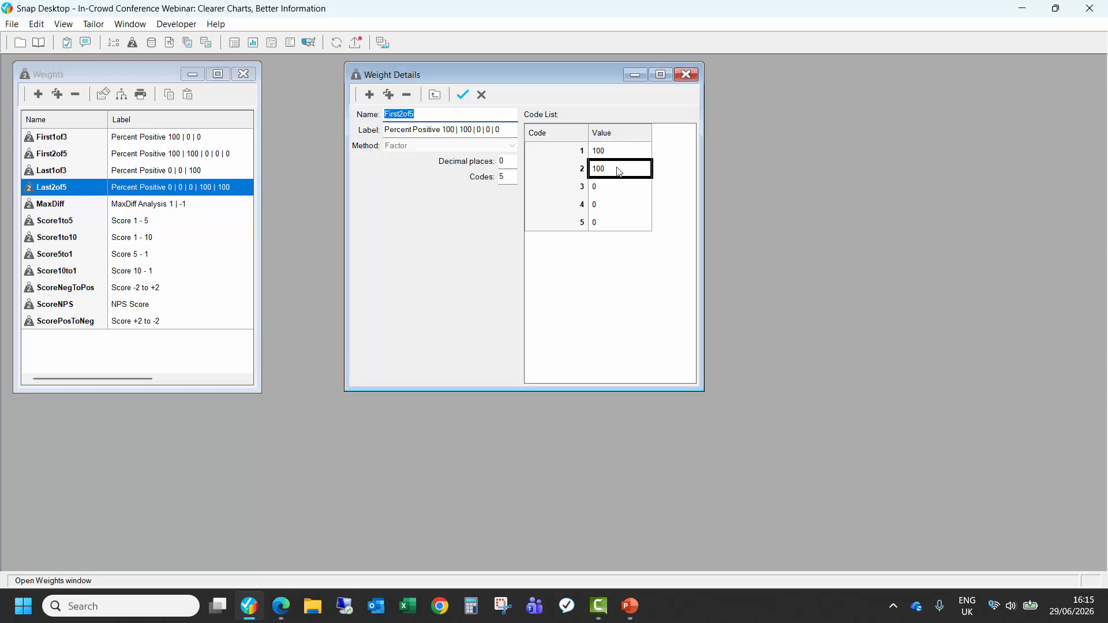
pyautogui.click(618, 155)
pyautogui.click(616, 172)
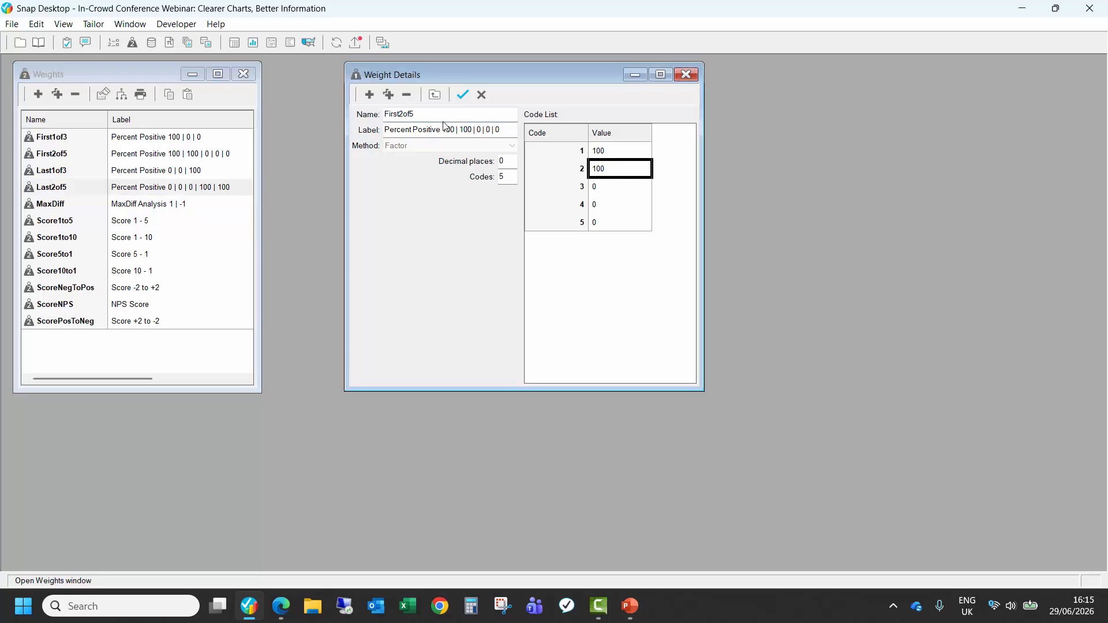
pyautogui.moveTo(427, 115); pyautogui.dragTo(358, 115)
pyautogui.hotkey('ctrl', 'c')
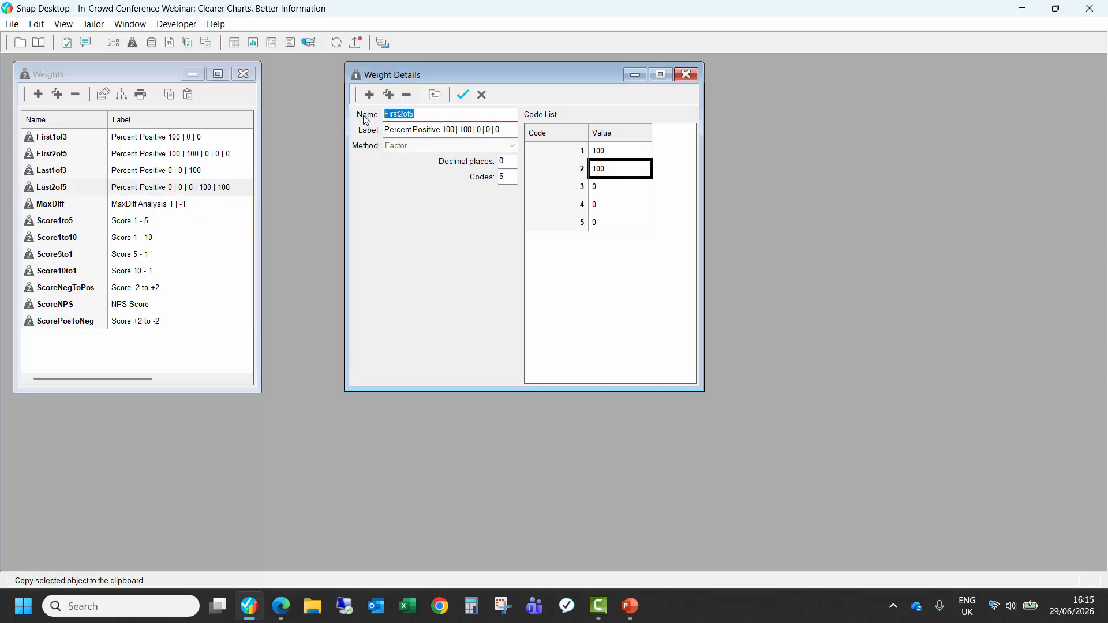
pyautogui.click(690, 73)
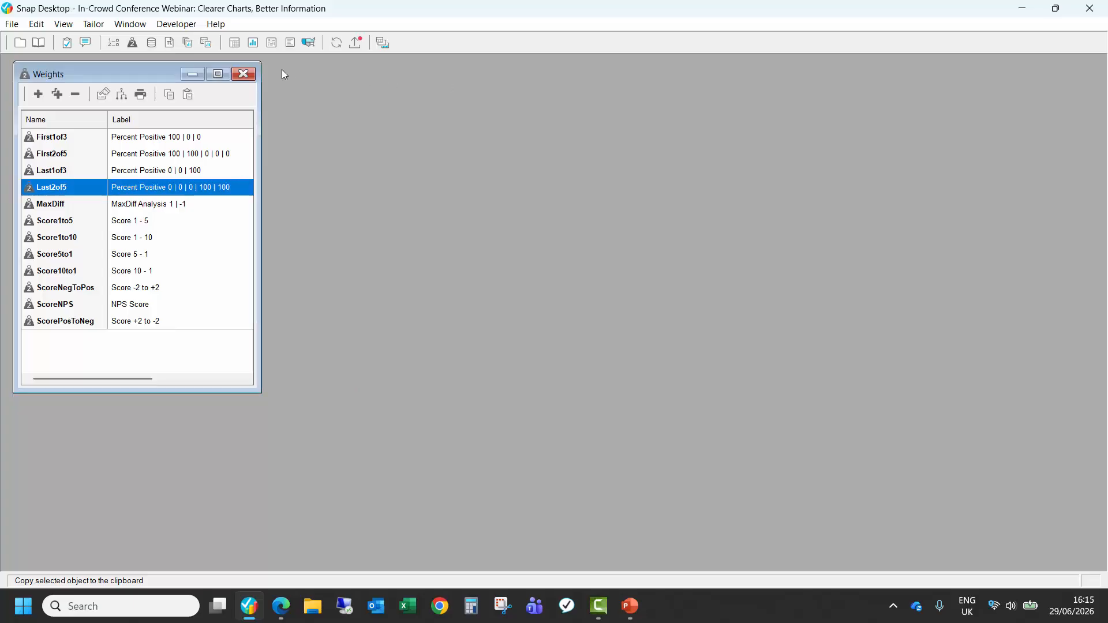
pyautogui.click(236, 78)
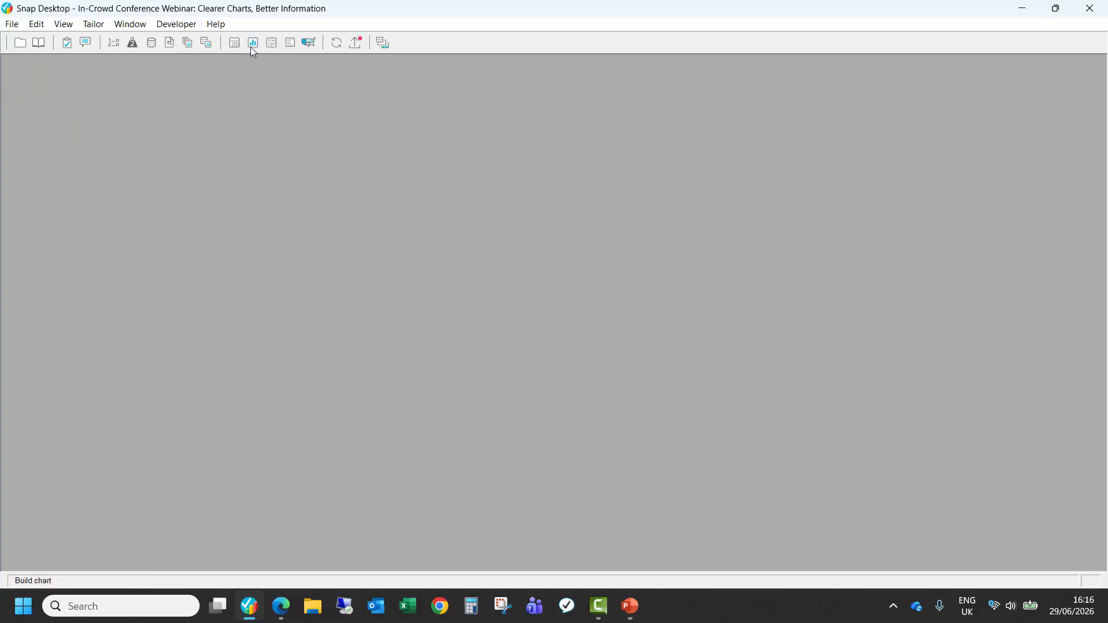
# Step: Start a new chart analysing Q5.a to Q5.d in the Horizontal Bar Percent Labelled Transposed style
pyautogui.click(252, 47)
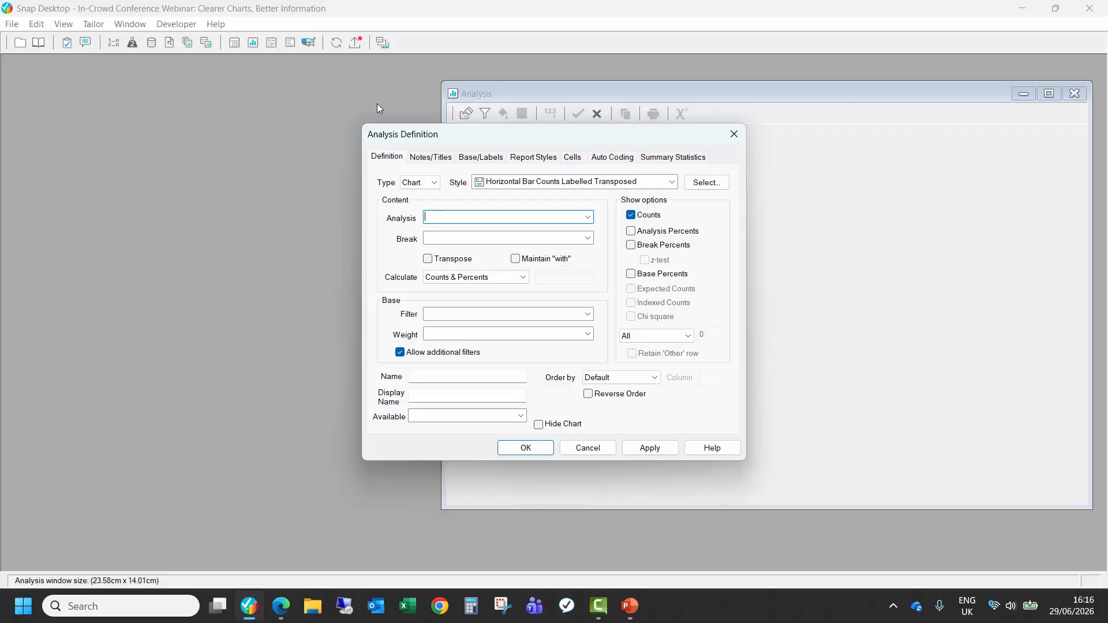
pyautogui.moveTo(446, 139); pyautogui.dragTo(134, 97)
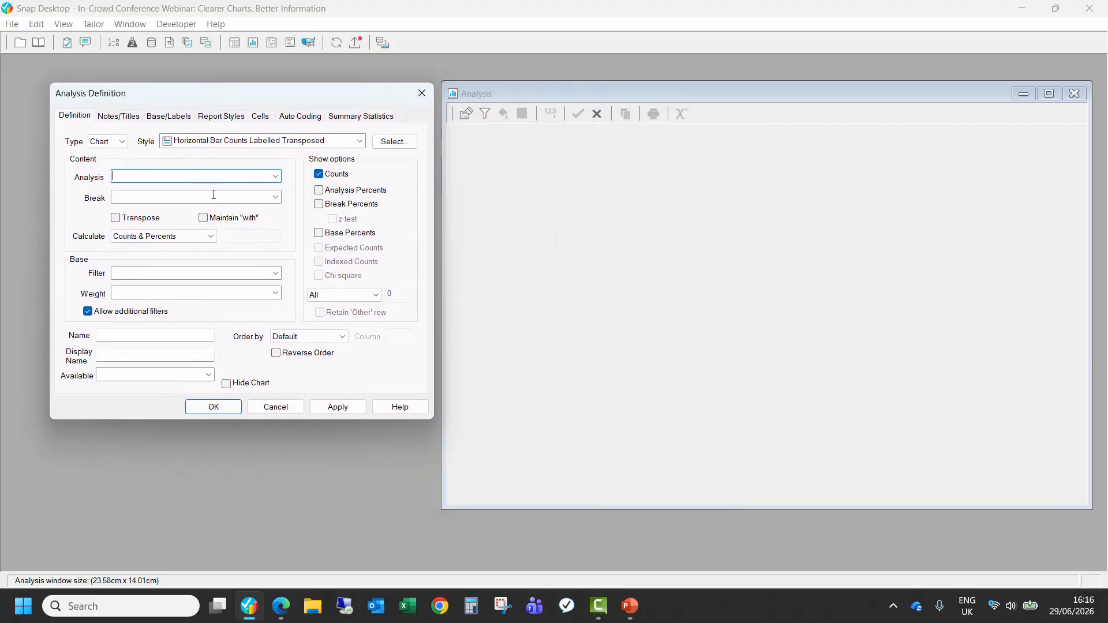
pyautogui.click(275, 176)
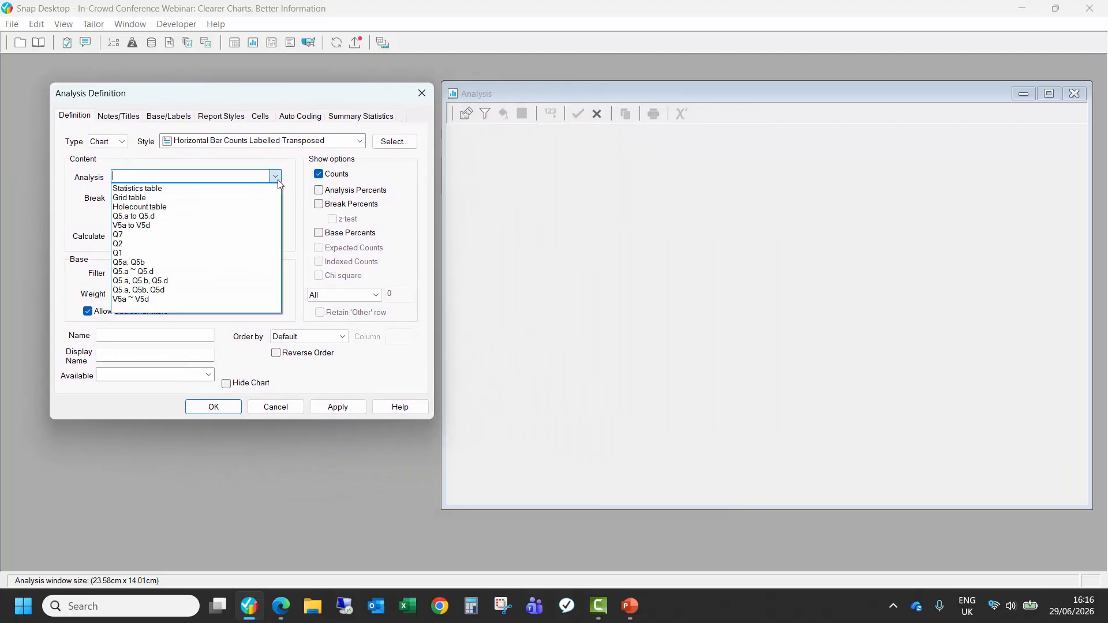
pyautogui.click(265, 216)
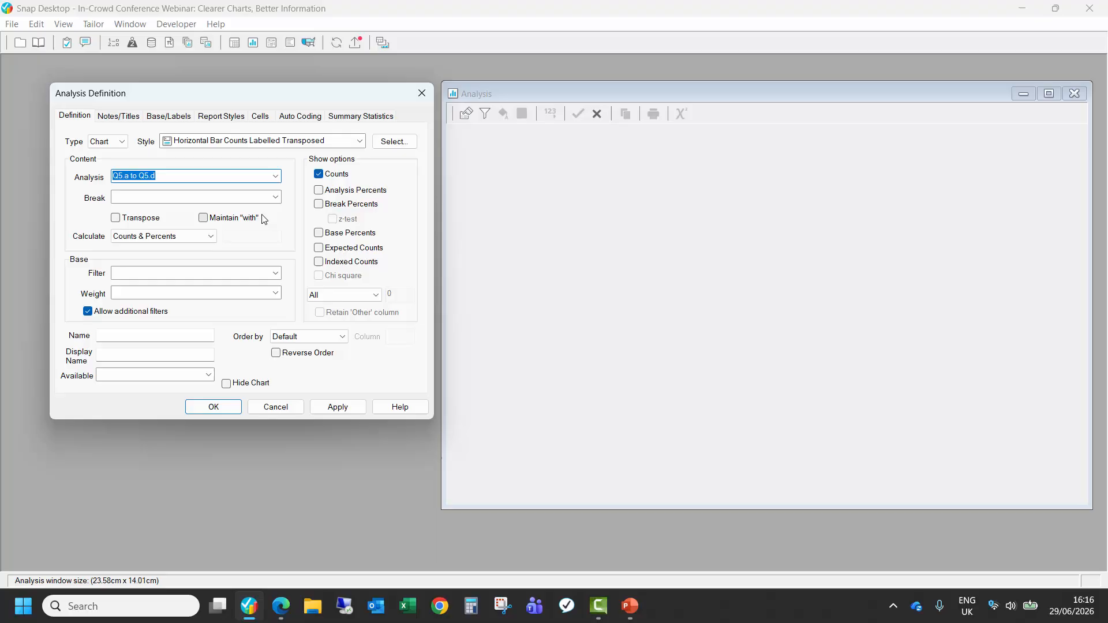
pyautogui.click(359, 141)
pyautogui.moveTo(361, 333); pyautogui.dragTo(363, 170)
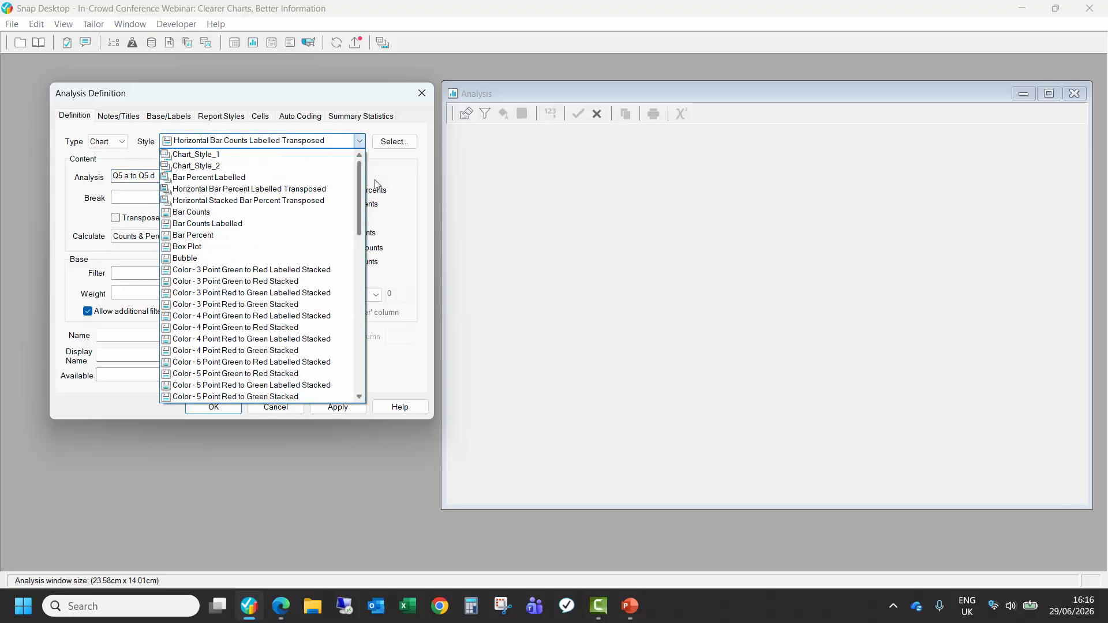
pyautogui.click(274, 189)
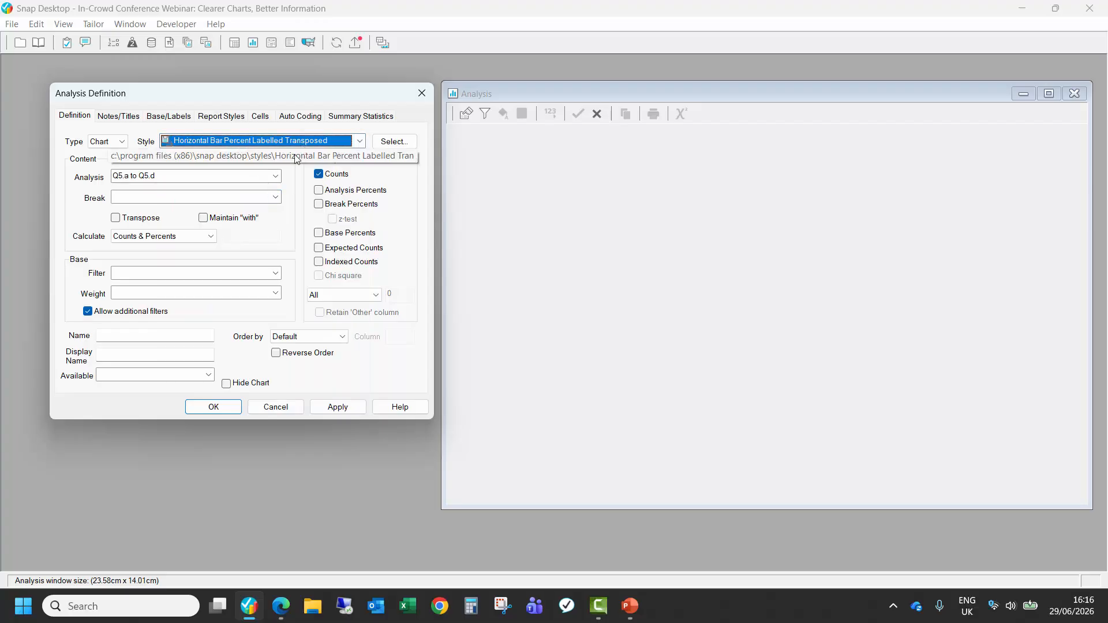
# Step: Transpose the new chart and have it calculate Means & Significances with the First2of5 weight
pyautogui.click(154, 224)
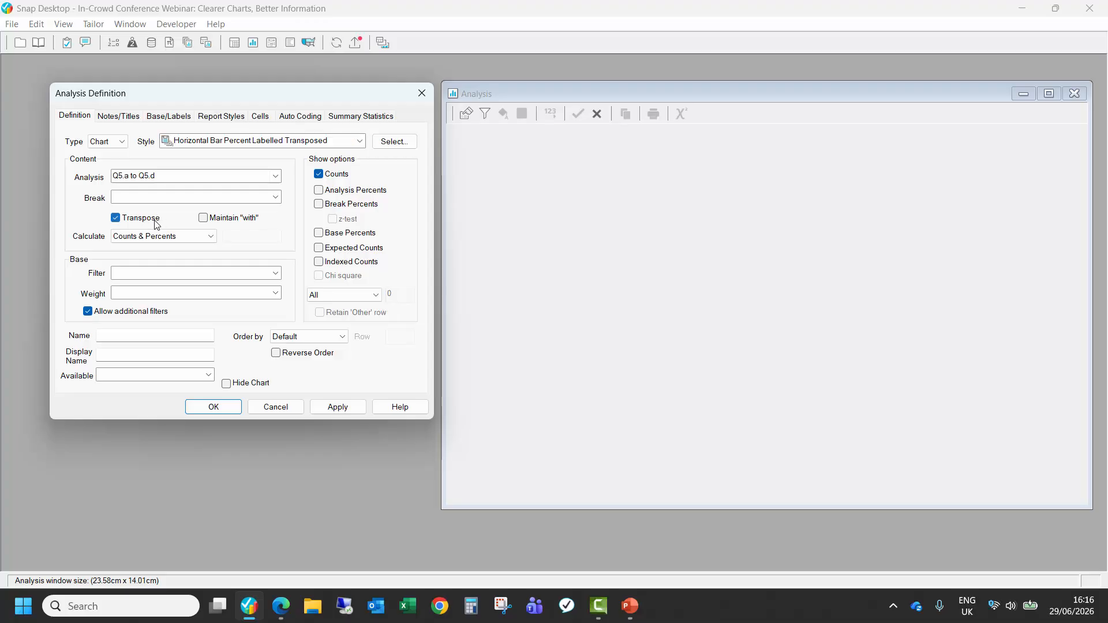
pyautogui.click(149, 239)
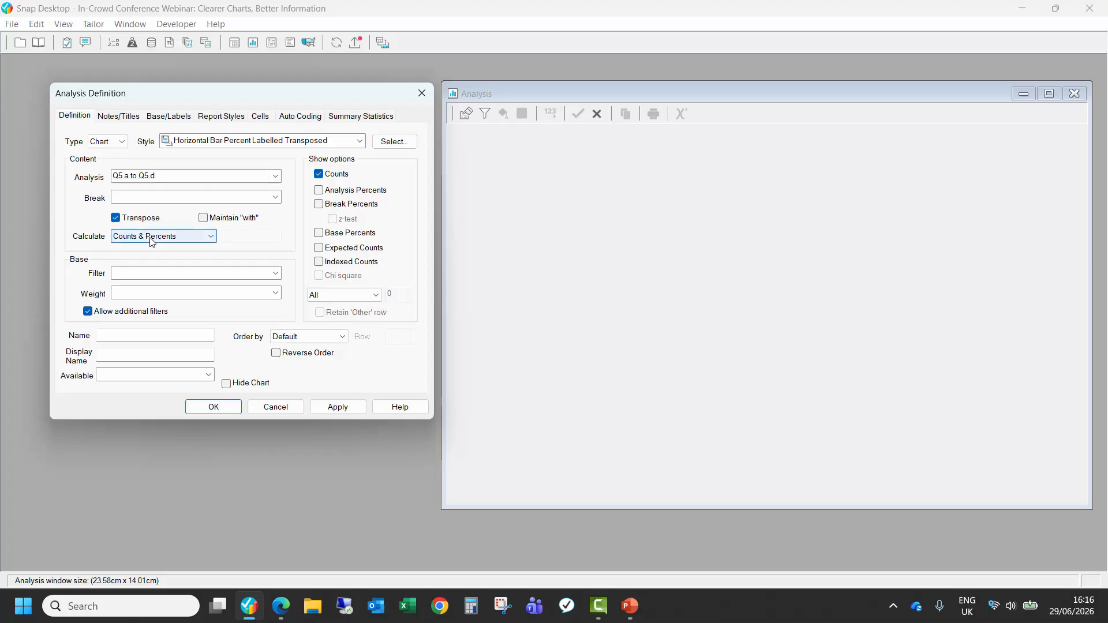
pyautogui.click(148, 264)
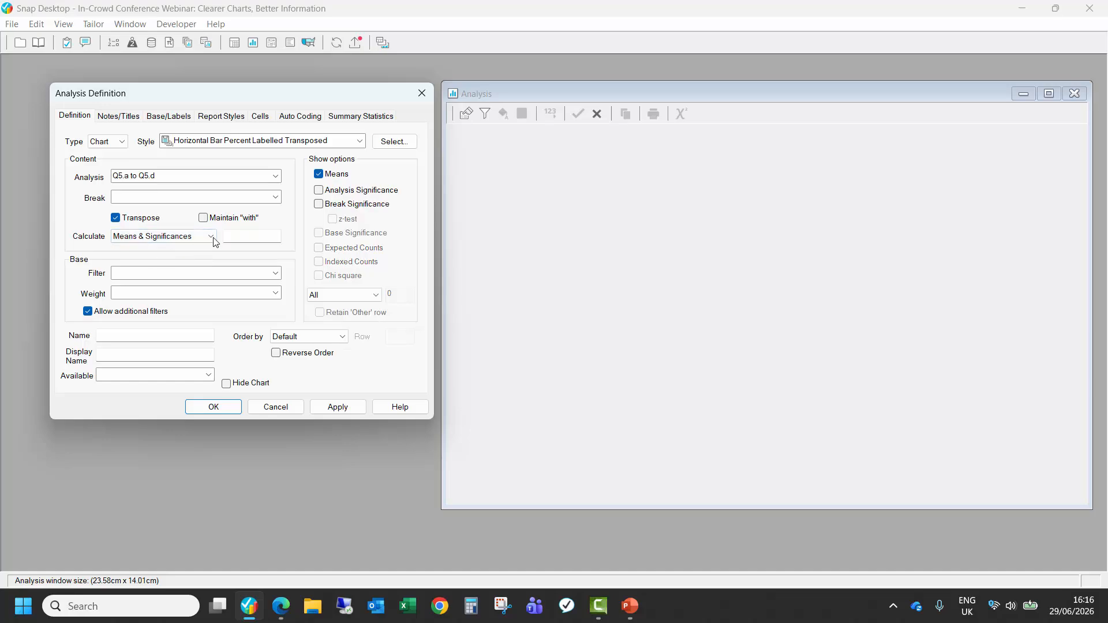
pyautogui.click(241, 237)
pyautogui.write('First2of5')
# Step: Set the chart's break to Total and apply the definition
pyautogui.click(186, 199)
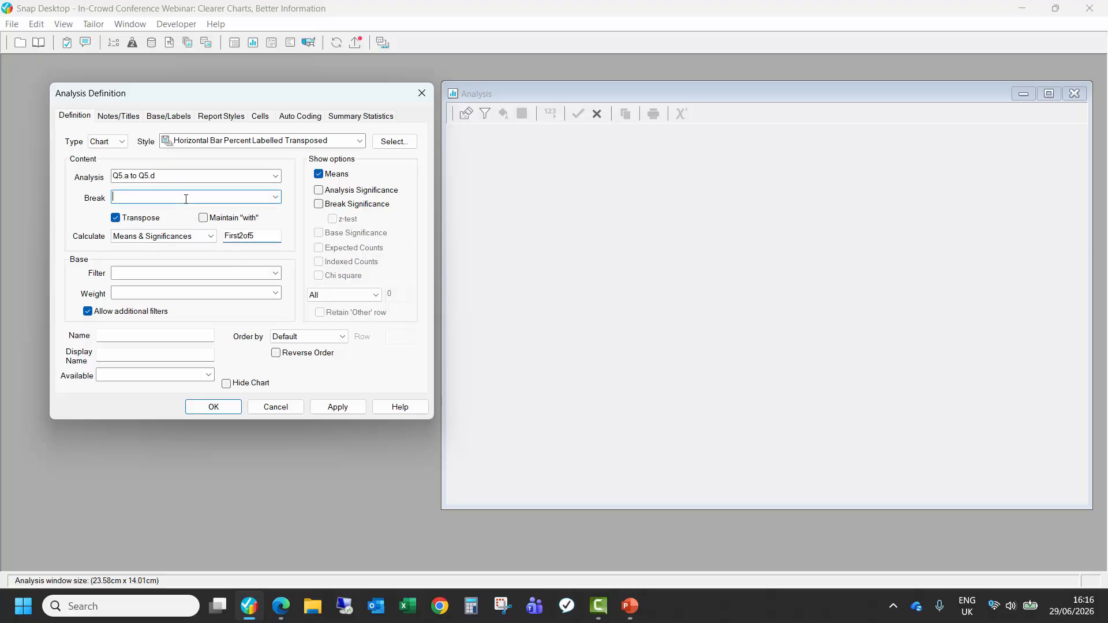
pyautogui.write('Total')
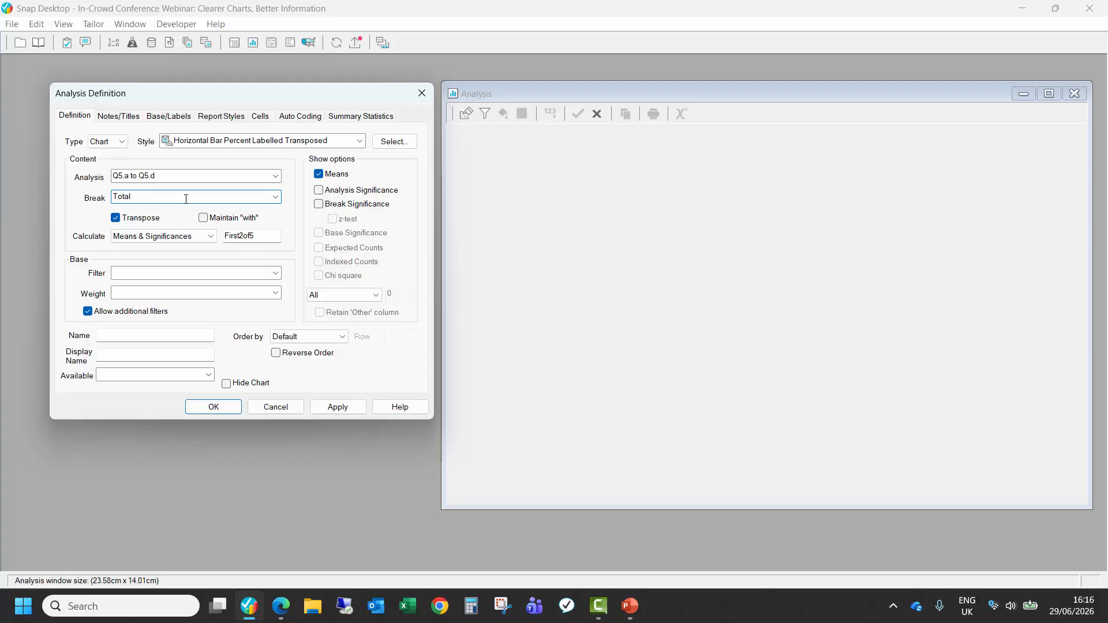
pyautogui.click(338, 407)
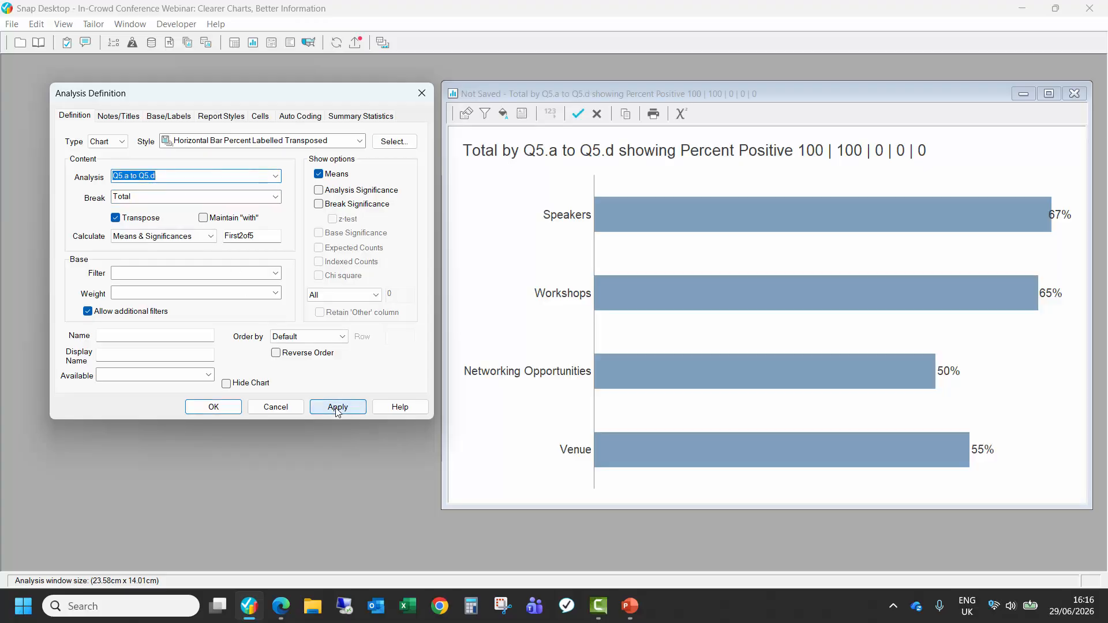
# Step: Order the percent-positive chart by Row Means, apply it and accept the analysis definition
pyautogui.click(332, 338)
pyautogui.click(326, 378)
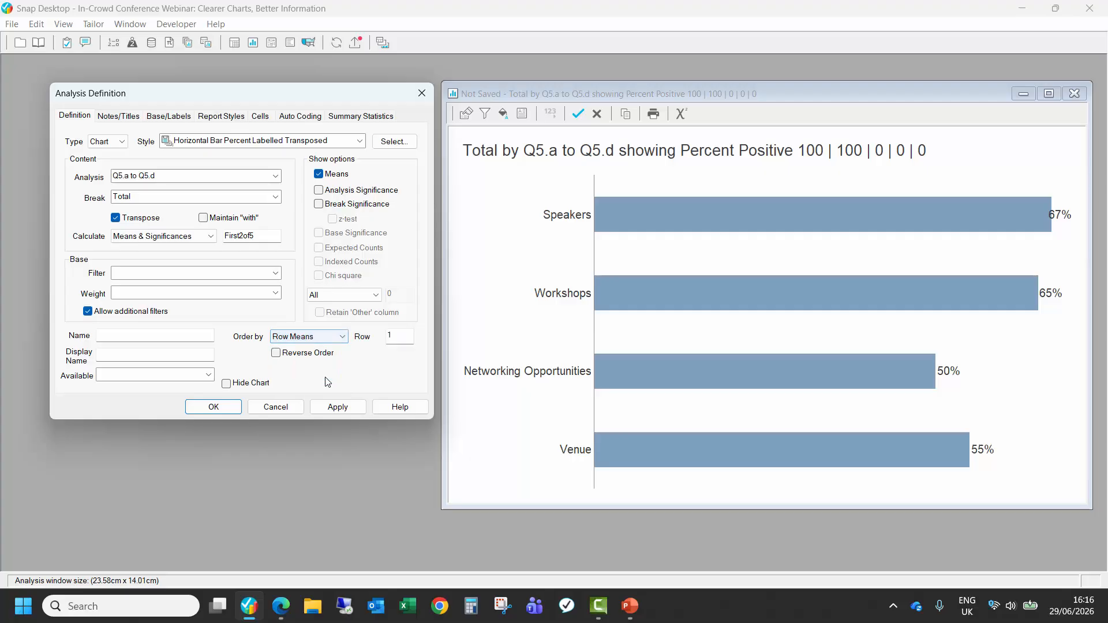
pyautogui.click(338, 406)
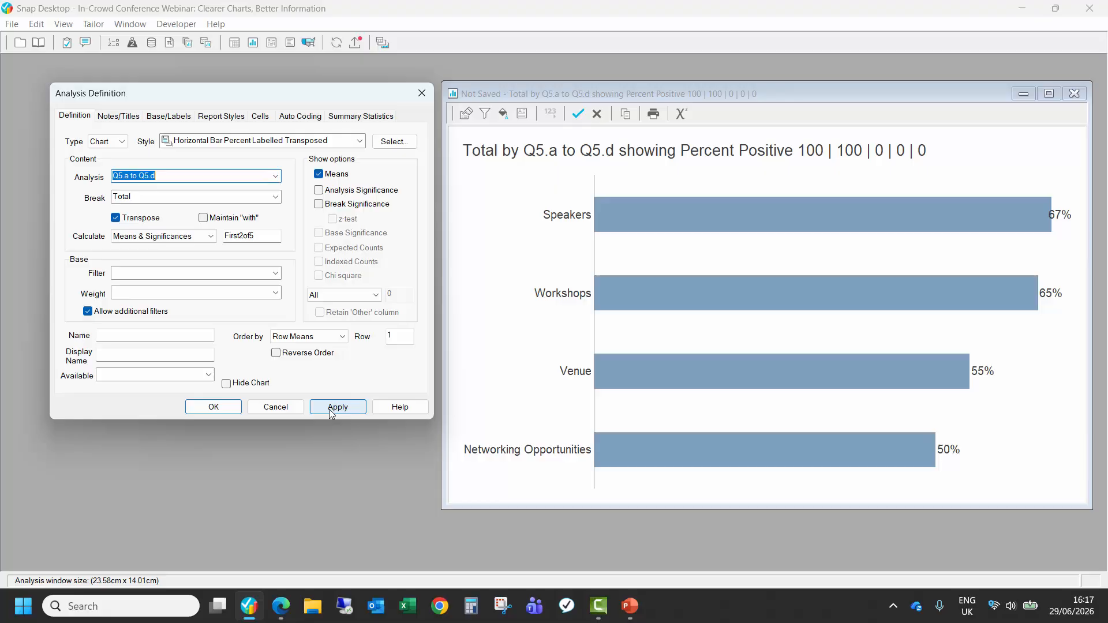
pyautogui.click(213, 407)
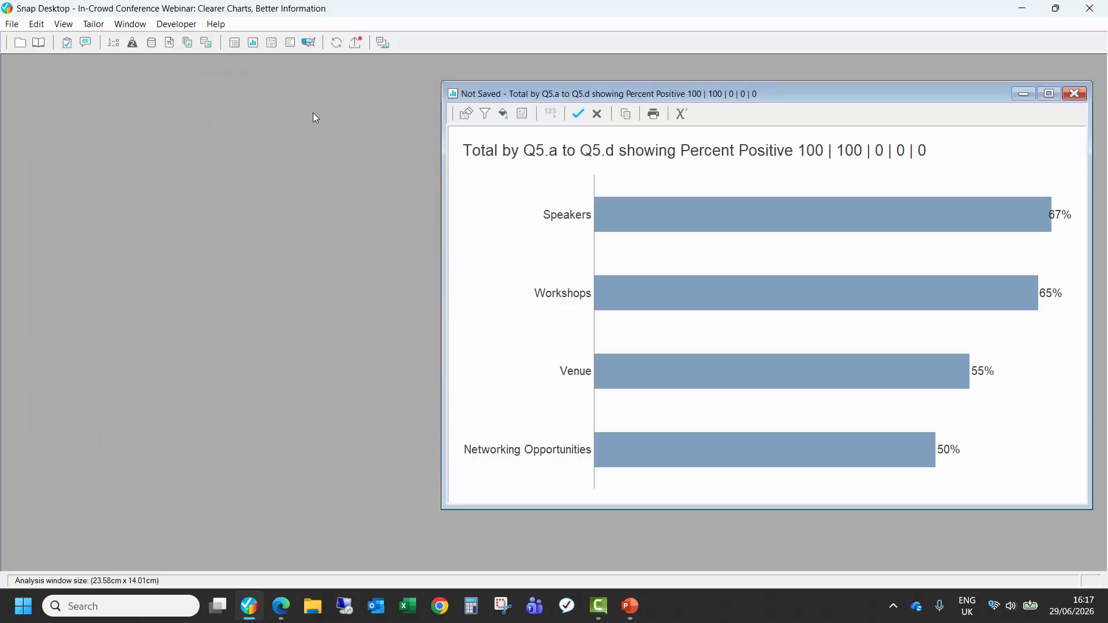
# Step: Open the saved chart C5 from the survey's analyses and arrange it side by side with the percent-positive chart for comparison
pyautogui.click(203, 44)
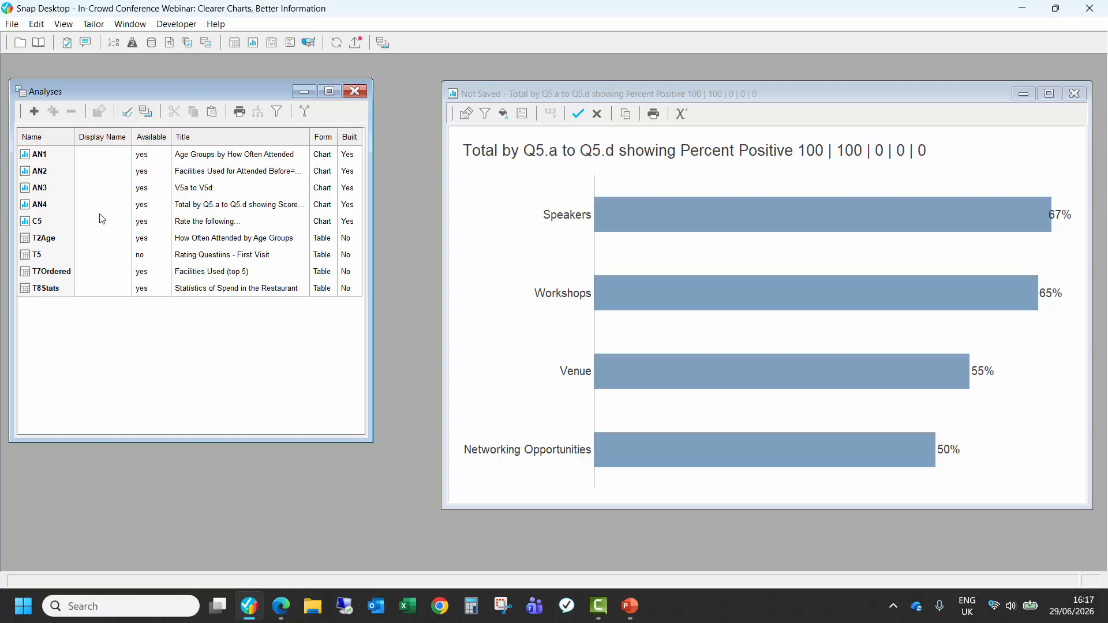
pyautogui.doubleClick(63, 223)
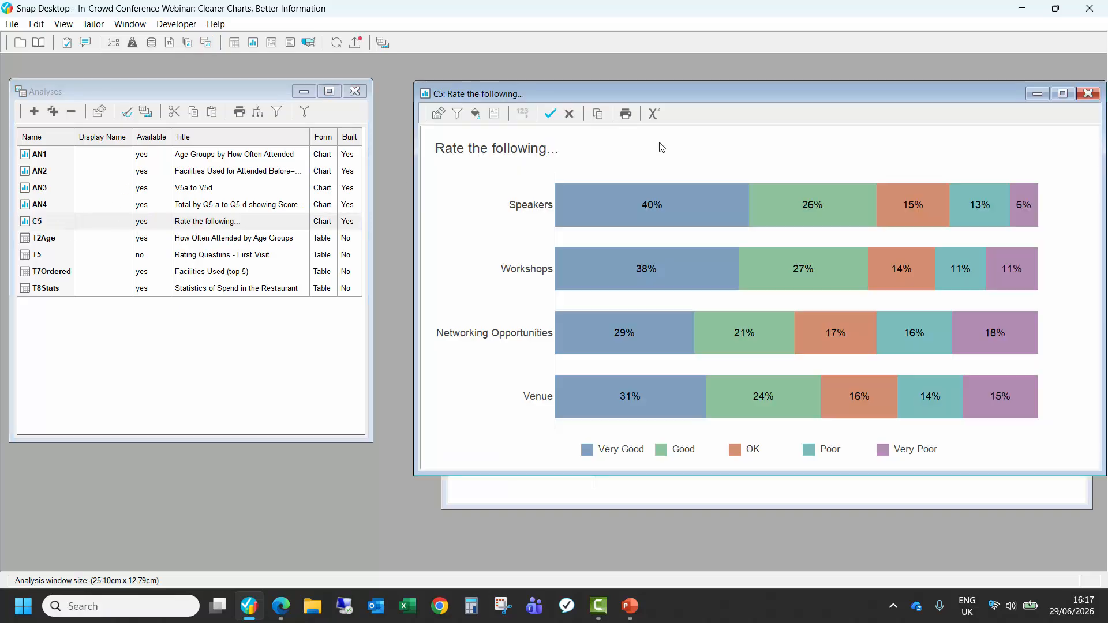
pyautogui.moveTo(819, 103); pyautogui.dragTo(414, 96)
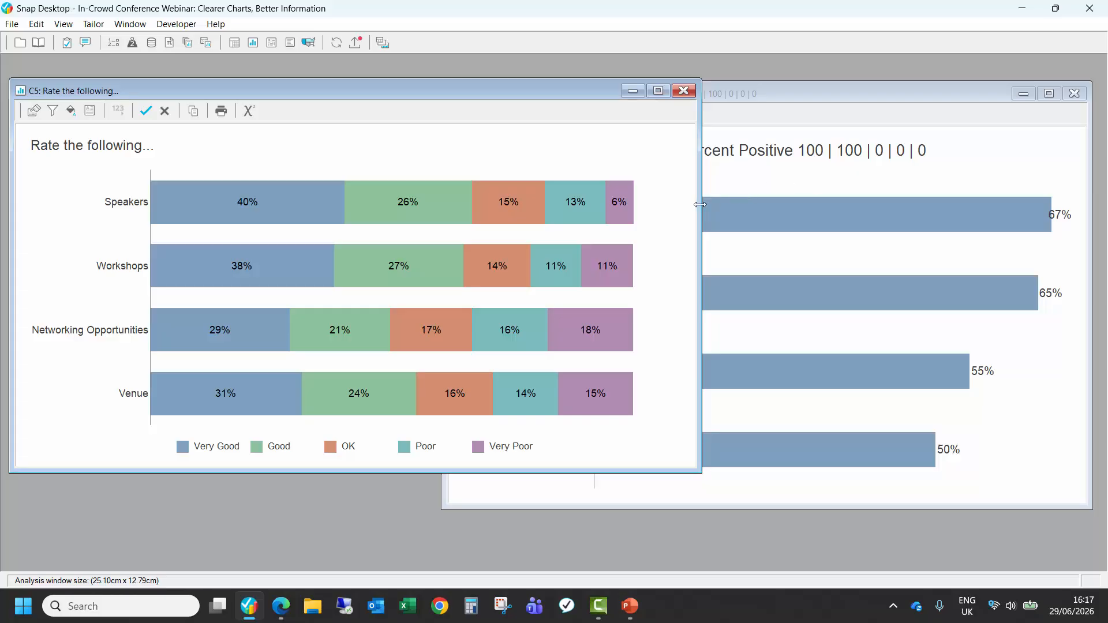
pyautogui.moveTo(701, 210); pyautogui.dragTo(570, 196)
pyautogui.click(558, 95)
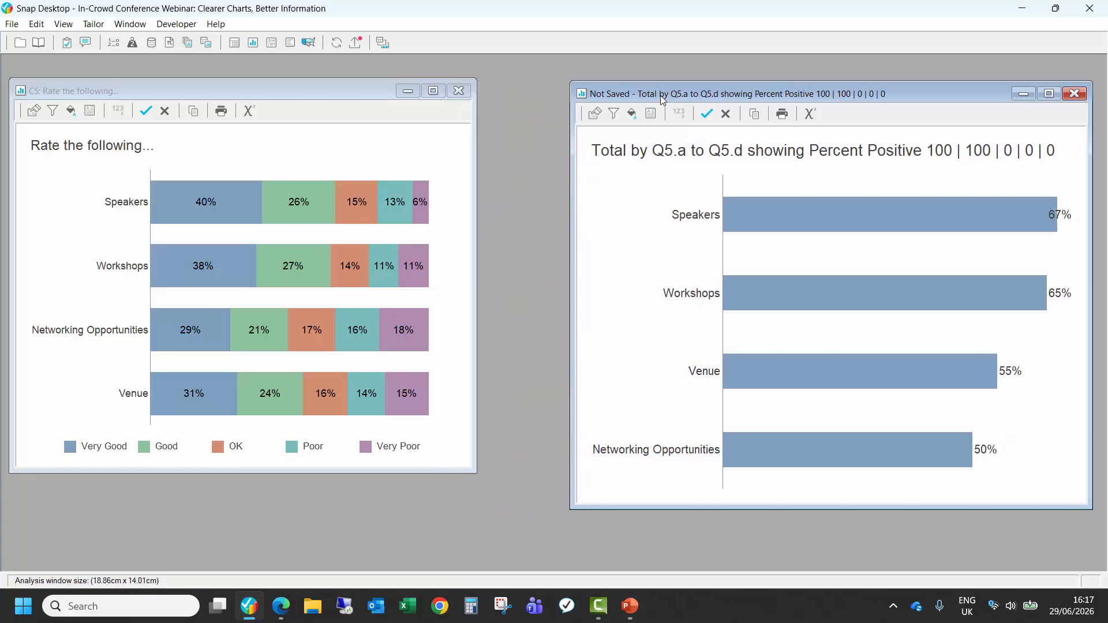
pyautogui.moveTo(660, 95); pyautogui.dragTo(644, 89)
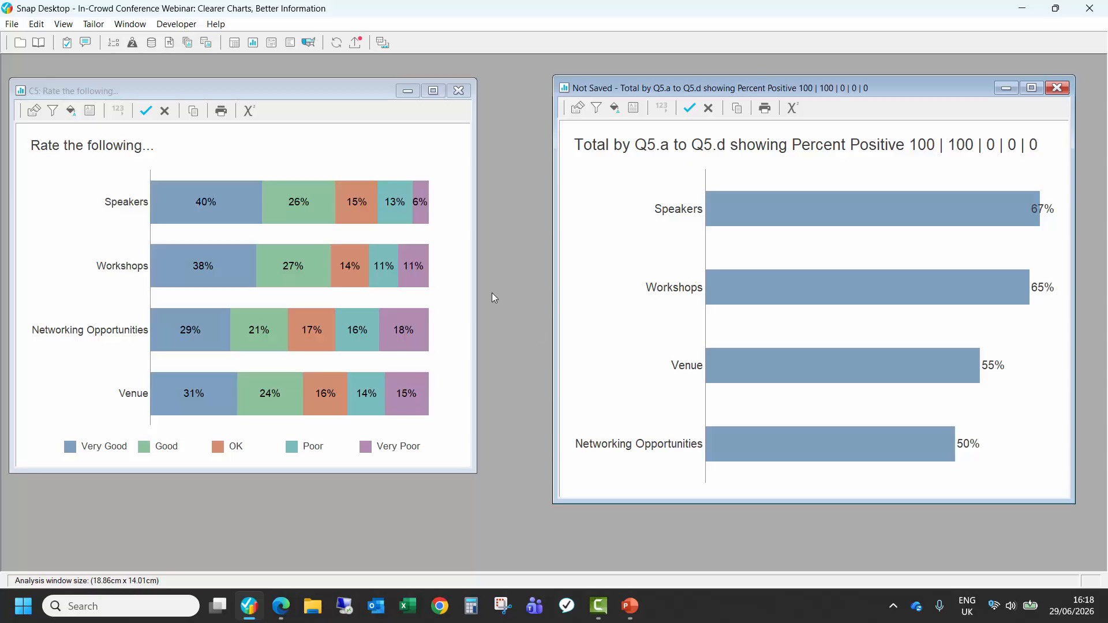
# Step: Check the analysis definition of chart C5 and close both charts and the analyses list
pyautogui.click(36, 120)
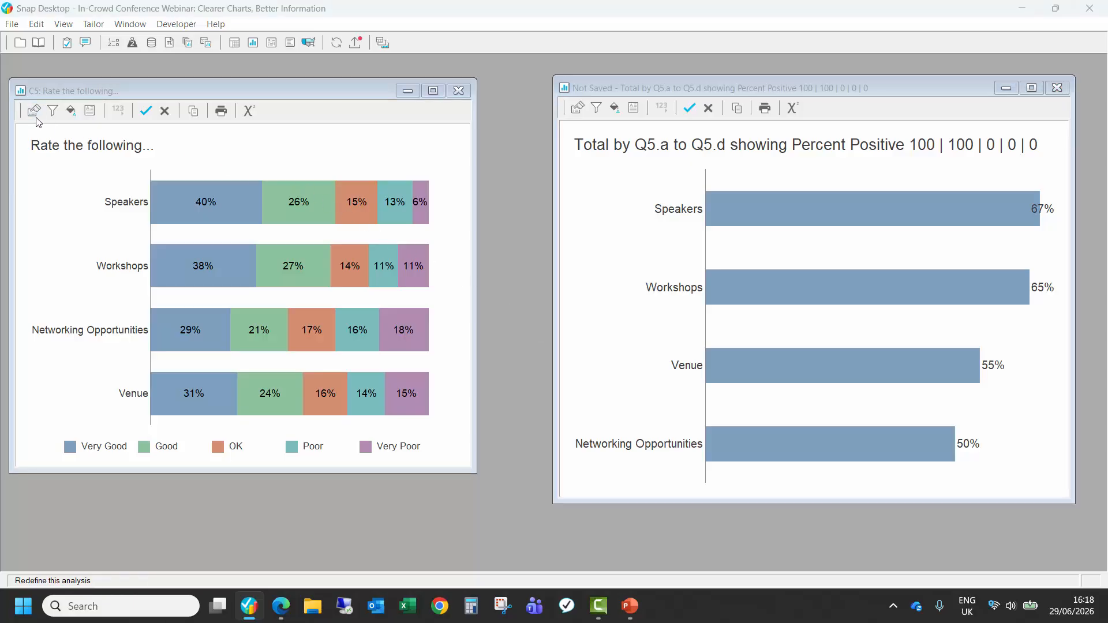
pyautogui.moveTo(422, 139); pyautogui.dragTo(537, 121)
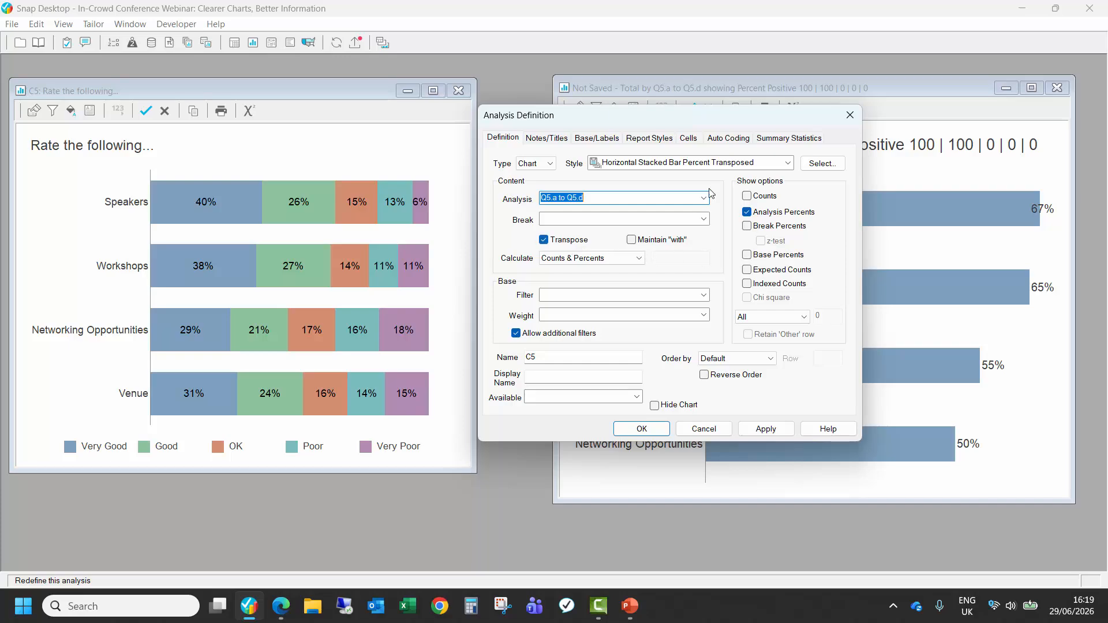
pyautogui.click(464, 91)
pyautogui.click(459, 91)
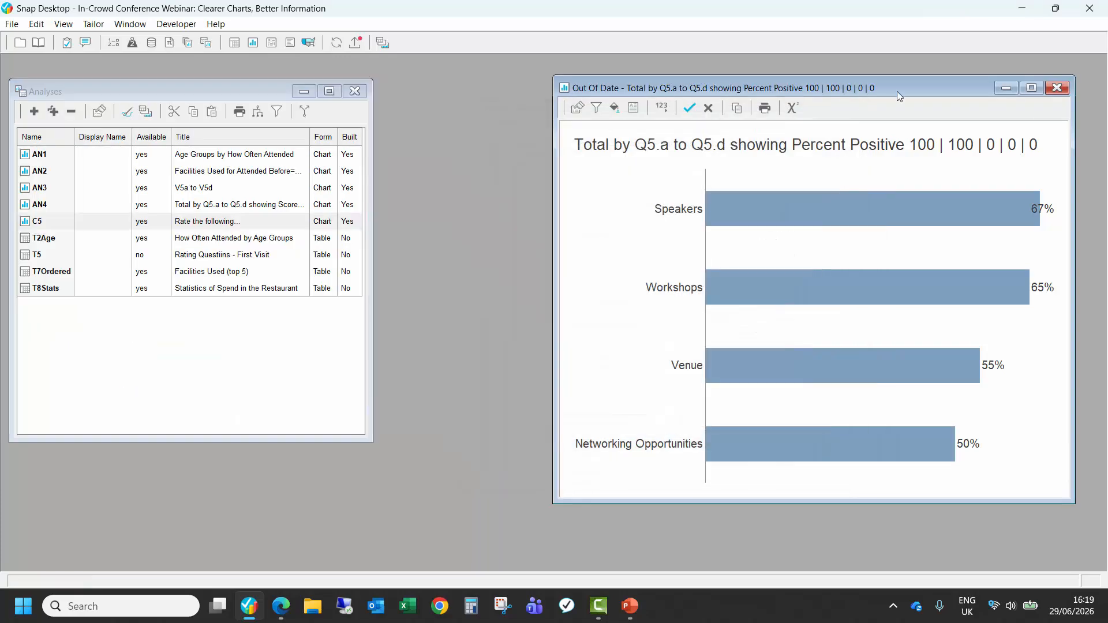
pyautogui.click(1047, 88)
pyautogui.click(364, 93)
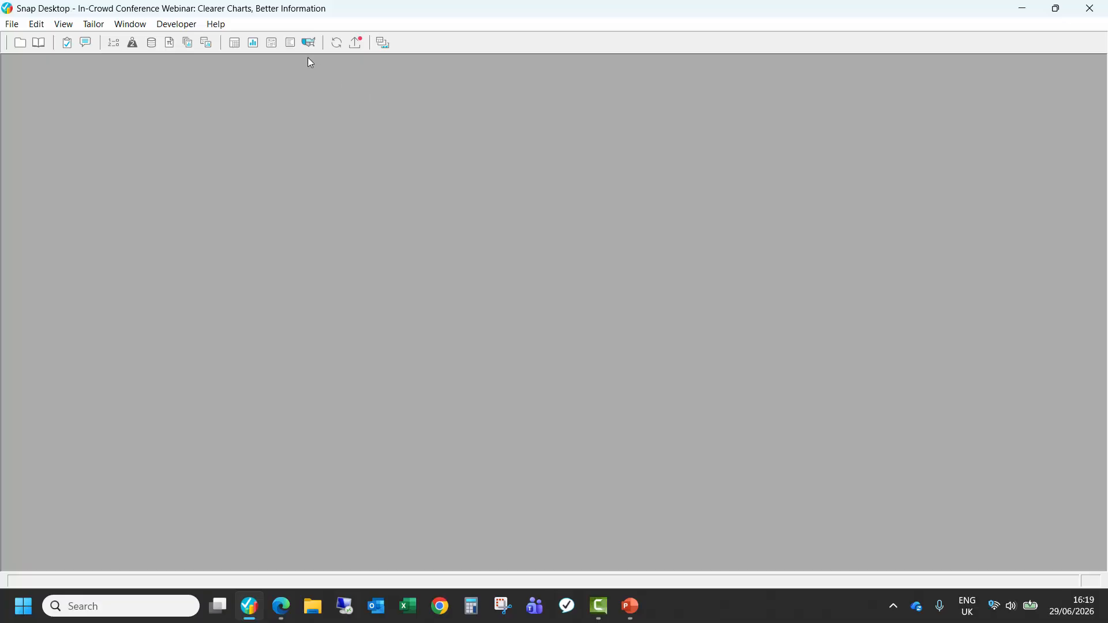
# Step: Start a new chart analysing Q5a, Q5b with the Line Percent style
pyautogui.click(254, 48)
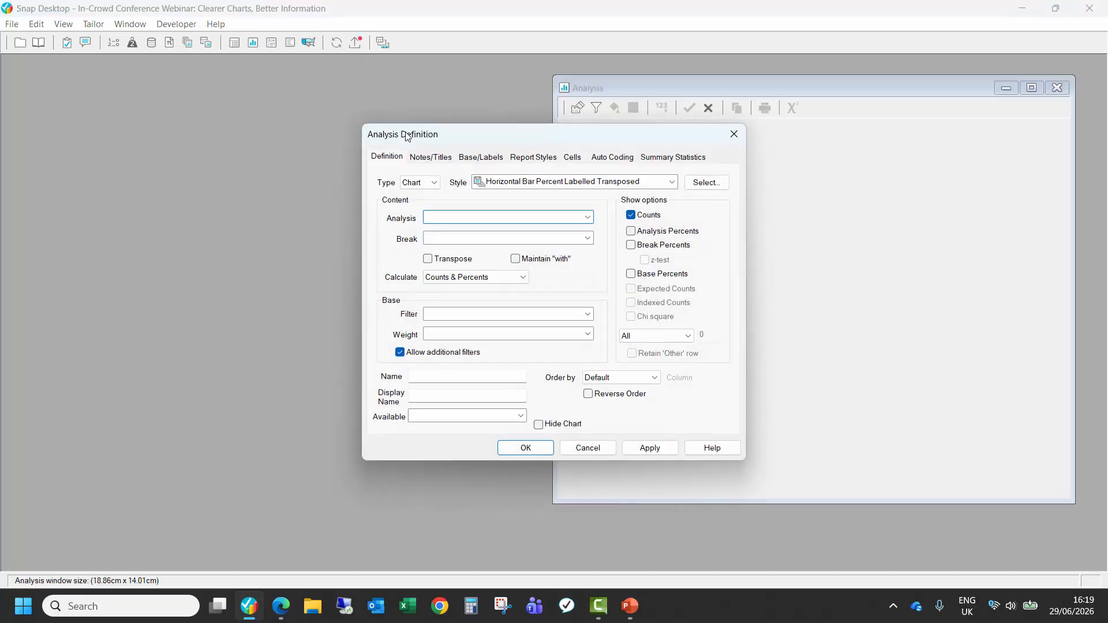
pyautogui.write('Q5a, Q5b')
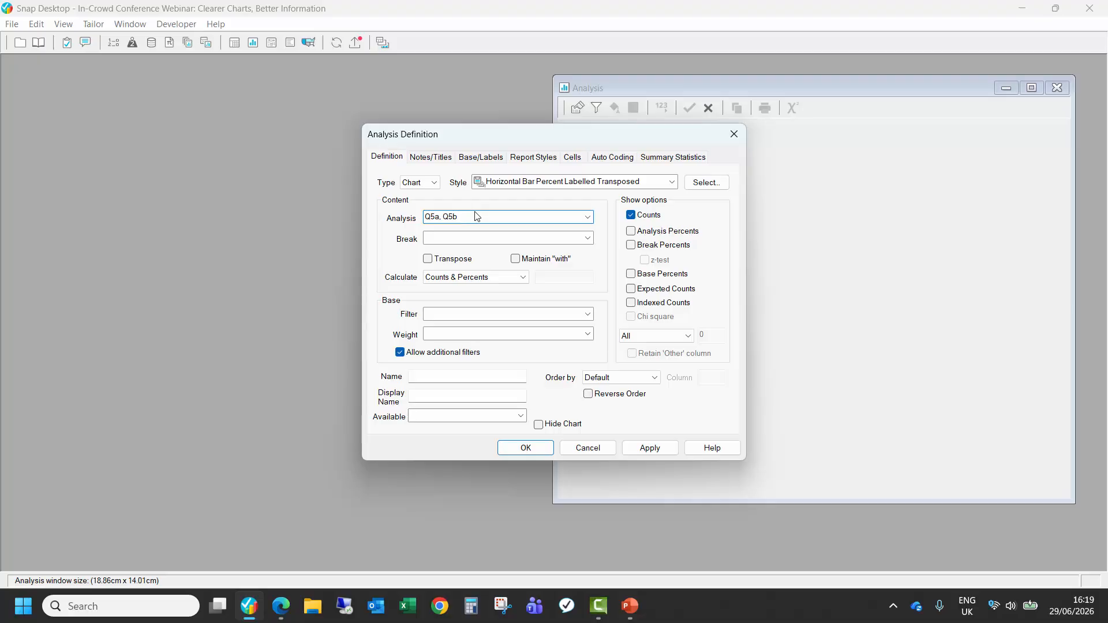
pyautogui.click(673, 182)
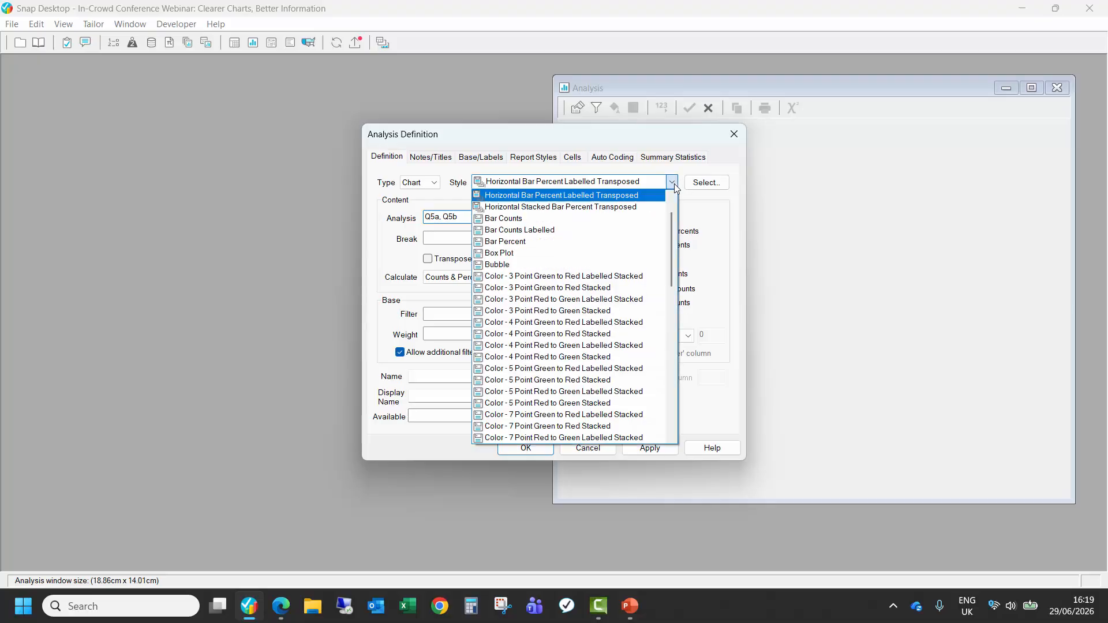
pyautogui.moveTo(672, 236); pyautogui.dragTo(652, 359)
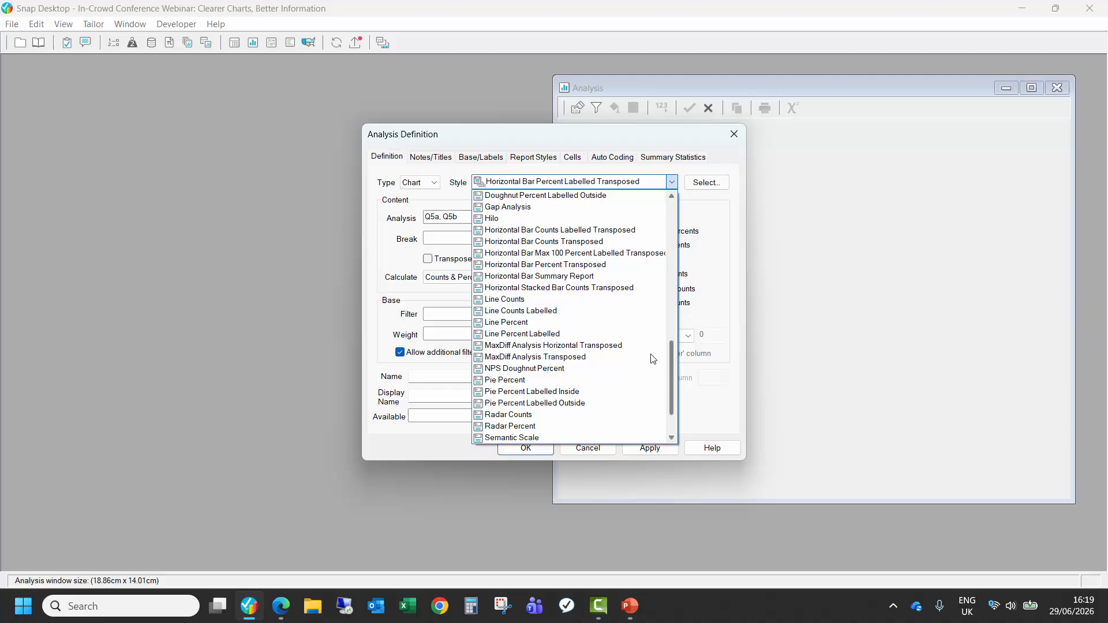
pyautogui.click(543, 323)
pyautogui.moveTo(590, 143); pyautogui.dragTo(381, 124)
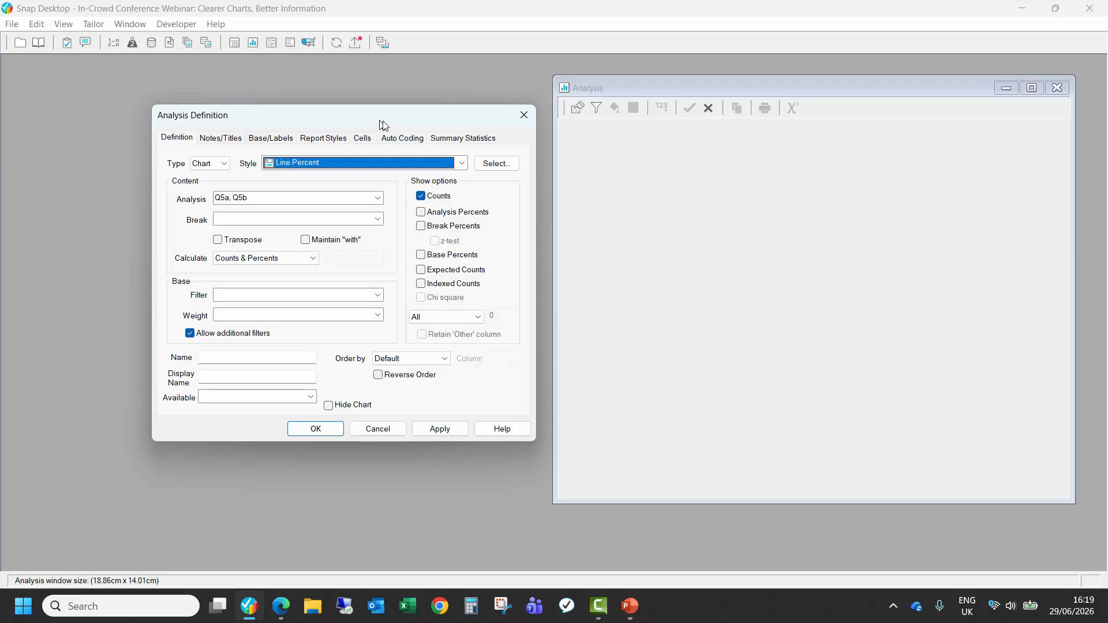
pyautogui.moveTo(381, 124); pyautogui.dragTo(906, 153)
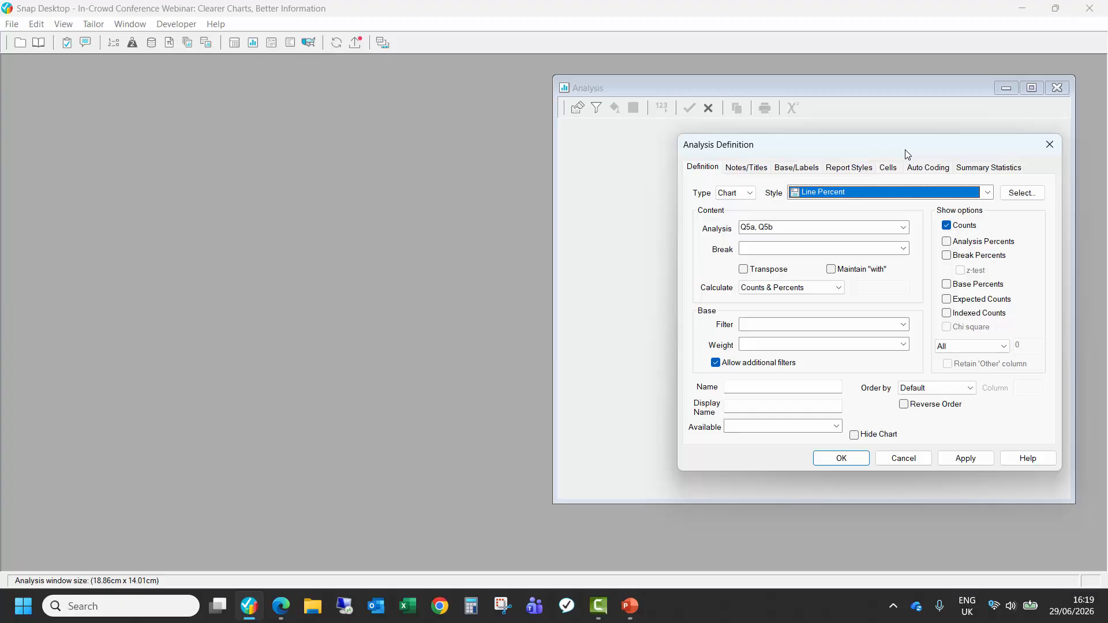
# Step: Bring up the survey's variables list and examine the ID.date and ID.endDate variables
pyautogui.click(113, 44)
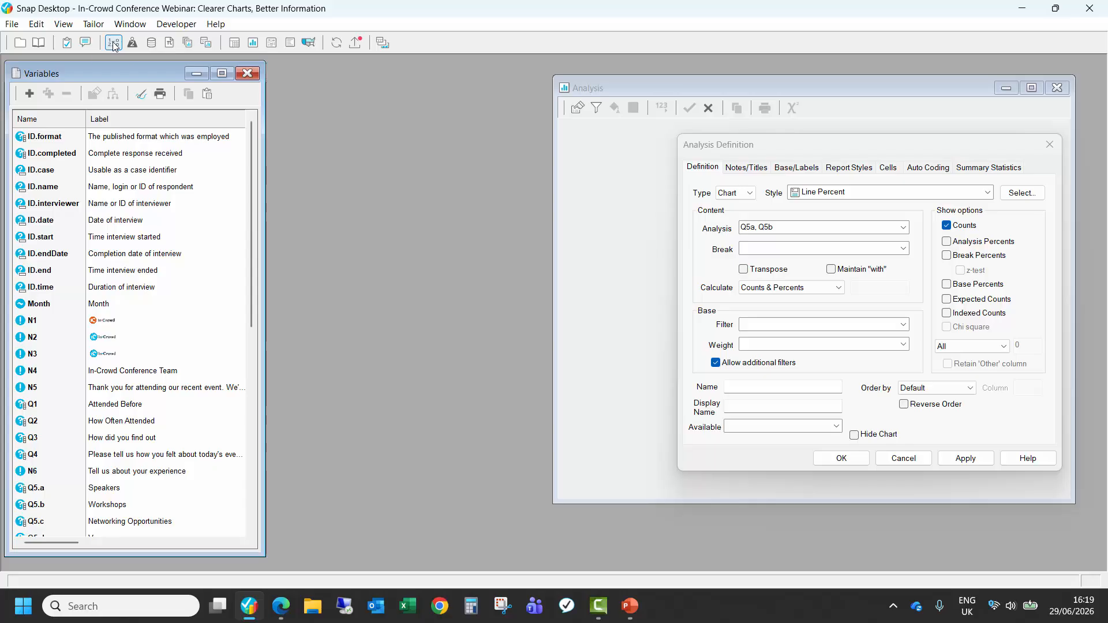
pyautogui.click(65, 226)
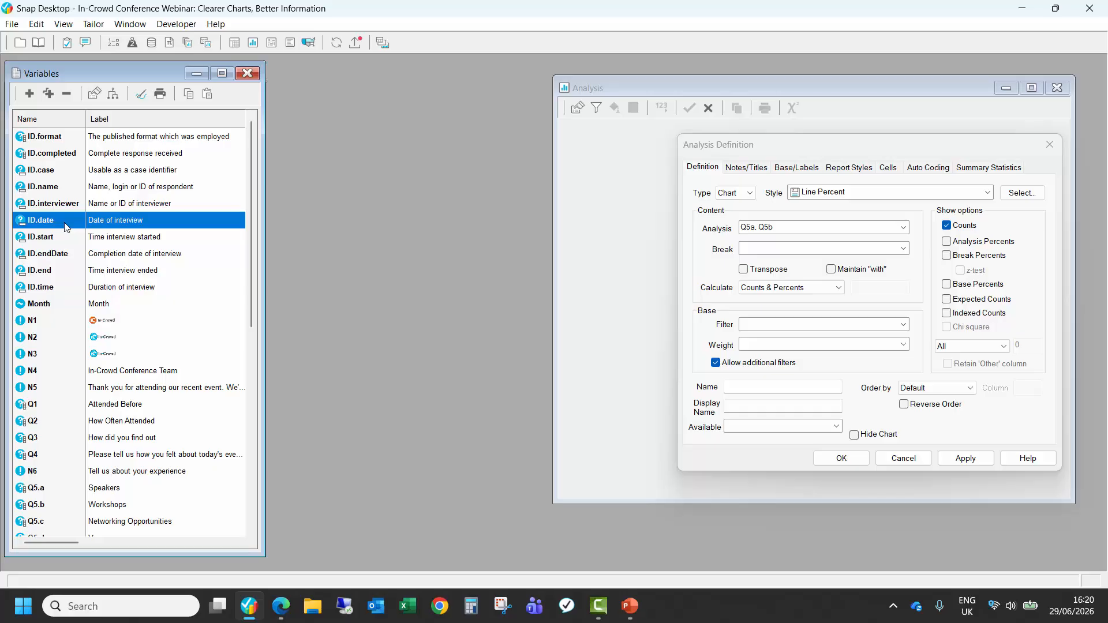
pyautogui.click(67, 259)
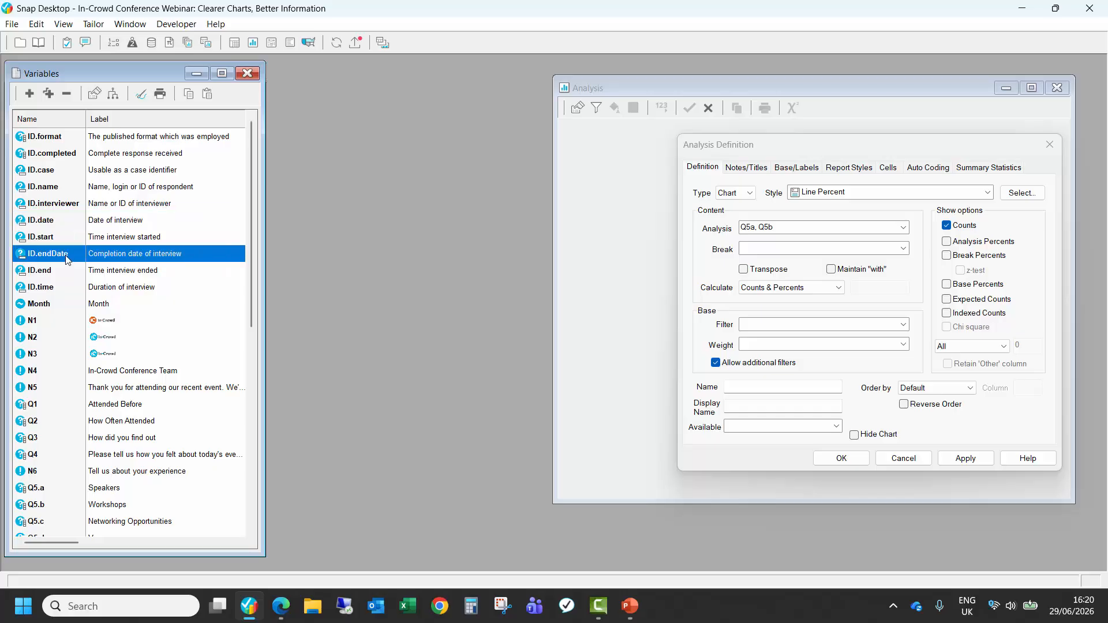
pyautogui.click(69, 224)
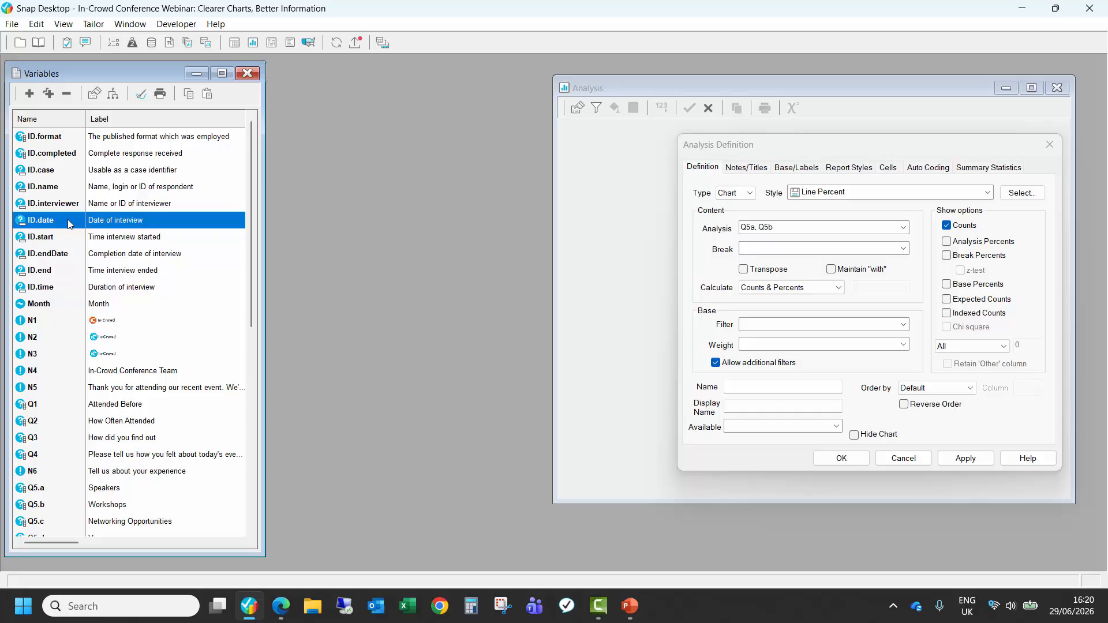
# Step: Inspect how the derived Month variable's initial value and month codes are defined, and close its details
pyautogui.click(59, 304)
pyautogui.scroll(-2, 59, 302)
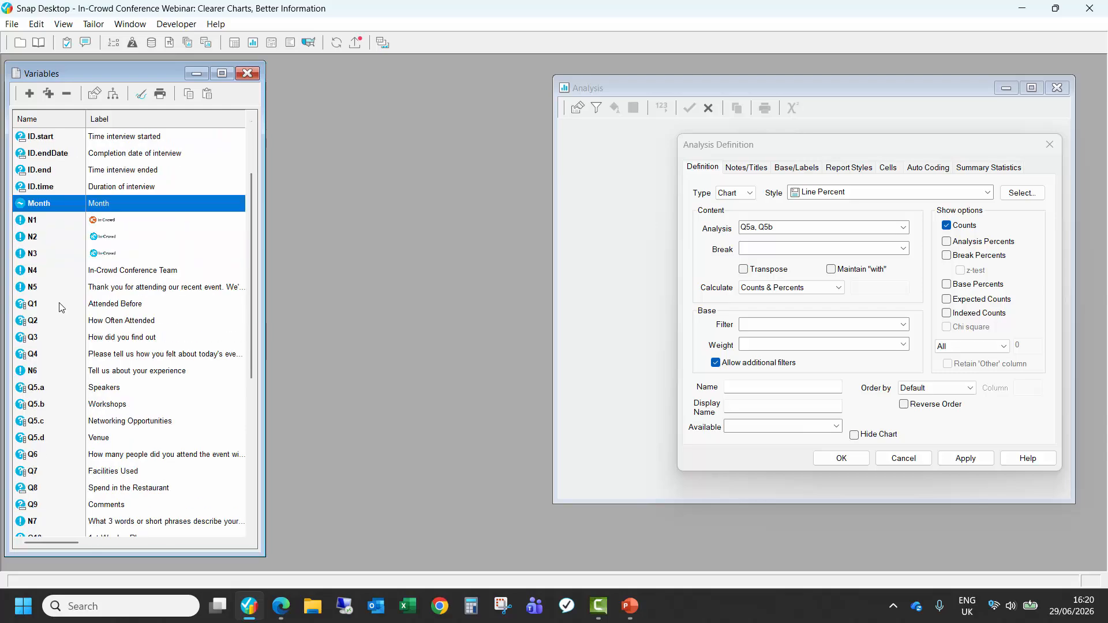
pyautogui.doubleClick(64, 205)
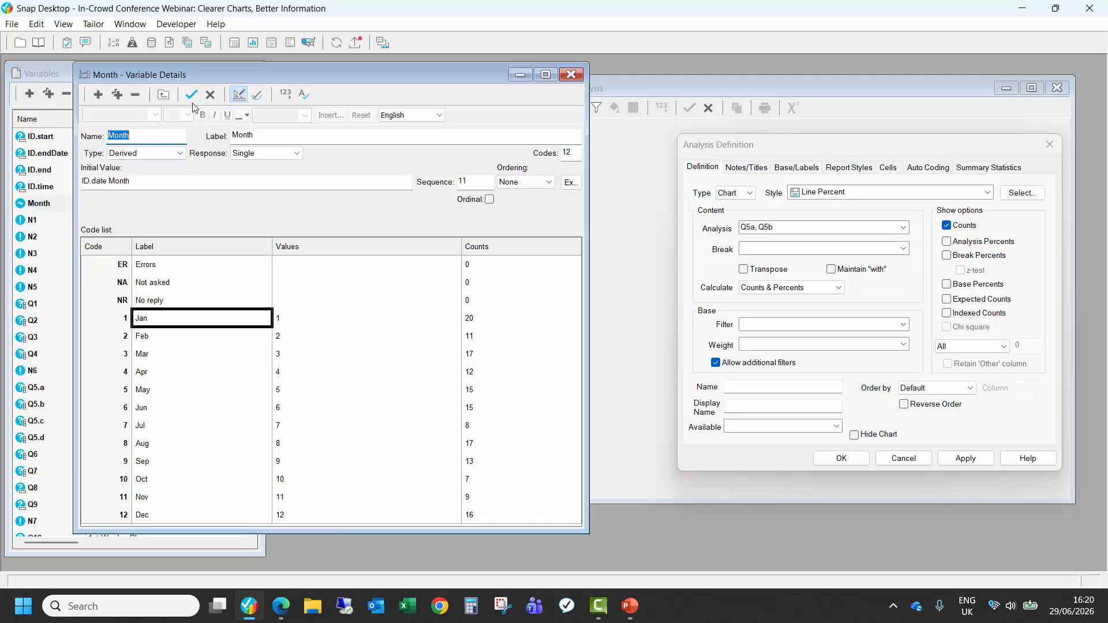
pyautogui.moveTo(108, 182); pyautogui.dragTo(148, 181)
pyautogui.click(144, 186)
pyautogui.click(571, 75)
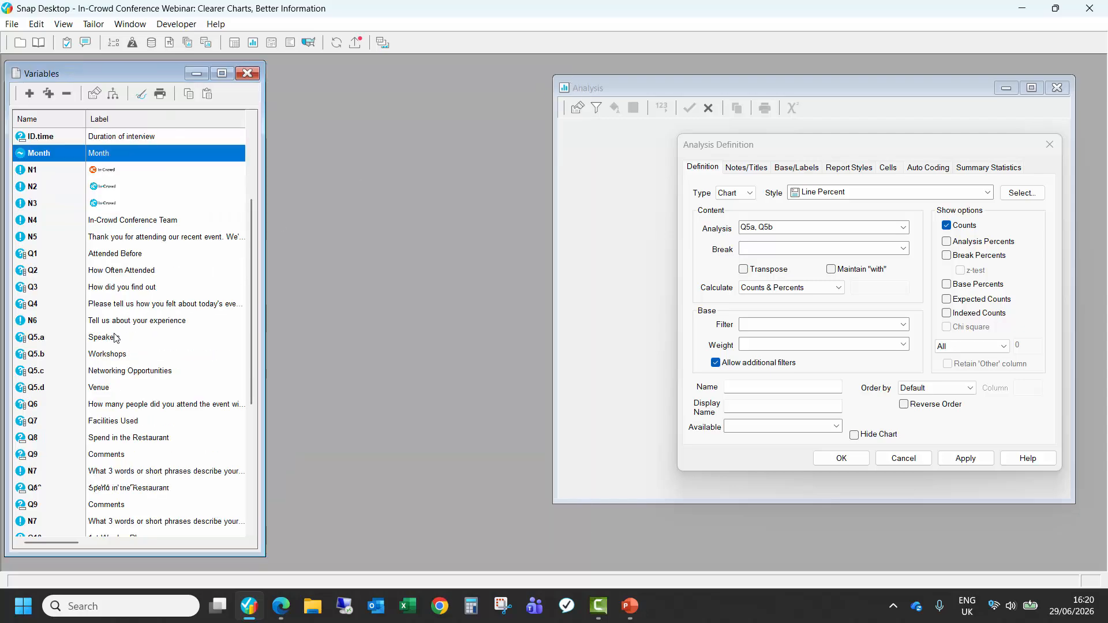
# Step: Examine the month and year conditions behind each code of the derived Quarter variable, and close its details
pyautogui.scroll(-6, 115, 337)
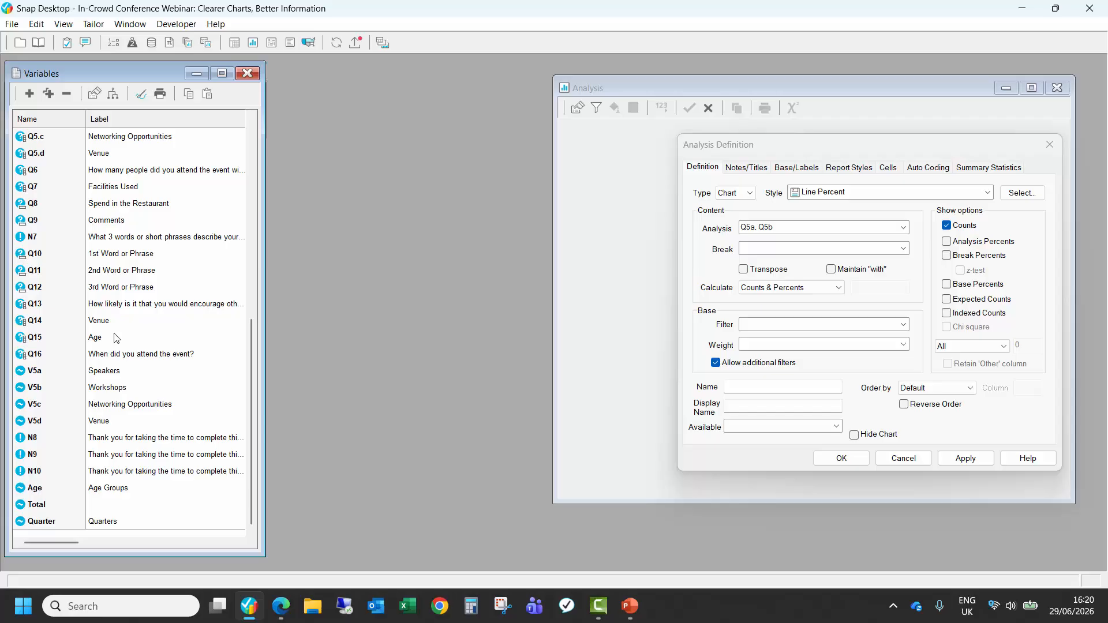
pyautogui.click(46, 525)
pyautogui.doubleClick(46, 522)
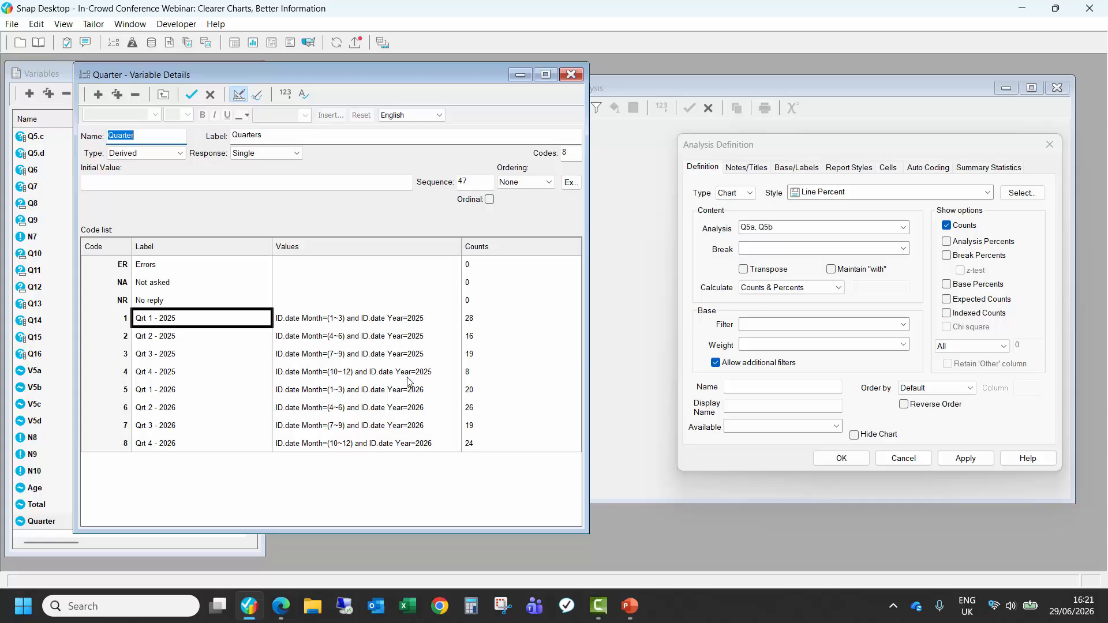
pyautogui.click(339, 324)
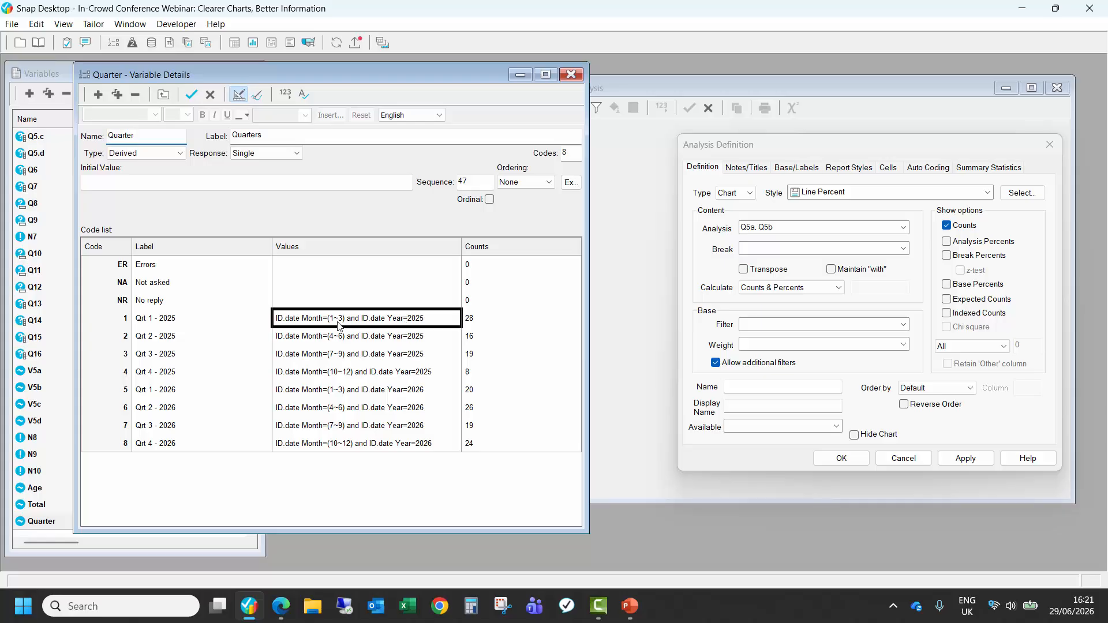
pyautogui.click(339, 337)
pyautogui.click(335, 359)
pyautogui.click(336, 374)
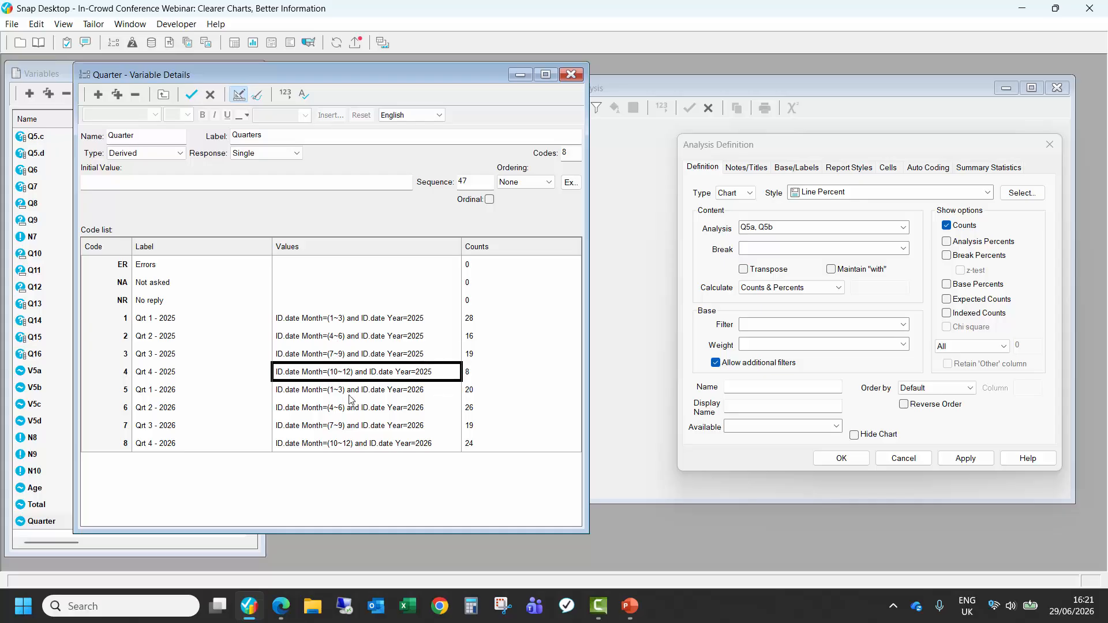
pyautogui.click(350, 394)
pyautogui.click(349, 413)
pyautogui.click(349, 429)
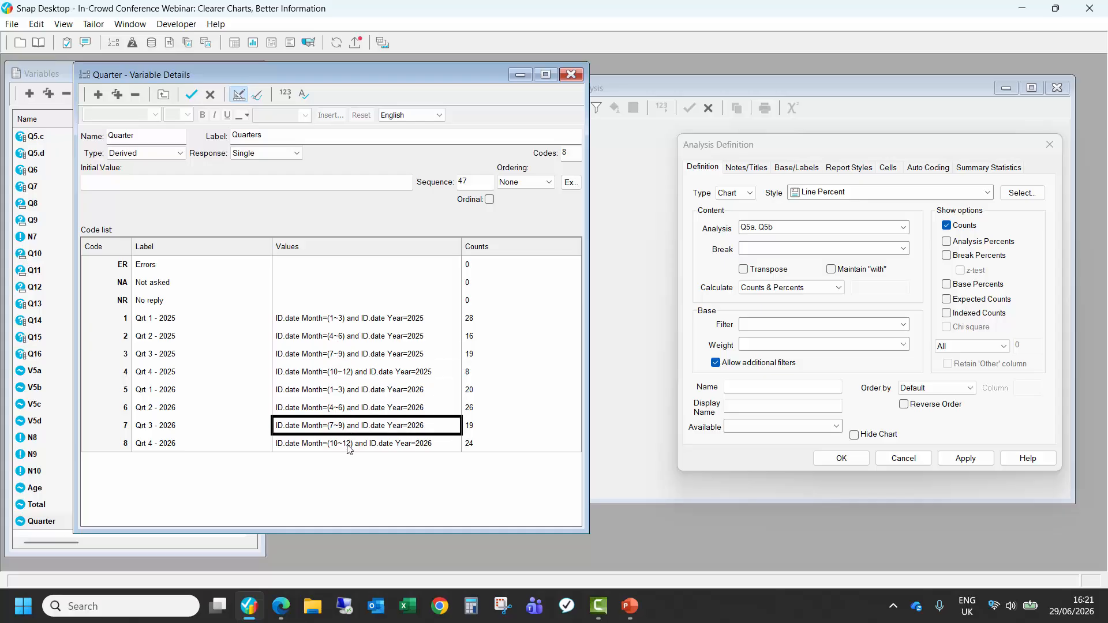
pyautogui.click(349, 448)
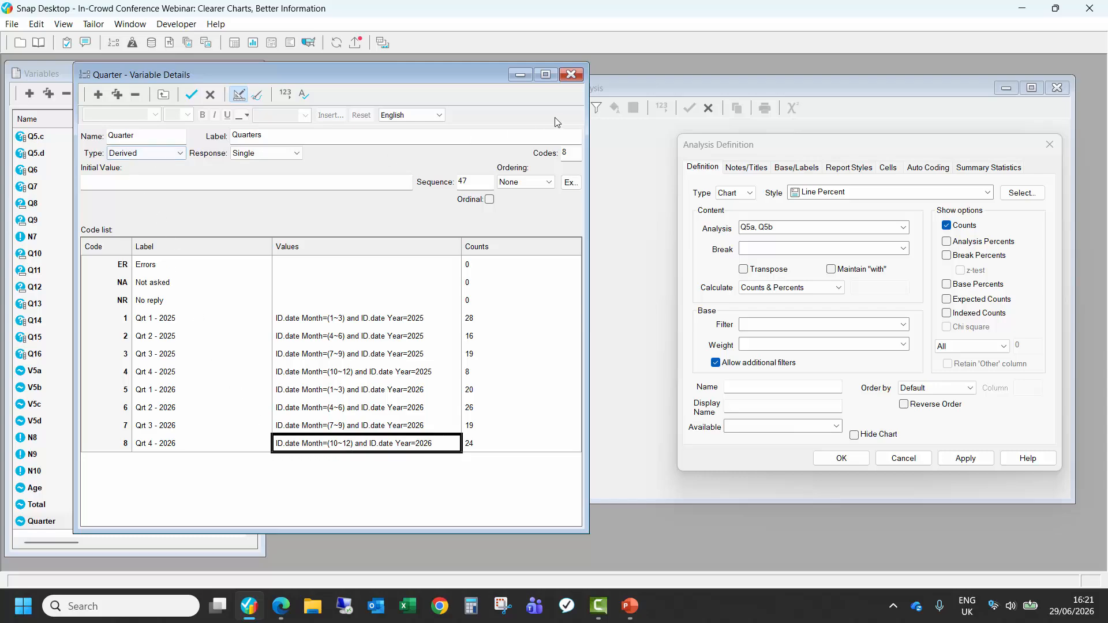
pyautogui.click(571, 74)
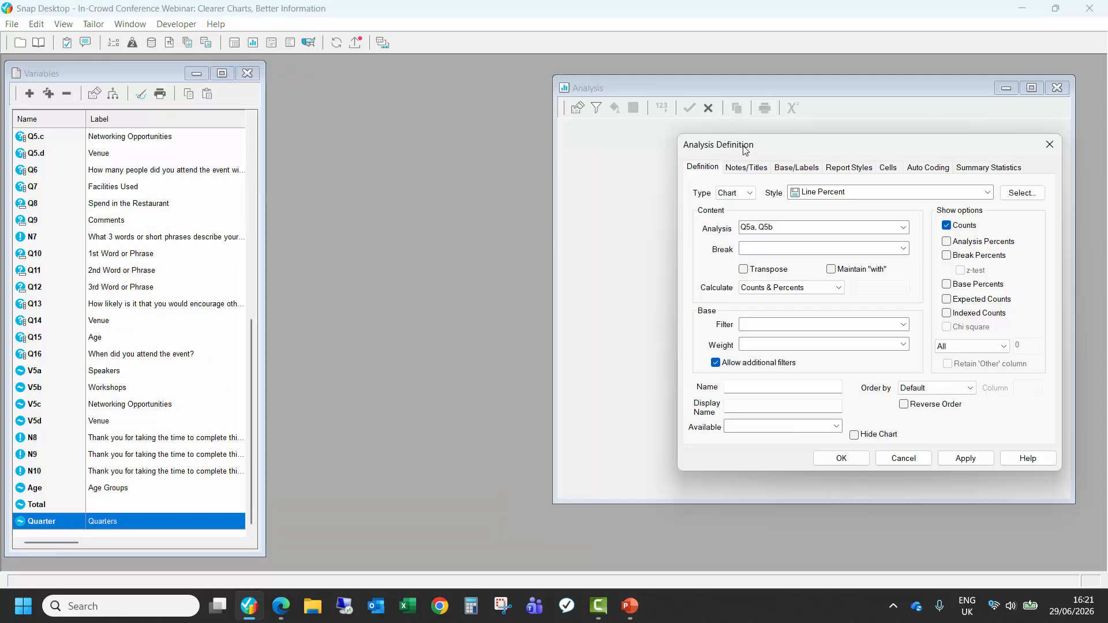
# Step: Set the new line chart's break to Quarter
pyautogui.moveTo(745, 148); pyautogui.dragTo(187, 105)
pyautogui.click(218, 210)
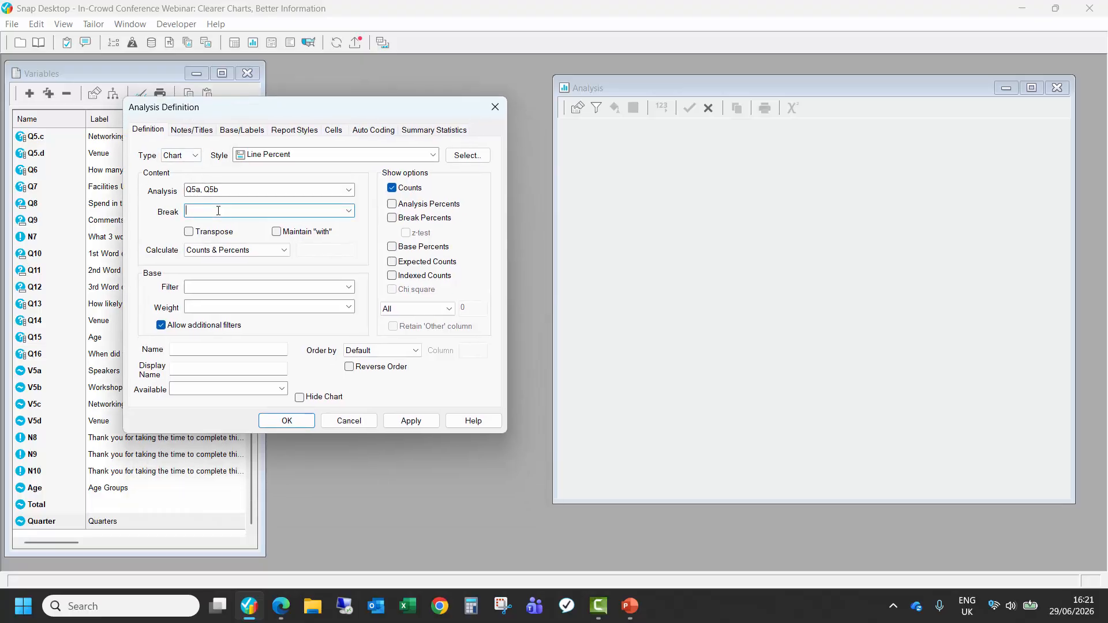
pyautogui.write('Quarter')
# Step: Have the line chart calculate Means & Significances with the First2of5 weight and apply the definition
pyautogui.click(240, 255)
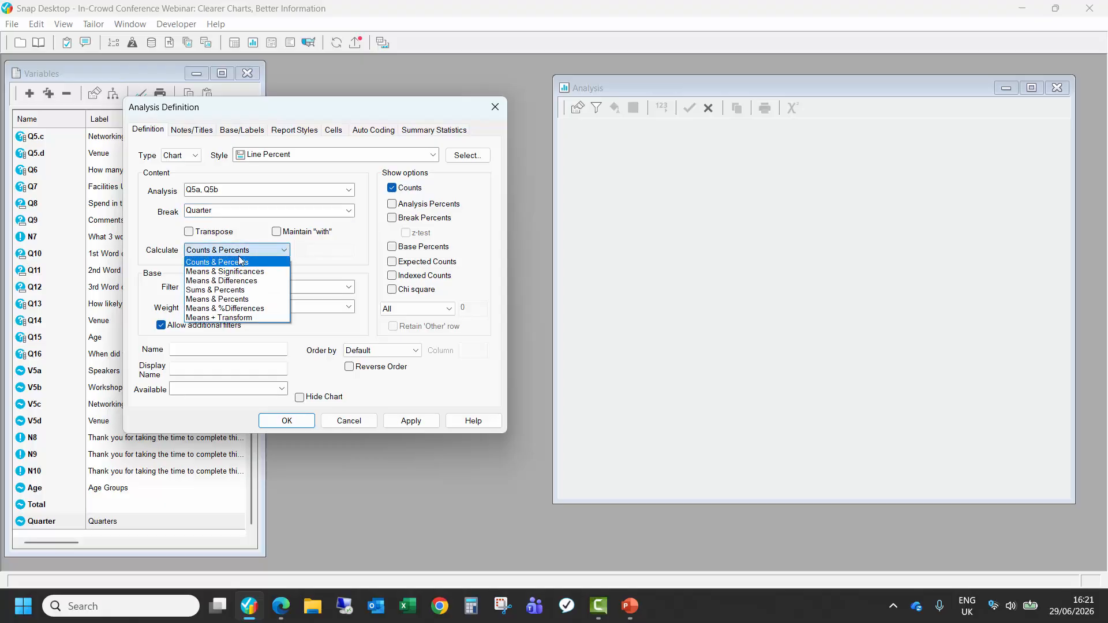
pyautogui.click(237, 275)
pyautogui.click(305, 251)
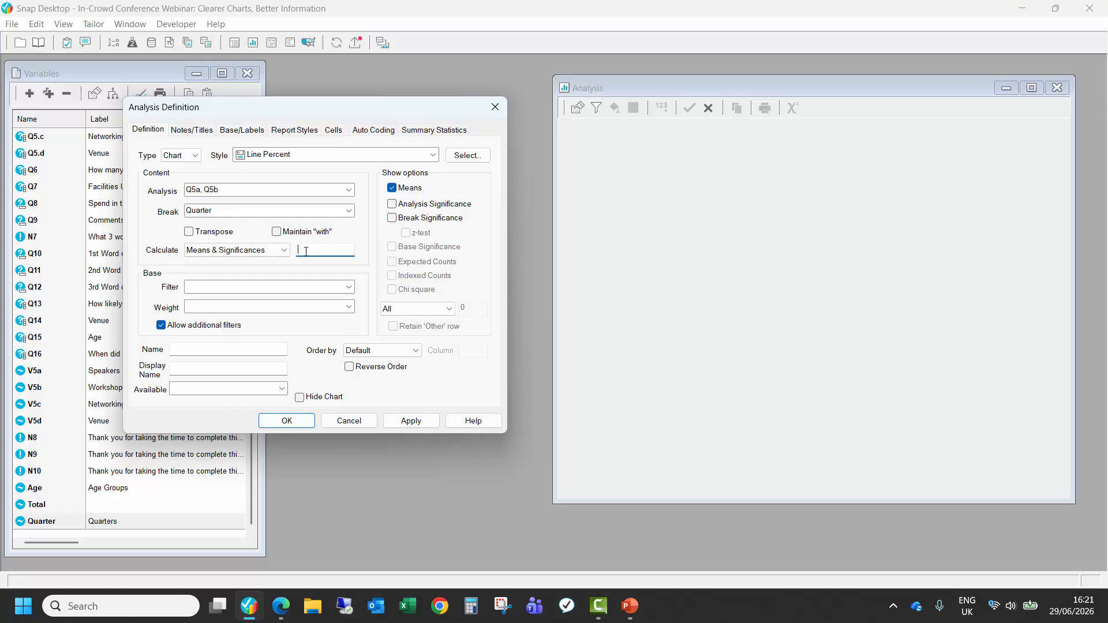
pyautogui.write('First2of5')
pyautogui.click(424, 424)
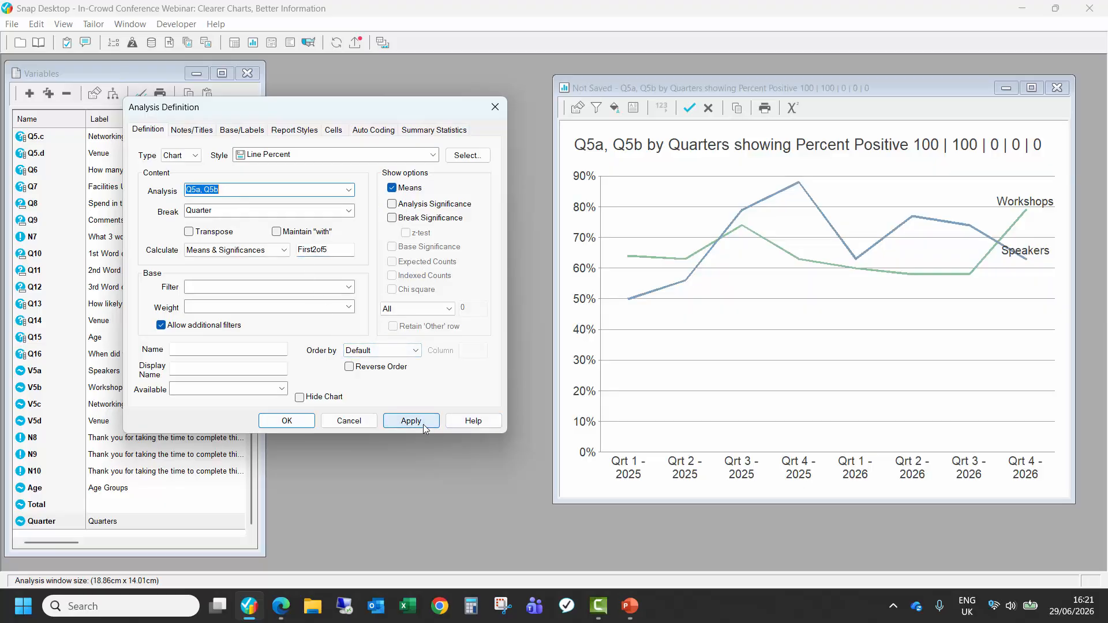
# Step: Widen the quarterly line chart's window to about 24.5 cm, accept its definition and close the saved chart
pyautogui.moveTo(553, 504); pyautogui.dragTo(401, 495)
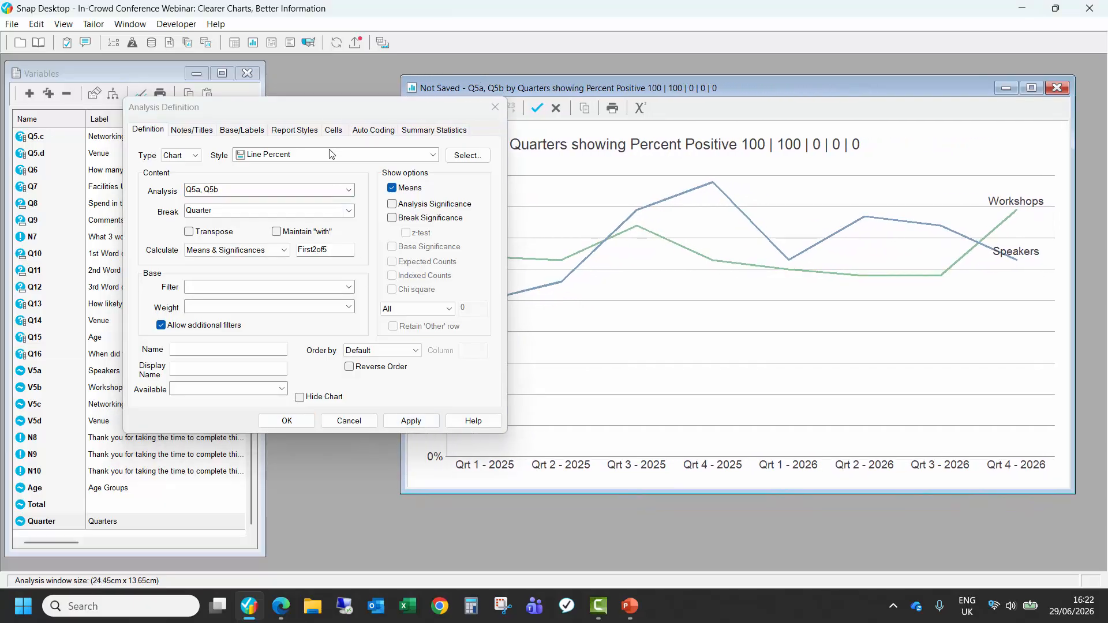
pyautogui.moveTo(329, 108); pyautogui.dragTo(219, 105)
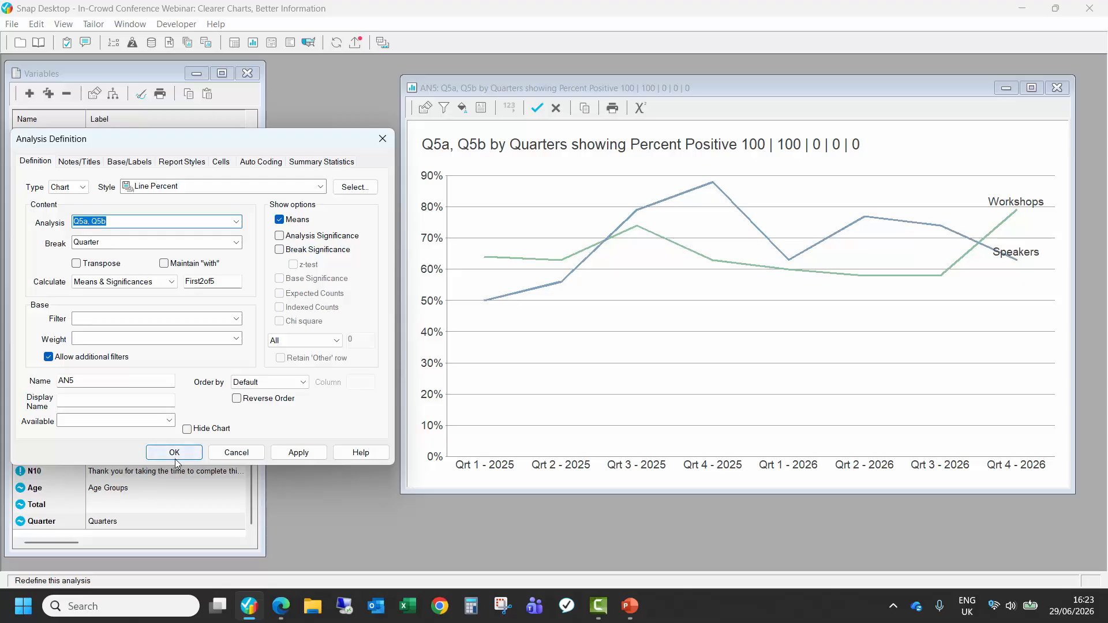
pyautogui.click(174, 453)
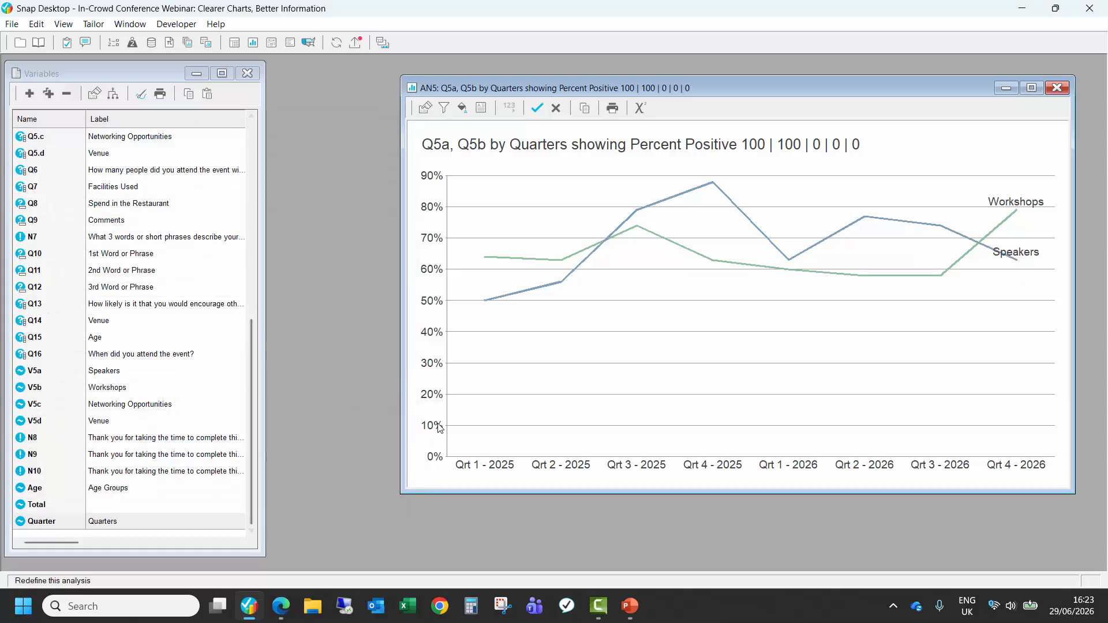
pyautogui.click(1056, 87)
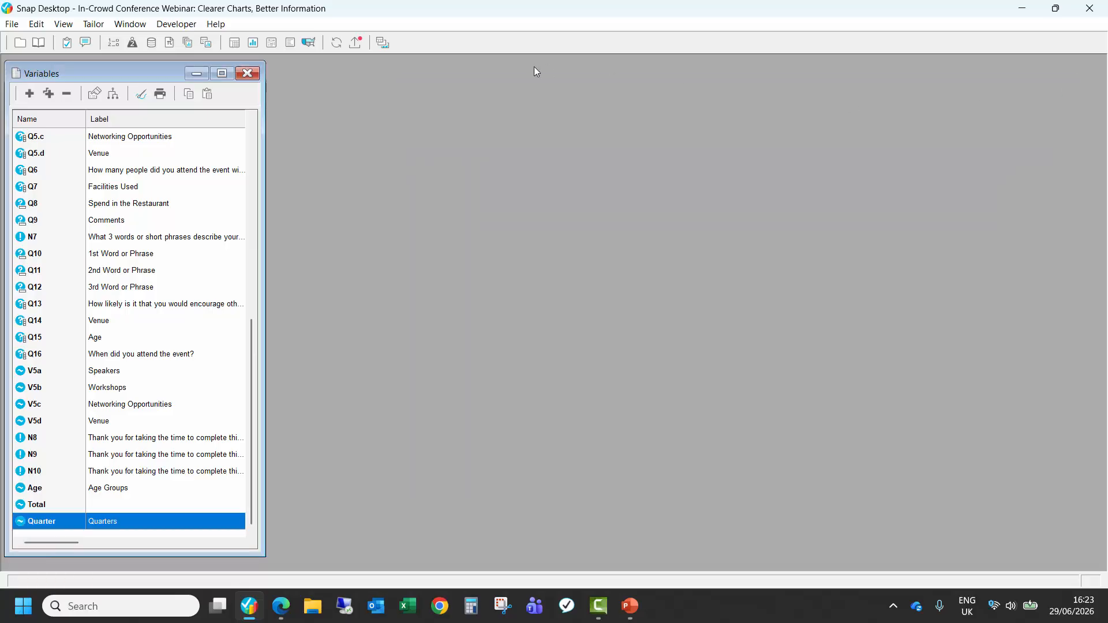
# Step: Make the T7Ordered analysis unavailable using the quick availability settings of the survey's analyses list
pyautogui.click(207, 43)
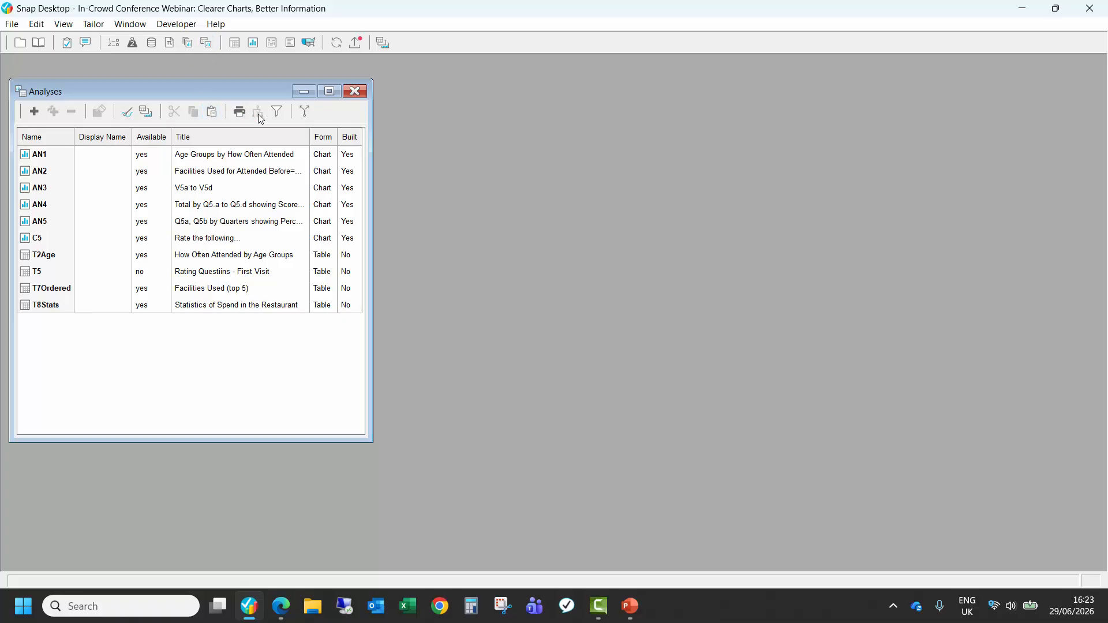
pyautogui.click(302, 114)
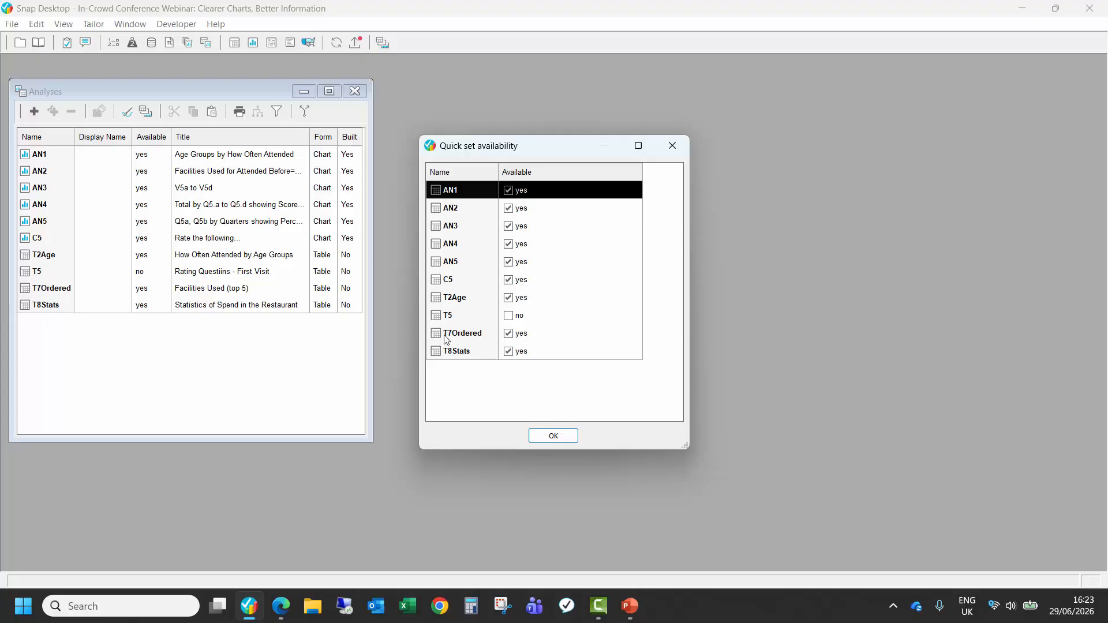
pyautogui.click(509, 334)
pyautogui.click(547, 436)
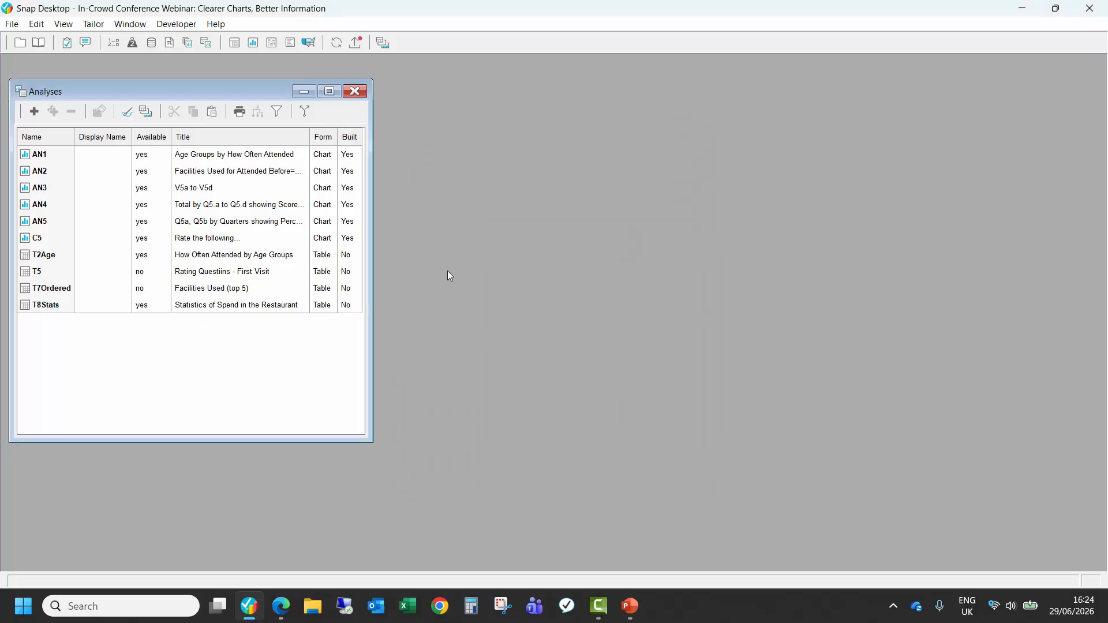
# Step: Upload the survey changes and open the AN2 chart among the In-Crowd Conference analyses in Snap XMP Online
pyautogui.click(356, 47)
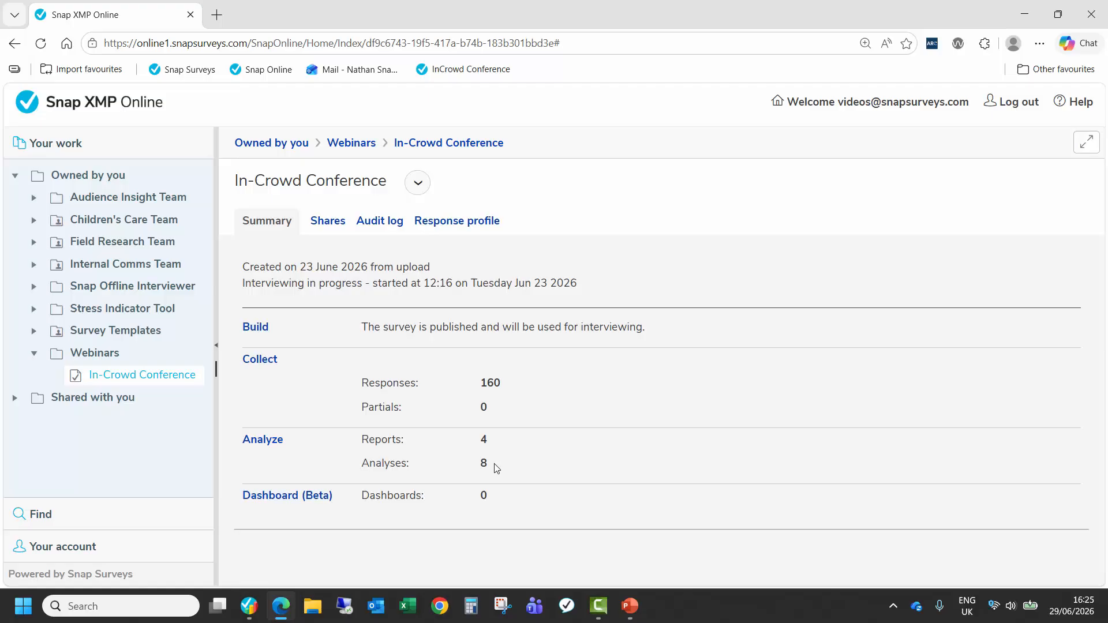
pyautogui.click(263, 440)
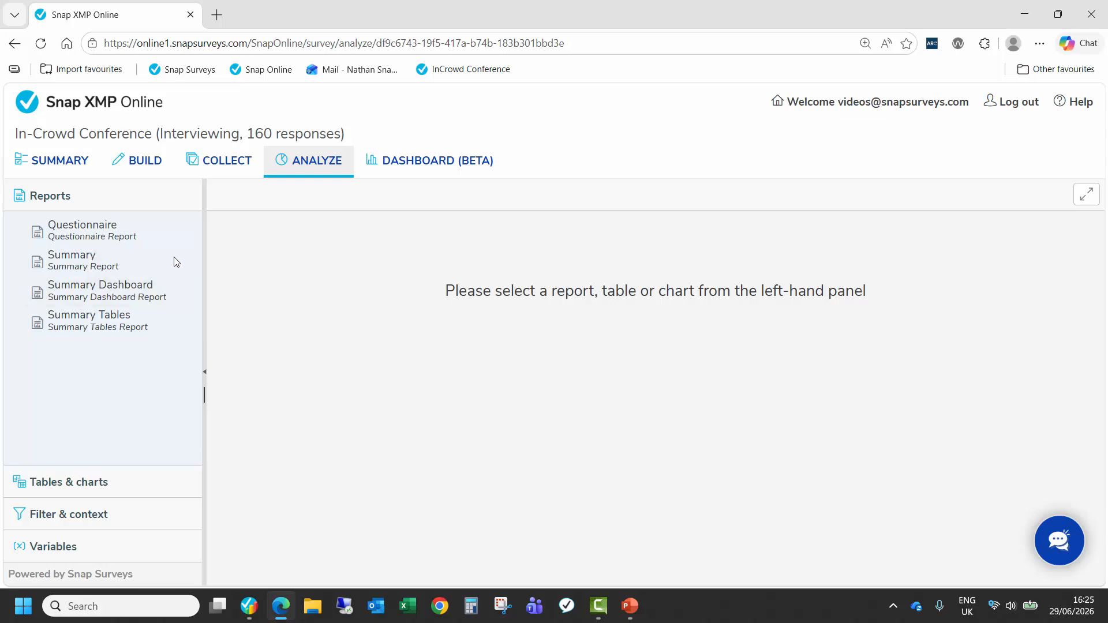
pyautogui.click(77, 487)
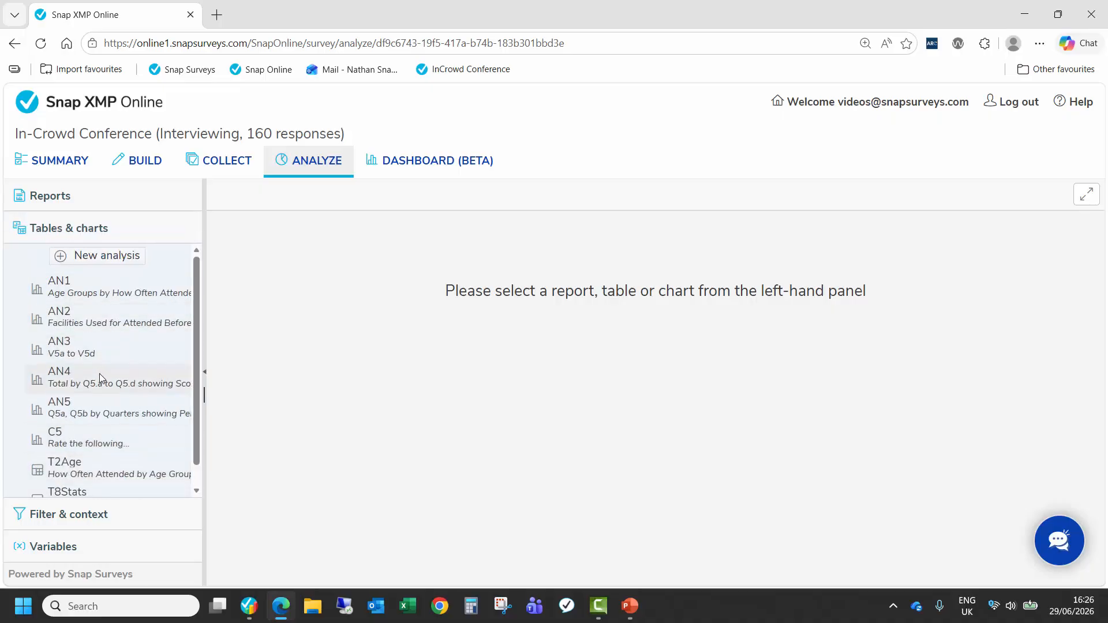
pyautogui.scroll(-1, 98, 380)
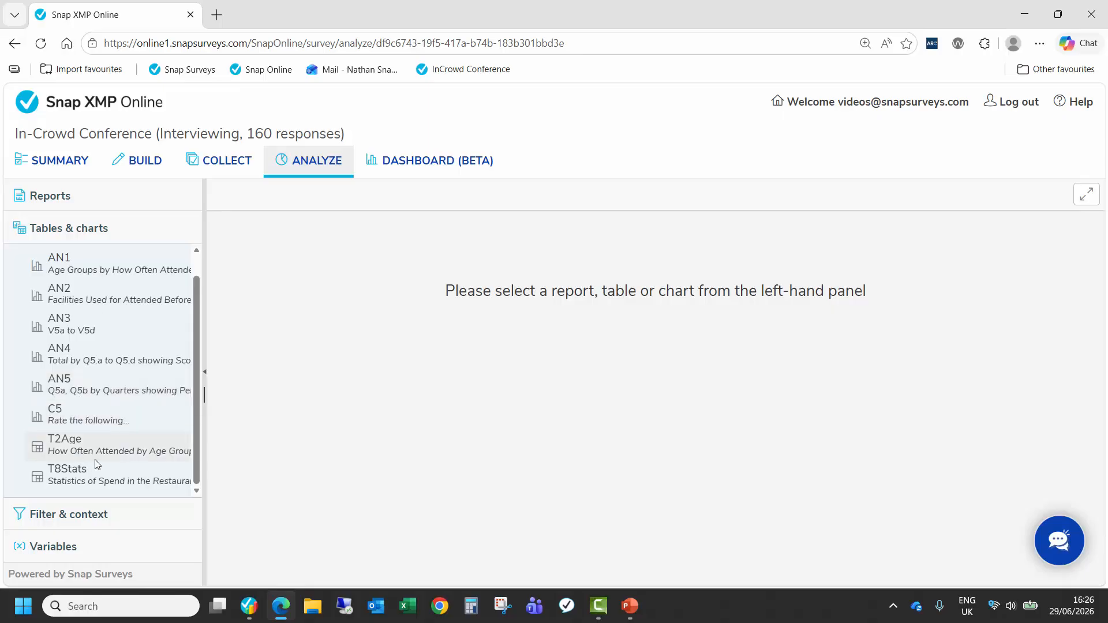
pyautogui.click(155, 304)
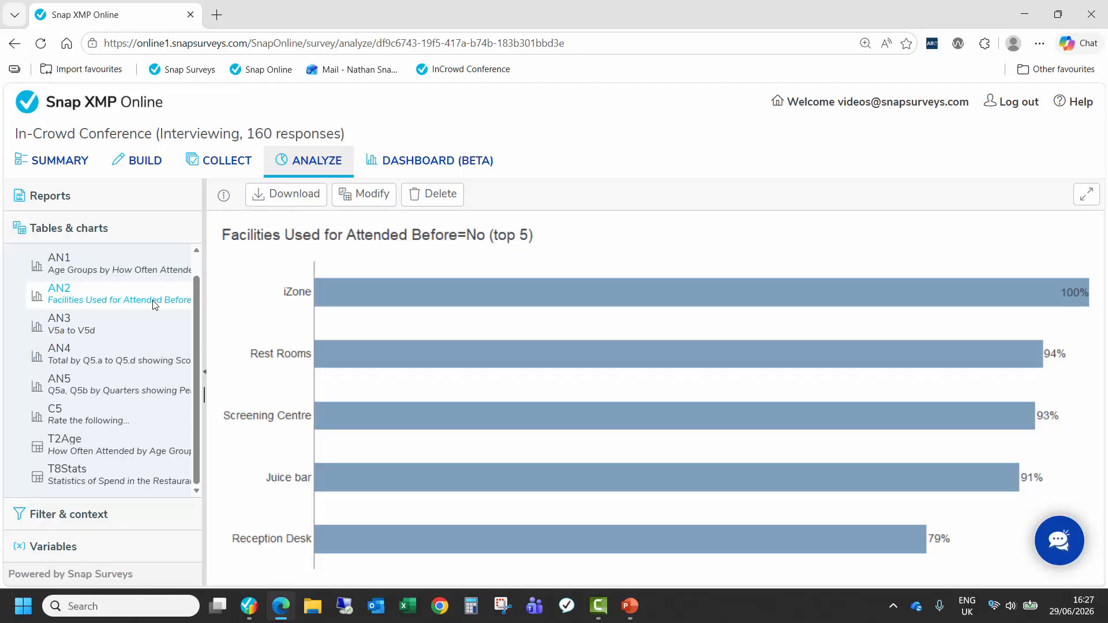
# Step: Apply the custom filter rule Age=1 to the displayed AN2 chart
pyautogui.click(96, 518)
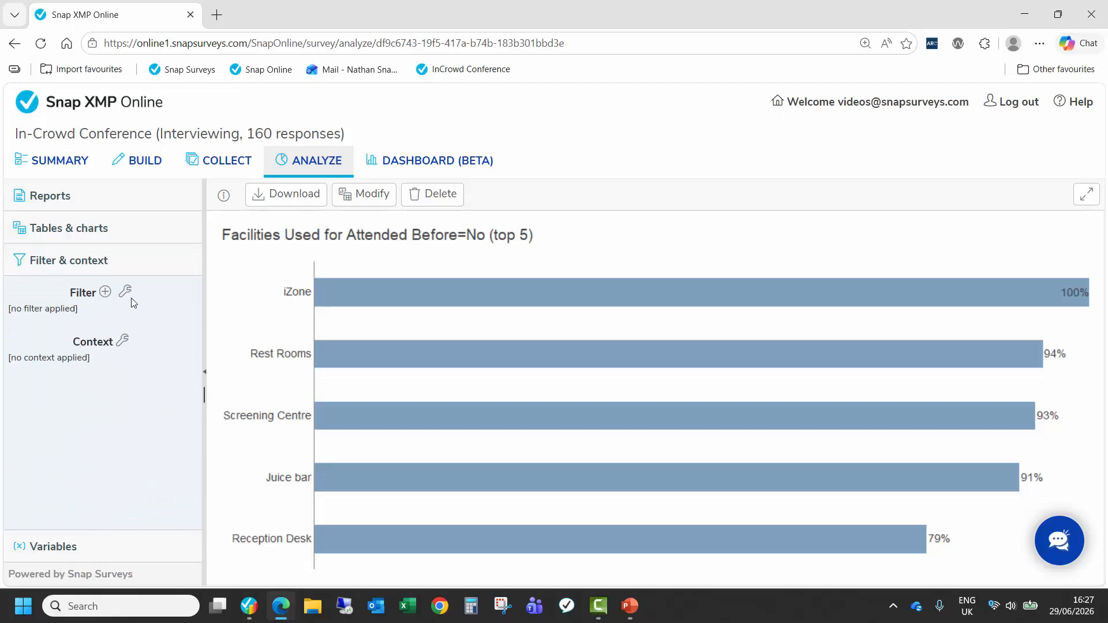
pyautogui.click(128, 295)
pyautogui.click(110, 338)
pyautogui.write('A')
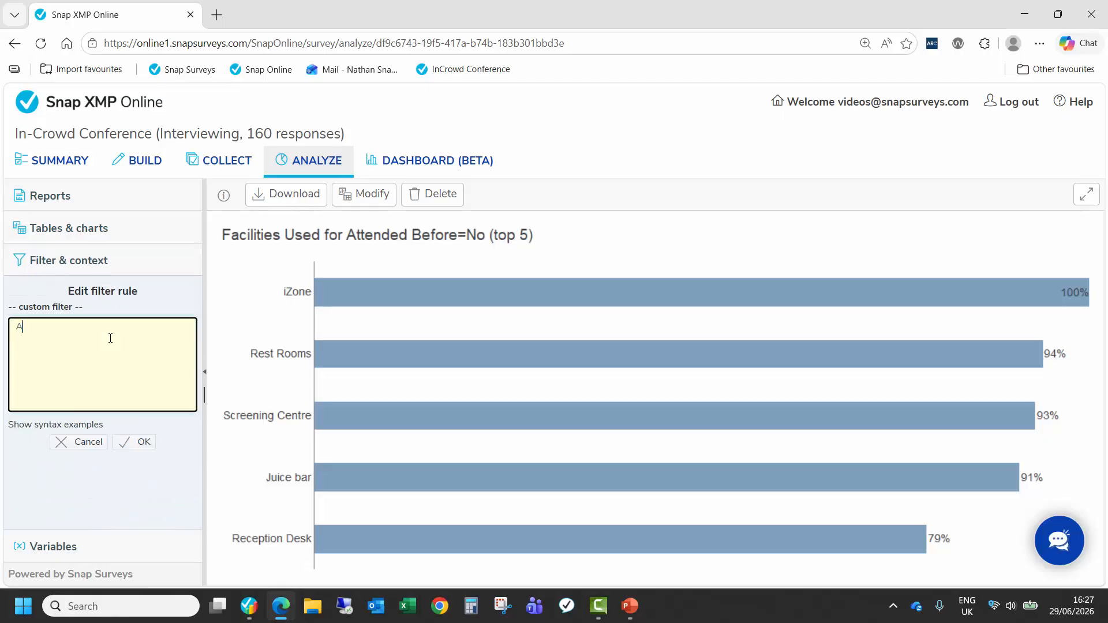
pyautogui.write('ge=1')
pyautogui.click(139, 445)
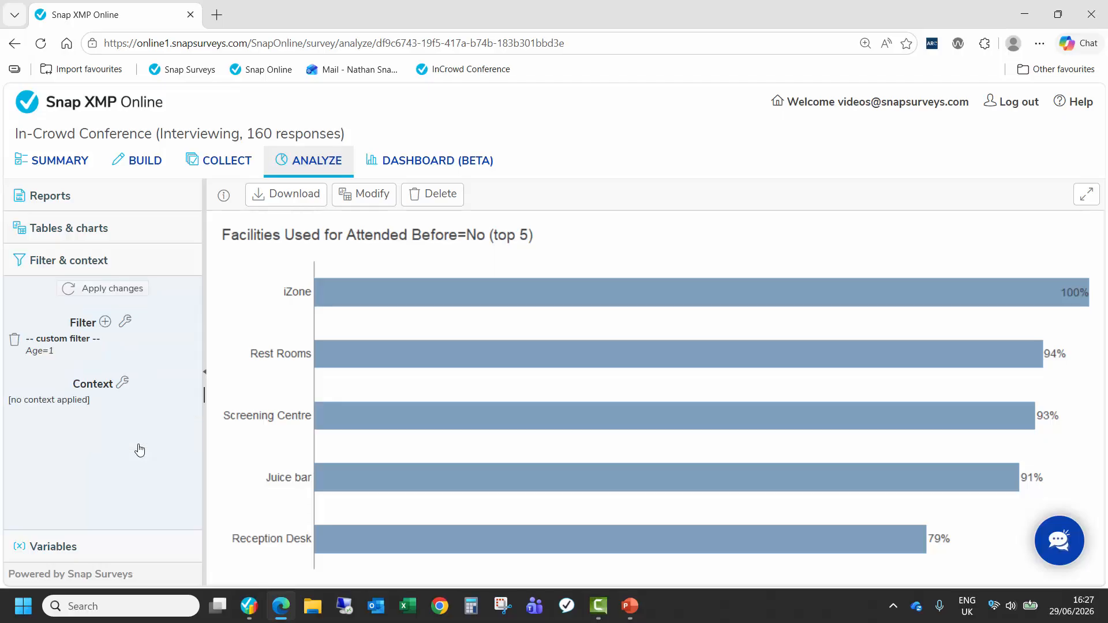
pyautogui.click(114, 291)
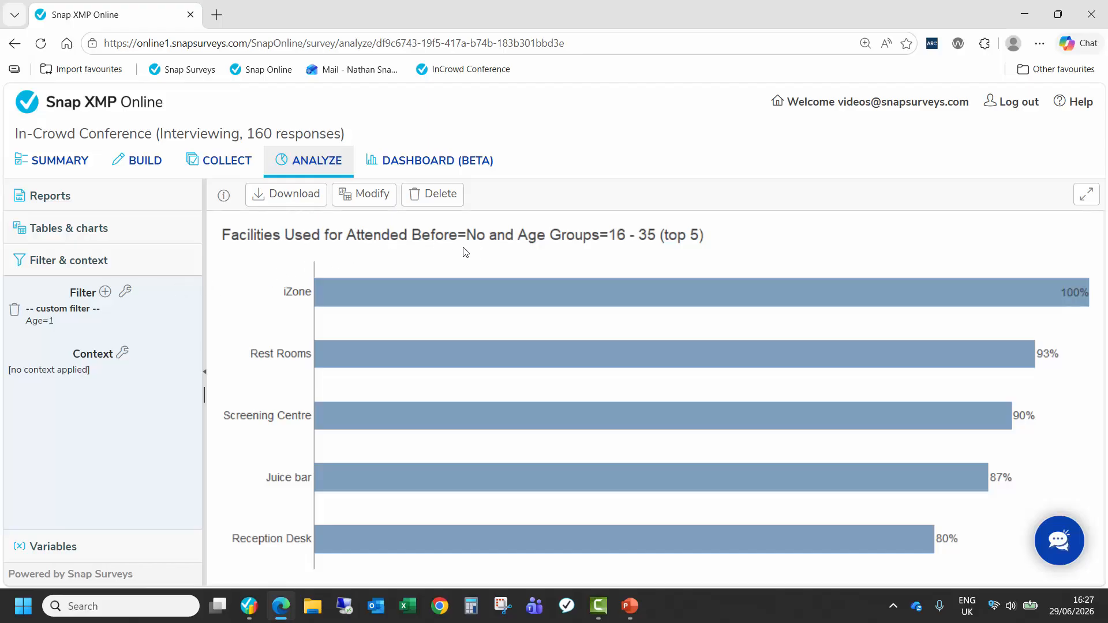
# Step: Modify the AN2 chart's own filter to Q1=1 and apply the change
pyautogui.click(375, 197)
pyautogui.click(343, 380)
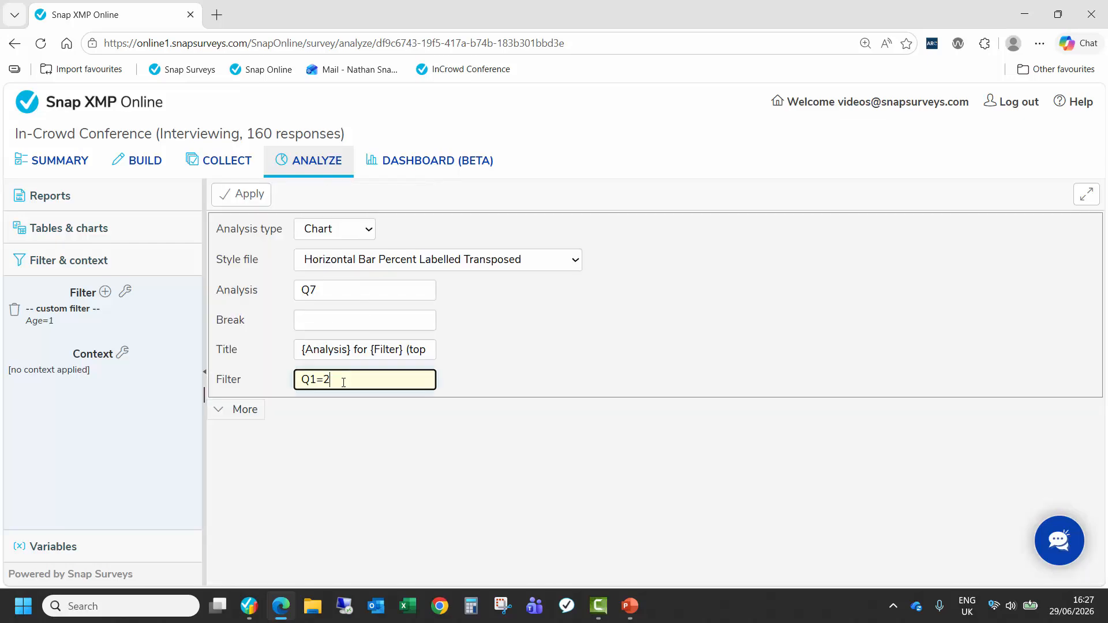
pyautogui.press('BackSpace')
pyautogui.write('1')
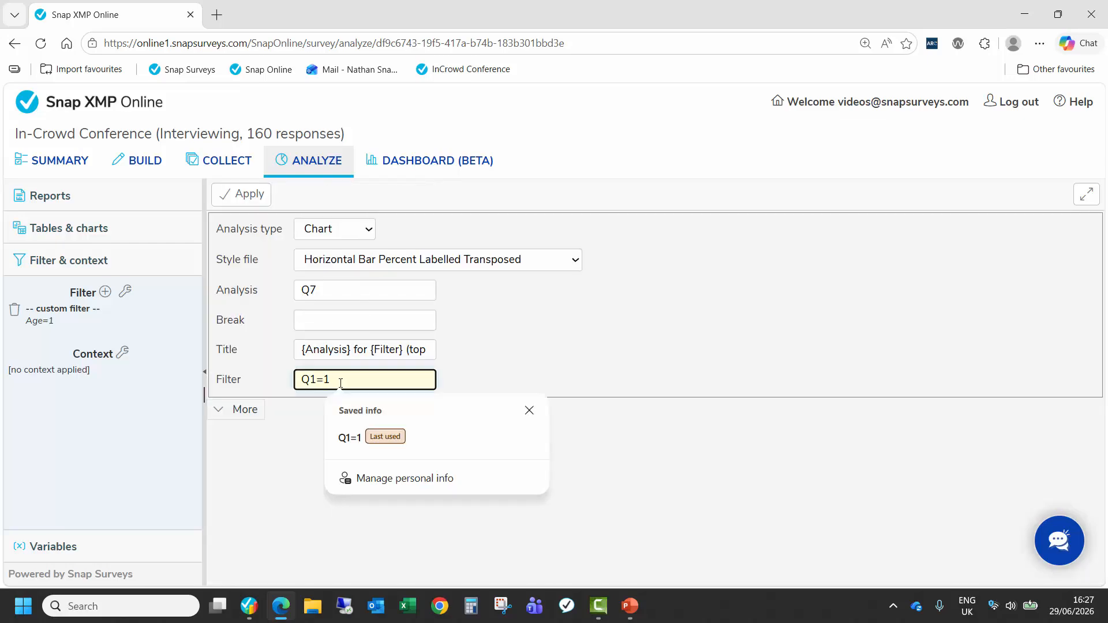
pyautogui.click(249, 199)
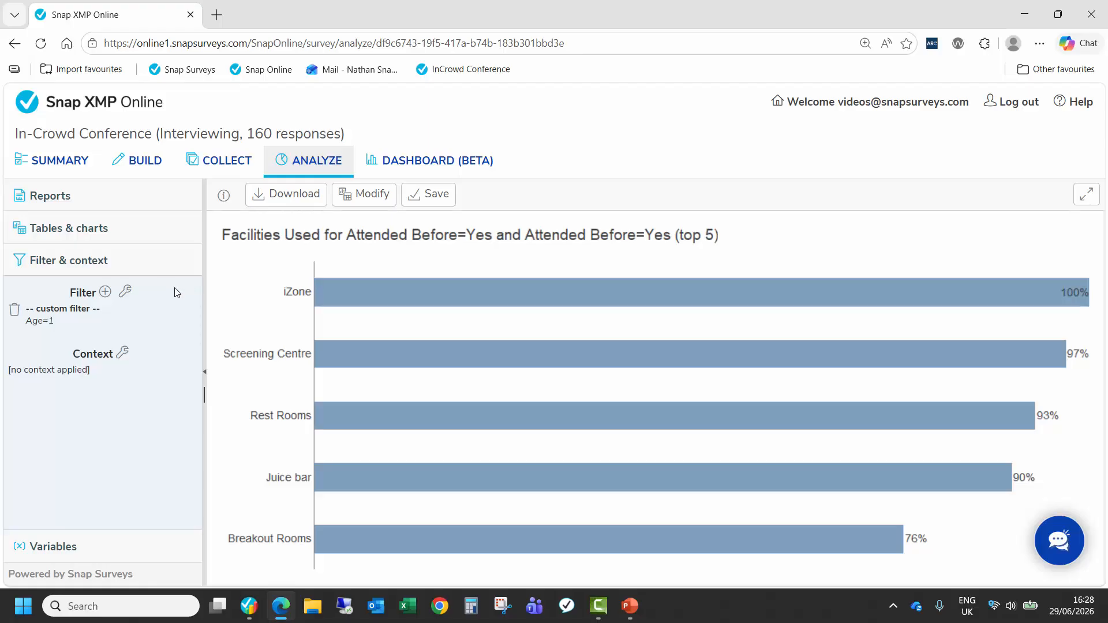
# Step: Remove the custom Age=1 filter rule and add a Venue filter rule for Cardiff
pyautogui.click(15, 310)
pyautogui.click(120, 289)
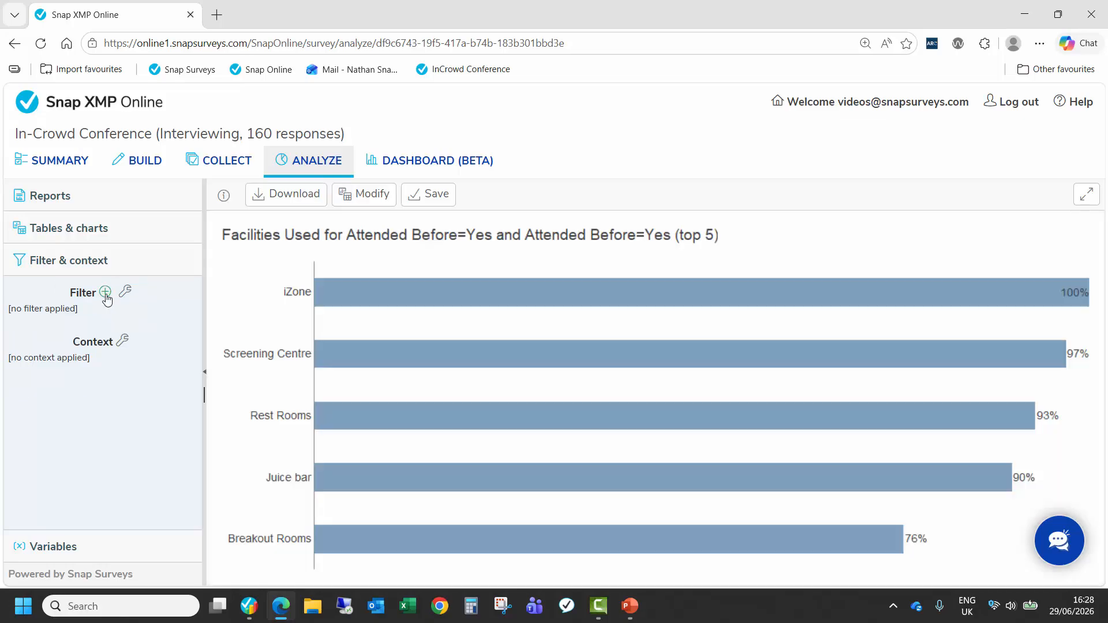
pyautogui.click(105, 294)
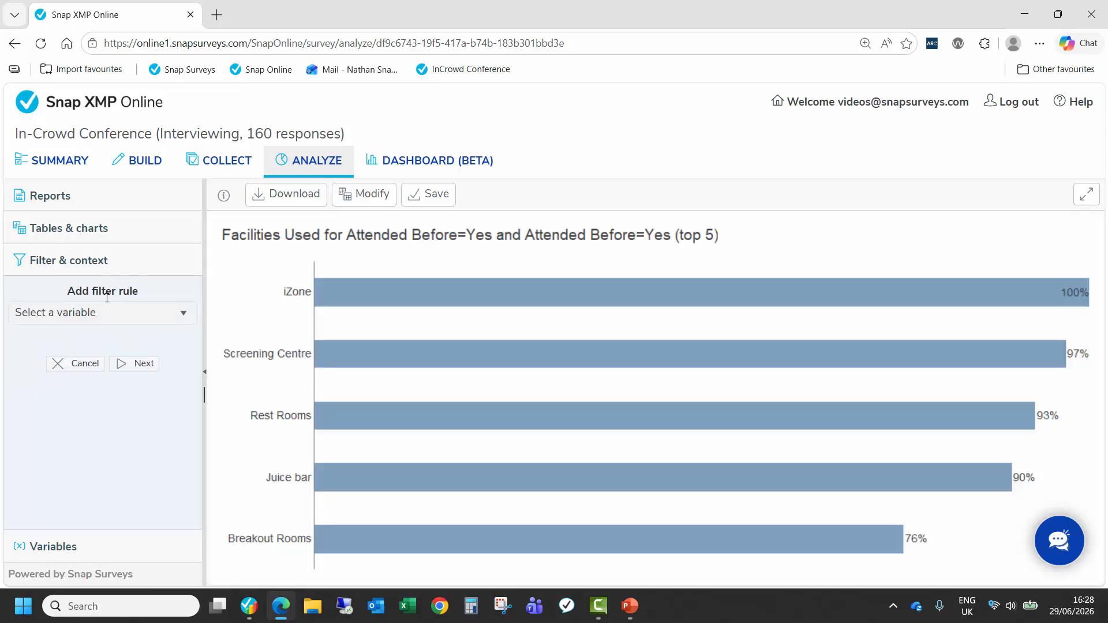
pyautogui.click(154, 317)
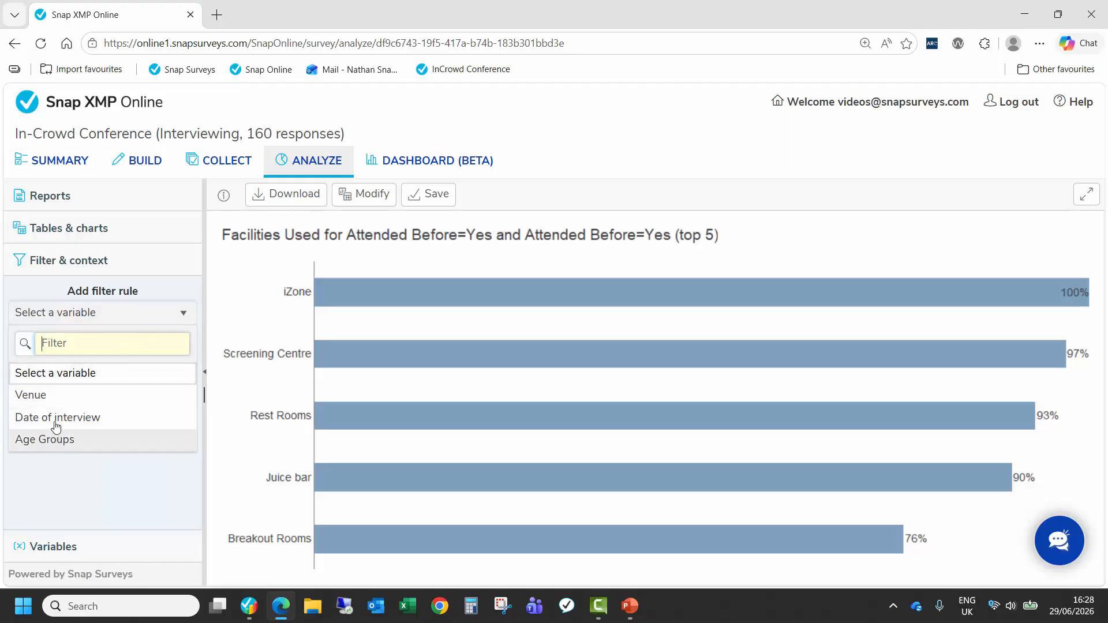
pyautogui.click(55, 400)
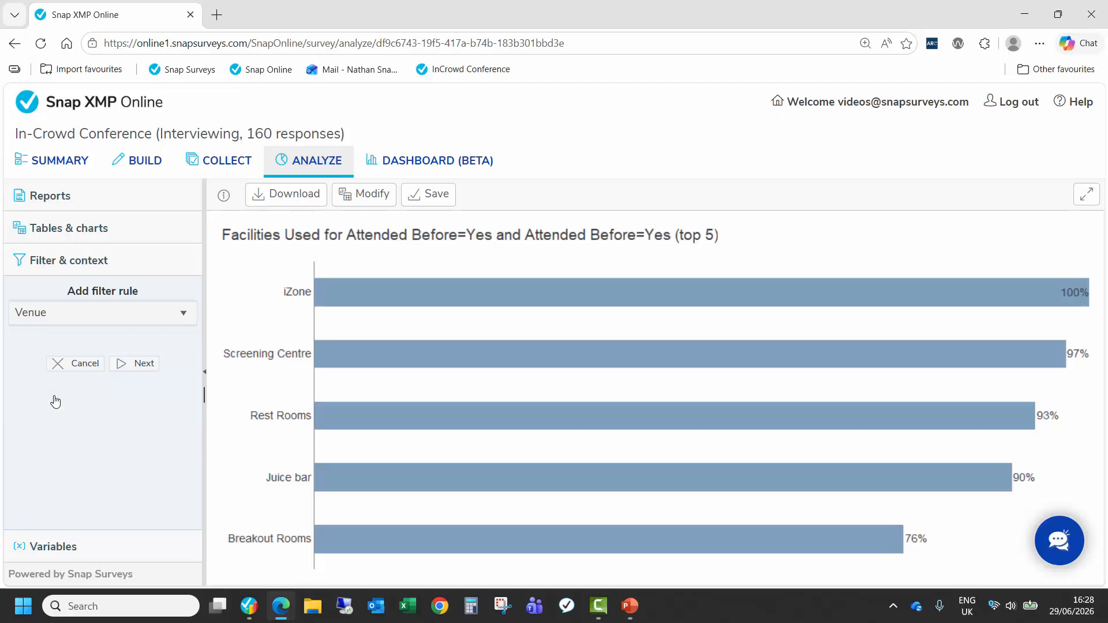
pyautogui.click(148, 363)
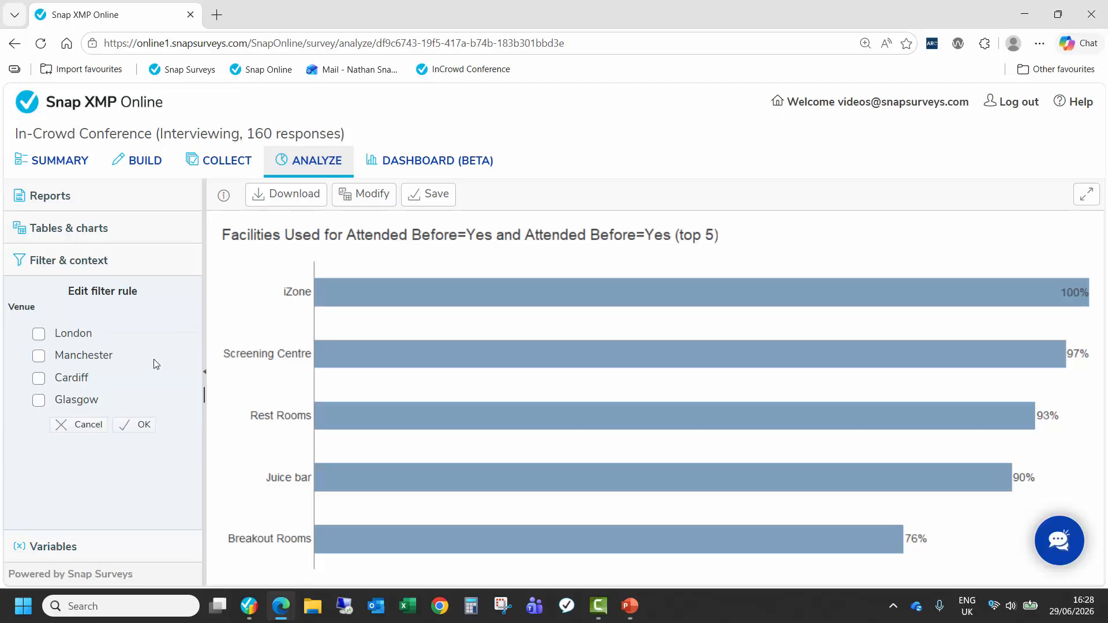
pyautogui.click(39, 381)
pyautogui.click(141, 426)
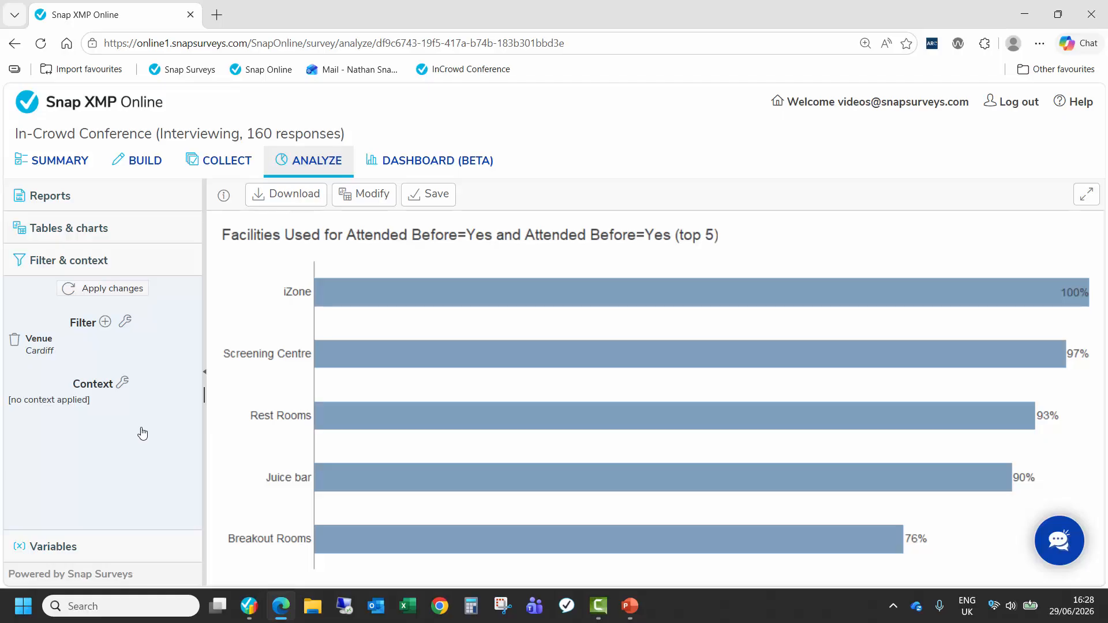
# Step: Add a Date of interview filter rule with a start date of 01 Jan 2026
pyautogui.click(105, 321)
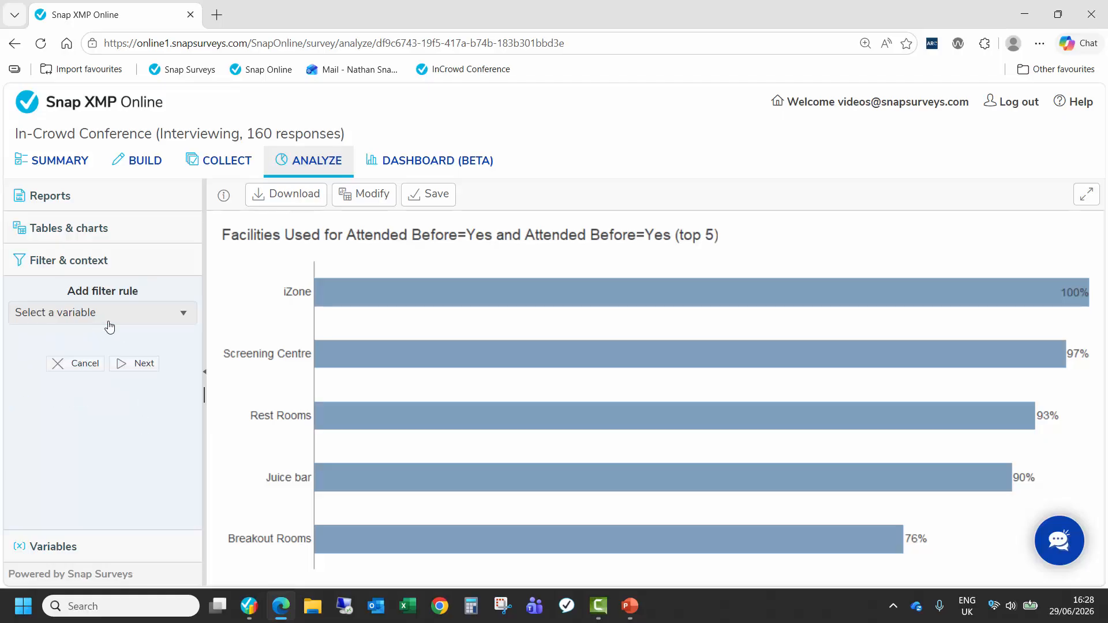
pyautogui.click(144, 313)
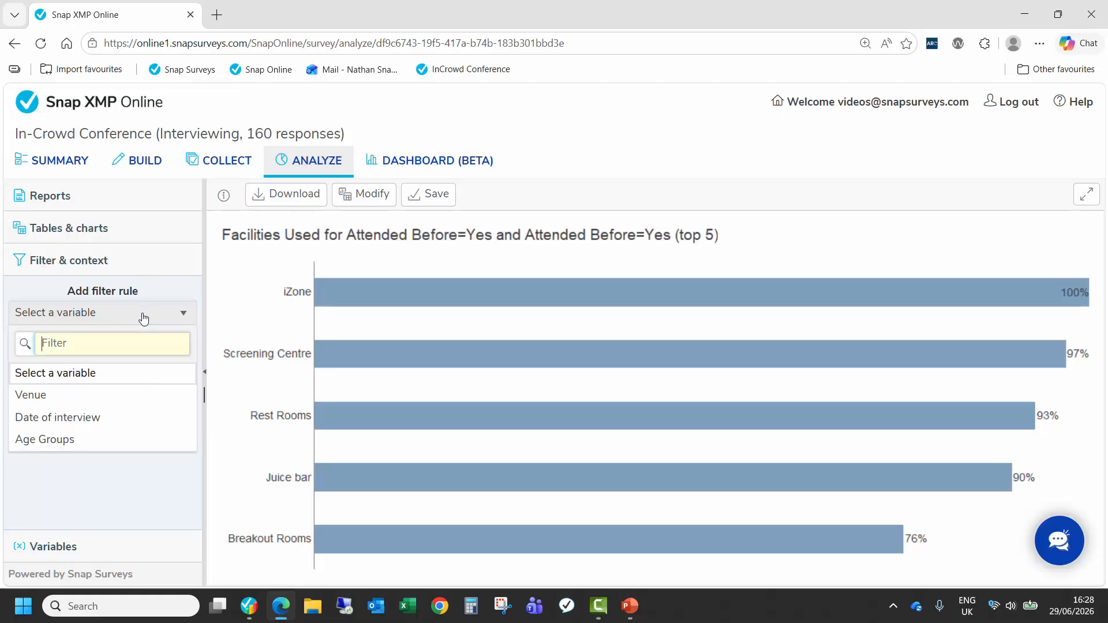
pyautogui.click(87, 417)
pyautogui.click(128, 365)
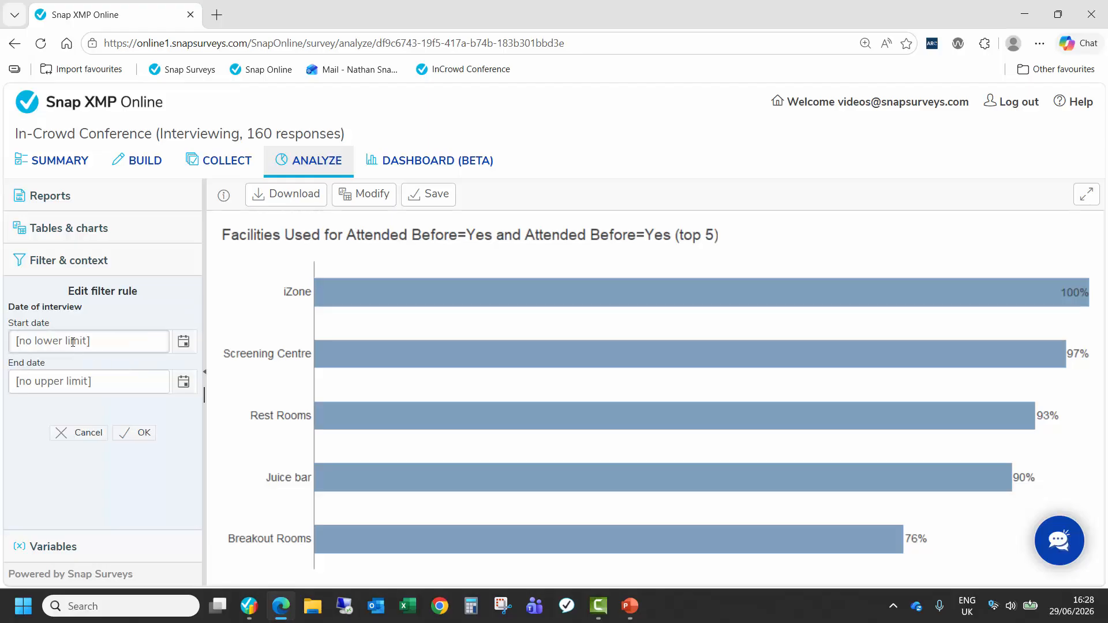
pyautogui.click(183, 341)
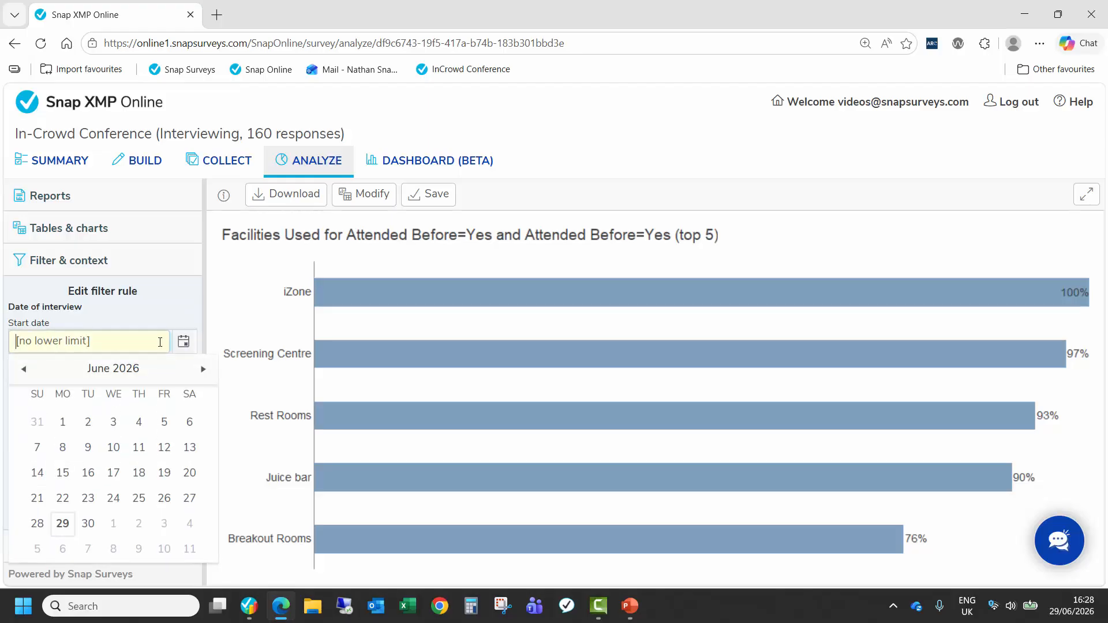
pyautogui.click(26, 372)
pyautogui.click(30, 377)
pyautogui.click(30, 376)
pyautogui.click(30, 377)
pyautogui.click(30, 377)
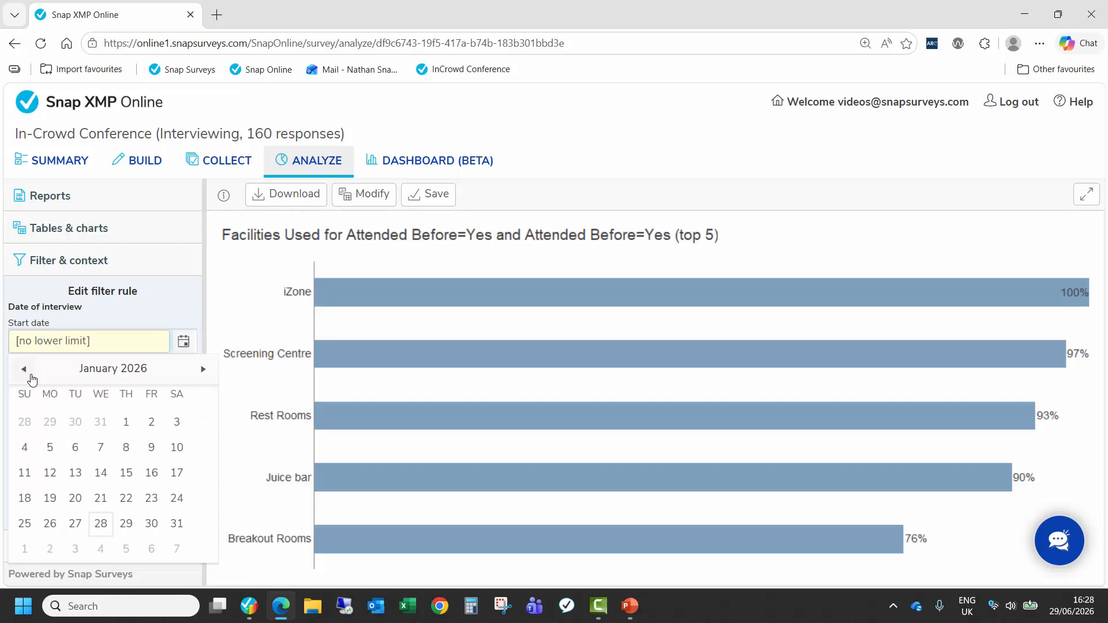
pyautogui.click(139, 422)
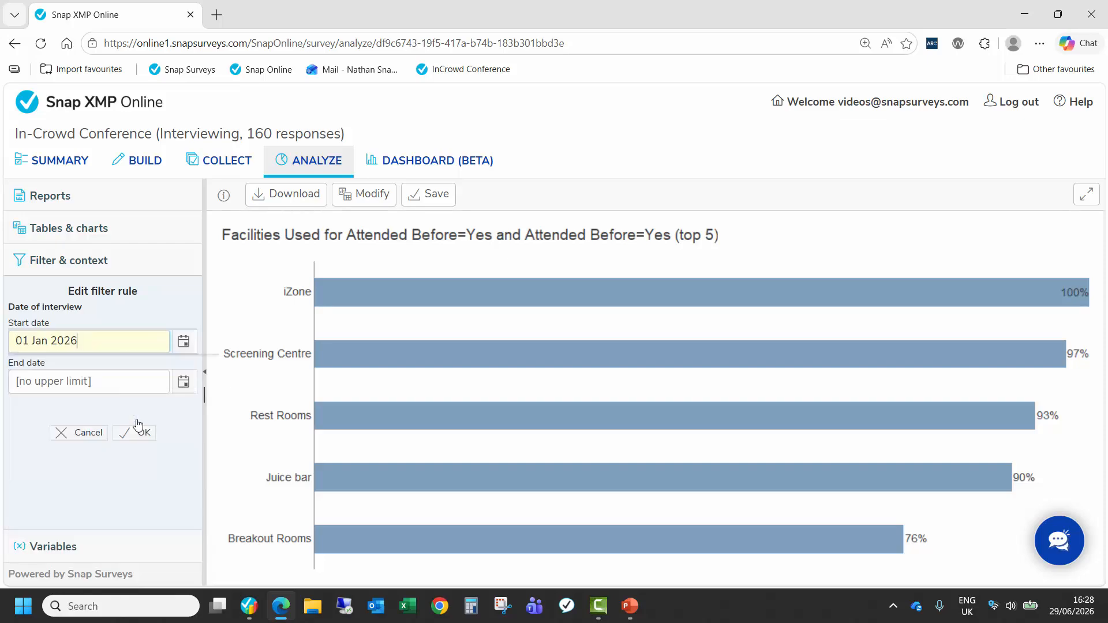
# Step: Set the Date of interview rule's end date to 29 Jun 2026 and apply the filter changes
pyautogui.click(183, 383)
pyautogui.click(63, 331)
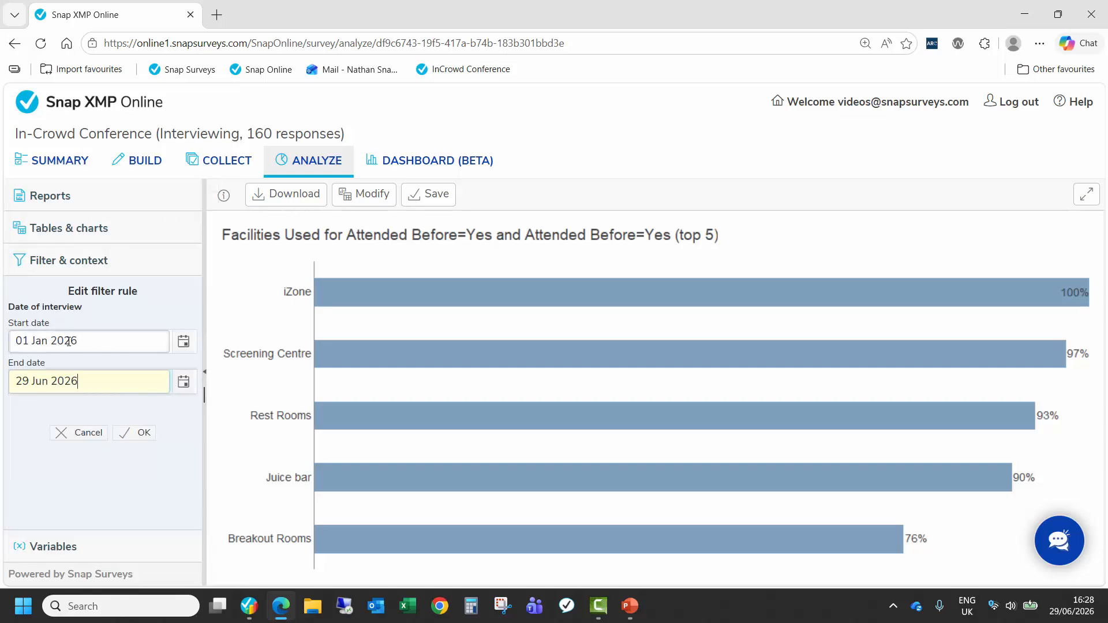
pyautogui.click(137, 432)
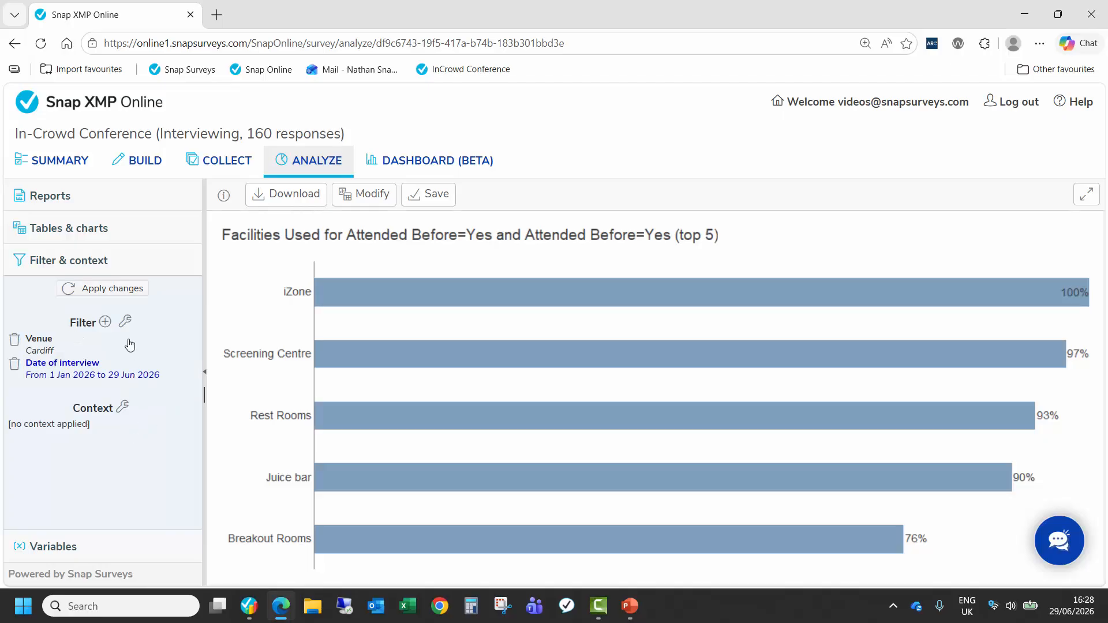
pyautogui.click(118, 291)
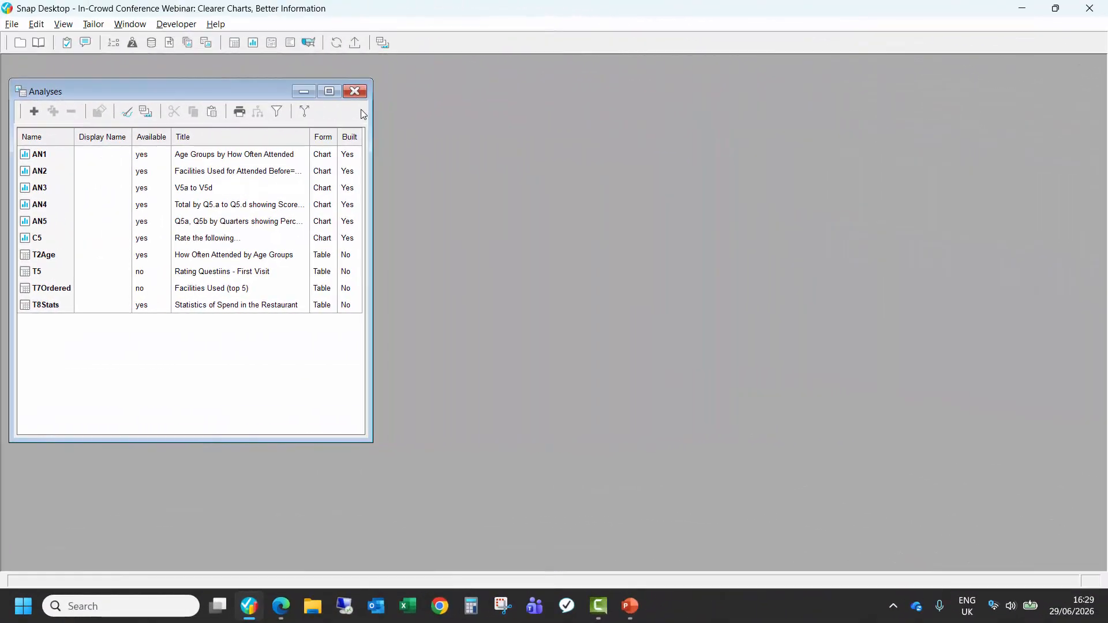
# Step: In Snap Desktop, add the Q1: Attended Before variable to the external filter definition and accept it
pyautogui.click(279, 111)
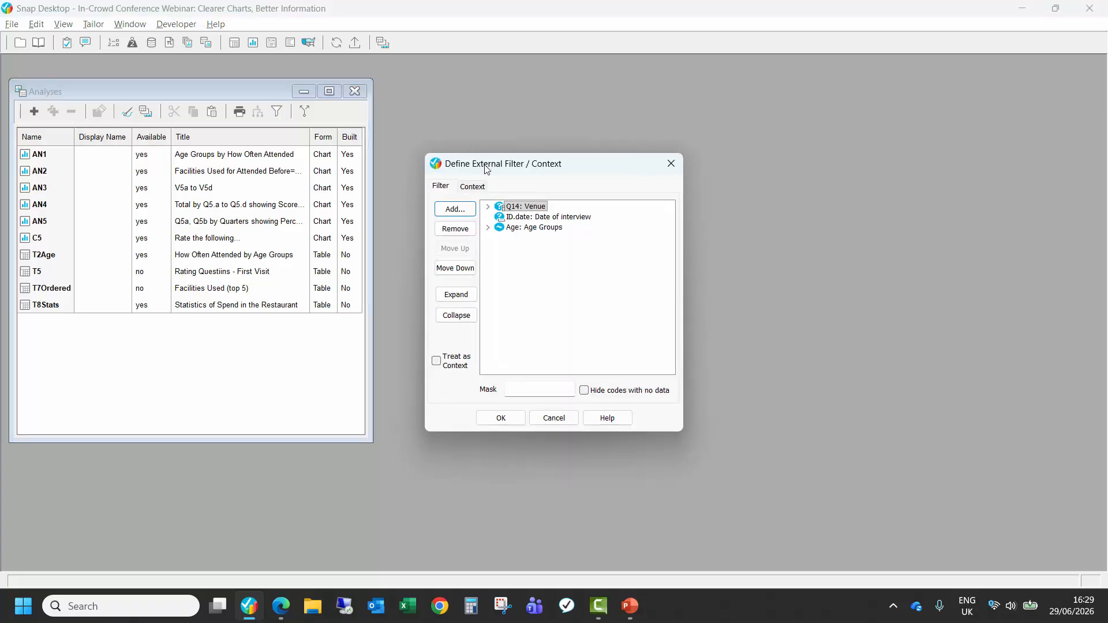
pyautogui.moveTo(486, 168); pyautogui.dragTo(518, 118)
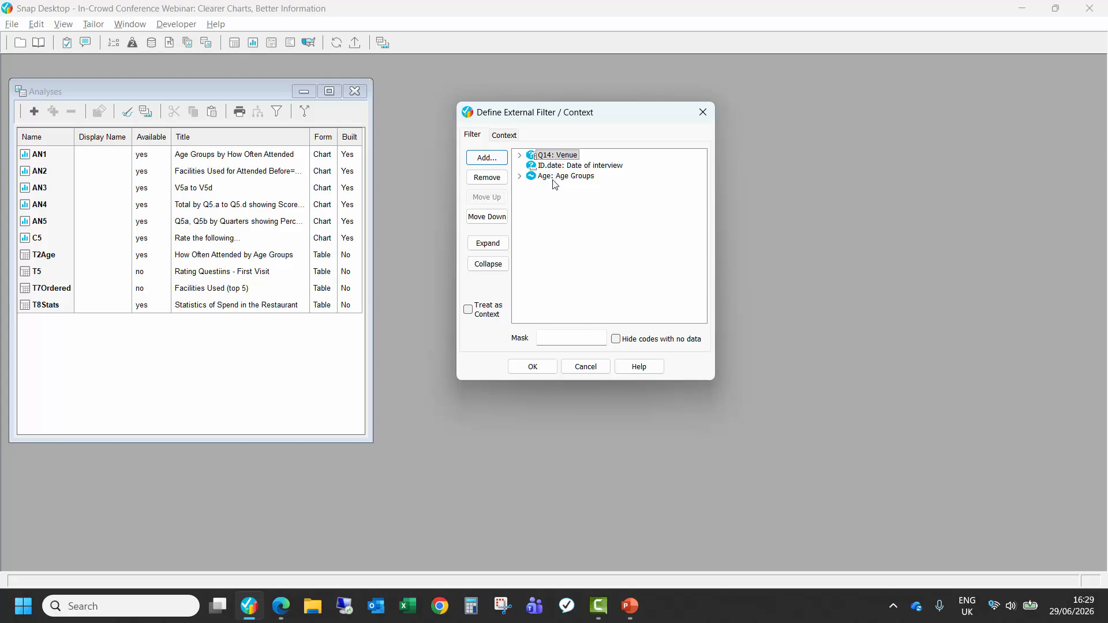
pyautogui.click(484, 159)
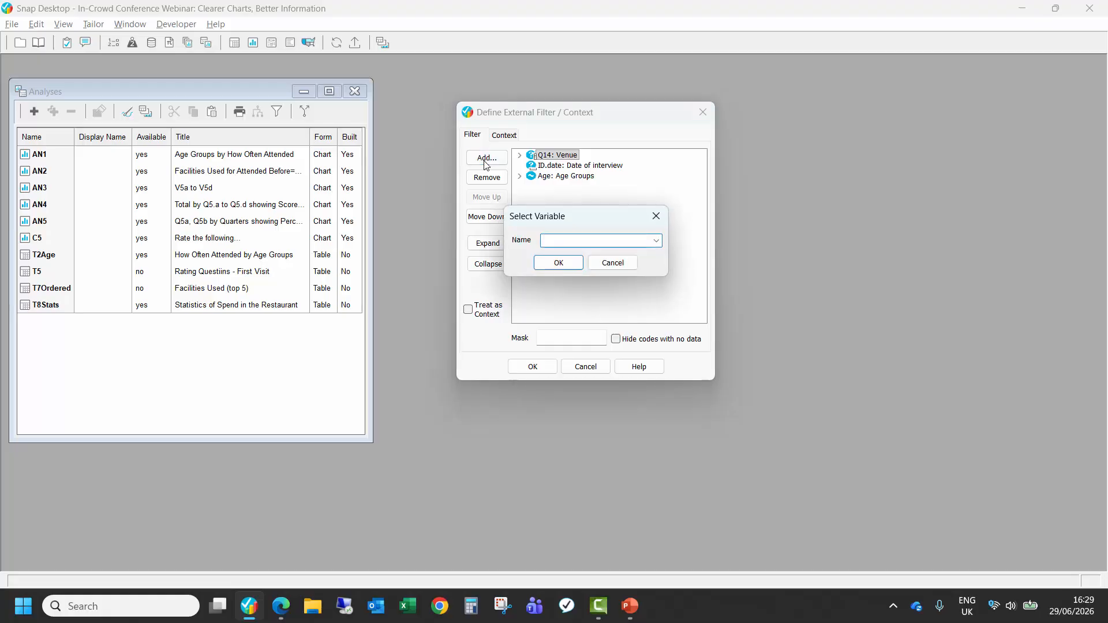
pyautogui.click(656, 241)
pyautogui.click(577, 345)
pyautogui.click(558, 263)
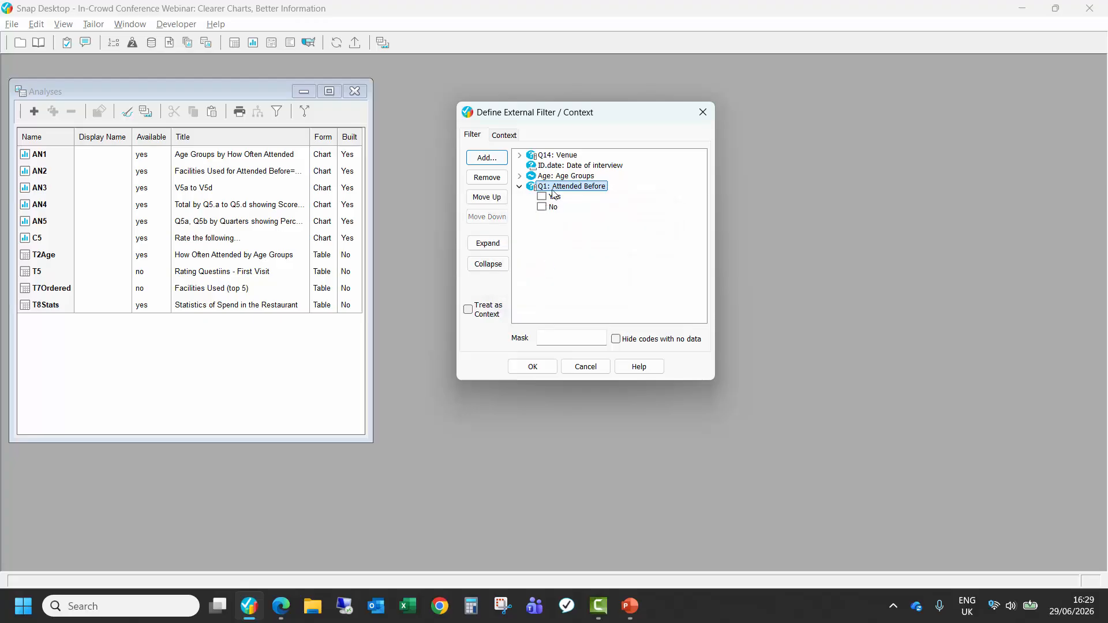
pyautogui.click(531, 366)
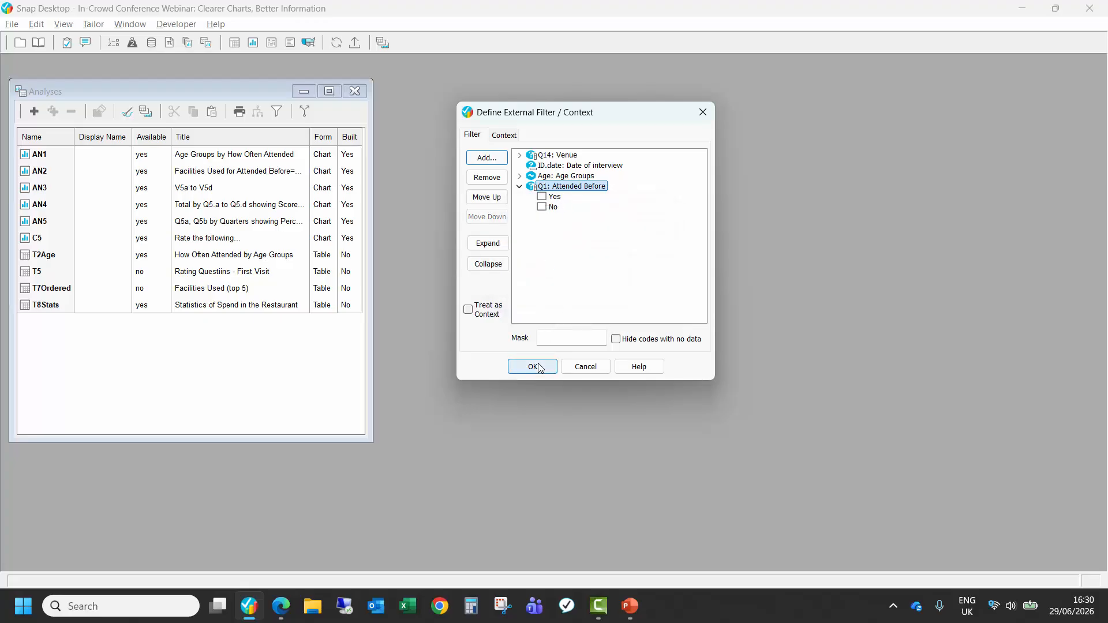
# Step: Upload the updated filter definition and reload the survey's tables and charts list in Snap XMP Online
pyautogui.click(354, 43)
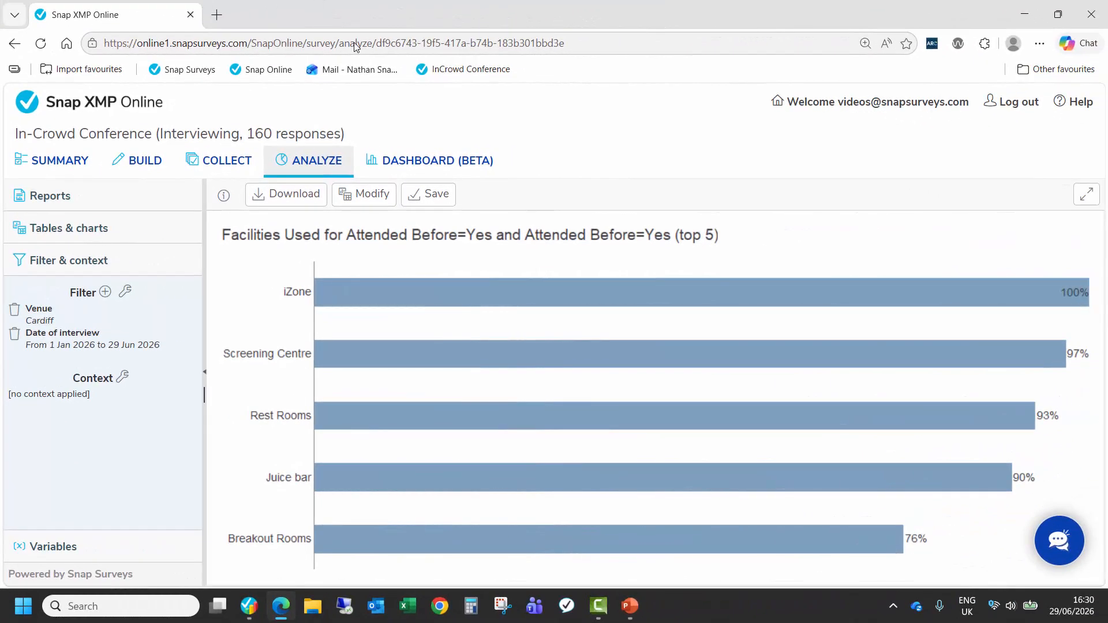
pyautogui.click(41, 45)
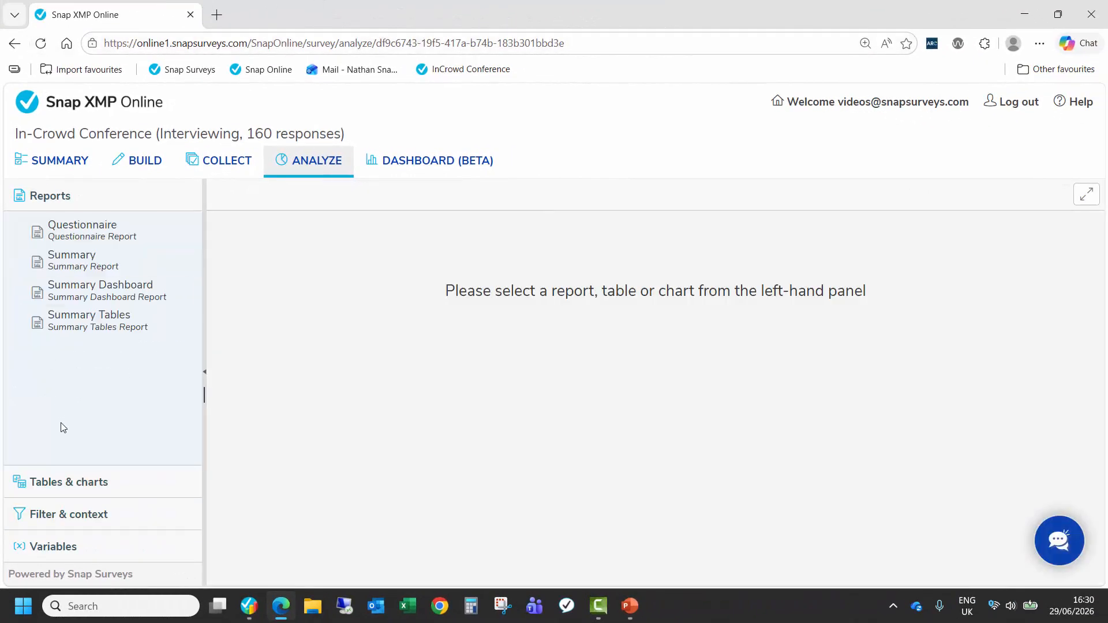
pyautogui.click(76, 486)
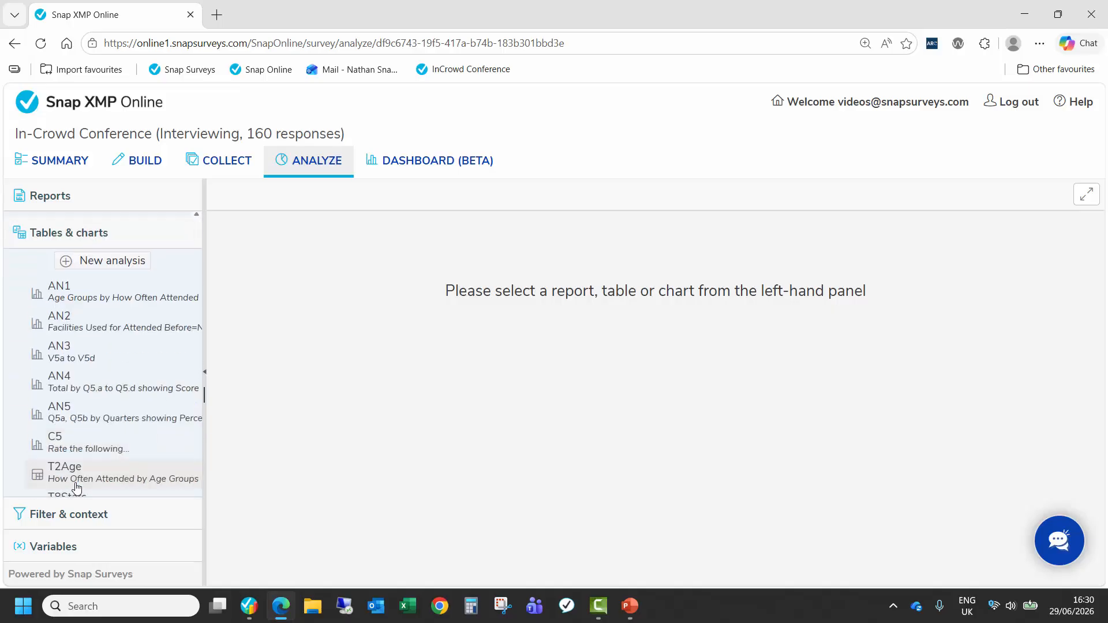
# Step: Open a new filter rule for the Attended Before variable to check its available answer options
pyautogui.click(81, 518)
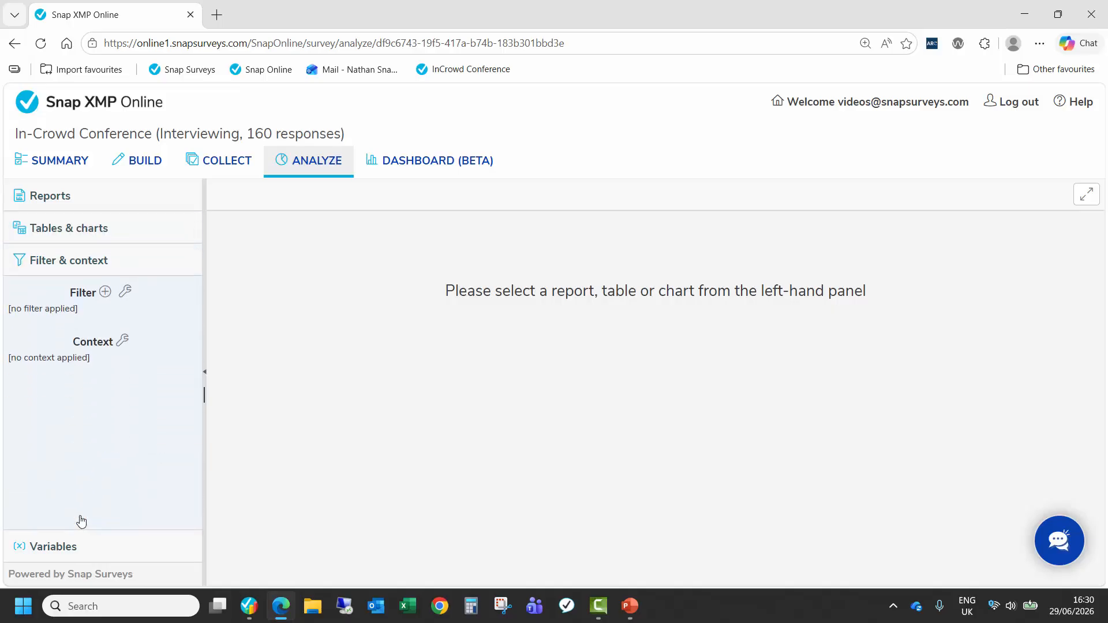
pyautogui.click(105, 293)
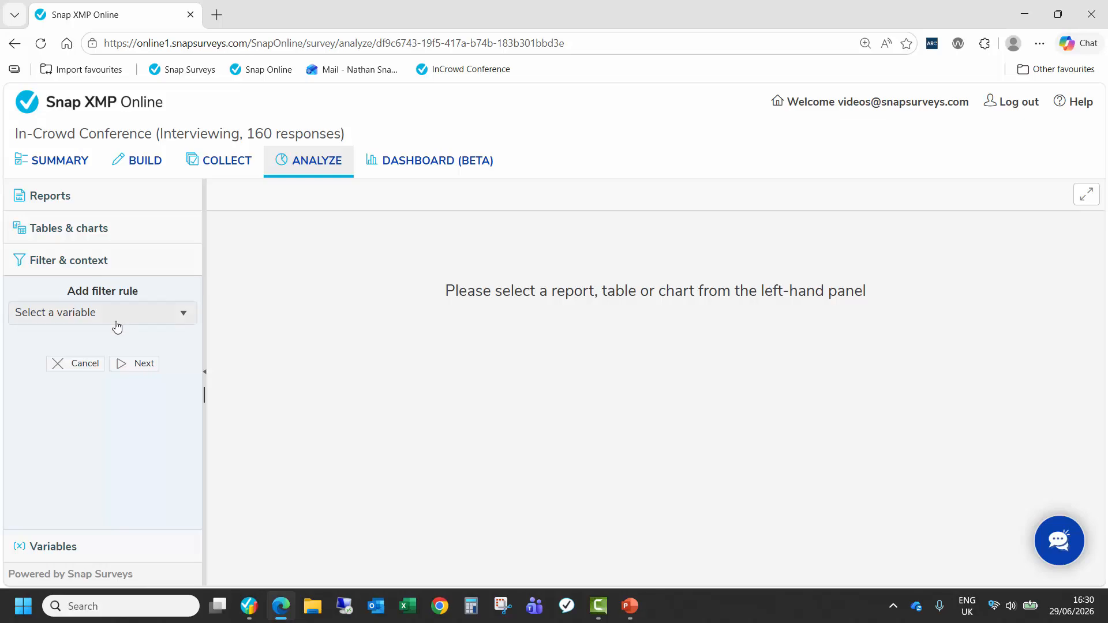
pyautogui.click(115, 317)
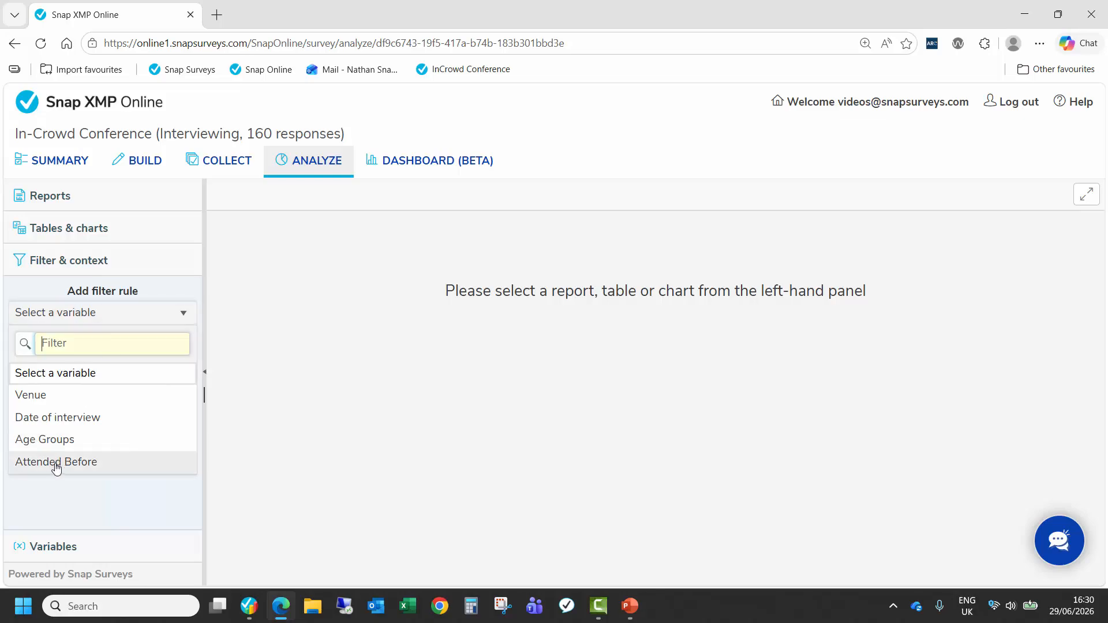
pyautogui.click(93, 462)
pyautogui.click(128, 365)
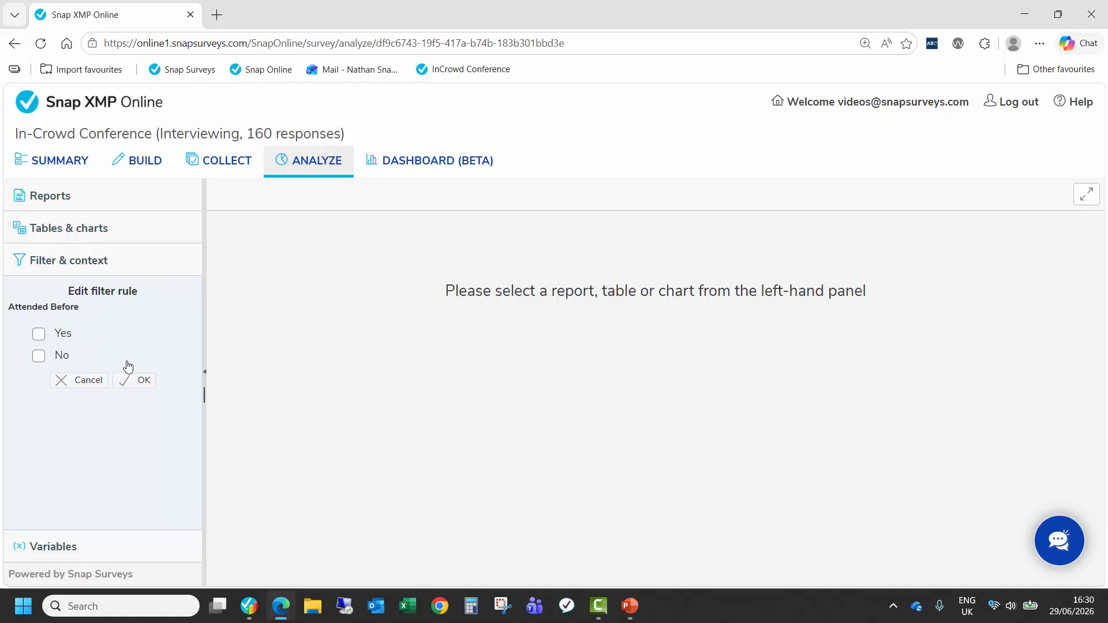
# Step: Start a new analysis of type Chart using the Pie Percent Labelled Inside style
pyautogui.click(81, 239)
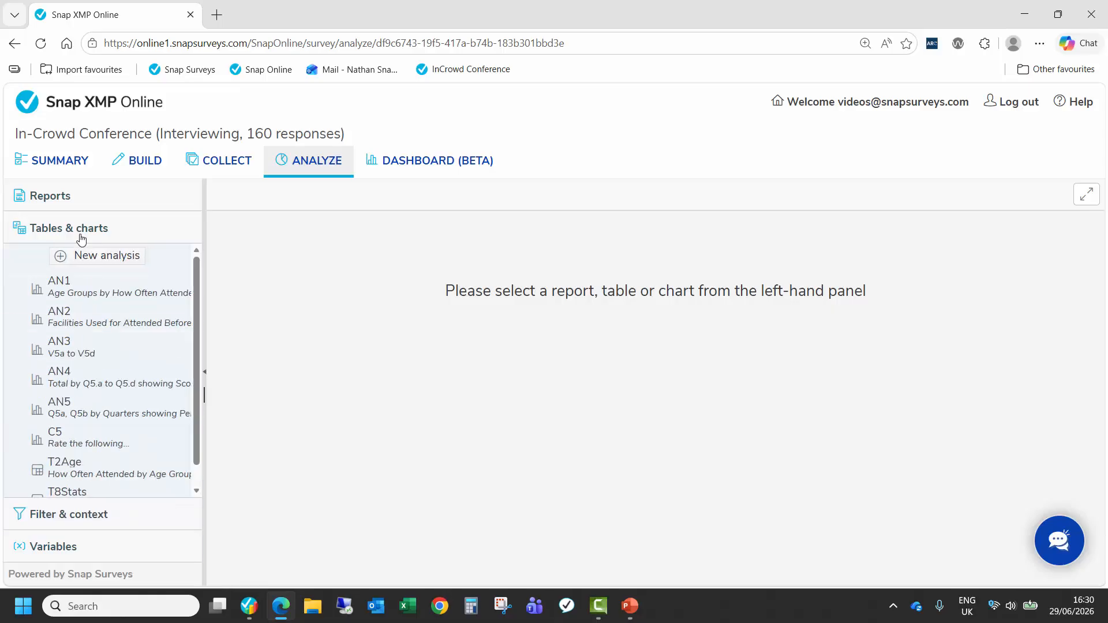
pyautogui.click(112, 261)
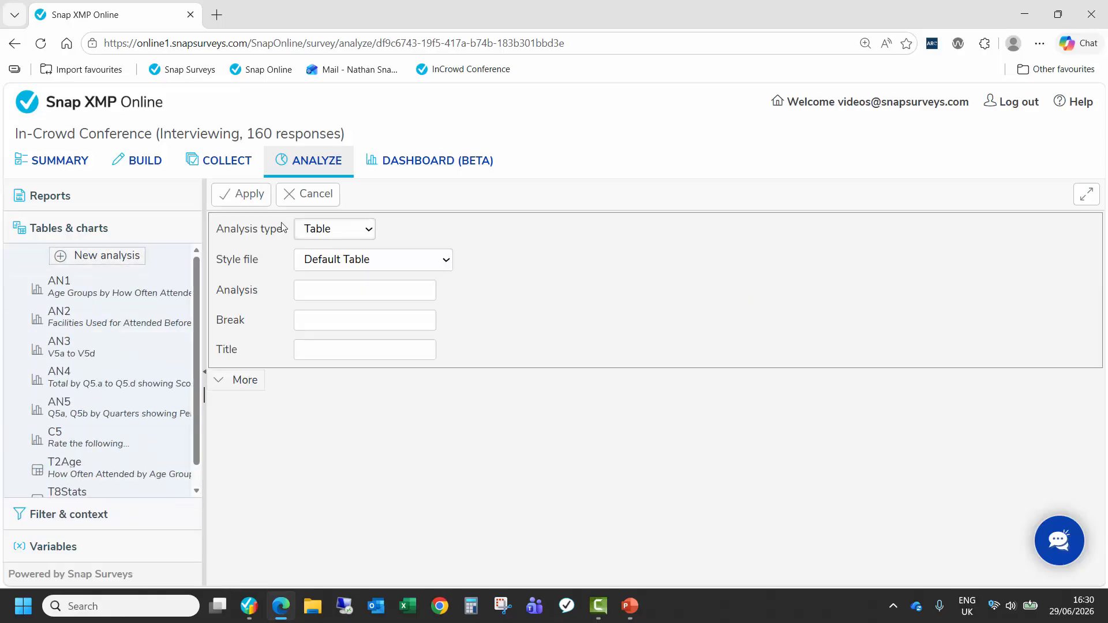
pyautogui.click(302, 230)
pyautogui.click(313, 272)
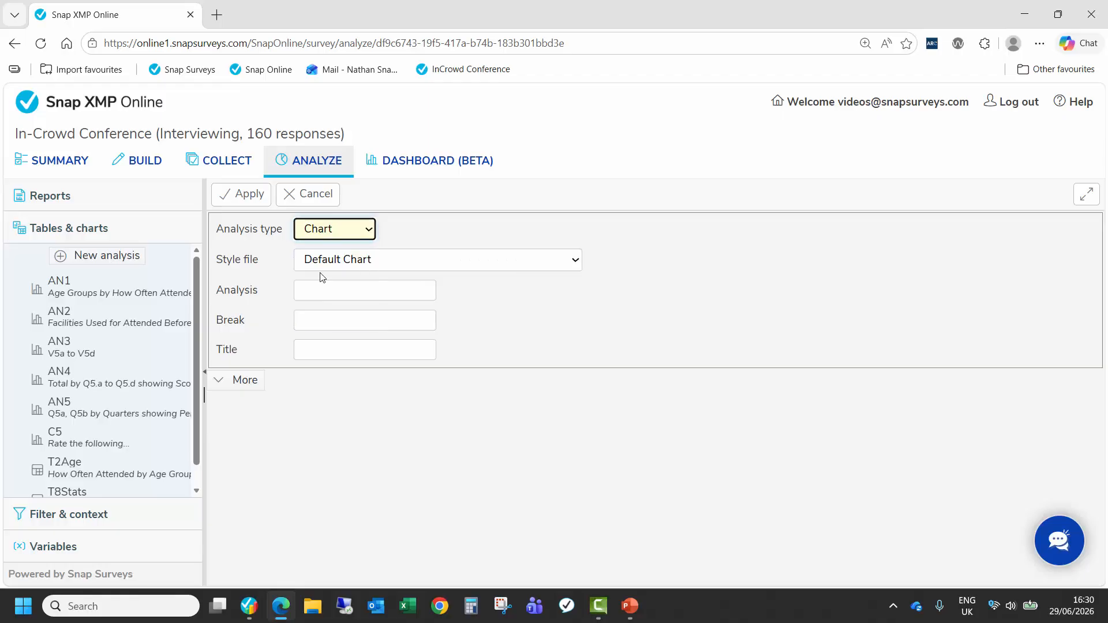
pyautogui.click(352, 264)
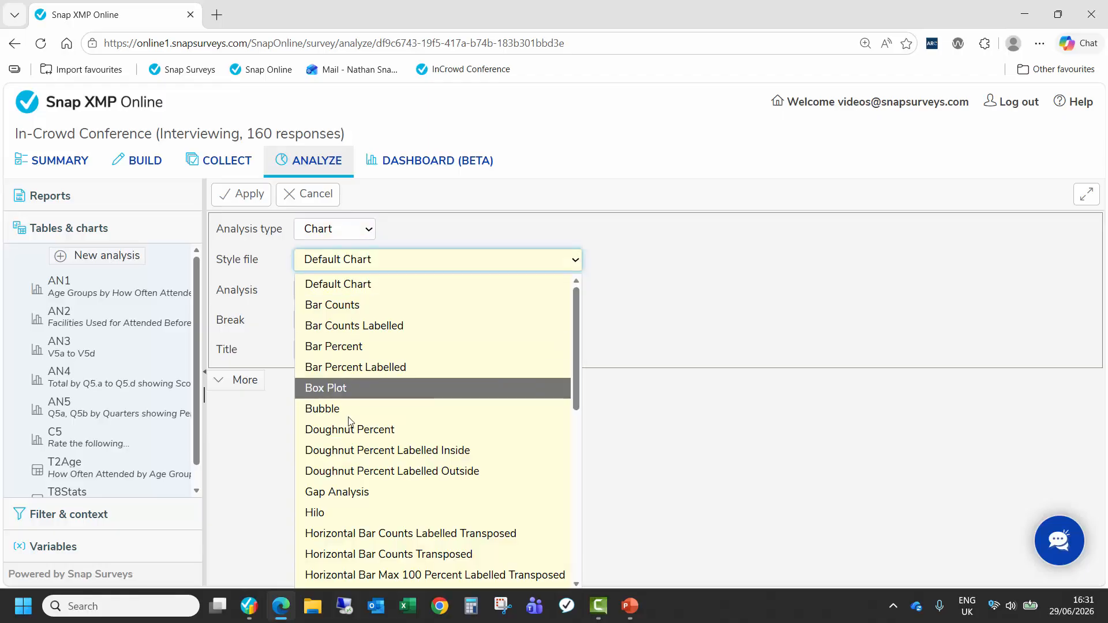
pyautogui.scroll(-7, 349, 430)
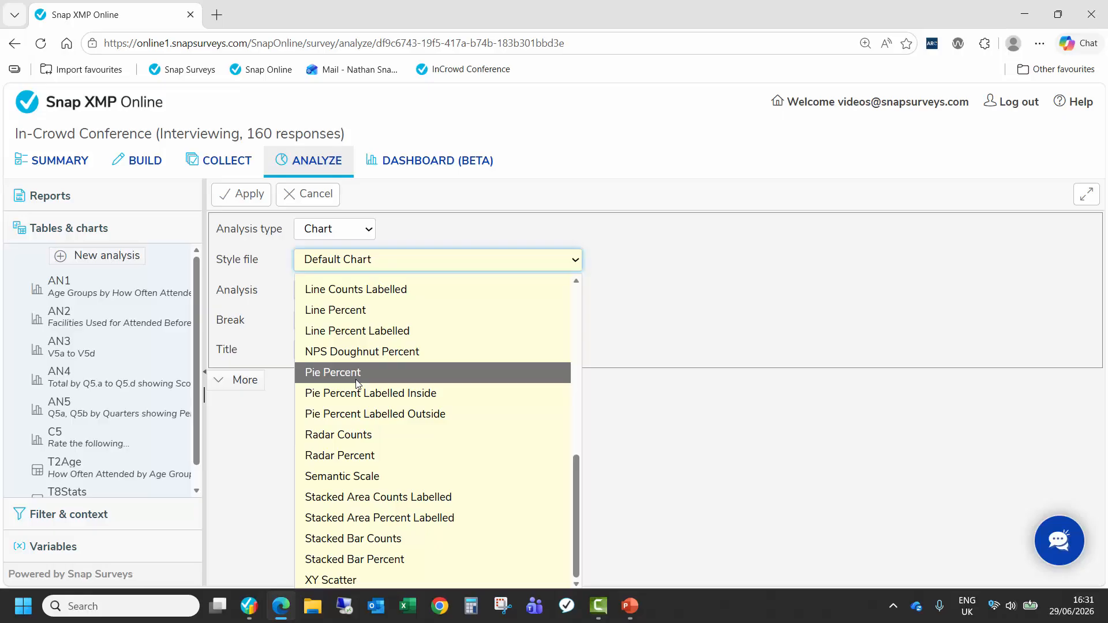
pyautogui.click(355, 400)
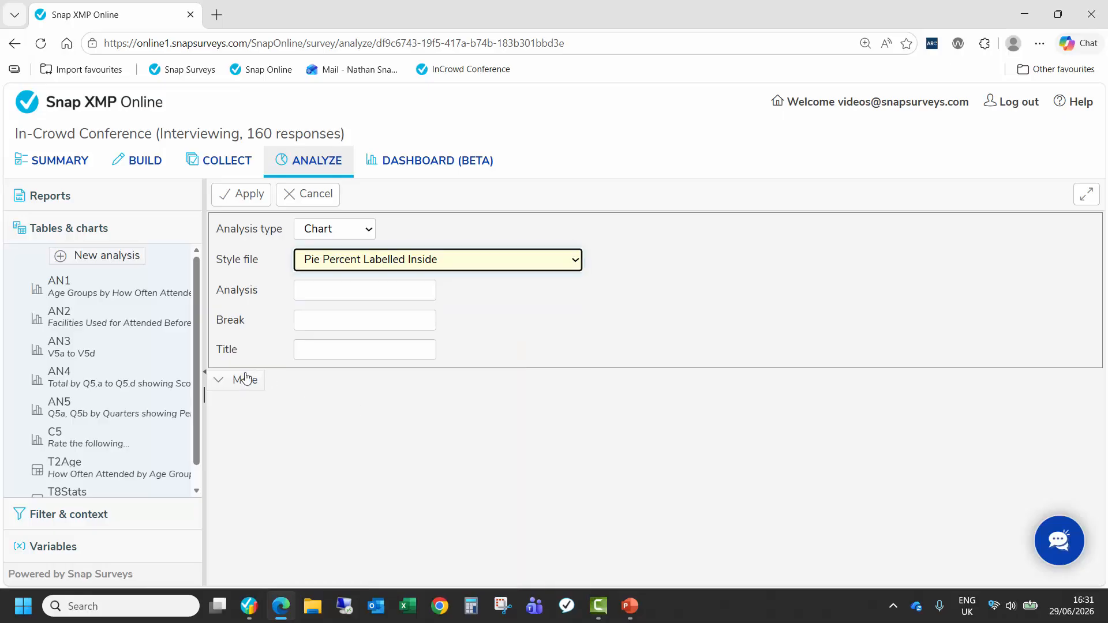
# Step: Set the chart's analysis variable to Q1, show analysis percents instead of counts, and generate the chart
pyautogui.click(304, 291)
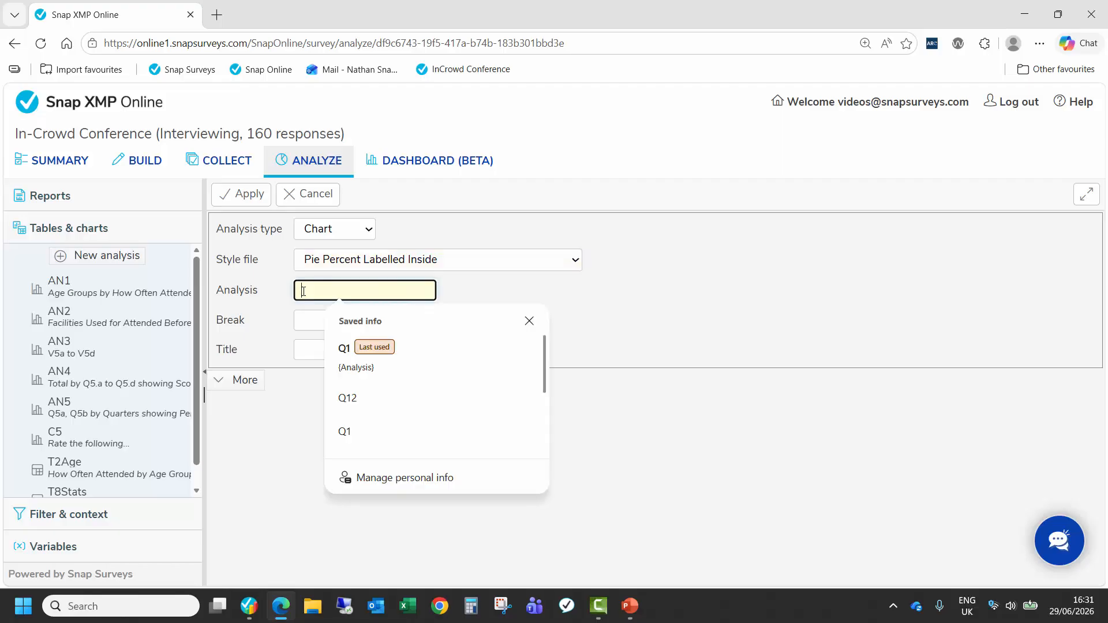
pyautogui.write('Q1')
pyautogui.click(244, 381)
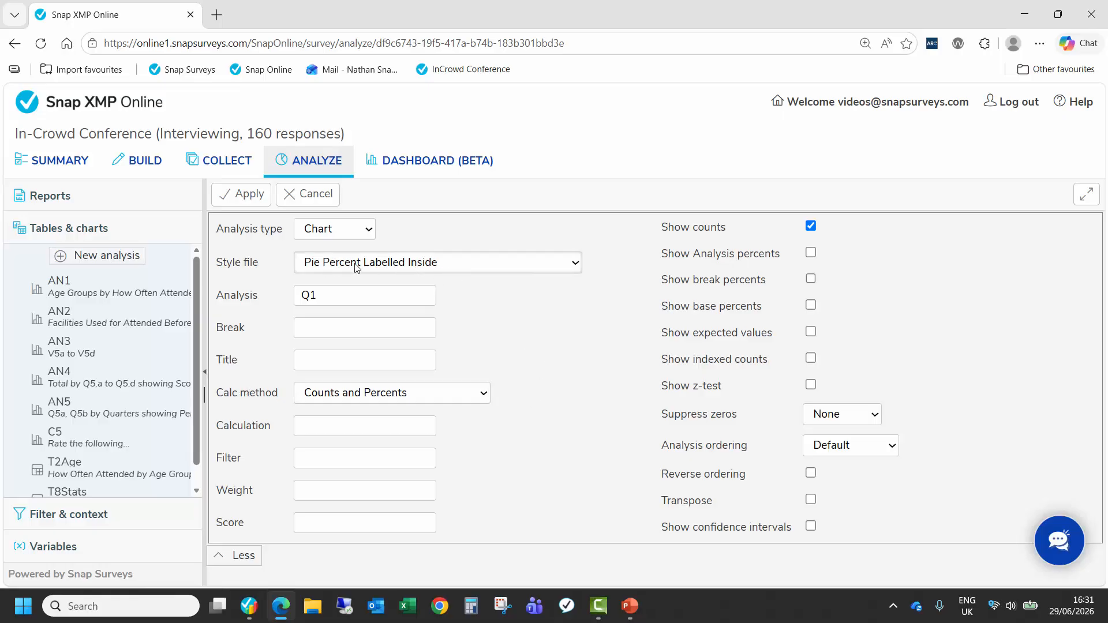
pyautogui.click(811, 254)
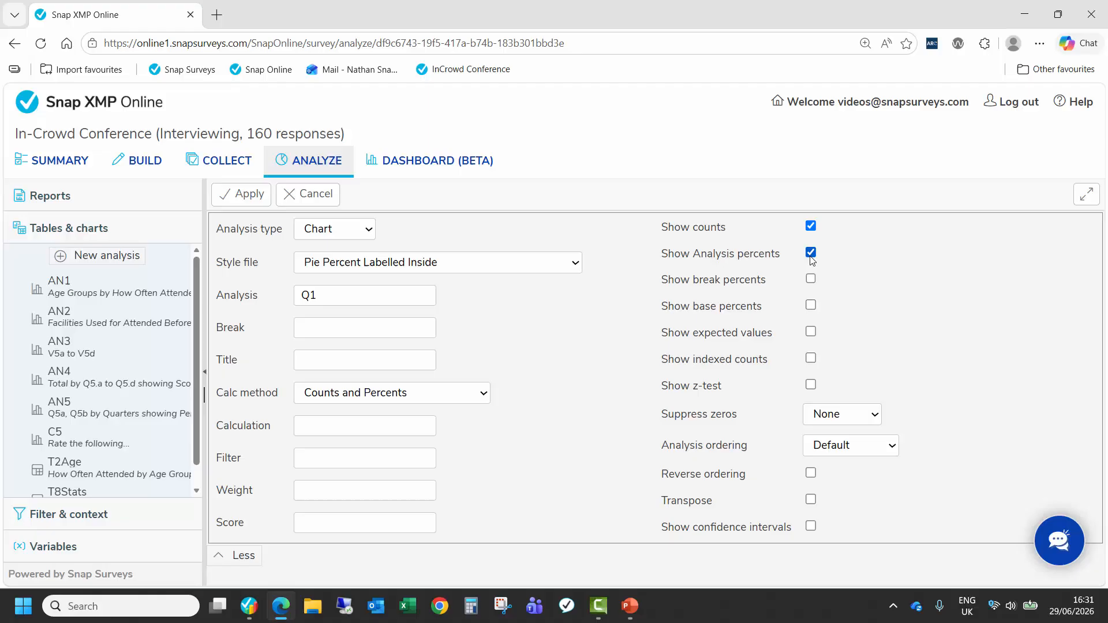
pyautogui.click(811, 227)
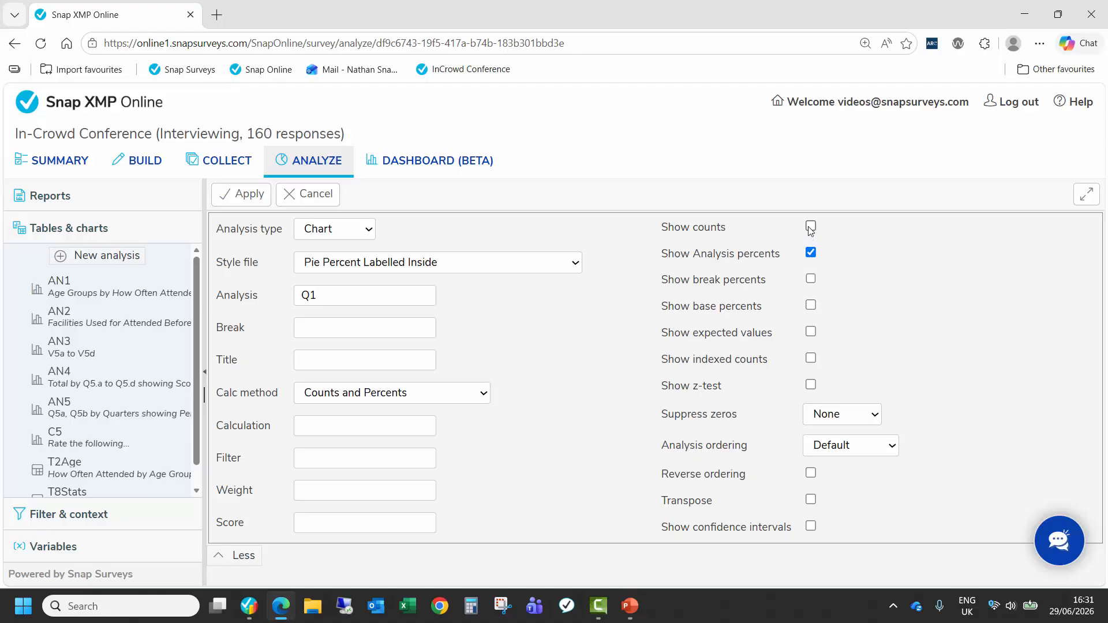
pyautogui.click(257, 200)
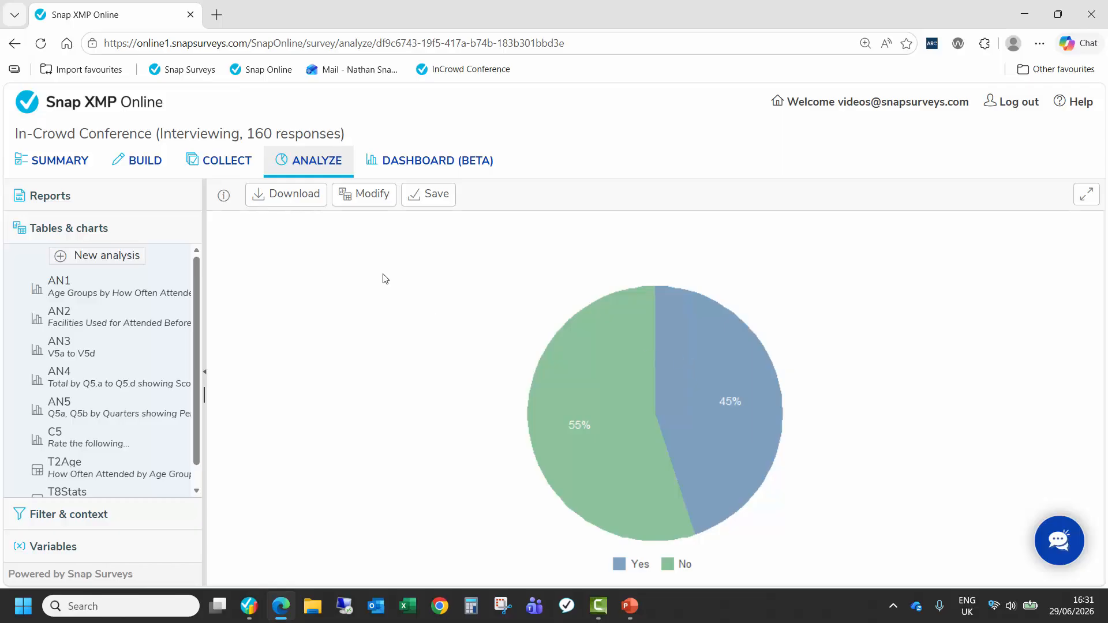
# Step: Modify the pie chart to use Analysis Base ordering and the title Visited Before, and apply the changes
pyautogui.click(359, 203)
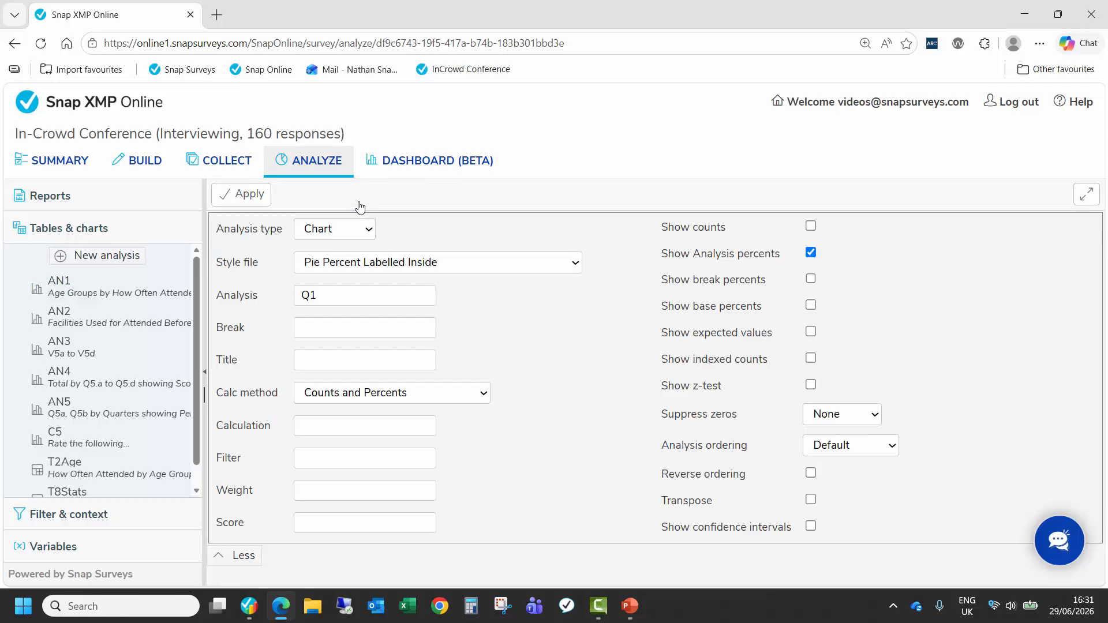
pyautogui.click(836, 446)
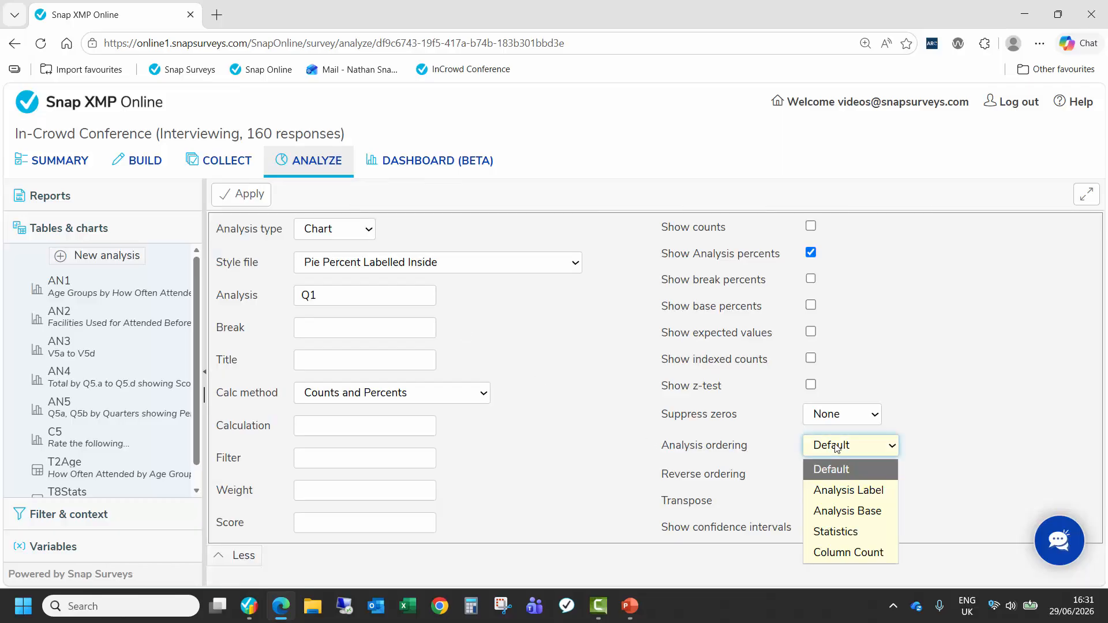
pyautogui.click(847, 511)
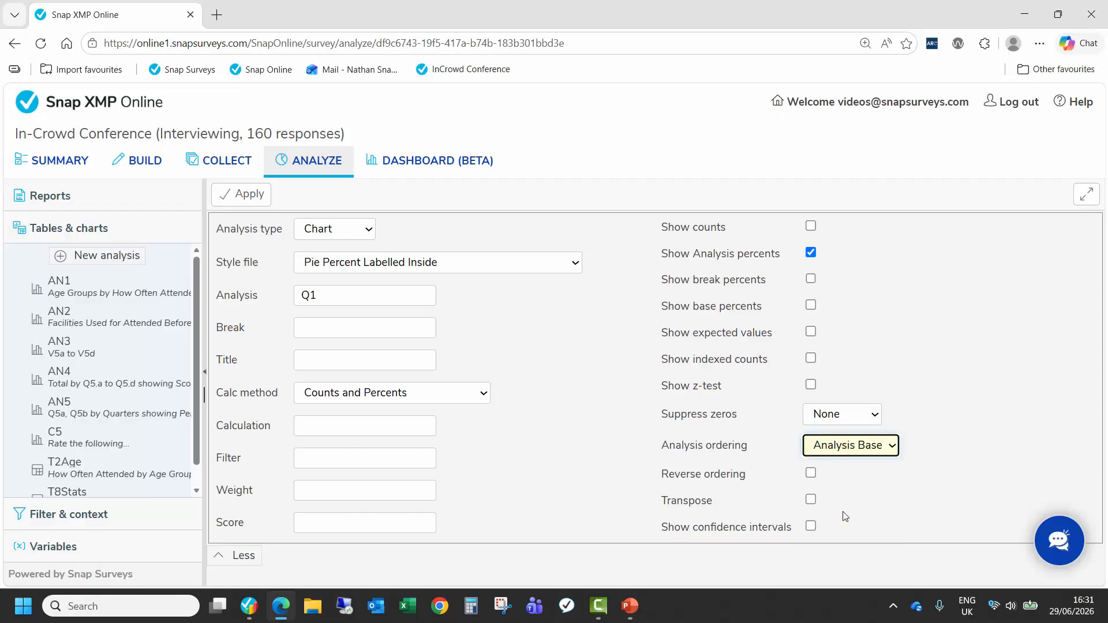
pyautogui.click(309, 359)
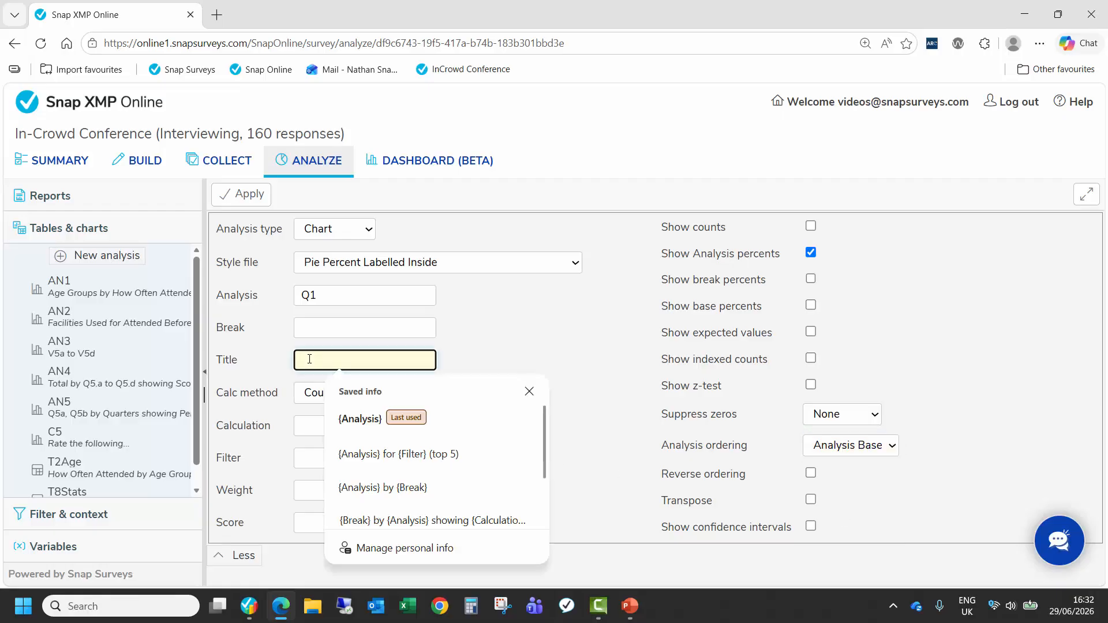
pyautogui.write('Visited Before')
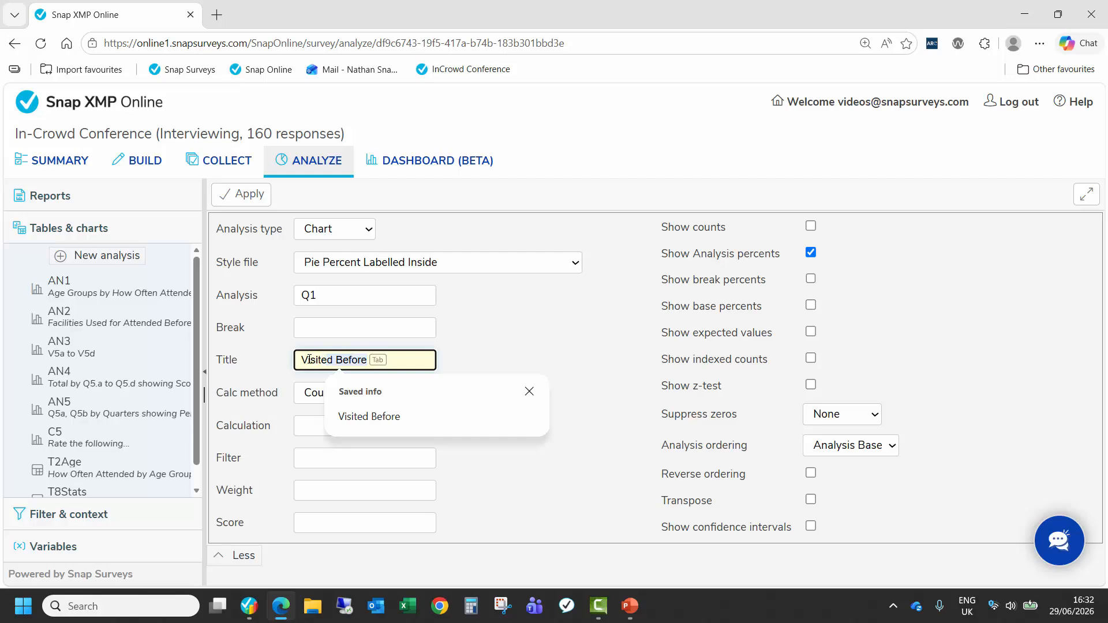
pyautogui.press('Tab')
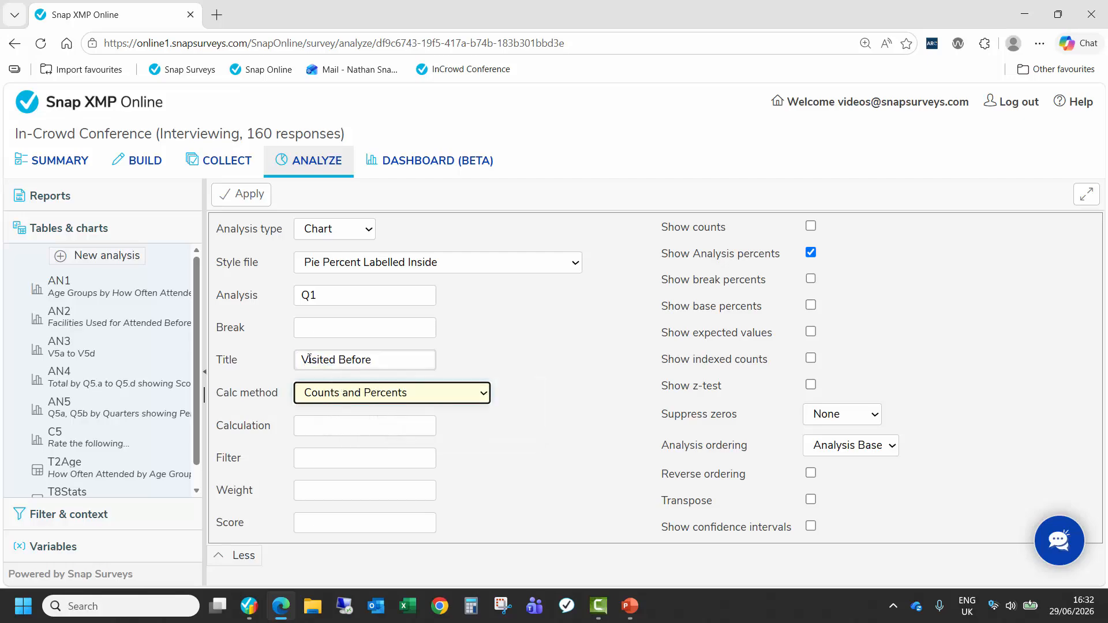
pyautogui.click(250, 194)
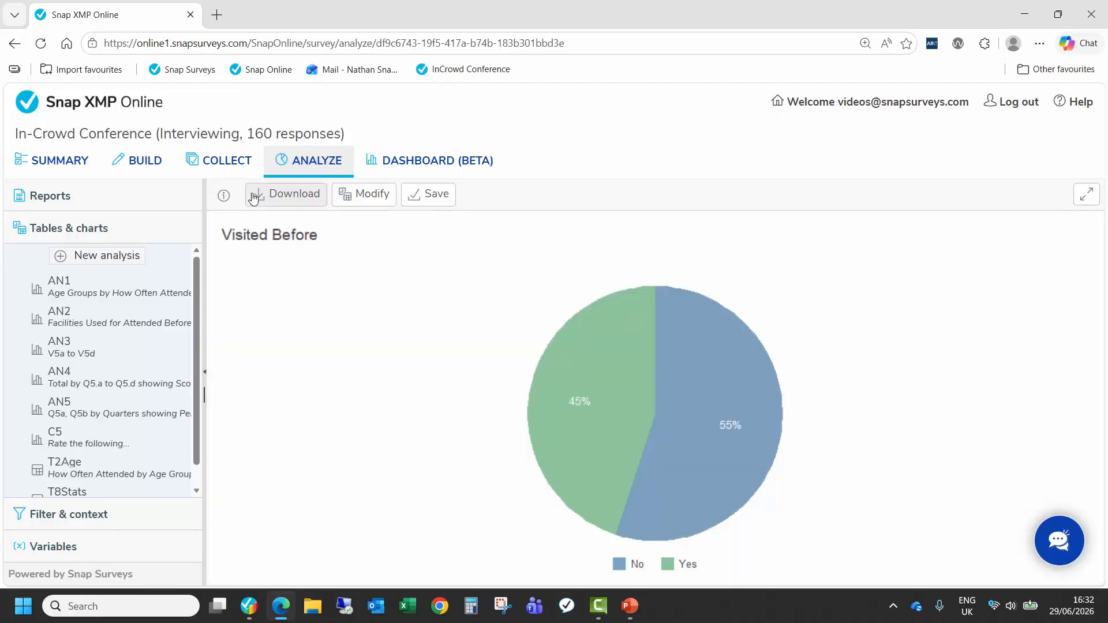
# Step: Save the Visited Before pie chart as a new analysis named C1
pyautogui.click(445, 199)
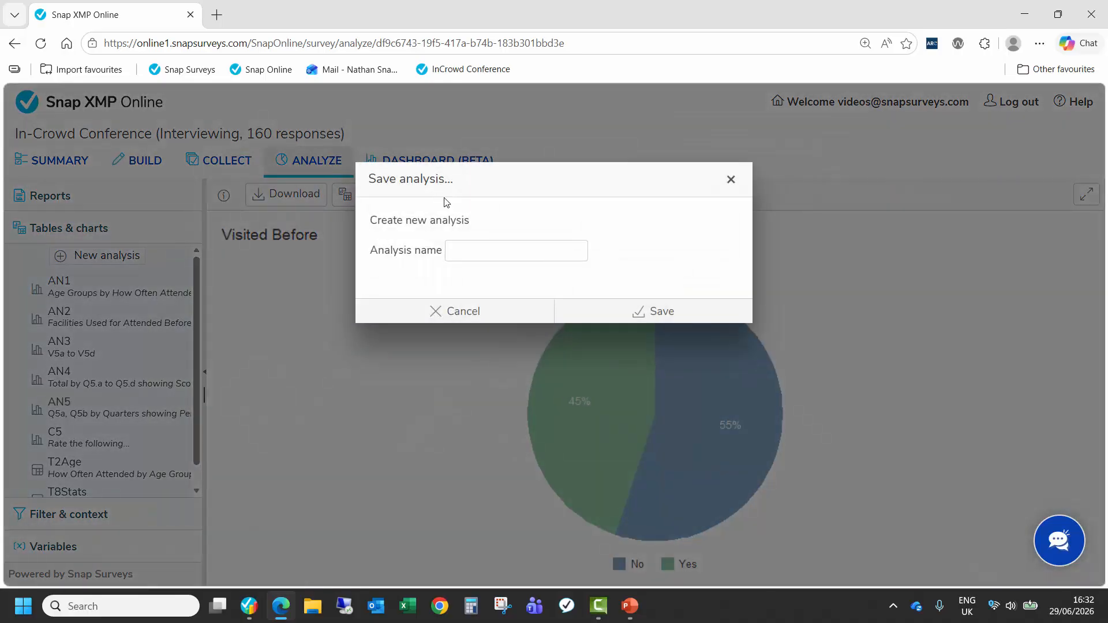
pyautogui.click(460, 249)
pyautogui.write('C')
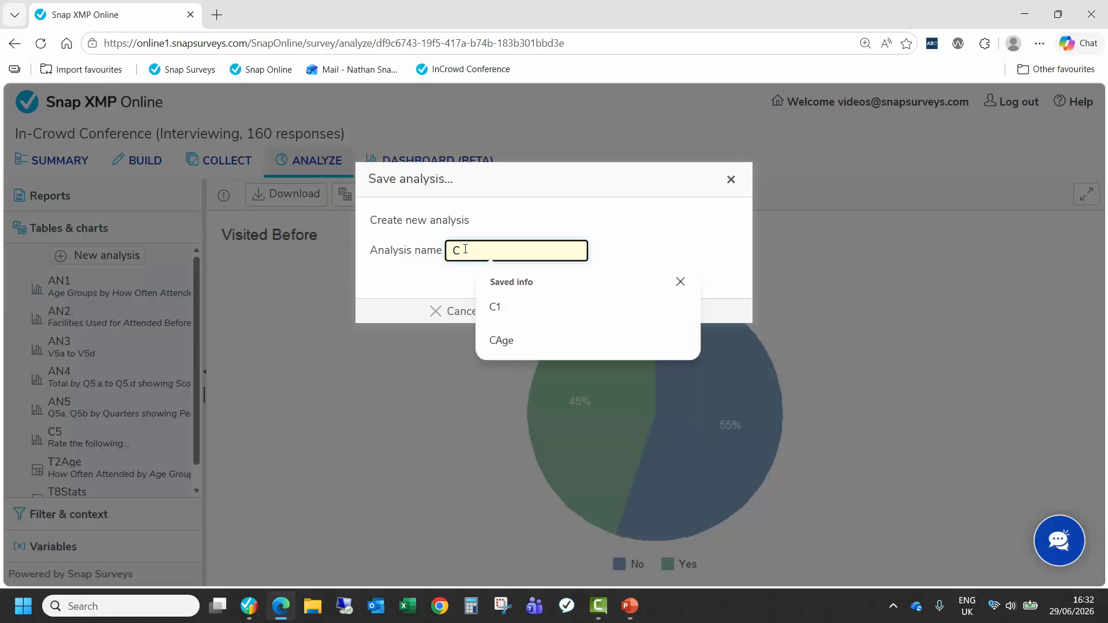
pyautogui.write('1')
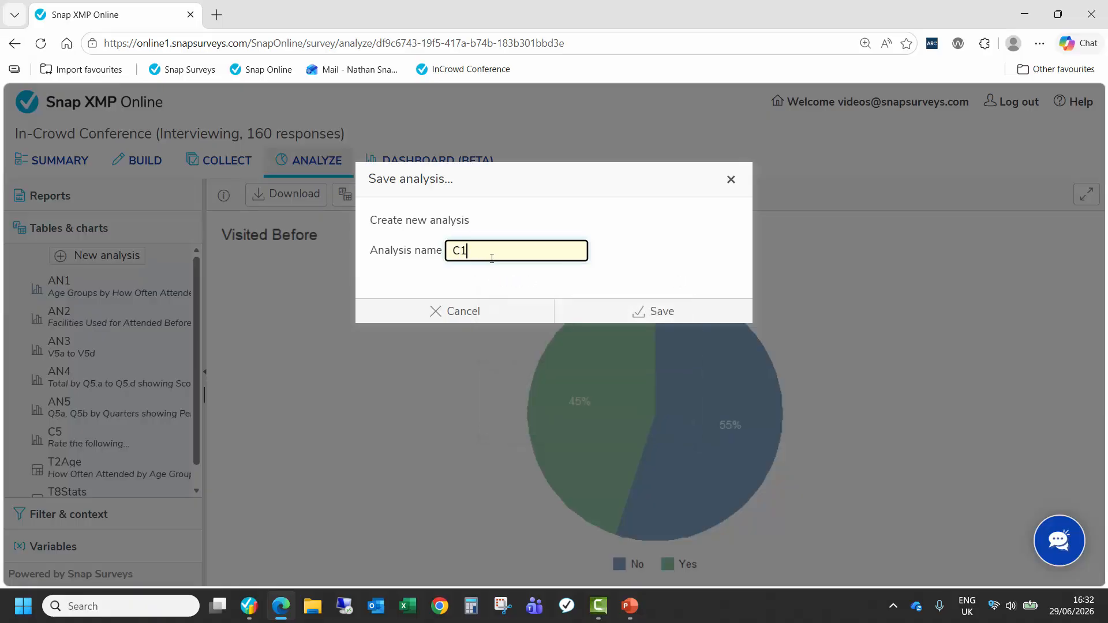
pyautogui.click(630, 310)
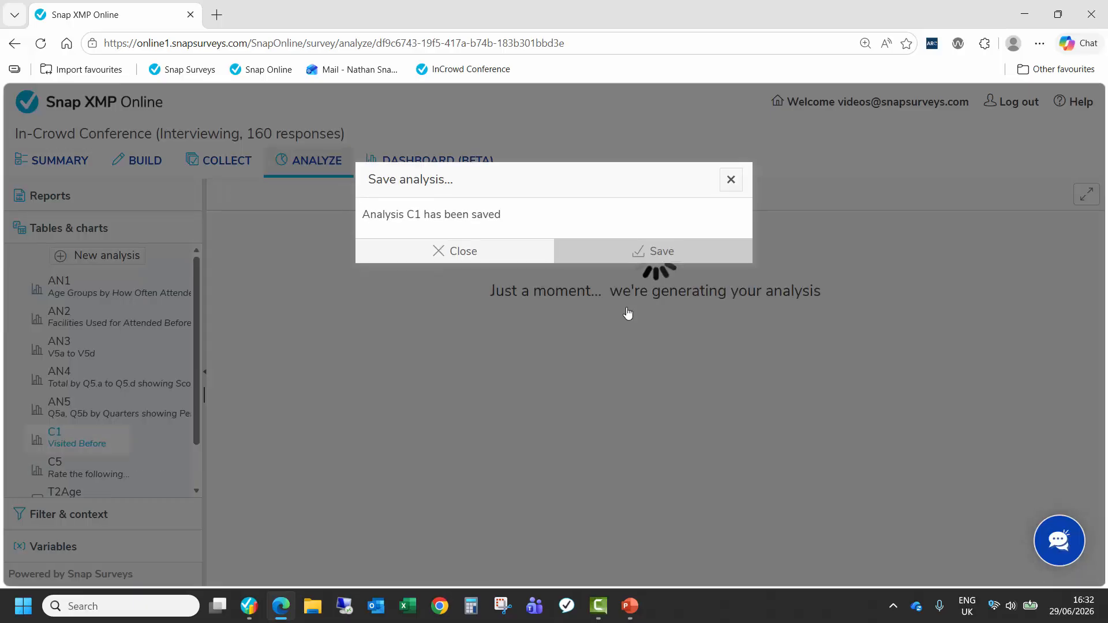